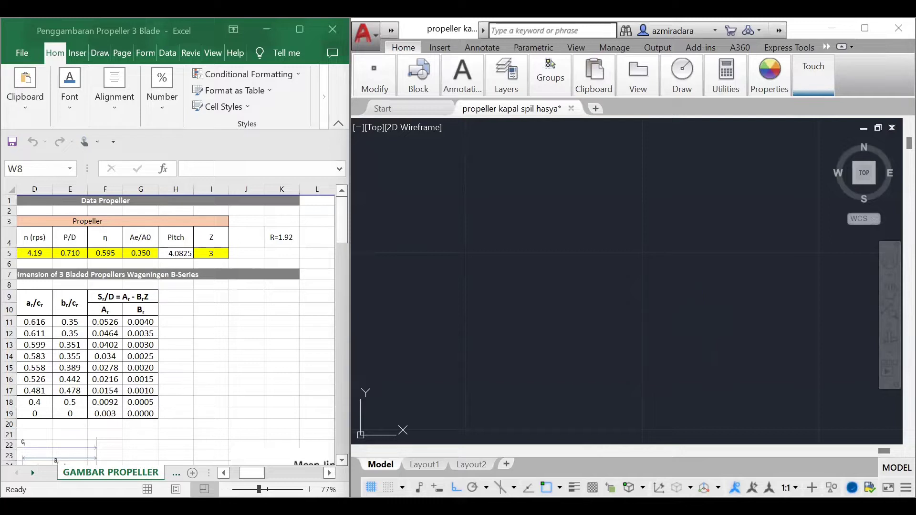
# Step: Draw a vertical line 1.92 long downward, continuing with a 9.5 long horizontal line to the left from its lower end
pyautogui.click(696, 249)
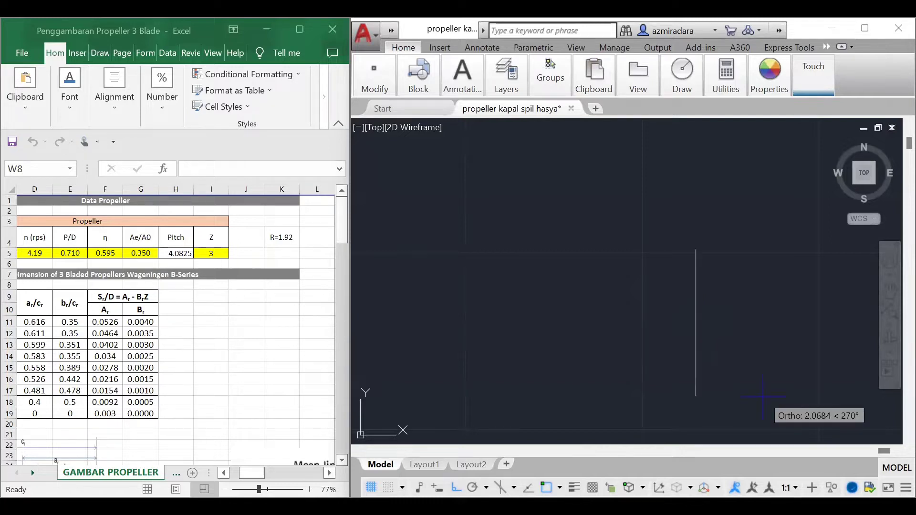
pyautogui.write('1.92')
pyautogui.press('Return')
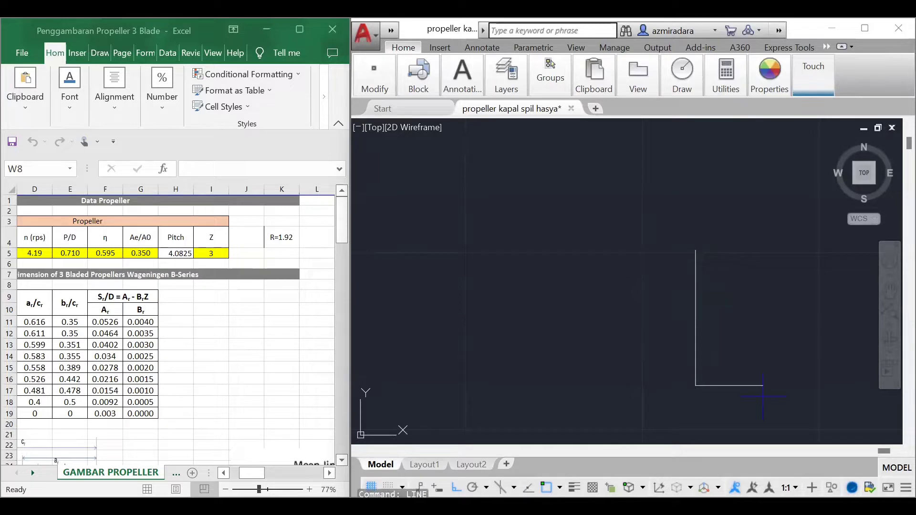
pyautogui.write('10')
pyautogui.press('Return')
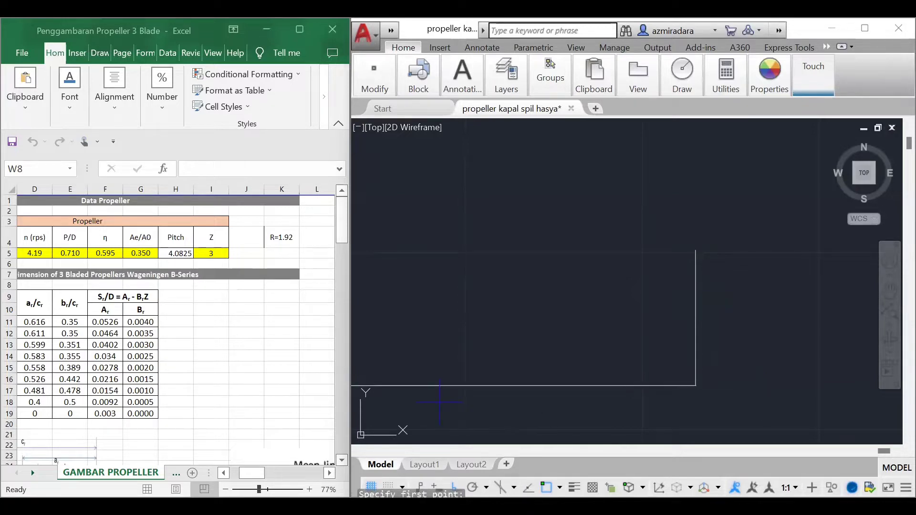
pyautogui.press('Escape')
pyautogui.press('Escape')
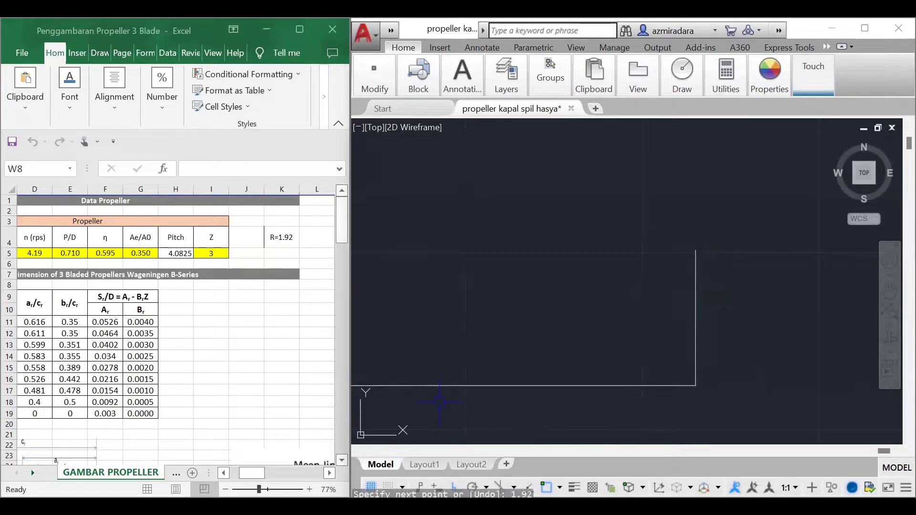
# Step: Divide the vertical line into ten equal parts
pyautogui.click(695, 355)
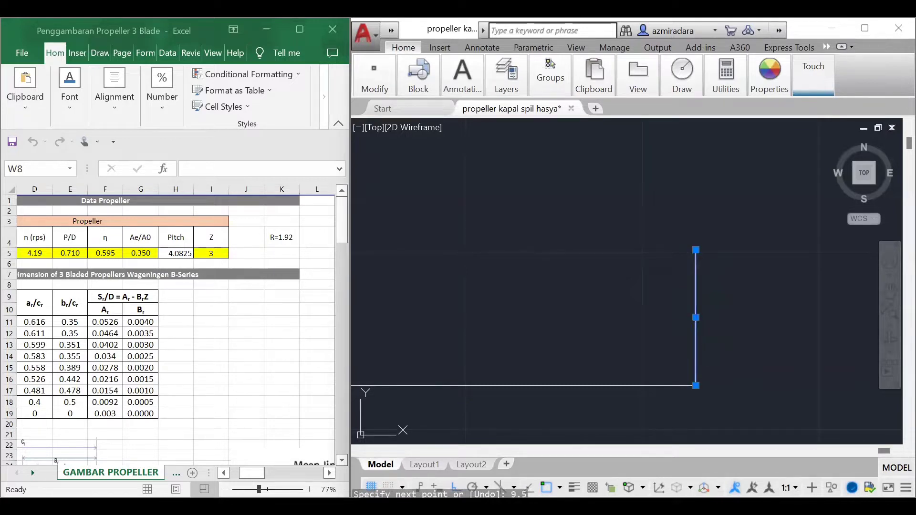
pyautogui.press('Escape')
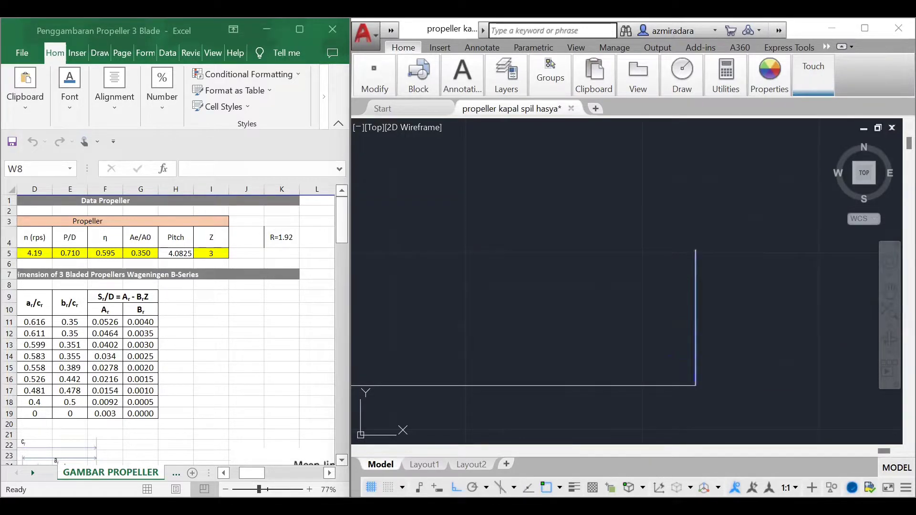
pyautogui.write('div')
pyautogui.press('Return')
pyautogui.moveTo(660, 258)
pyautogui.mouseDown()
pyautogui.moveTo(774, 292)
pyautogui.moveTo(736, 420)
pyautogui.moveTo(715, 443)
pyautogui.moveTo(667, 427)
pyautogui.moveTo(667, 411)
pyautogui.mouseUp()
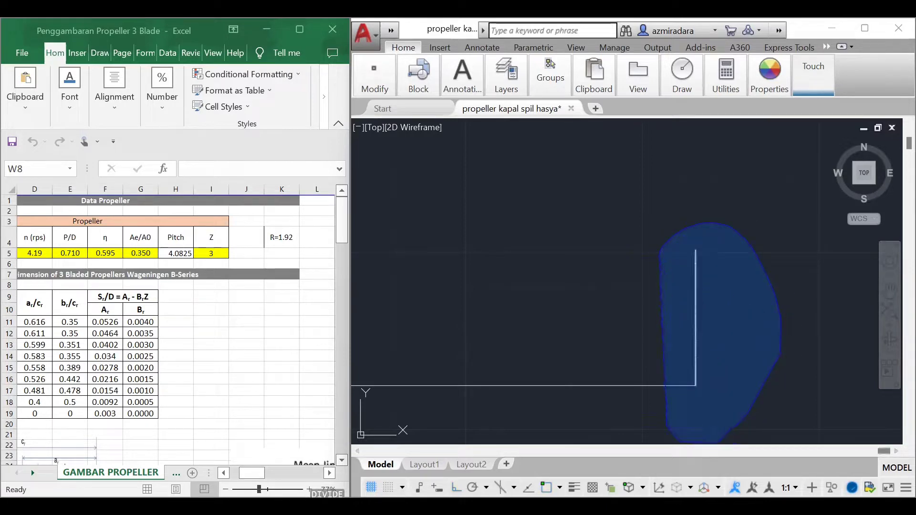
pyautogui.moveTo(662, 257); pyautogui.dragTo(662, 252)
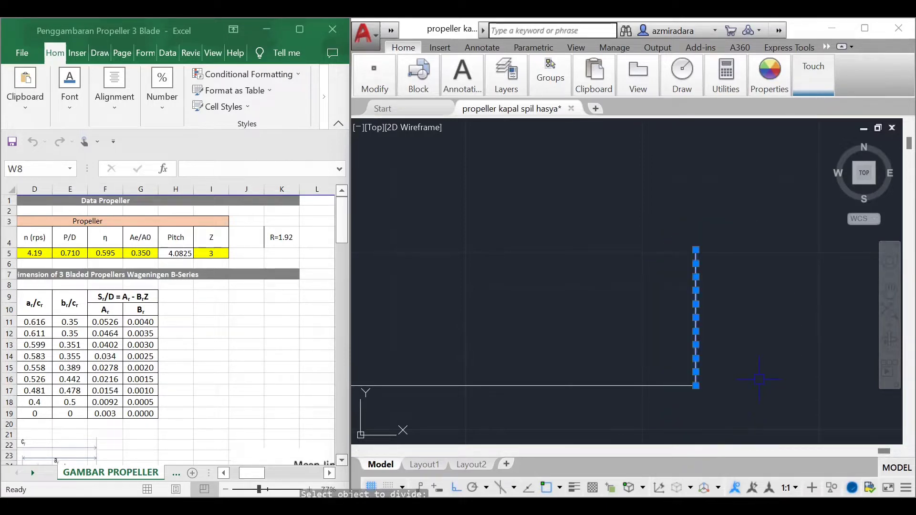
# Step: Add the text label "0.2 R" to the right of the vertical line, near its lower end
pyautogui.scroll(4, 759, 379)
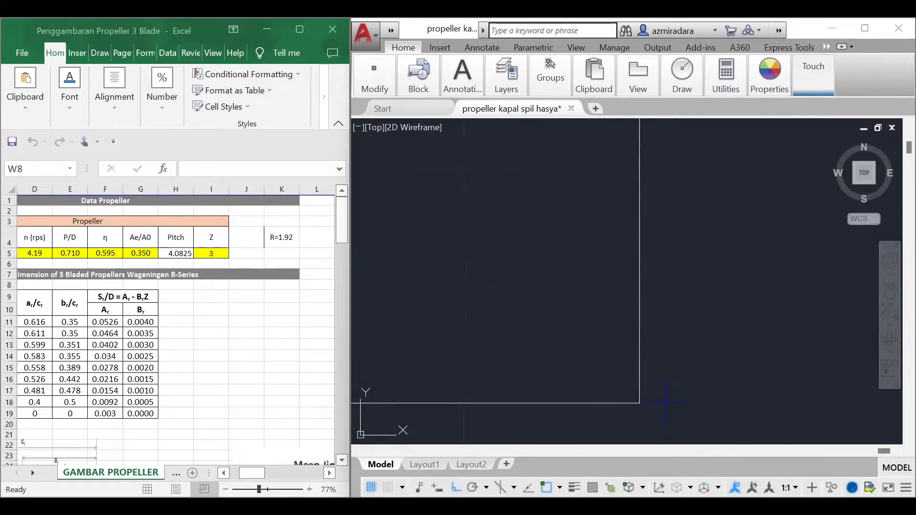
pyautogui.click(666, 403)
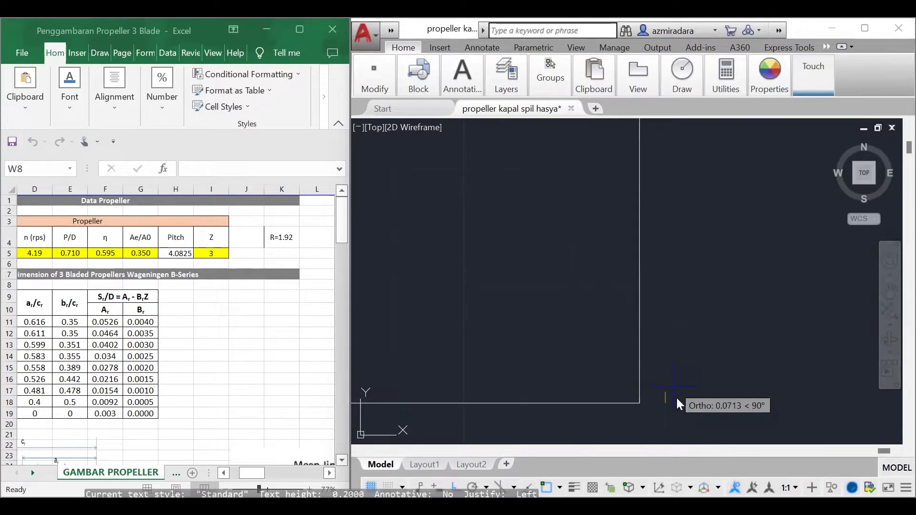
pyautogui.press('Return')
pyautogui.write('0.')
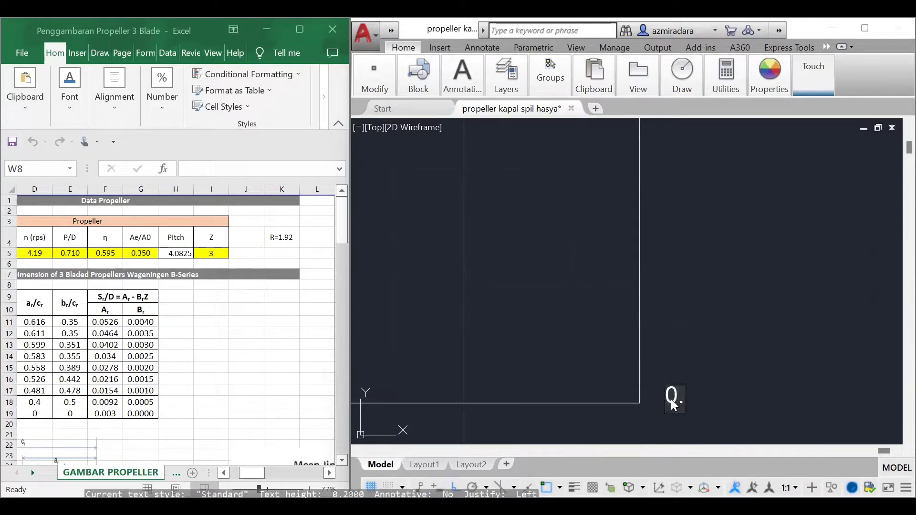
pyautogui.write('2 R')
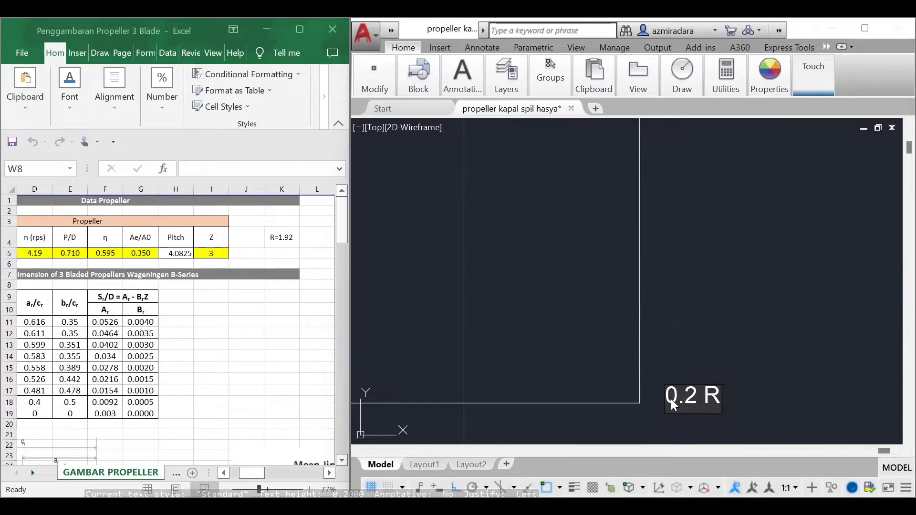
pyautogui.click(759, 397)
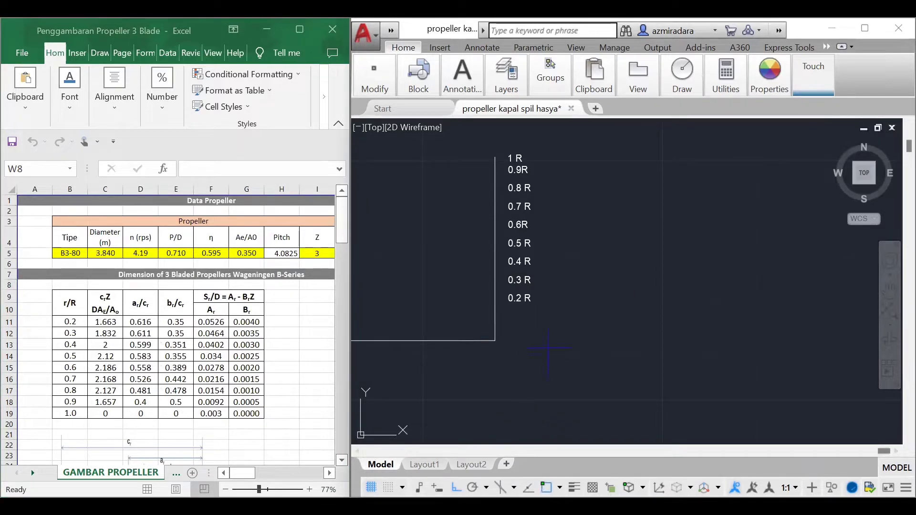
# Step: Draw 9.5 long horizontal lines to the left from the vertical line's division points at 0.2 R and 0.3 R
pyautogui.click(495, 304)
pyautogui.scroll(-1, 663, 302)
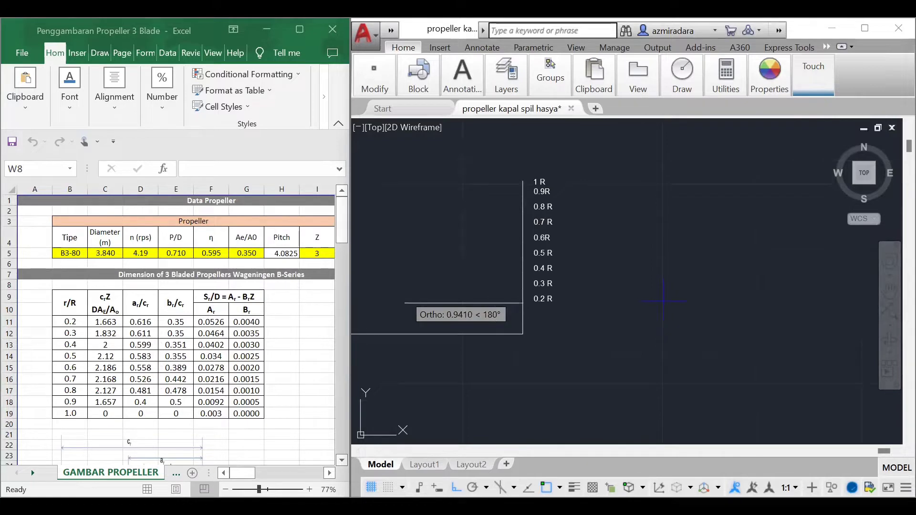
pyautogui.scroll(-1, 663, 302)
pyautogui.press('Return')
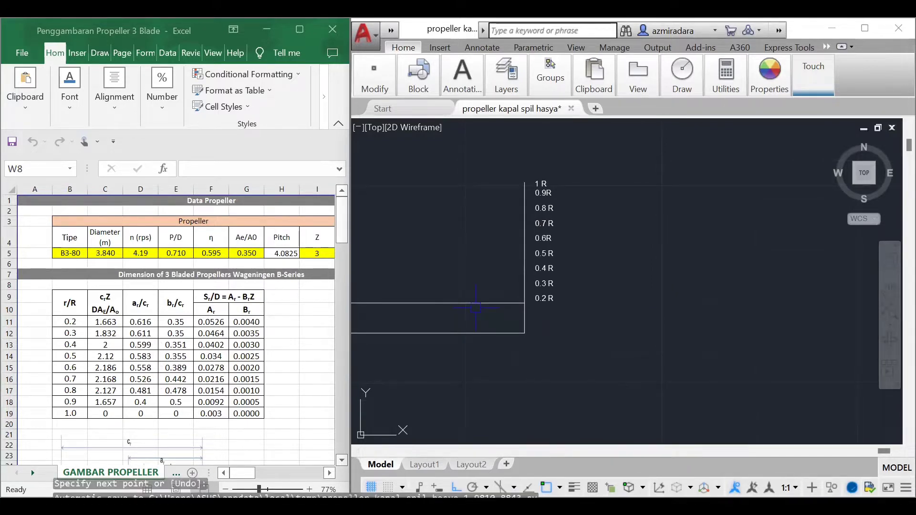
pyautogui.click(525, 288)
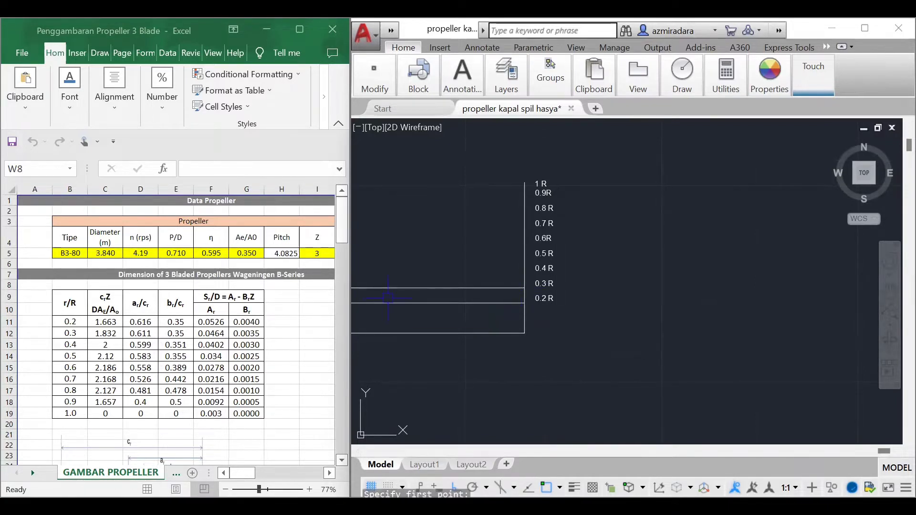
# Step: Draw a 9.5 long horizontal line to the left from the 0.4 R division point
pyautogui.click(524, 273)
pyautogui.write('5')
pyautogui.press('Return')
pyautogui.press('Return')
pyautogui.press('Return')
# Step: Draw a 9.5 long horizontal line to the left from the 0.5 R division point
pyautogui.click(524, 258)
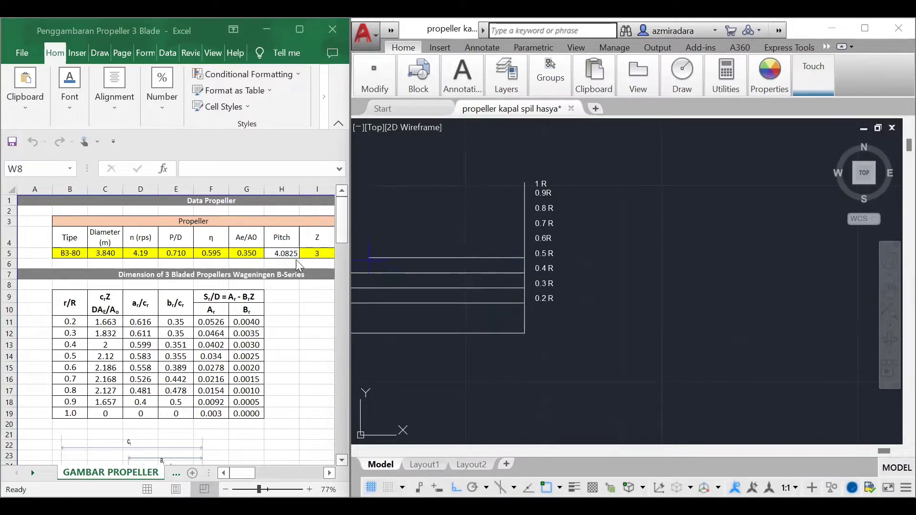
pyautogui.scroll(-5, 575, 283)
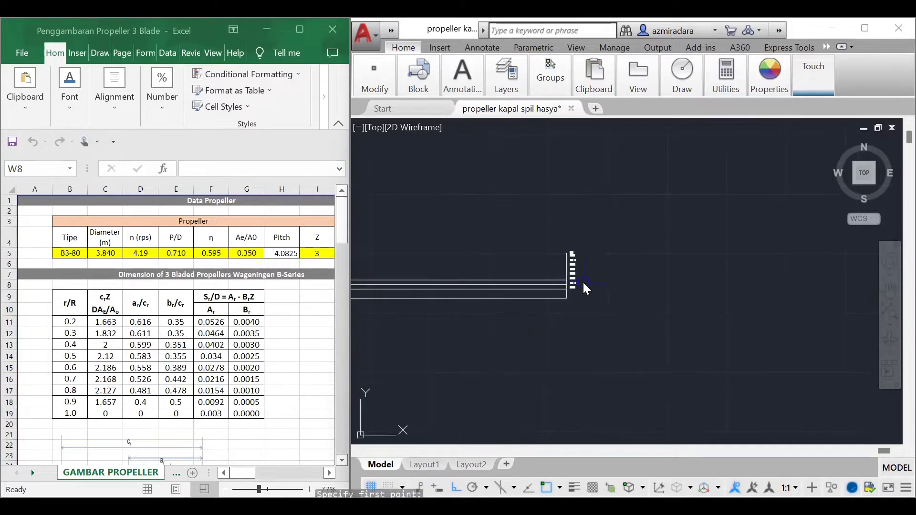
pyautogui.scroll(8, 562, 281)
pyautogui.click(542, 238)
pyautogui.write('5 R')
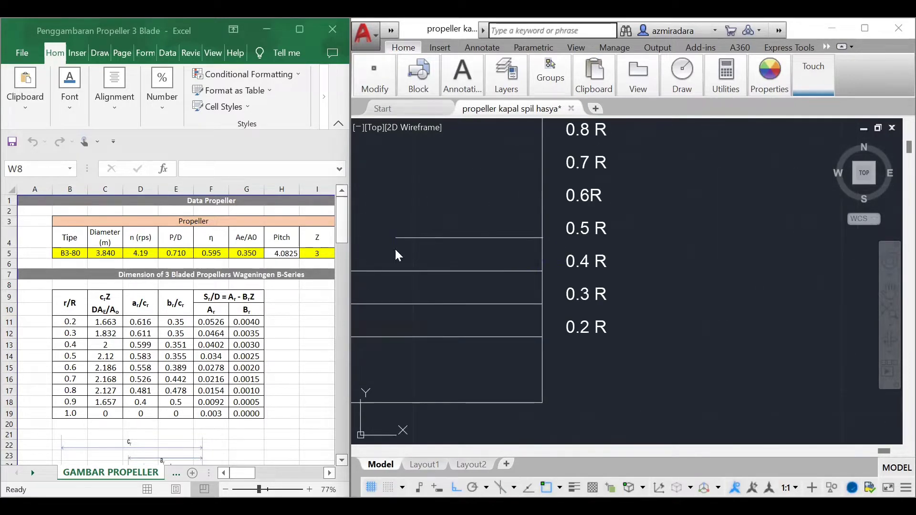
pyautogui.press('Return')
pyautogui.press('Return')
pyautogui.press('Return')
# Step: Draw a 9.5 long horizontal line to the left from the 0.6 R division point
pyautogui.scroll(-4, 516, 287)
pyautogui.click(528, 247)
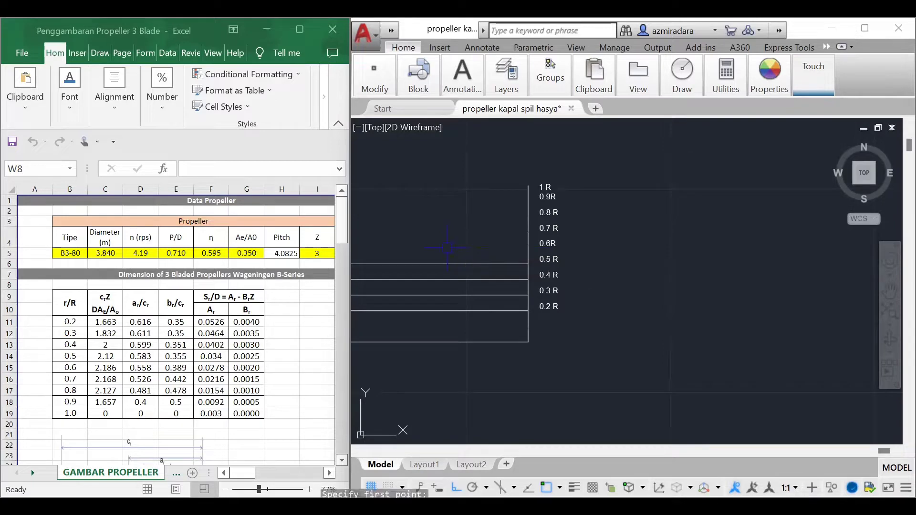
pyautogui.write('5')
pyautogui.press('Return')
pyautogui.press('Return')
pyautogui.press('Return')
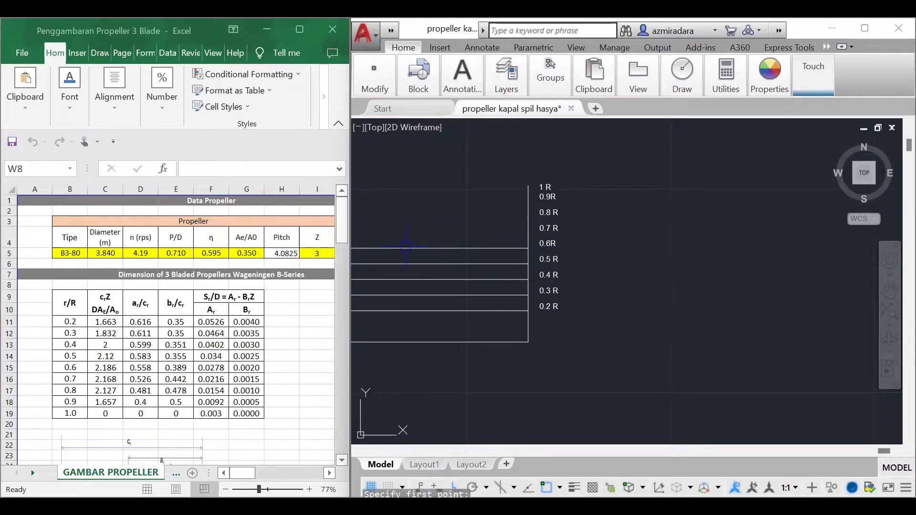
# Step: Draw a 9.5 long horizontal line to the left from the 0.7 R division point
pyautogui.click(528, 232)
pyautogui.write('5')
pyautogui.press('Return')
pyautogui.press('Return')
pyautogui.press('Return')
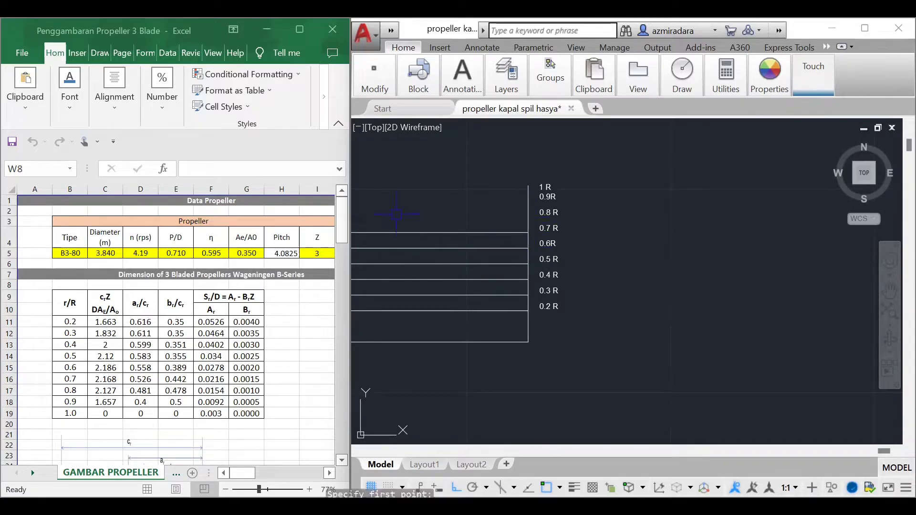
# Step: Draw a 9.5 long horizontal line to the left from the 0.8 R division point
pyautogui.click(528, 217)
pyautogui.write('5')
pyautogui.press('Return')
pyautogui.press('Return')
pyautogui.press('Return')
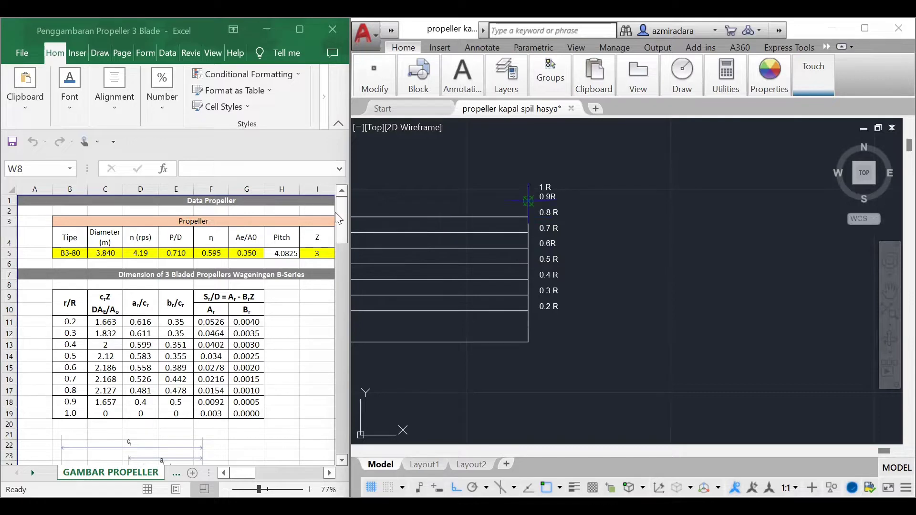
# Step: Draw a 9.5 long horizontal line to the left from the 0.9 R division point
pyautogui.click(528, 201)
pyautogui.write('5')
pyautogui.press('Return')
# Step: Draw a 9.5 long horizontal line to the left from the vertical line's upper end at 1 R
pyautogui.press('Return')
pyautogui.press('Return')
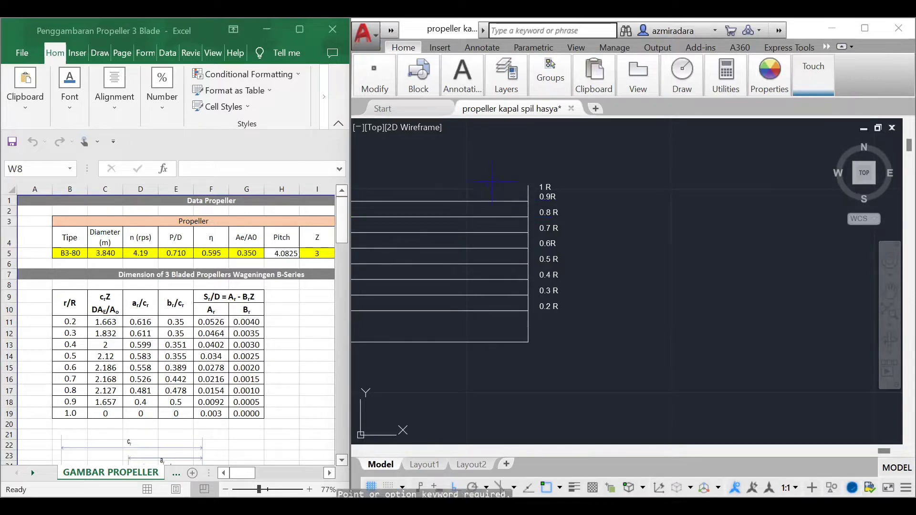
pyautogui.click(528, 186)
pyautogui.write('5')
pyautogui.press('Return')
pyautogui.press('Return')
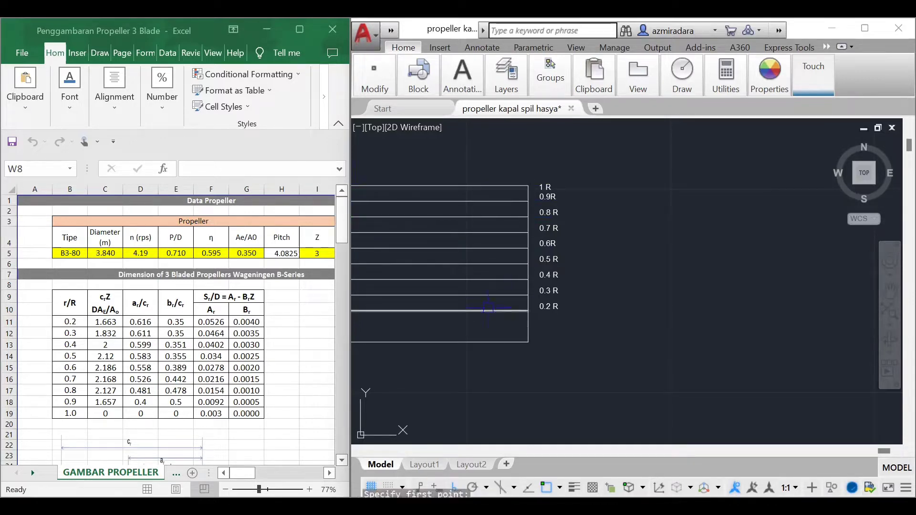
# Step: Change the linetype of the lowest horizontal line to CENTER in its properties and clear the selection
pyautogui.click(493, 343)
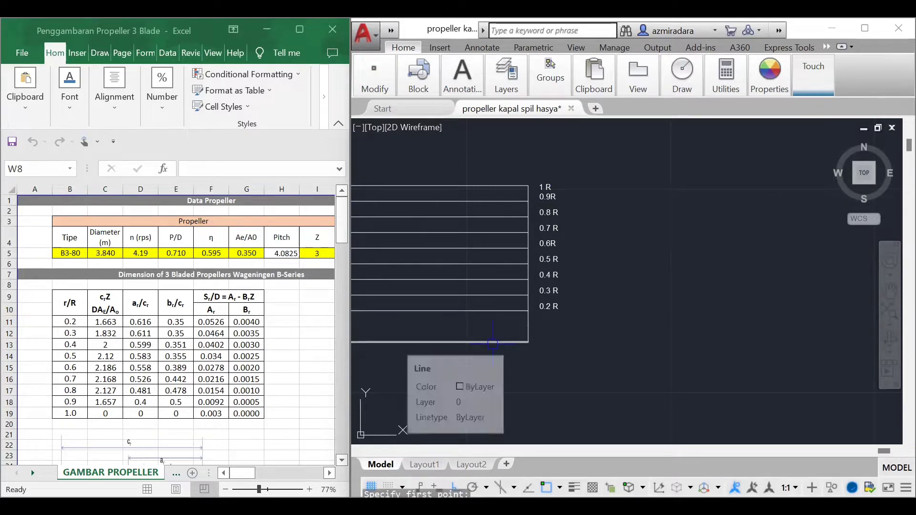
pyautogui.write('9.5')
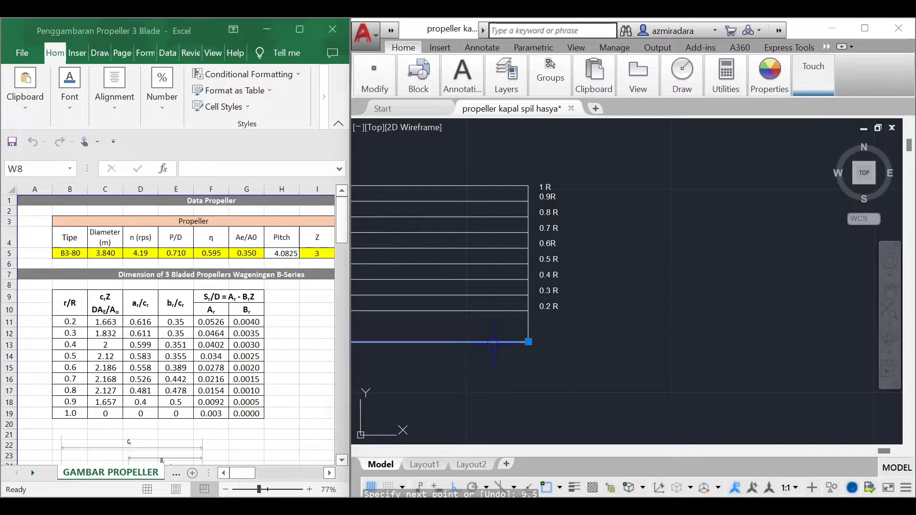
pyautogui.write('prop')
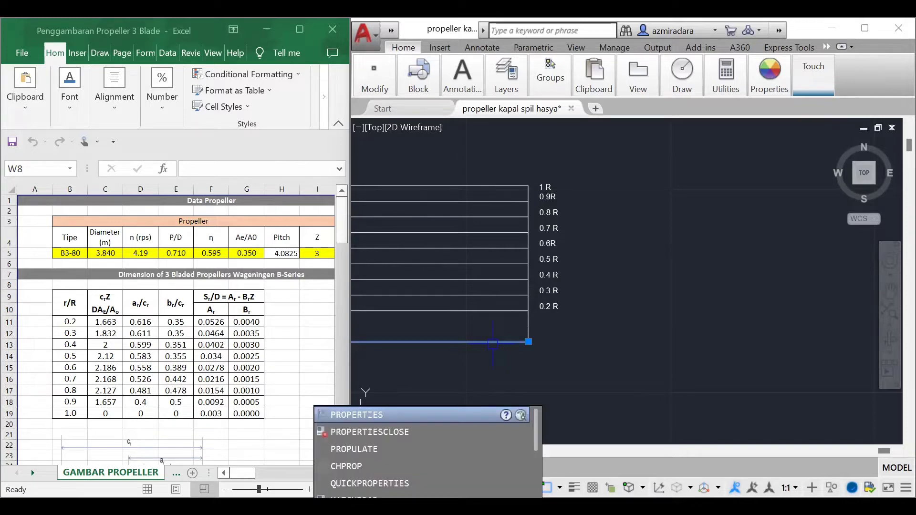
pyautogui.press('Return')
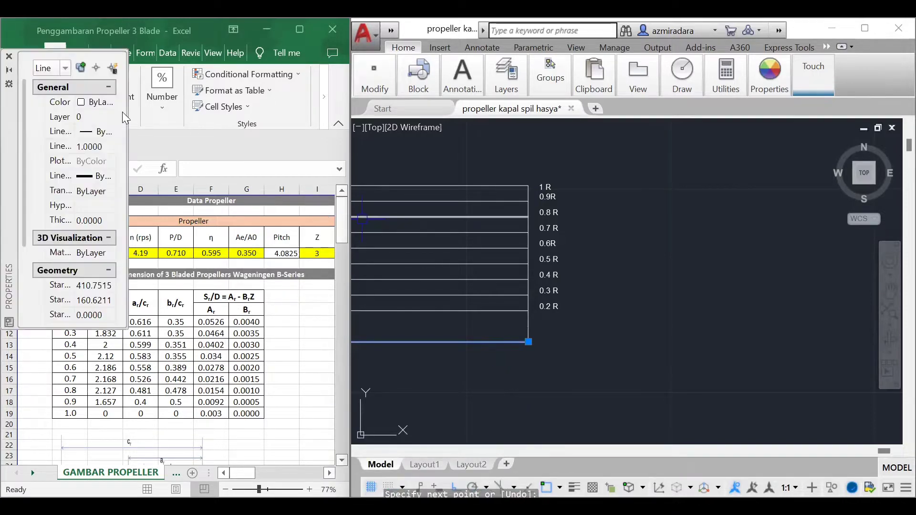
pyautogui.click(111, 135)
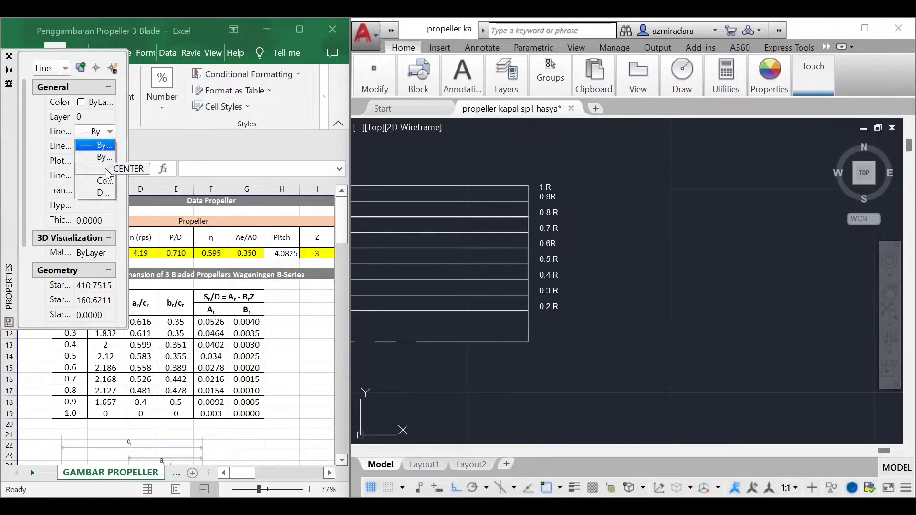
pyautogui.click(108, 175)
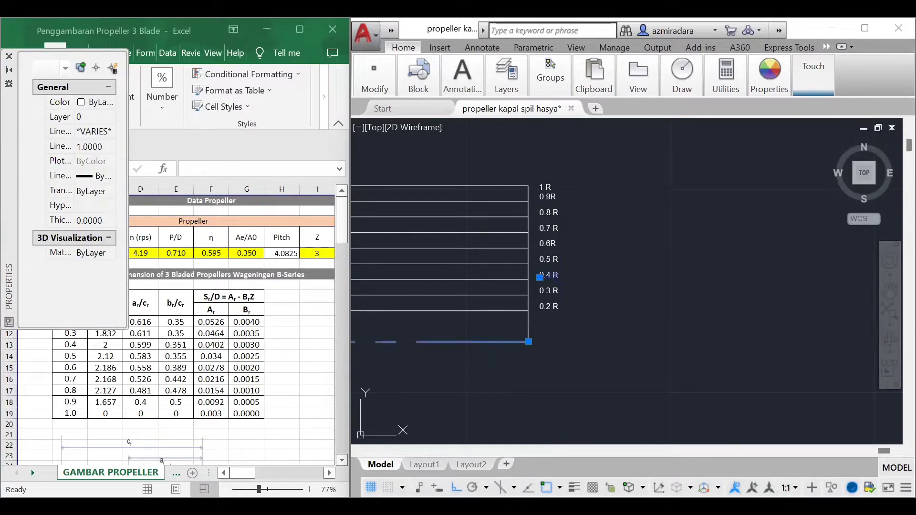
pyautogui.press('Escape')
# Step: Change the linetype of all horizontal radius lines from 0.2 R to 1 R to dashed and clear the selection
pyautogui.click(516, 311)
pyautogui.click(516, 295)
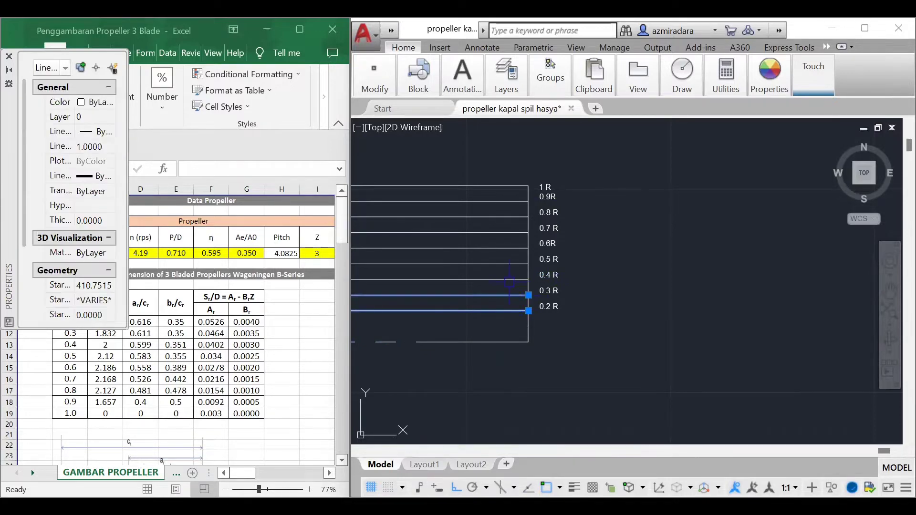
pyautogui.click(512, 279)
pyautogui.click(507, 264)
pyautogui.click(504, 248)
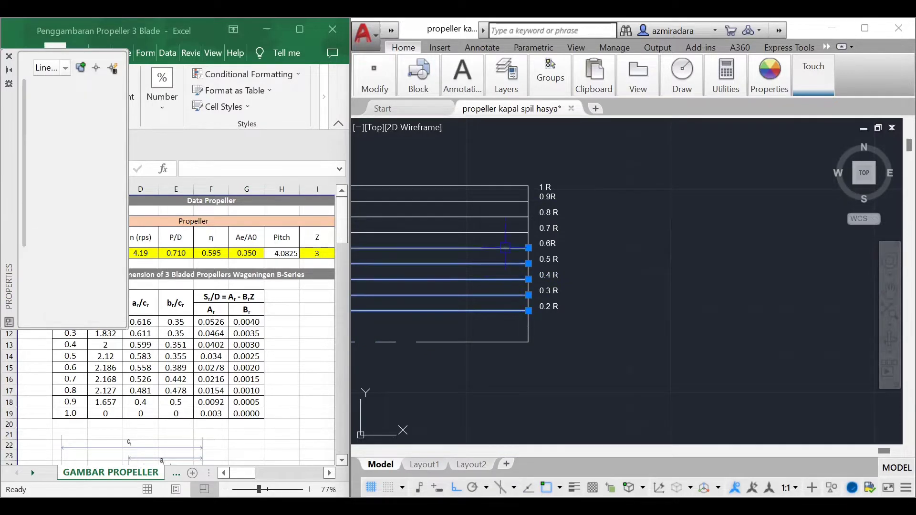
pyautogui.click(502, 233)
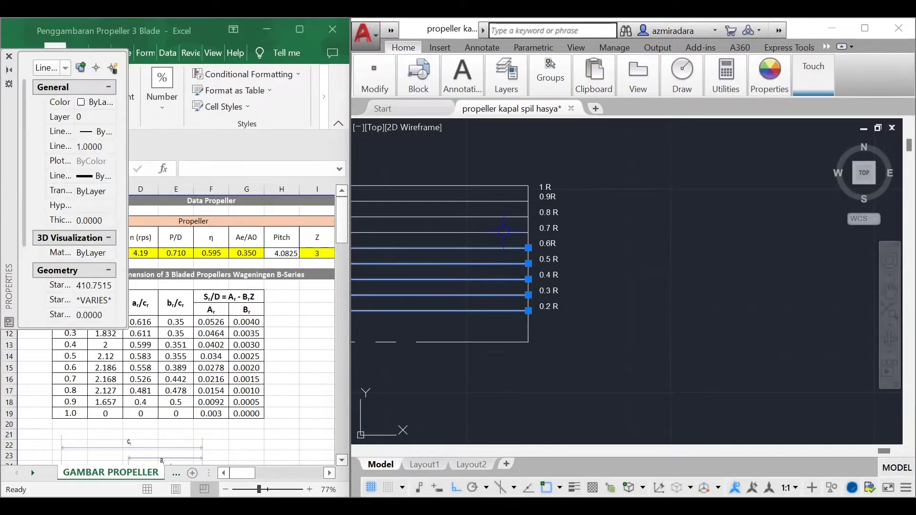
pyautogui.click(500, 200)
pyautogui.click(500, 218)
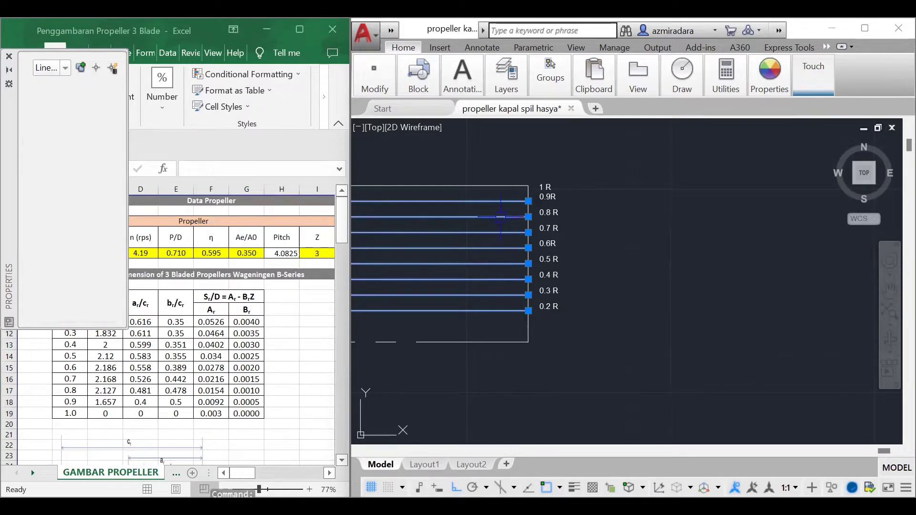
pyautogui.click(491, 186)
pyautogui.click(109, 132)
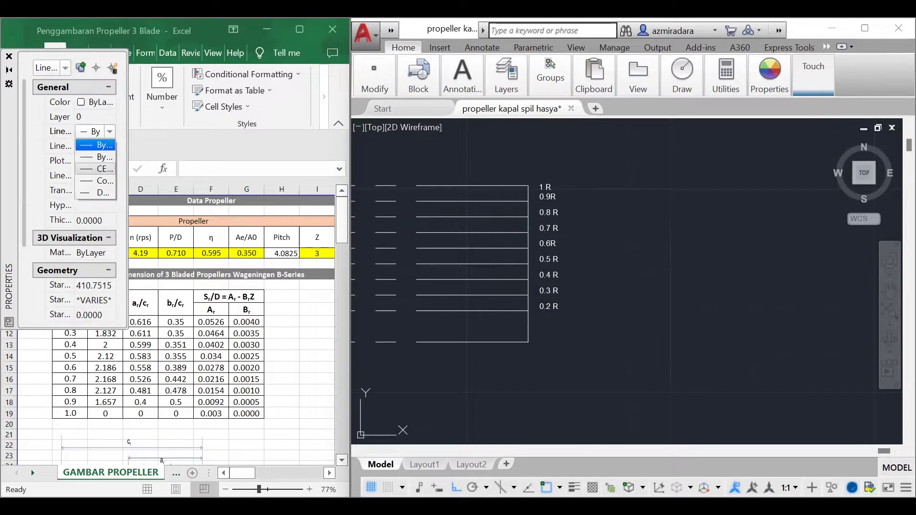
pyautogui.click(106, 193)
pyautogui.click(606, 235)
pyautogui.press('Escape')
pyautogui.press('Escape')
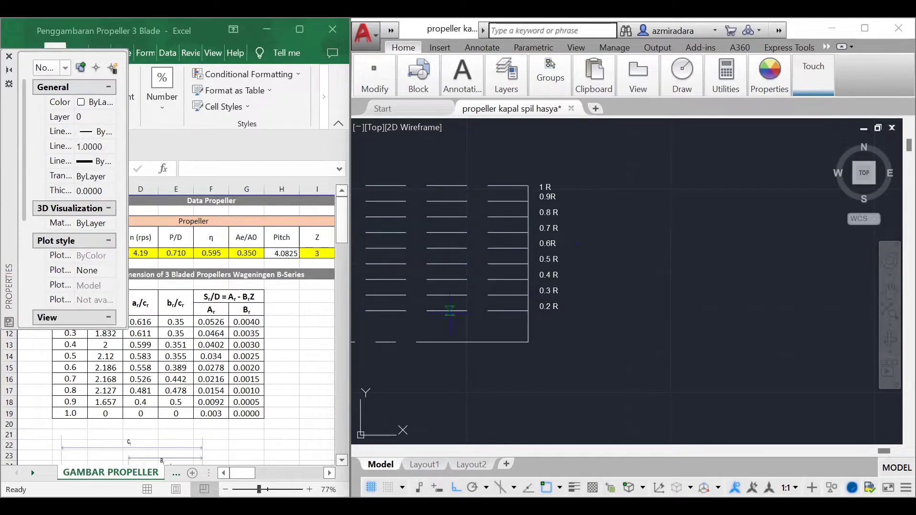
# Step: Draw a vertical reference line from the lowest horizontal line up to the 1 R line, crossing all the radius lines
pyautogui.click(456, 342)
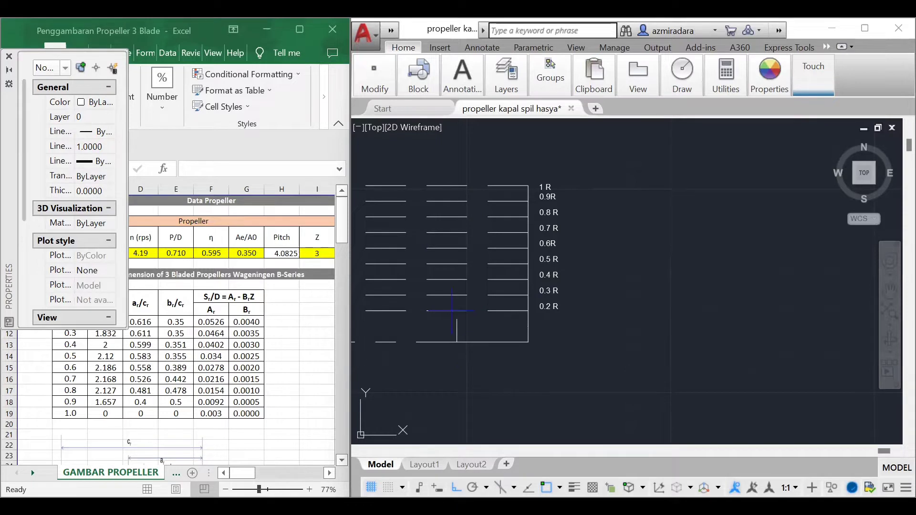
pyautogui.click(457, 186)
pyautogui.press('Return')
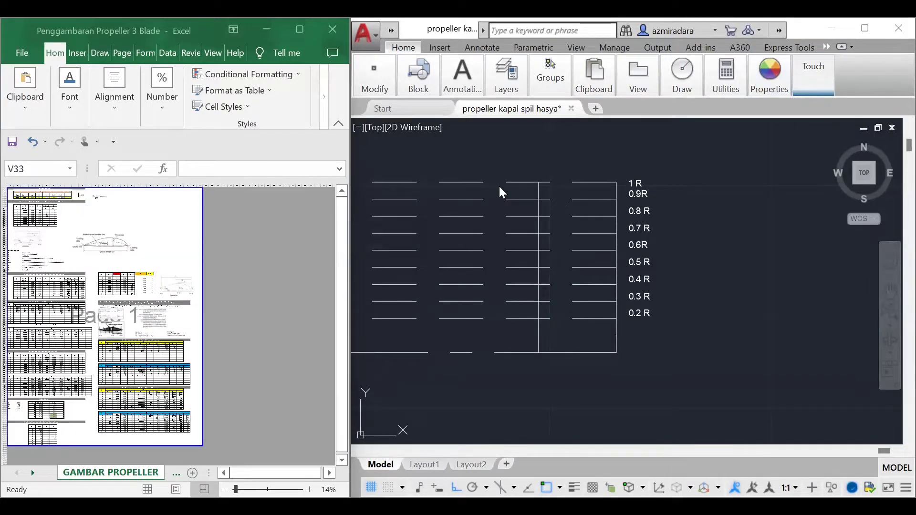
# Step: Examine the spreadsheet's blade section table of c, a, b, S, Dr and Ar-Br by r/R, closing the drawing's properties palette
pyautogui.keyDown('ctrl'); pyautogui.scroll(3, 168, 327); pyautogui.keyUp('ctrl')
pyautogui.keyDown('ctrl'); pyautogui.scroll(1, 168, 327); pyautogui.keyUp('ctrl')
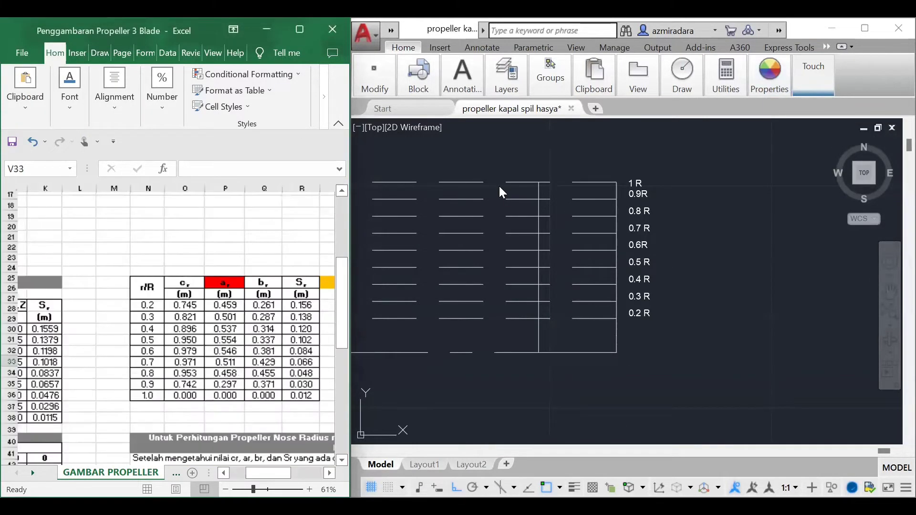
pyautogui.keyDown('ctrl'); pyautogui.scroll(1, 168, 327); pyautogui.keyUp('ctrl')
pyautogui.keyDown('ctrl'); pyautogui.scroll(-2, 168, 326); pyautogui.keyUp('ctrl')
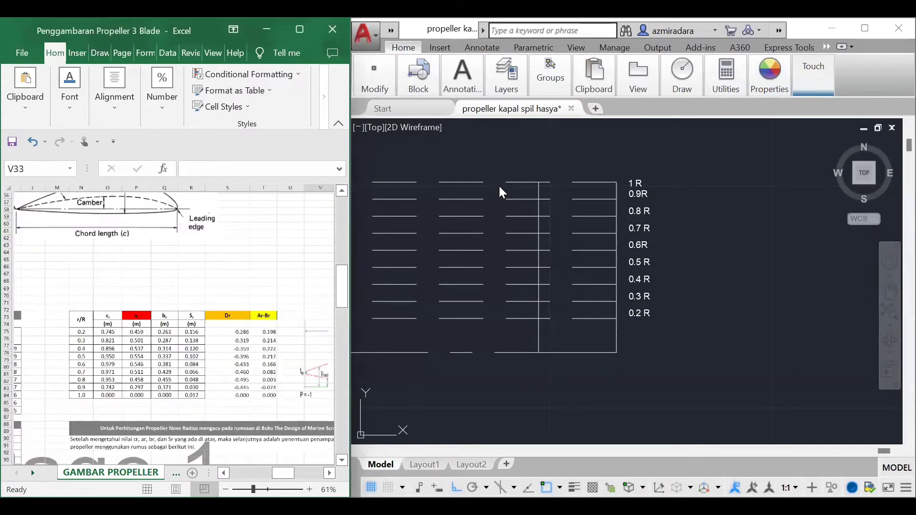
pyautogui.keyDown('ctrl'); pyautogui.scroll(-1, 168, 326); pyautogui.keyUp('ctrl')
pyautogui.scroll(-1, 168, 326)
pyautogui.hscroll(1, 168, 327)
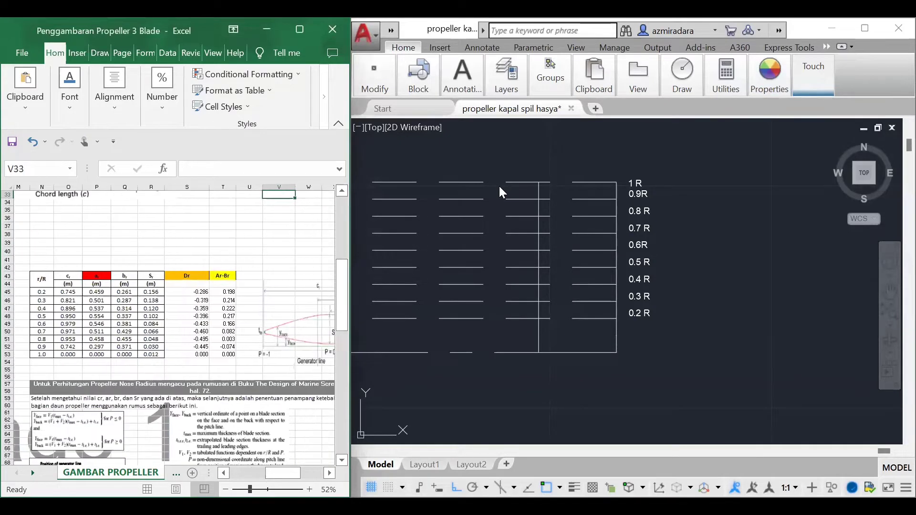
pyautogui.hscroll(-1, 168, 326)
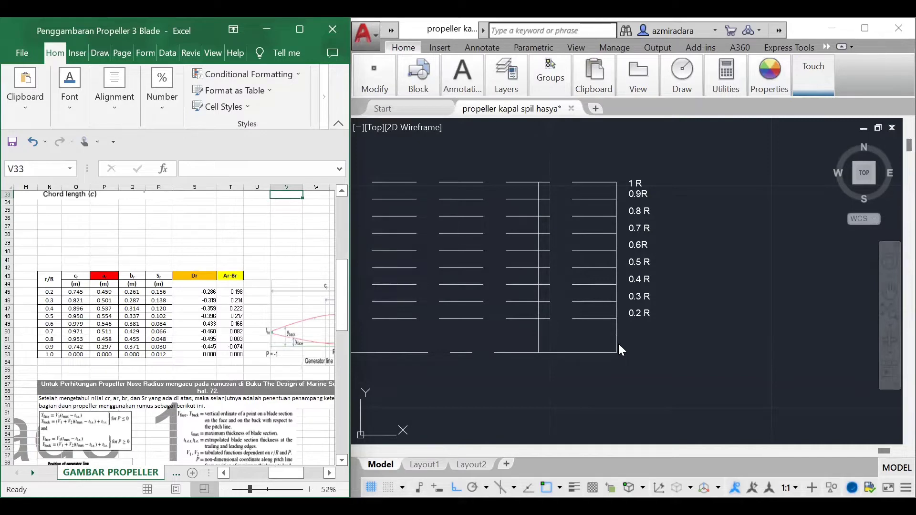
pyautogui.scroll(3, 552, 331)
pyautogui.hotkey('ctrl', '1')
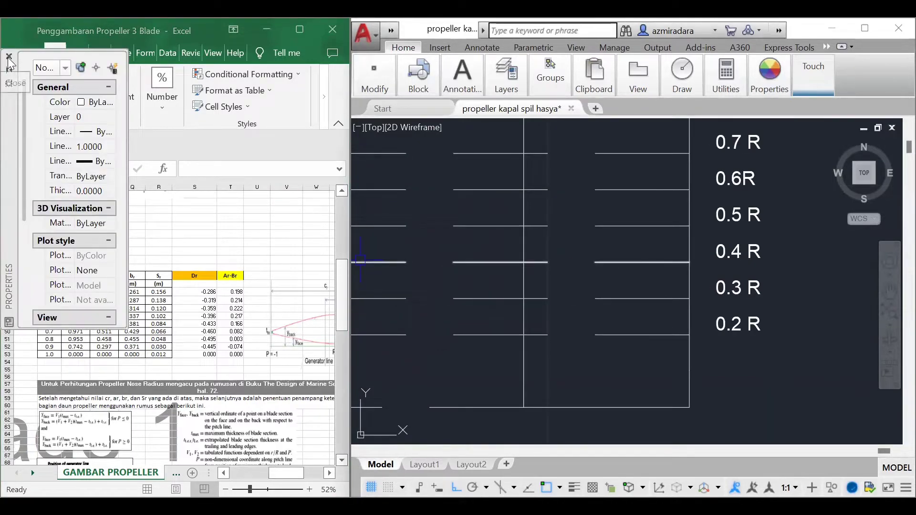
pyautogui.click(8, 56)
pyautogui.keyDown('ctrl'); pyautogui.scroll(1, 8, 57); pyautogui.keyUp('ctrl')
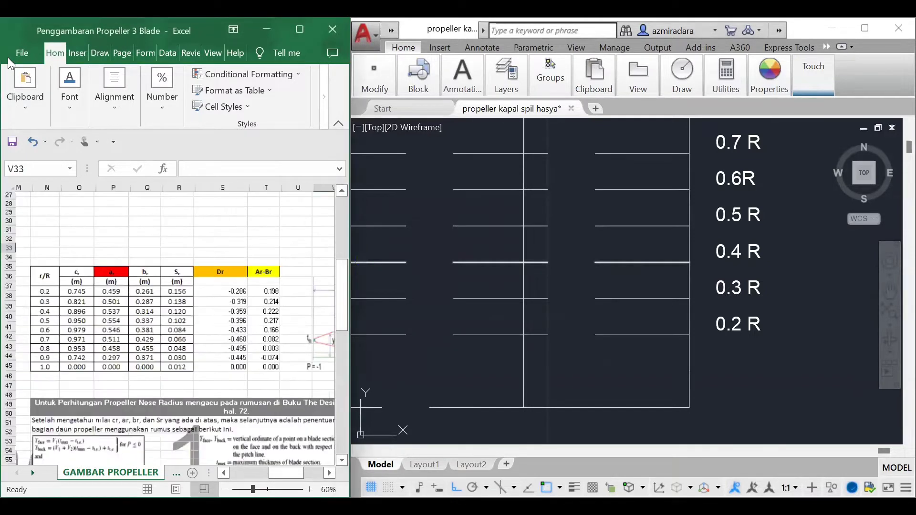
pyautogui.keyDown('ctrl'); pyautogui.scroll(1, 8, 58); pyautogui.keyUp('ctrl')
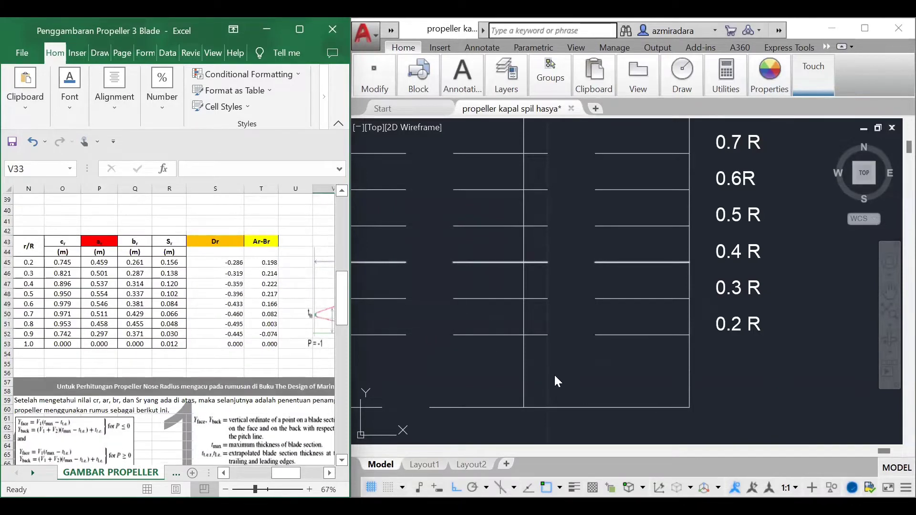
# Step: Set the current colour to red and draw a 0.459 long line to the right from the vertical reference line at 0.2 R
pyautogui.click(760, 88)
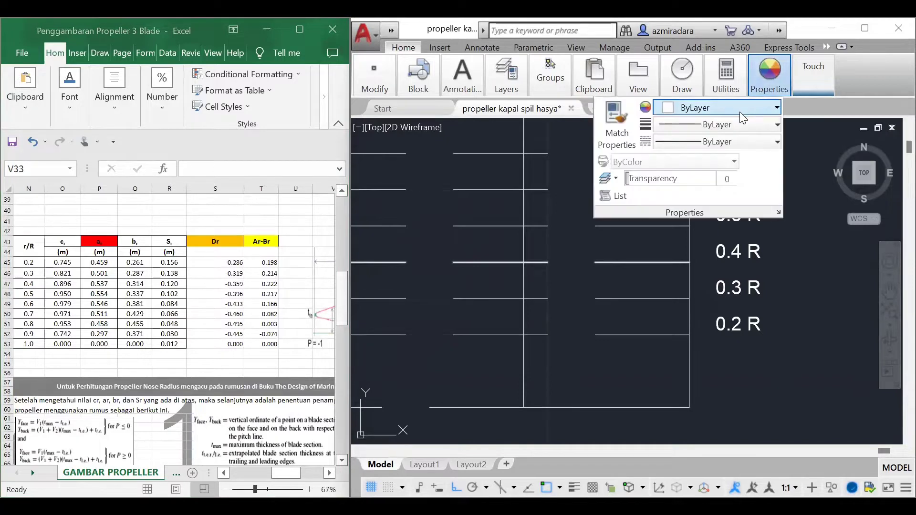
pyautogui.click(740, 109)
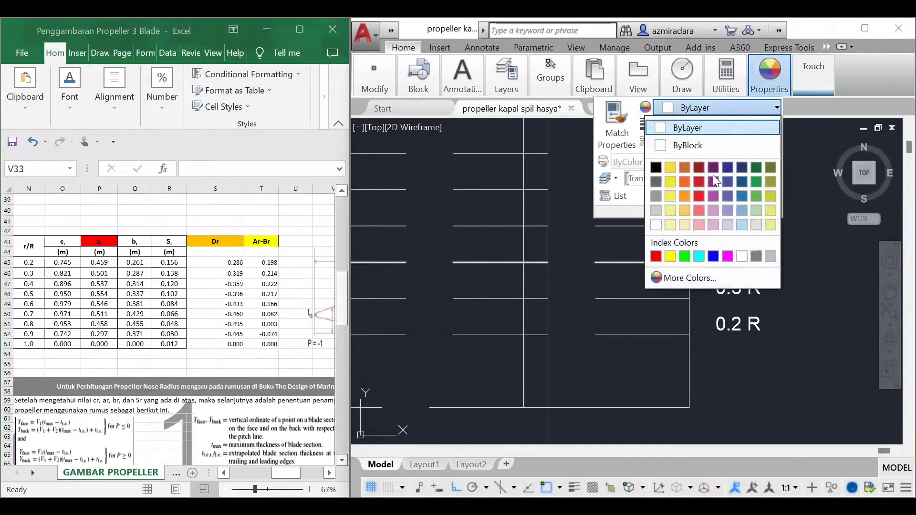
pyautogui.click(656, 257)
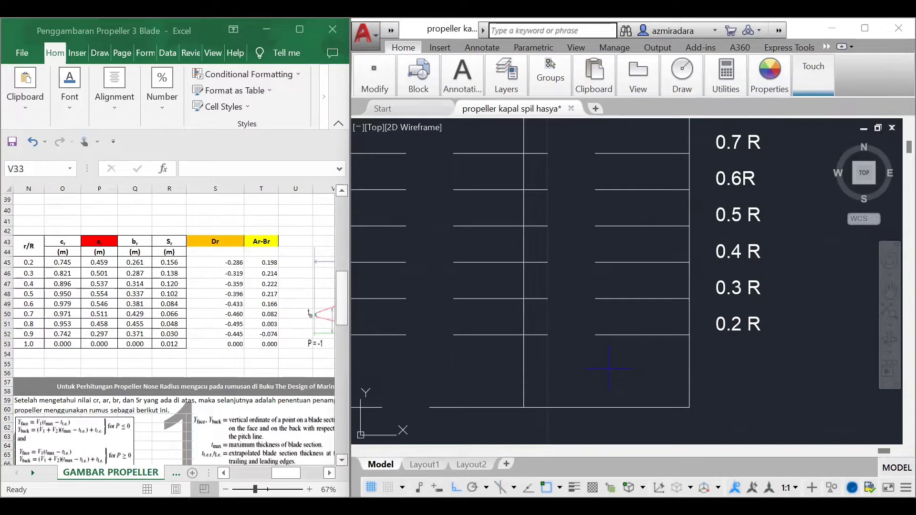
pyautogui.click(524, 335)
pyautogui.write('0.459')
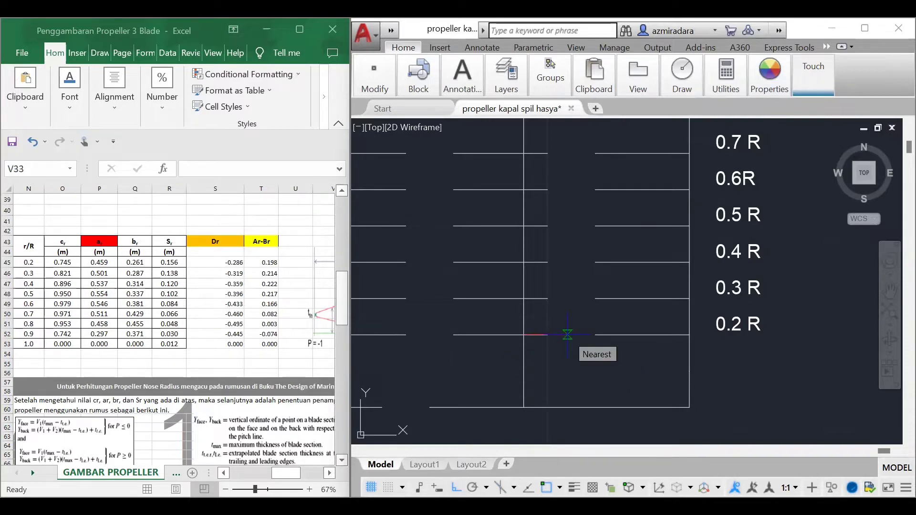
pyautogui.press('Return')
pyautogui.press('Return')
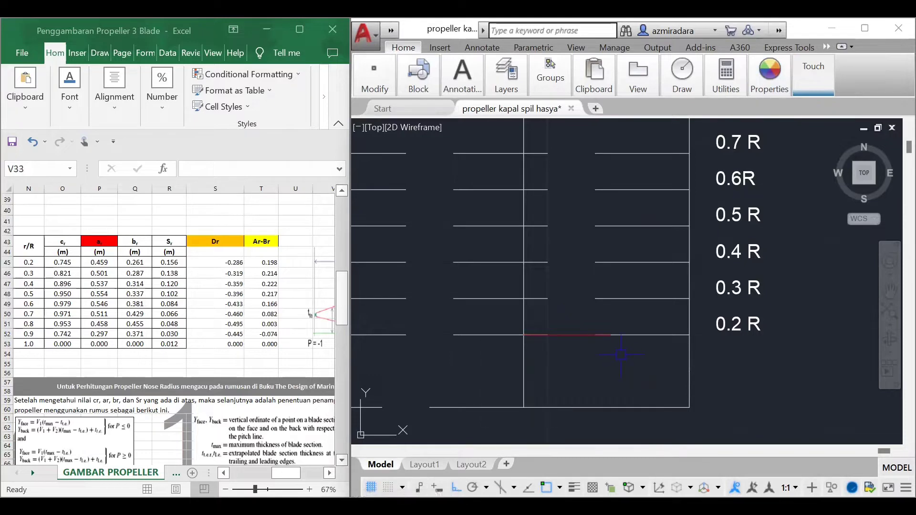
# Step: Draw a 0.501 long red line to the right from the vertical reference line at 0.3 R
pyautogui.click(524, 299)
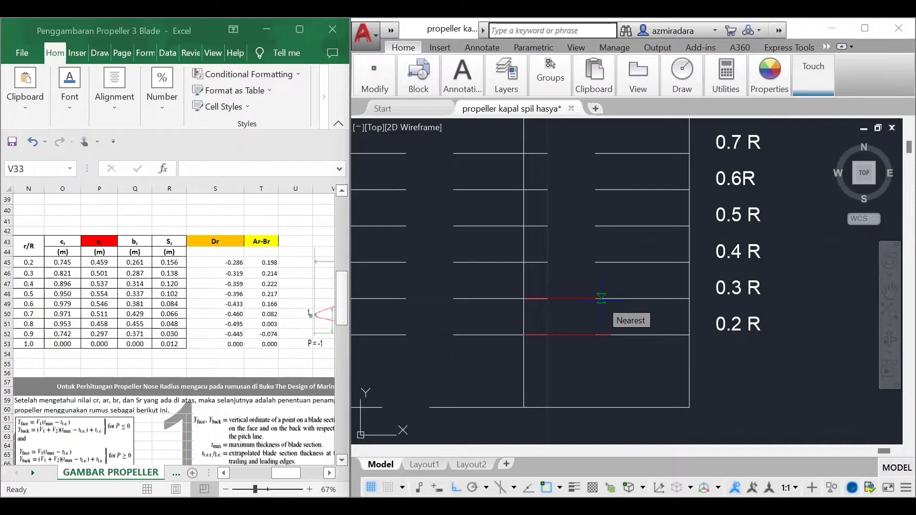
pyautogui.write('0.501')
pyautogui.press('Return')
# Step: Draw a 0.537 long red line to the right from the vertical reference line at 0.4 R
pyautogui.press('Return')
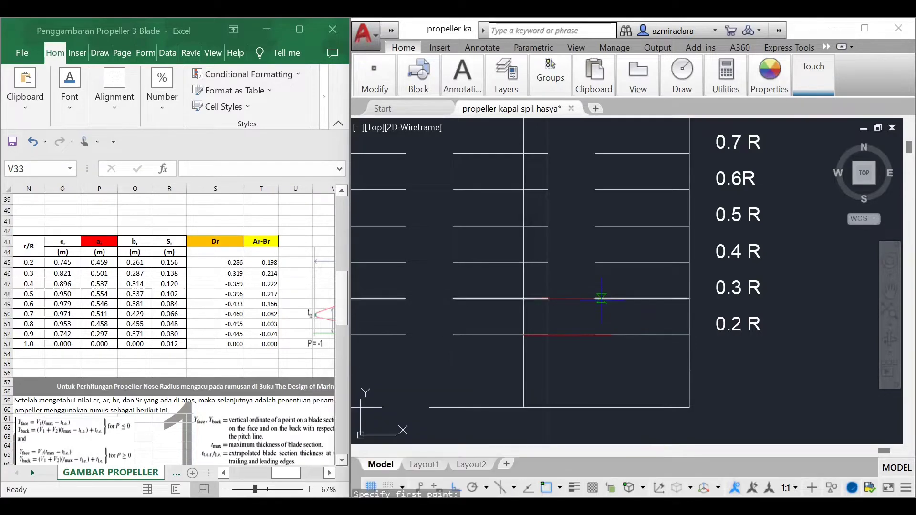
pyautogui.press('Return')
pyautogui.click(523, 262)
pyautogui.write('0.537')
pyautogui.press('Return')
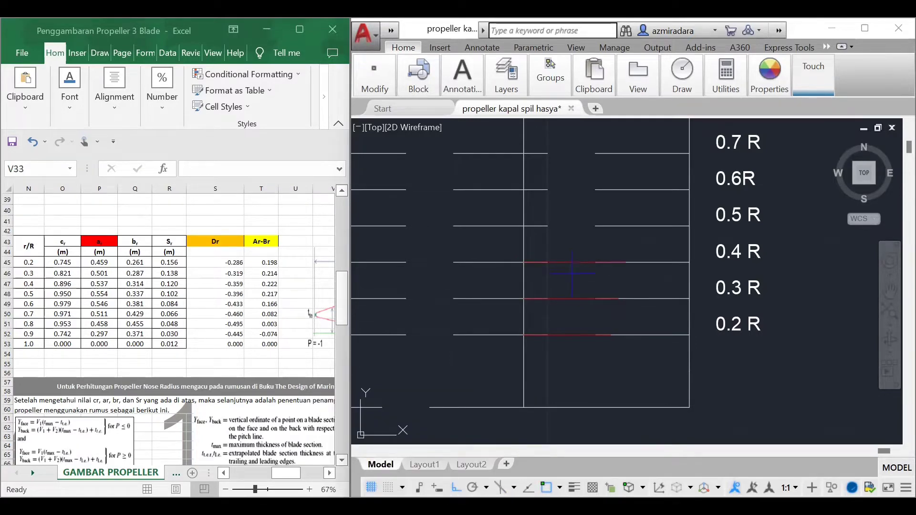
pyautogui.press('Return')
pyautogui.press('Return')
# Step: Draw red lines to the right from the vertical reference line, 0.554 long at 0.5 R and 0.546 long at 0.6 R
pyautogui.scroll(3, 529, 232)
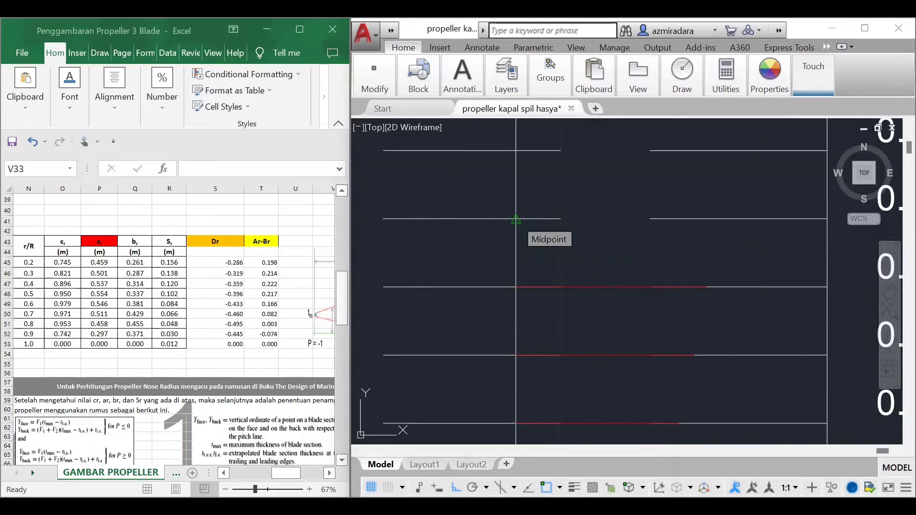
pyautogui.click(523, 226)
pyautogui.click(517, 150)
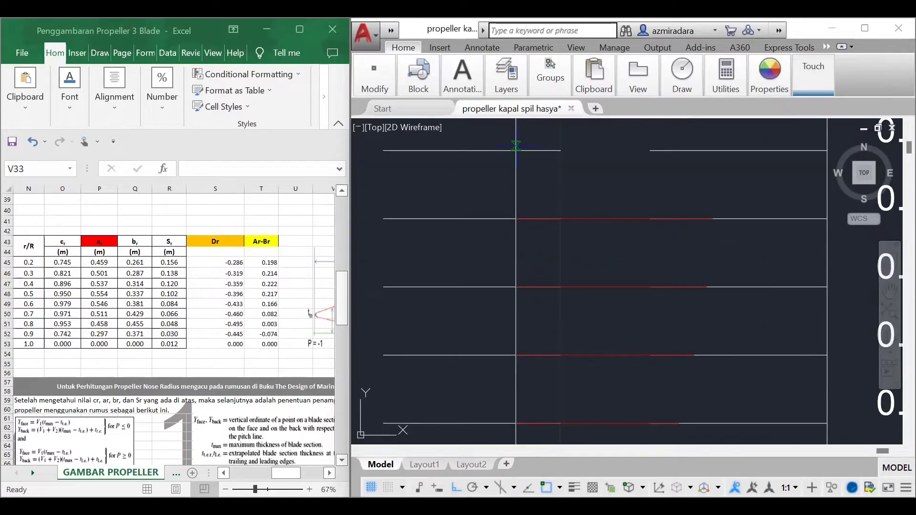
pyautogui.scroll(-4, 590, 269)
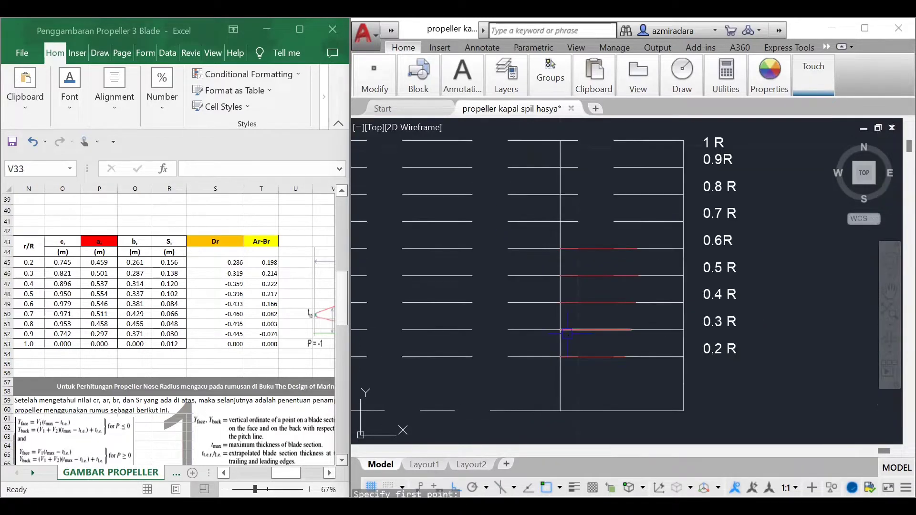
pyautogui.press('Escape')
# Step: Draw a 0.511 long red line to the right from the vertical reference line at 0.7 R
pyautogui.press('Return')
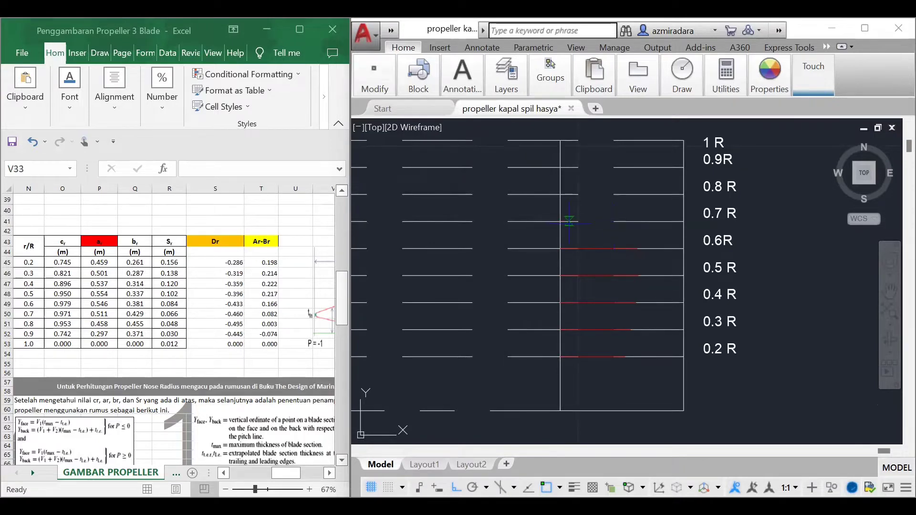
pyautogui.click(560, 221)
pyautogui.write('0.511')
pyautogui.press('Return')
pyautogui.press('Return')
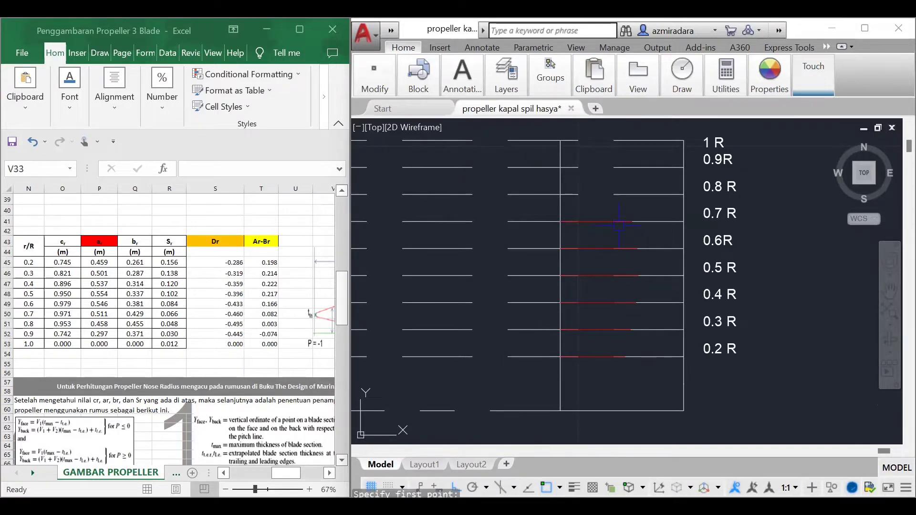
# Step: Draw red lines to the right from the vertical reference line, 0.458 long at 0.8 R and 0.297 long at 0.9 R
pyautogui.click(560, 194)
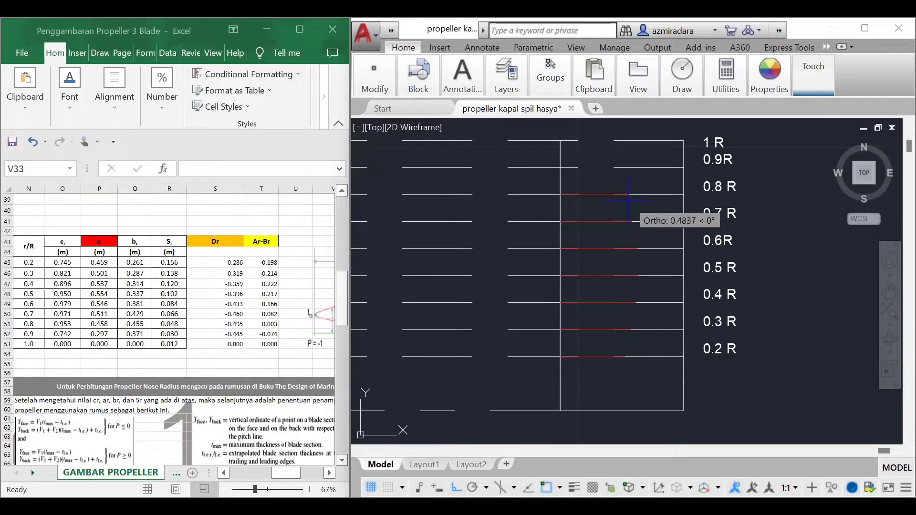
pyautogui.write('0.458')
pyautogui.press('Return')
pyautogui.press('Return')
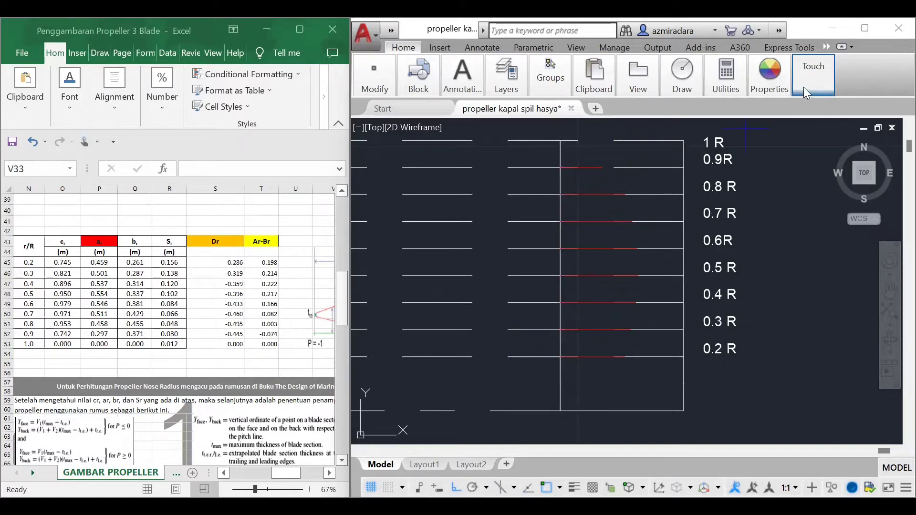
# Step: Set the current colour to orange 248,153,30 and draw a 0.286 long line to the left from the vertical reference line at 0.2 R
pyautogui.click(770, 79)
pyautogui.click(768, 108)
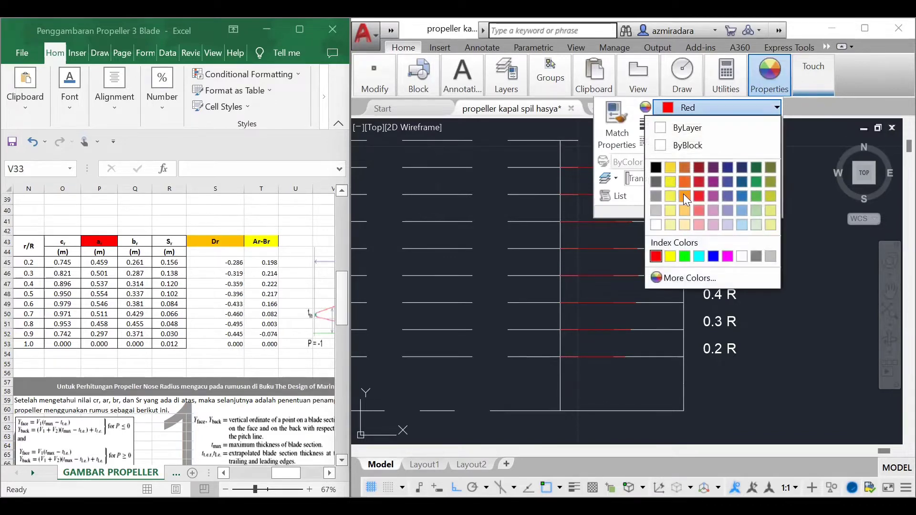
pyautogui.click(683, 195)
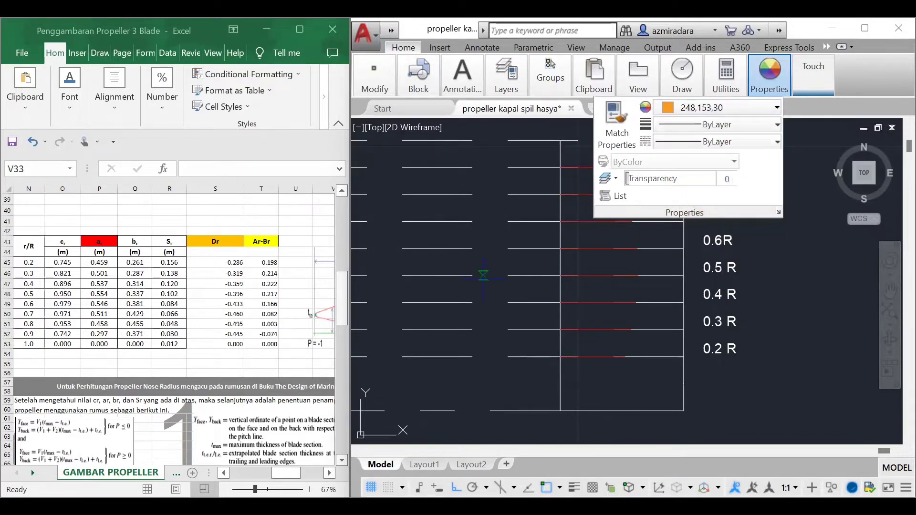
pyautogui.press('Return')
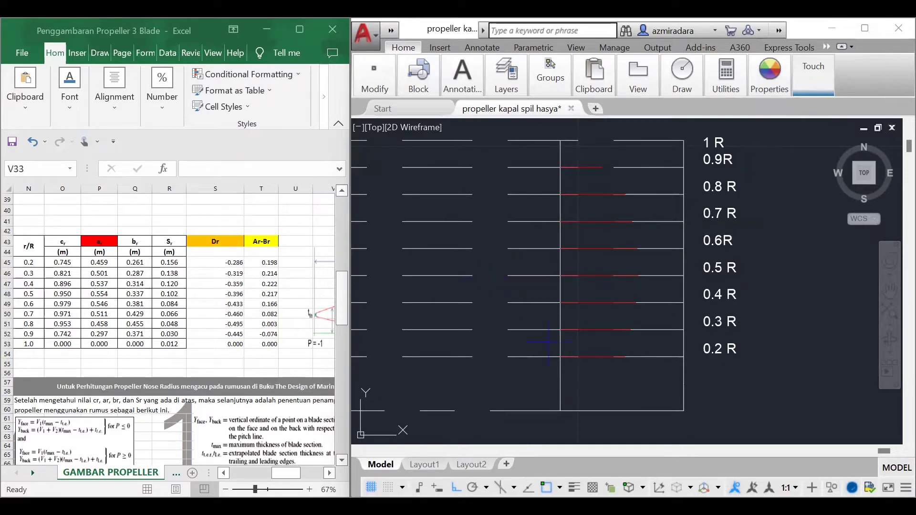
pyautogui.click(560, 357)
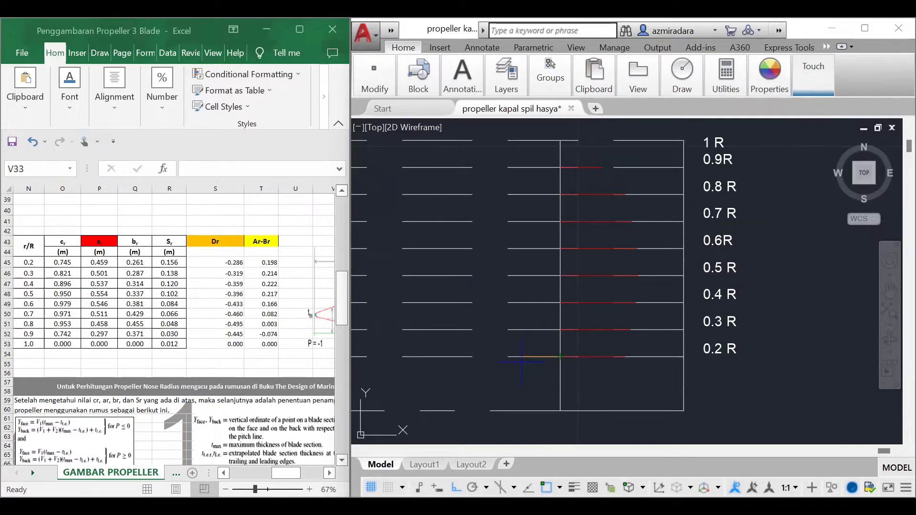
pyautogui.click(521, 357)
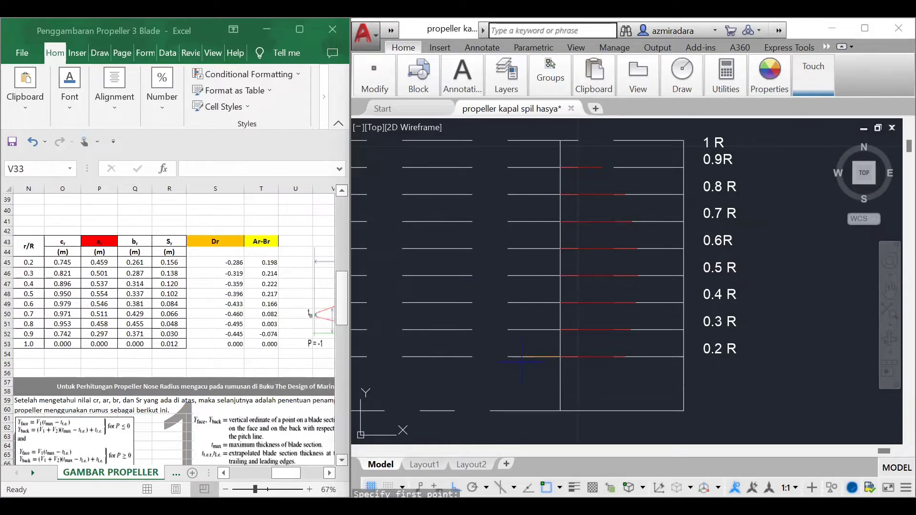
# Step: Draw a 0.319 long orange line to the left from the vertical reference line at 0.3 R
pyautogui.click(560, 329)
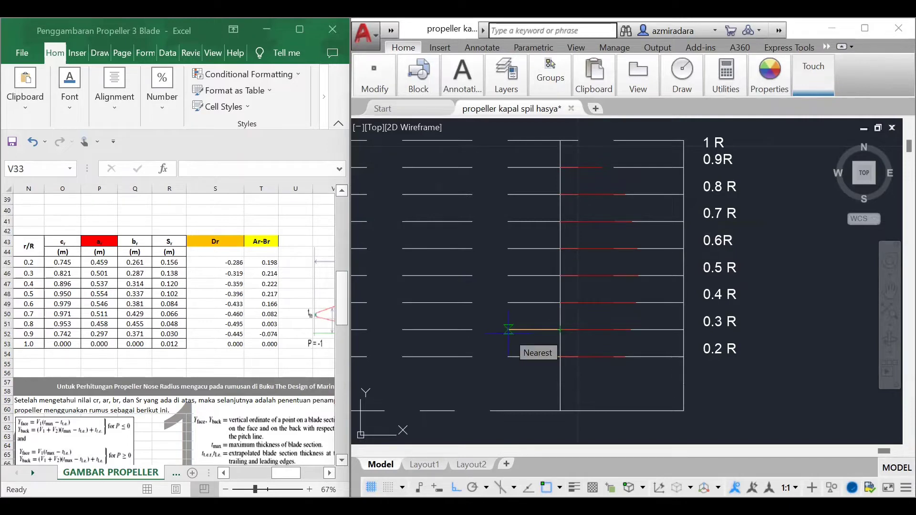
pyautogui.write('0.319')
pyautogui.press('Return')
pyautogui.press('Return')
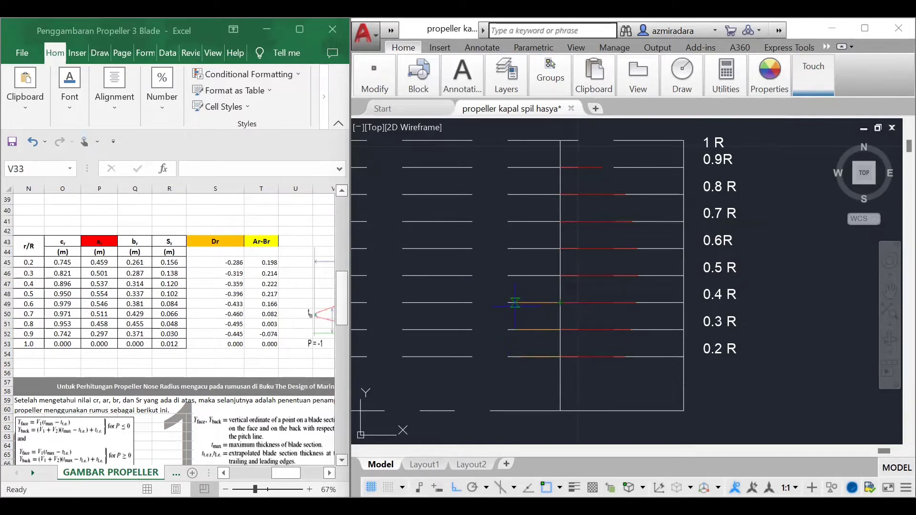
# Step: Draw orange lines to the left from the vertical reference line, 0.359 long at 0.4 R and 0.396 long at 0.5 R
pyautogui.write('0.359')
pyautogui.press('Return')
pyautogui.press('Return')
pyautogui.click(560, 276)
pyautogui.write('0.396')
pyautogui.press('Return')
pyautogui.press('Return')
pyautogui.press('Return')
# Step: Draw orange lines to the left from the vertical reference line, 0.433 long at 0.6 R and 0.460 long at 0.7 R
pyautogui.click(560, 248)
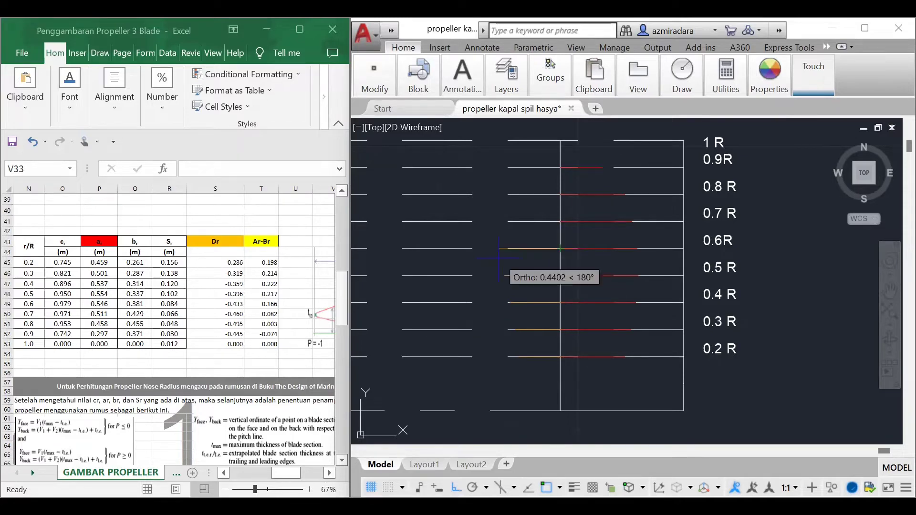
pyautogui.write('0.433')
pyautogui.press('Return')
pyautogui.press('Return')
pyautogui.press('Return')
pyautogui.click(560, 221)
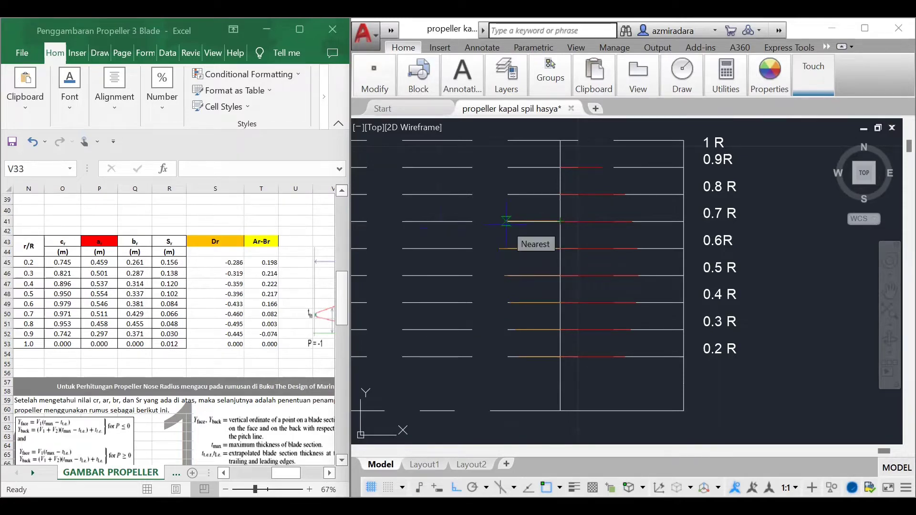
pyautogui.write('0.460')
pyautogui.press('Return')
pyautogui.press('Return')
pyautogui.press('Return')
# Step: Draw orange lines to the left from the vertical reference line, 0.495 long at 0.8 R and 0.445 long at 0.9 R
pyautogui.click(561, 194)
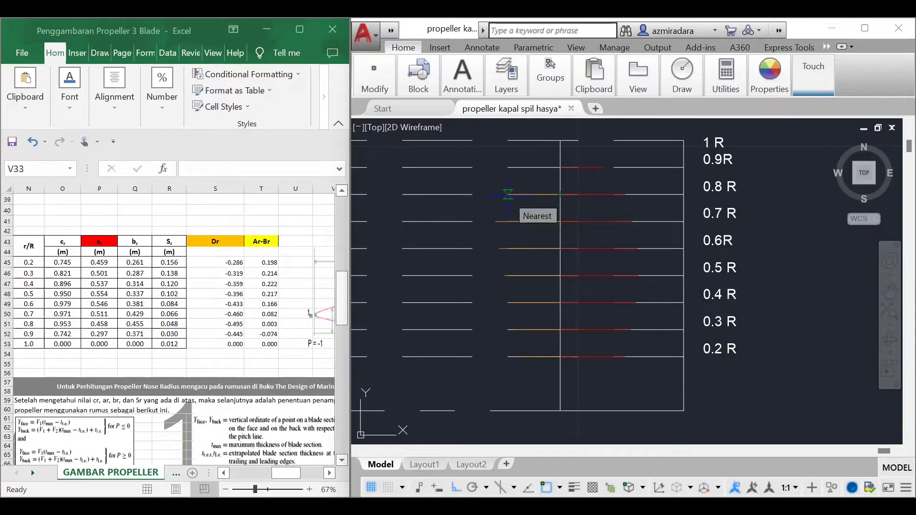
pyautogui.write('0.495')
pyautogui.press('Return')
pyautogui.press('Return')
pyautogui.press('Return')
pyautogui.click(560, 167)
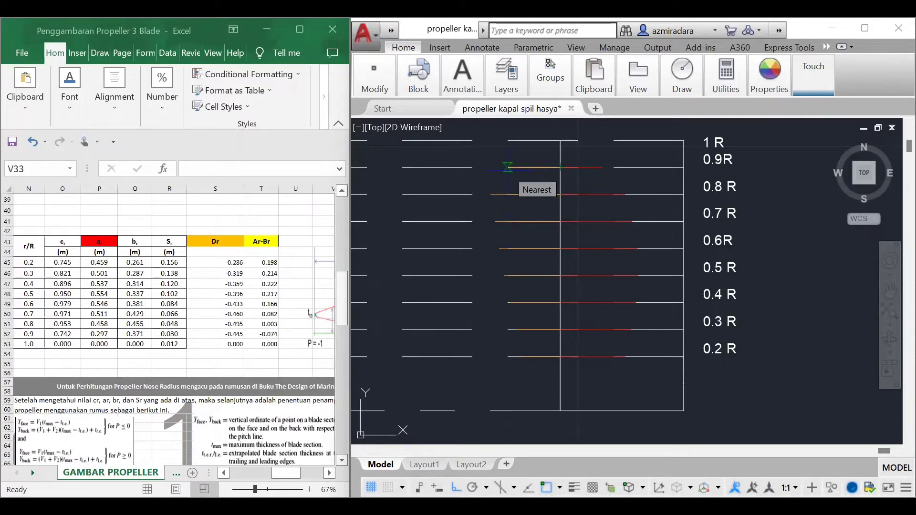
pyautogui.write('0.445')
pyautogui.press('Return')
pyautogui.press('Return')
pyautogui.press('Return')
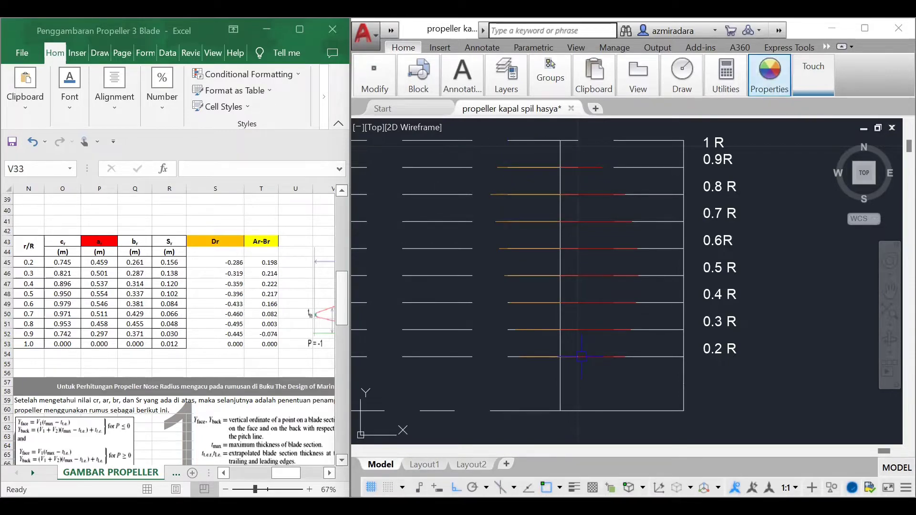
# Step: Set the current colour to magenta and draw a 0.198 long line to the right from the vertical reference line at 0.2 R
pyautogui.click(769, 77)
pyautogui.click(762, 107)
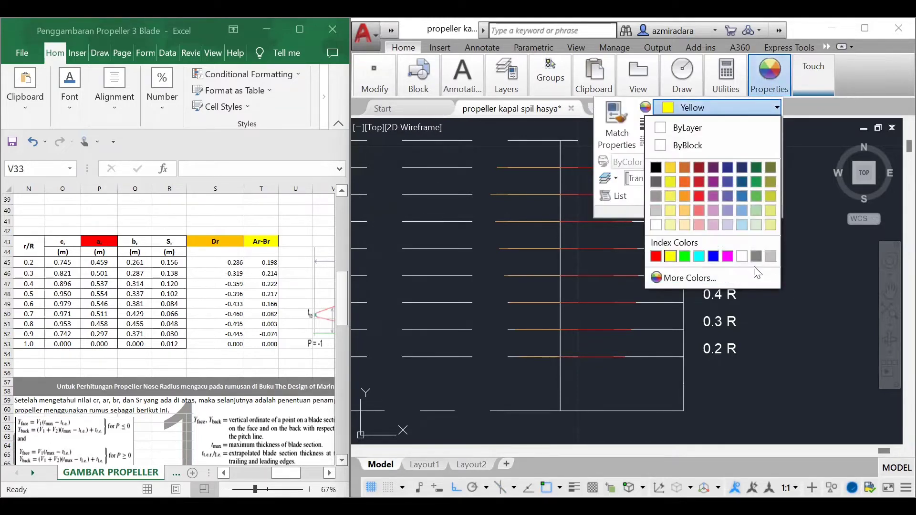
pyautogui.click(727, 257)
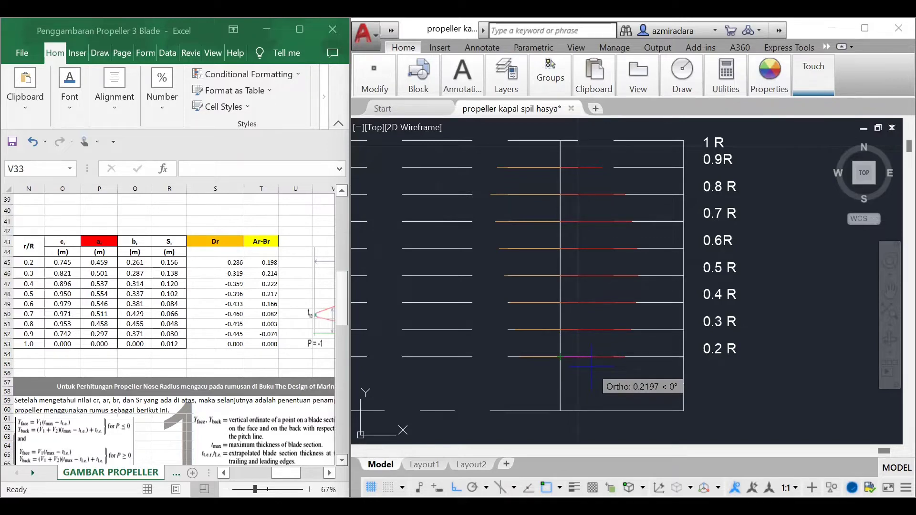
pyautogui.write('0.198')
pyautogui.press('Return')
# Step: Draw magenta lines to the right from the vertical reference line, 0.214 long at 0.3 R and 0.222 long at 0.4 R
pyautogui.press('Return')
pyautogui.press('Return')
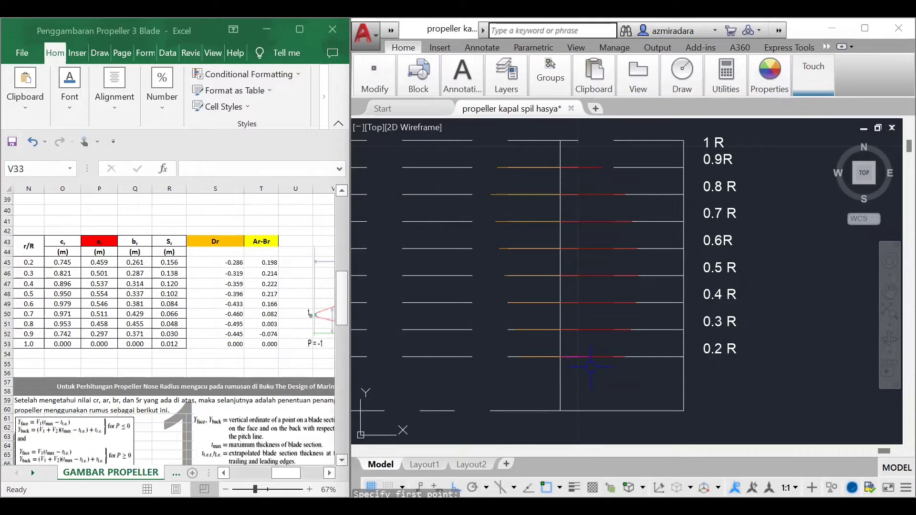
pyautogui.click(560, 330)
pyautogui.write('0.214')
pyautogui.press('Return')
pyautogui.press('Return')
pyautogui.press('Return')
pyautogui.click(560, 303)
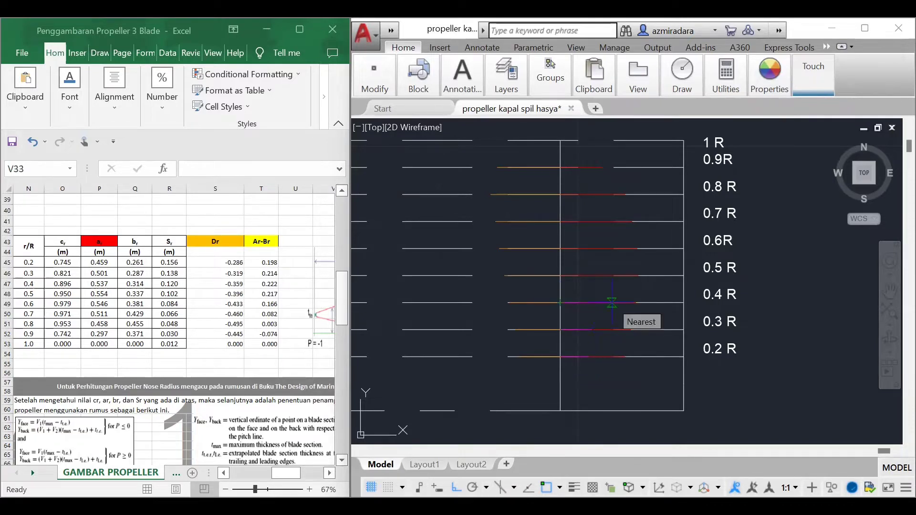
pyautogui.write('0.222')
pyautogui.press('Return')
pyautogui.press('Return')
pyautogui.press('Return')
# Step: Draw magenta lines to the right from the vertical reference line, 0.217 long at 0.5 R and 0.166 long at 0.6 R
pyautogui.click(560, 275)
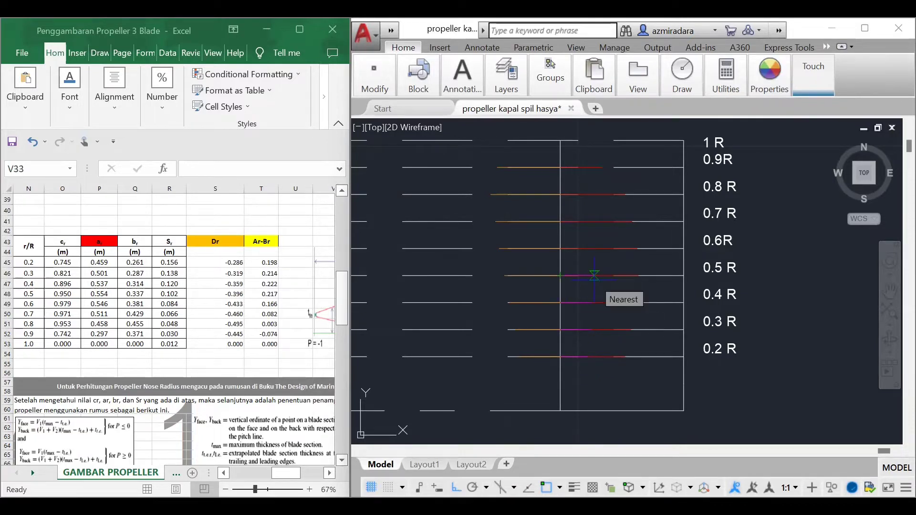
pyautogui.write('0.217')
pyautogui.press('Return')
pyautogui.press('Return')
pyautogui.press('Return')
pyautogui.click(561, 249)
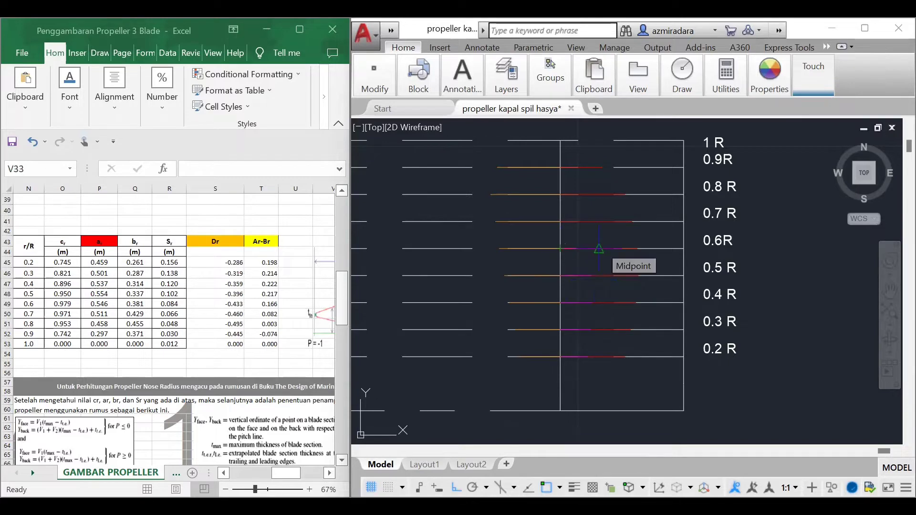
pyautogui.write('0.166')
pyautogui.press('Return')
pyautogui.press('Return')
pyautogui.press('Return')
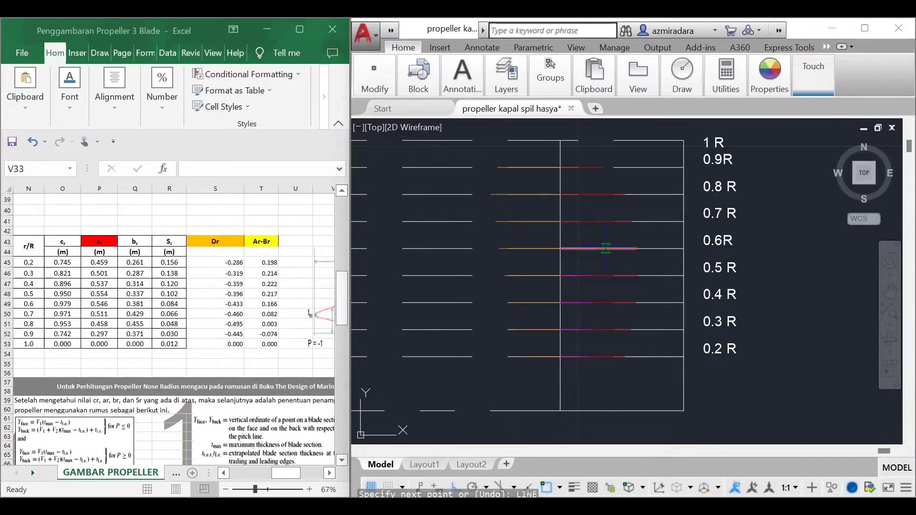
# Step: Draw a 0.082 long magenta line to the right from the vertical reference line at 0.7 R
pyautogui.click(561, 221)
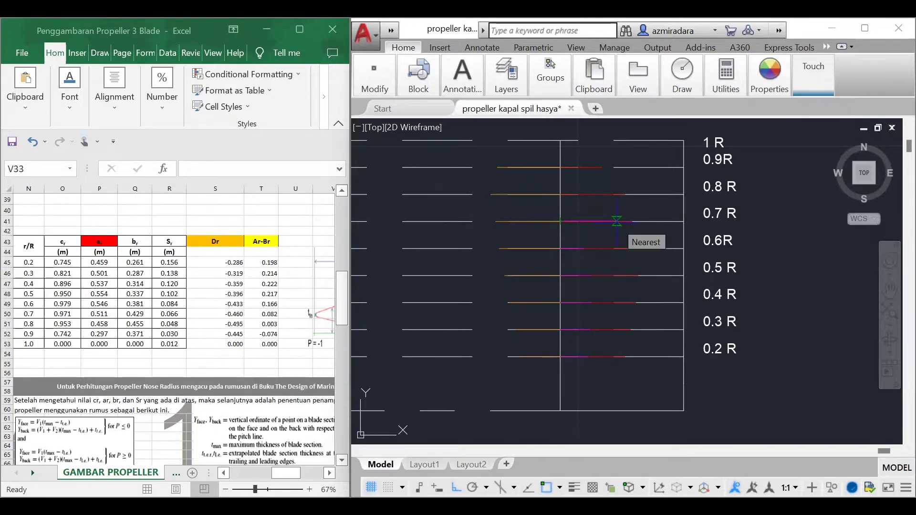
pyautogui.scroll(1, 592, 238)
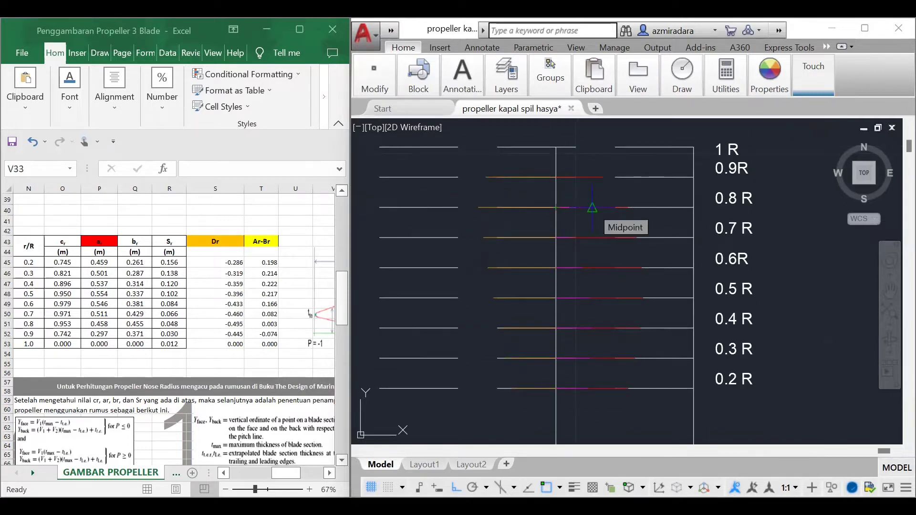
pyautogui.write('0.082')
pyautogui.press('Return')
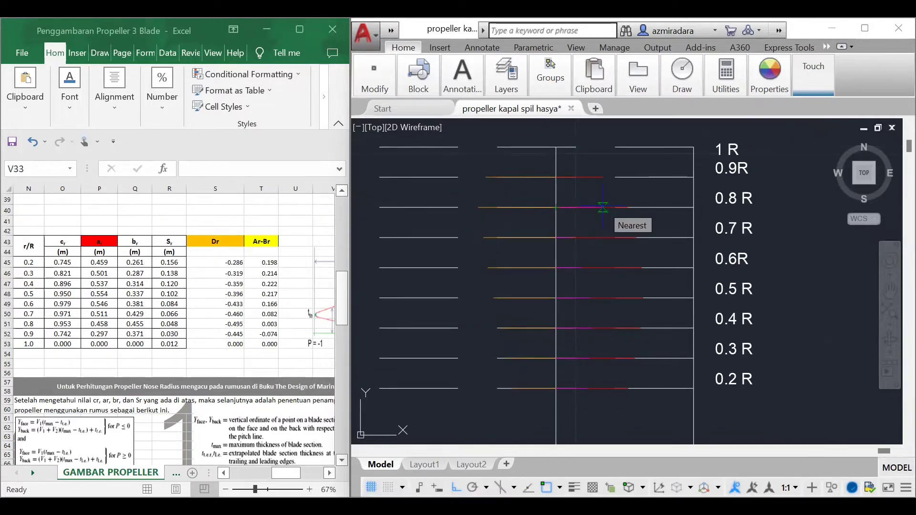
# Step: Draw magenta lines from the vertical reference line, 0.003 long to the right at 0.8 R and 0.074 long to the left at 0.9 R
pyautogui.press('Return')
pyautogui.press('Return')
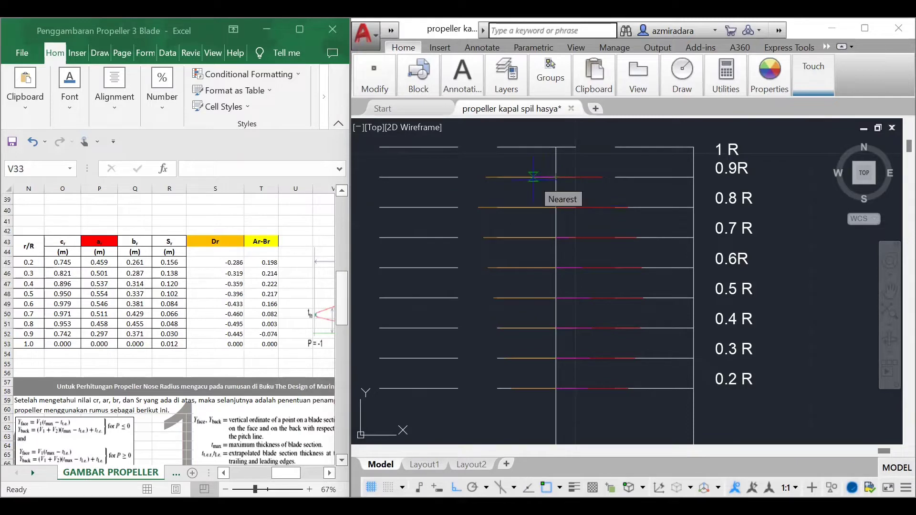
pyautogui.write('0.074')
pyautogui.press('Return')
pyautogui.press('Return')
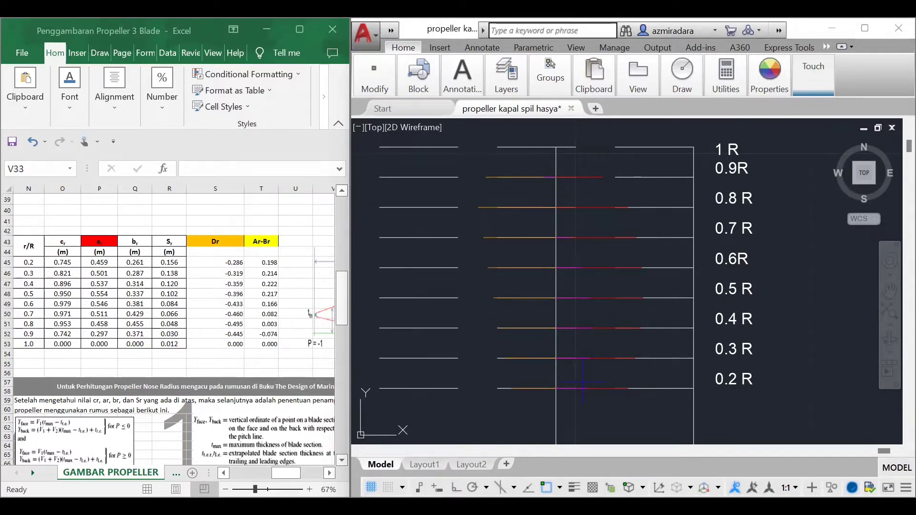
# Step: Start a spline through the free ends of the magenta lines from 0.2 R up to 0.6 R
pyautogui.write('spline')
pyautogui.press('Return')
pyautogui.click(587, 388)
pyautogui.click(590, 359)
pyautogui.click(591, 329)
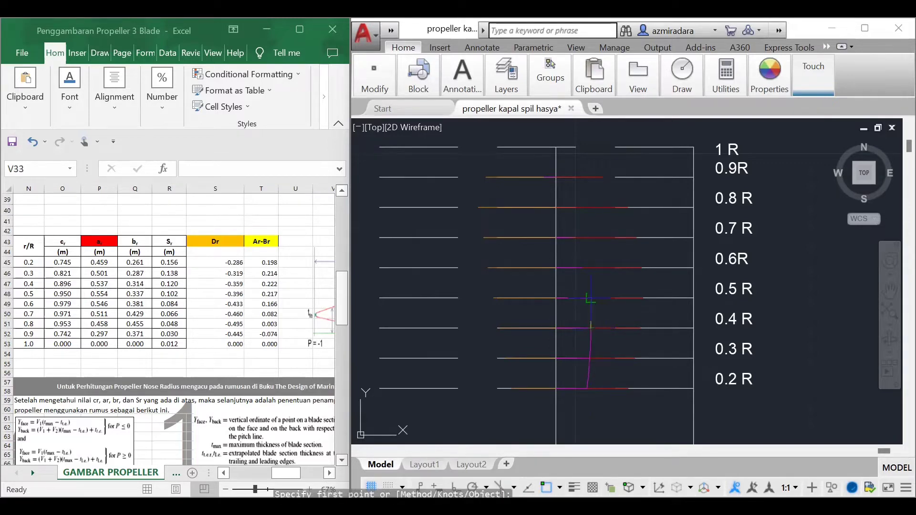
pyautogui.scroll(5, 642, 309)
pyautogui.click(492, 277)
pyautogui.click(469, 190)
pyautogui.scroll(-7, 537, 292)
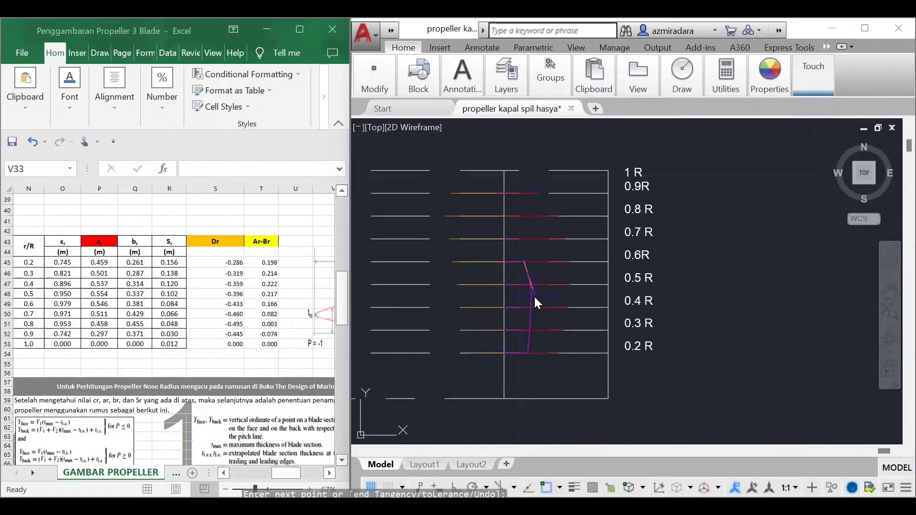
# Step: Continue the spline through the magenta line ends at 0.7 R, 0.8 R and 0.9 R, ending it just below 1 R
pyautogui.scroll(3, 534, 239)
pyautogui.moveTo(534, 238); pyautogui.dragTo(537, 344, button='middle')
pyautogui.scroll(3, 510, 351)
pyautogui.click(489, 348)
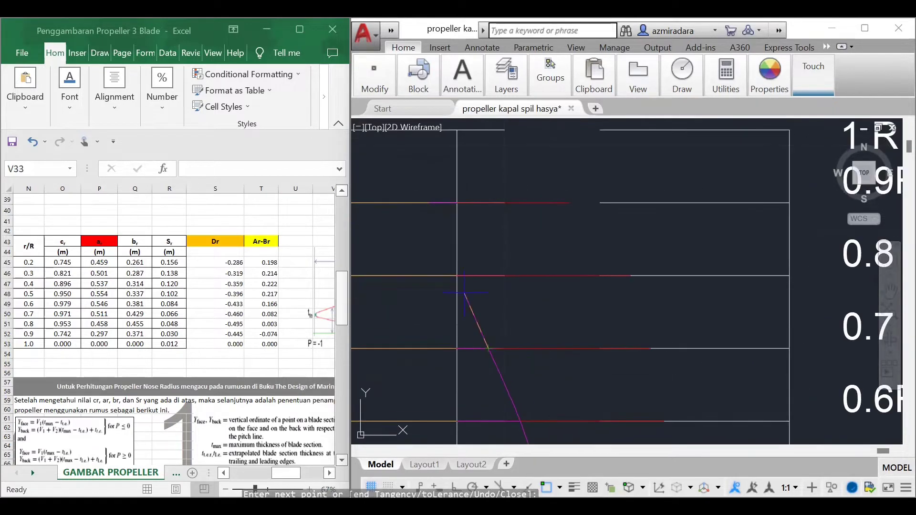
pyautogui.scroll(7, 460, 279)
pyautogui.click(448, 276)
pyautogui.scroll(-7, 507, 279)
pyautogui.scroll(-6, 509, 299)
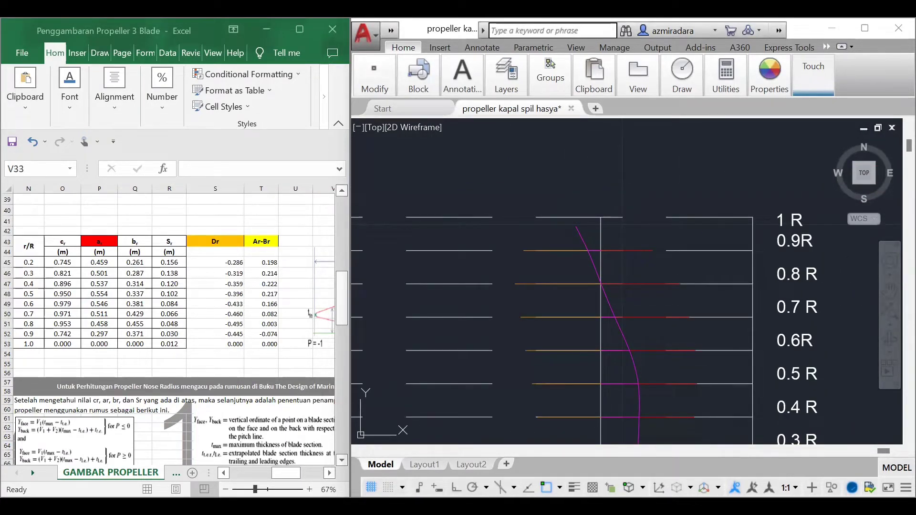
pyautogui.press('Escape')
# Step: Extend the upper end of the magenta spline to the 1 R line
pyautogui.click(569, 217)
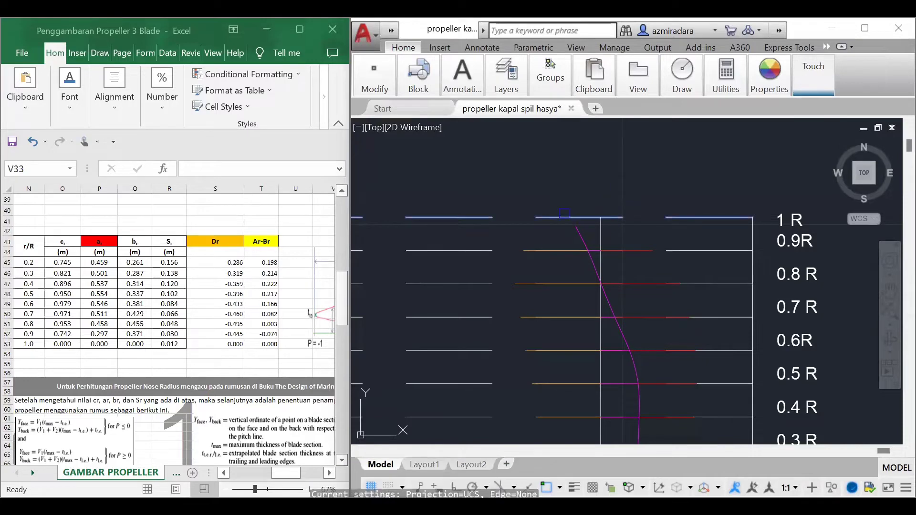
pyautogui.press('Return')
pyautogui.click(575, 228)
pyautogui.press('Escape')
pyautogui.scroll(-7, 579, 250)
pyautogui.scroll(8, 619, 331)
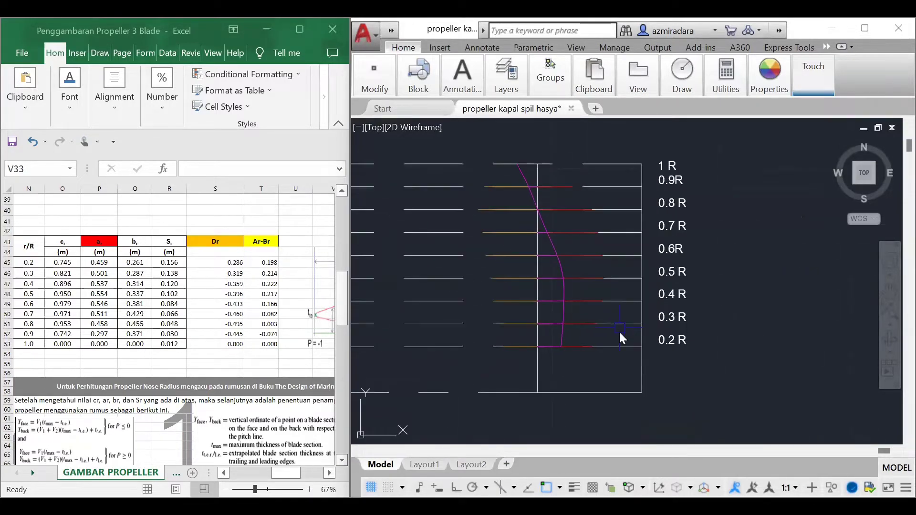
# Step: Draw one spline through the outer ends of the red lines and another through the outer ends of the orange lines, starting at 0.2 R
pyautogui.scroll(-2, 634, 383)
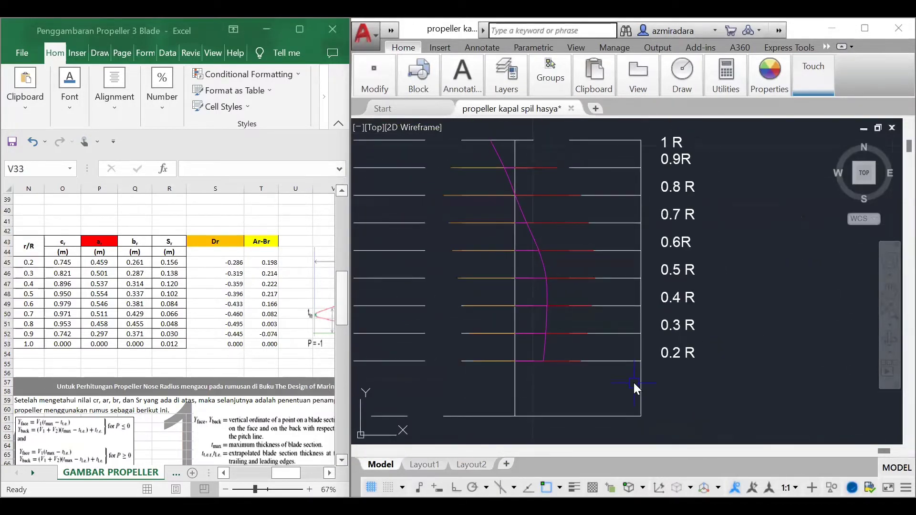
pyautogui.write('sp')
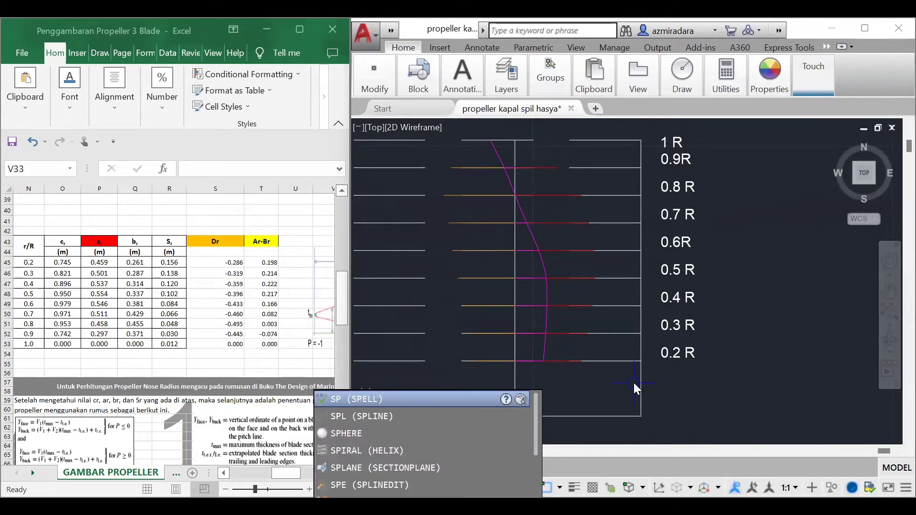
pyautogui.write('l')
pyautogui.press('Return')
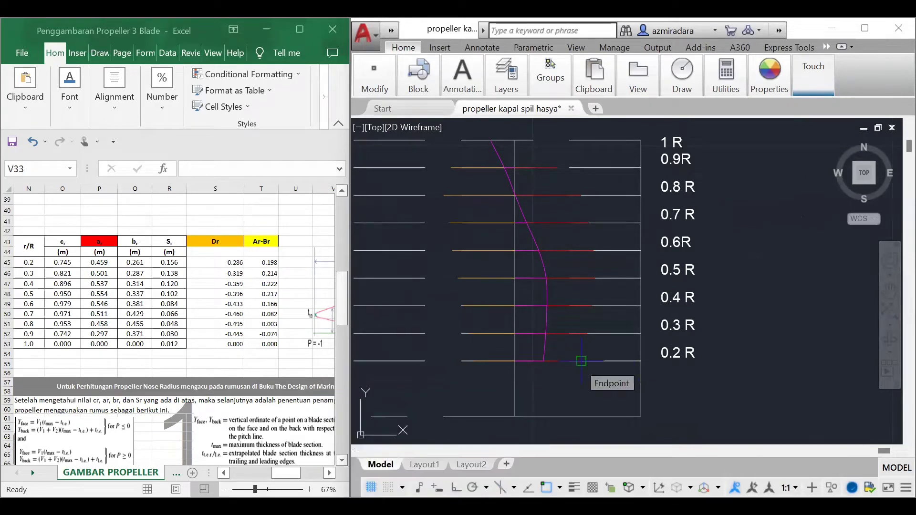
pyautogui.click(581, 362)
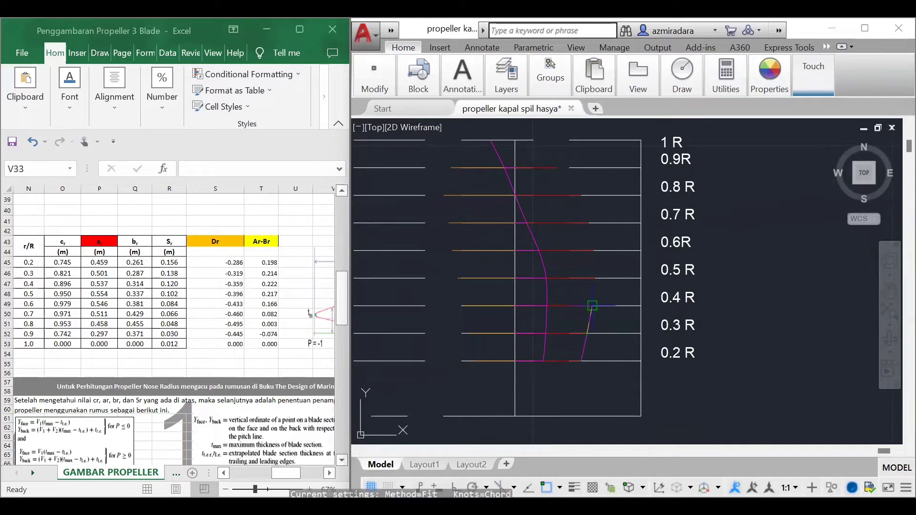
pyautogui.scroll(4, 635, 268)
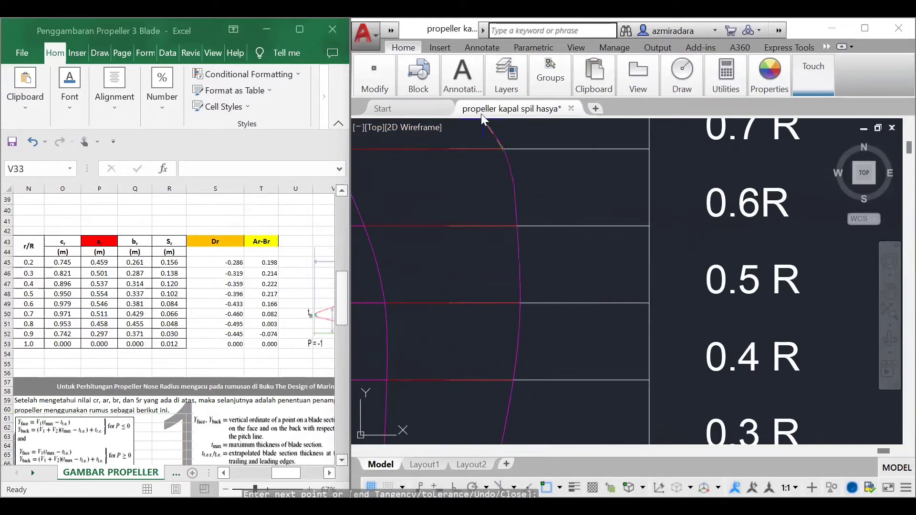
pyautogui.scroll(-3, 732, 181)
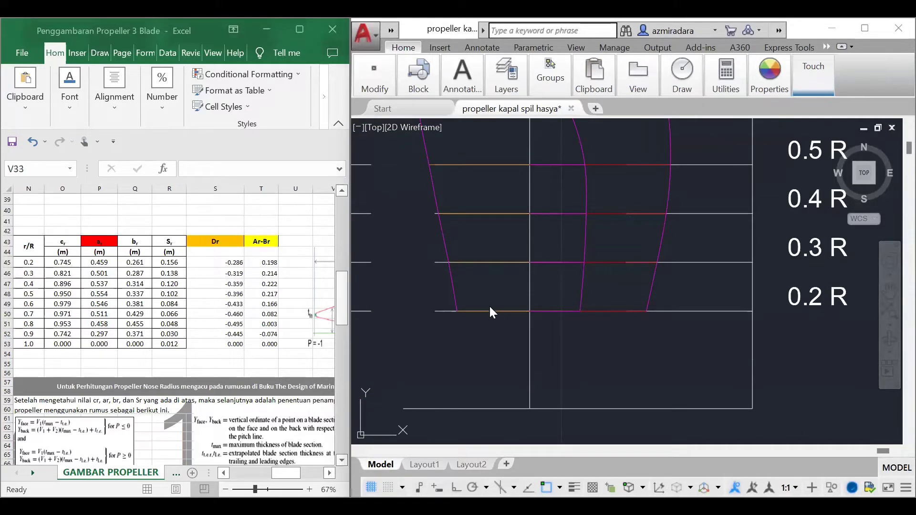
# Step: Stretch the inner end of the orange 0.2 R line to the lower end of the middle spline
pyautogui.click(491, 311)
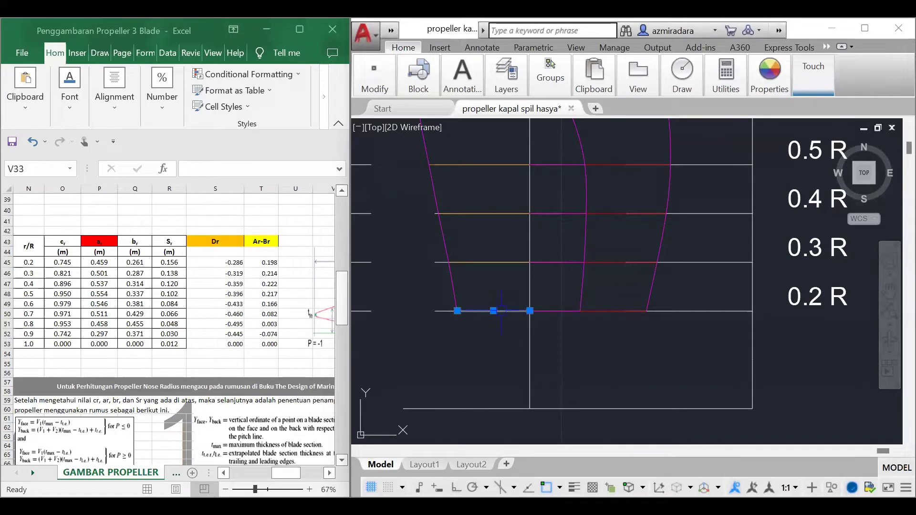
pyautogui.click(530, 311)
pyautogui.click(580, 311)
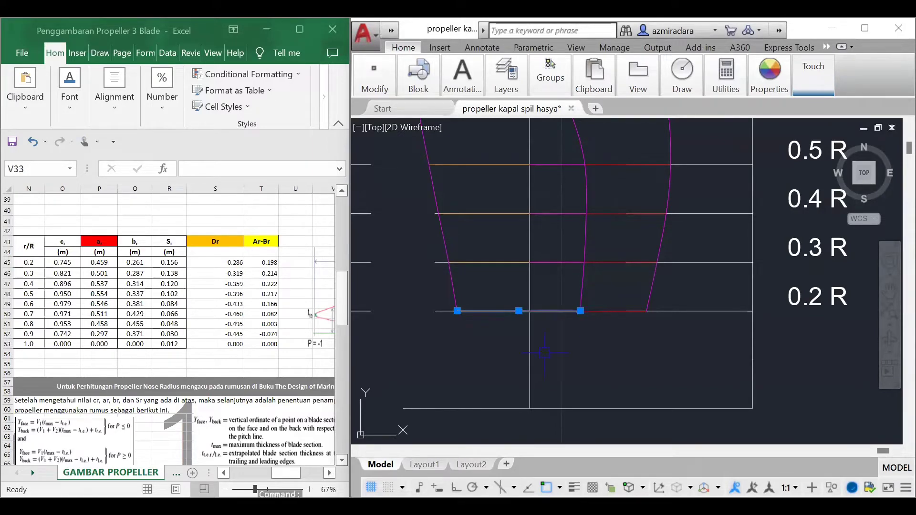
pyautogui.press('Escape')
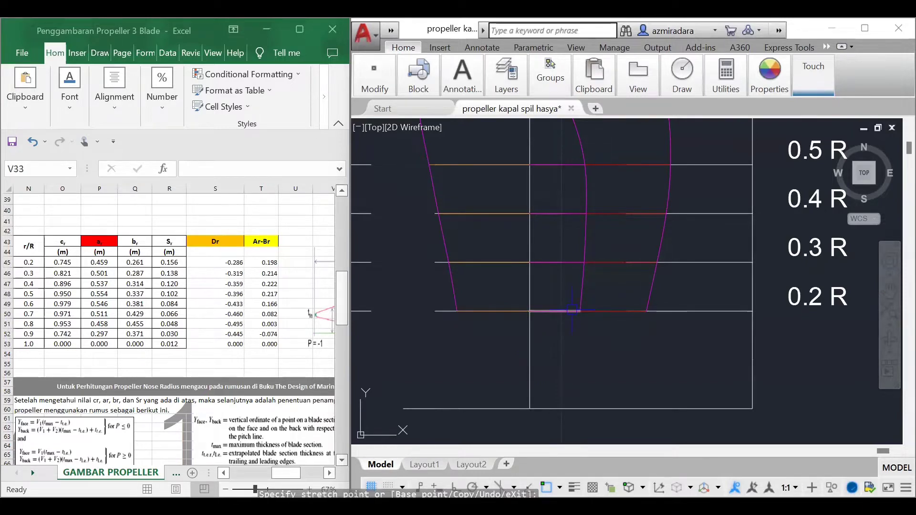
pyautogui.scroll(2, 531, 308)
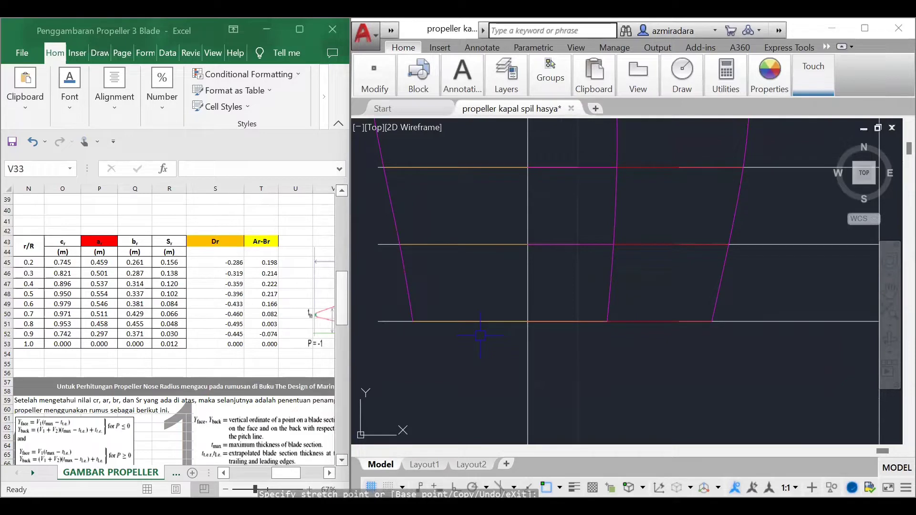
pyautogui.press('Escape')
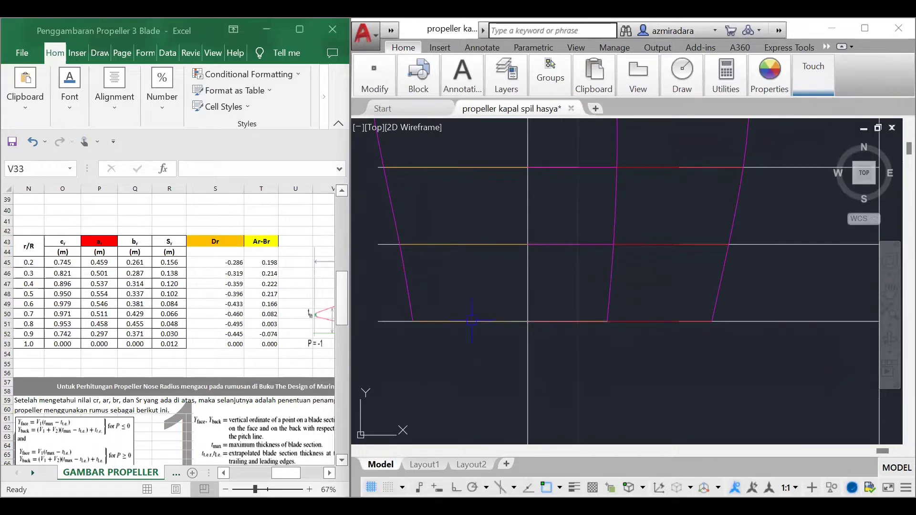
# Step: Divide the stretched orange line at 0.2 R into 10 equal parts and select the line with its division points
pyautogui.moveTo(398, 336)
pyautogui.mouseDown()
pyautogui.moveTo(485, 274)
pyautogui.moveTo(610, 289)
pyautogui.moveTo(625, 330)
pyautogui.moveTo(614, 345)
pyautogui.mouseUp()
pyautogui.press('Return')
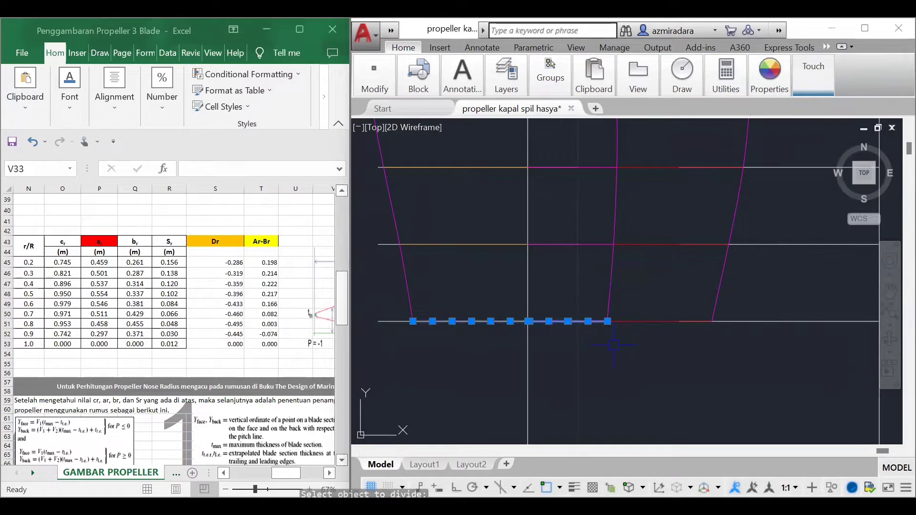
# Step: Stretch the inner end of the red 0.2 R line to the middle spline and divide the line into 10 equal parts
pyautogui.press('Escape')
pyautogui.click(643, 322)
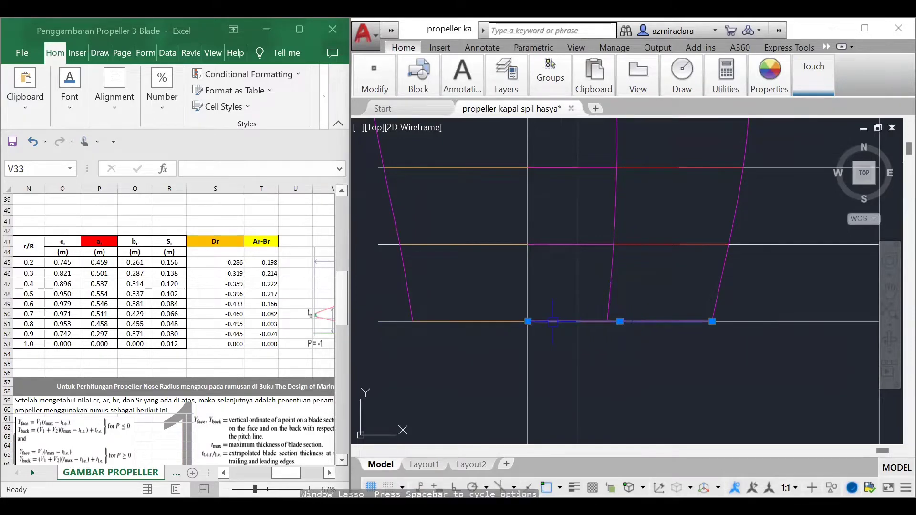
pyautogui.press('Escape')
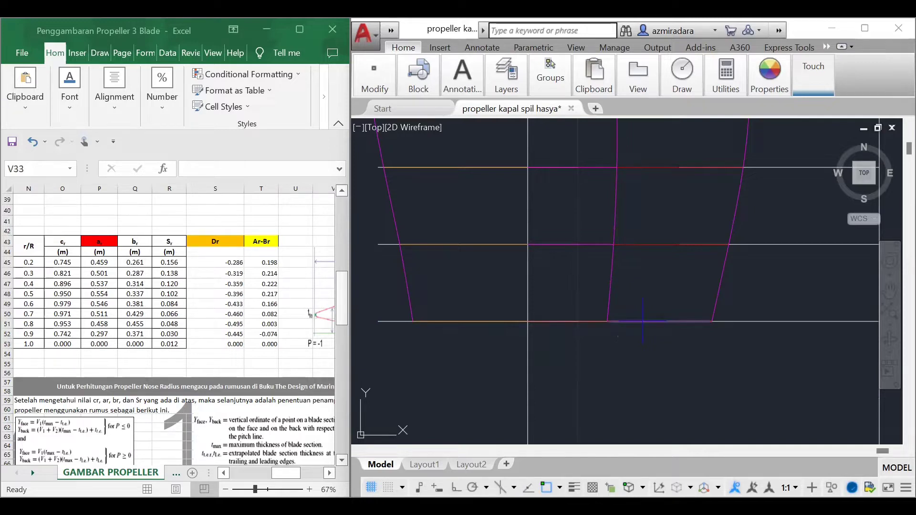
pyautogui.moveTo(611, 337)
pyautogui.mouseDown()
pyautogui.moveTo(591, 307)
pyautogui.moveTo(753, 313)
pyautogui.moveTo(660, 337)
pyautogui.mouseUp()
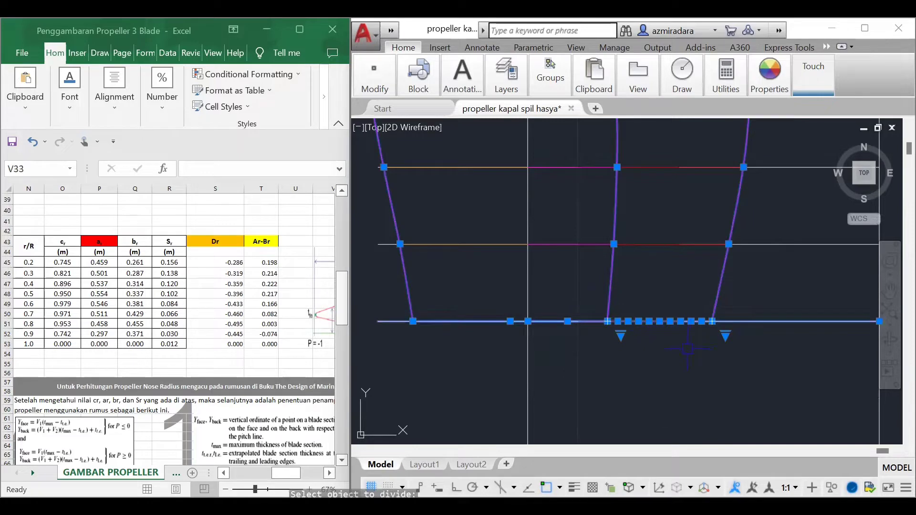
pyautogui.press('Escape')
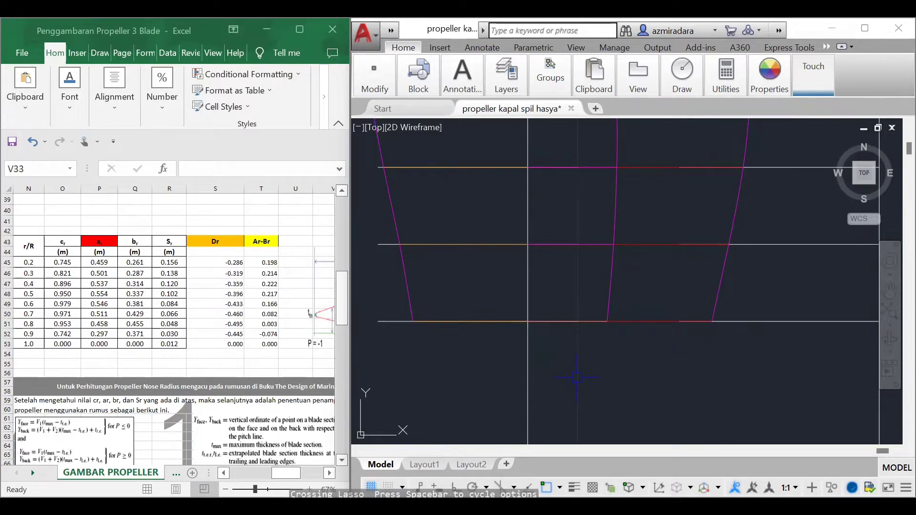
# Step: Add the text label -1 just below the outer end of the orange 0.2 R line
pyautogui.write('text')
pyautogui.press('Return')
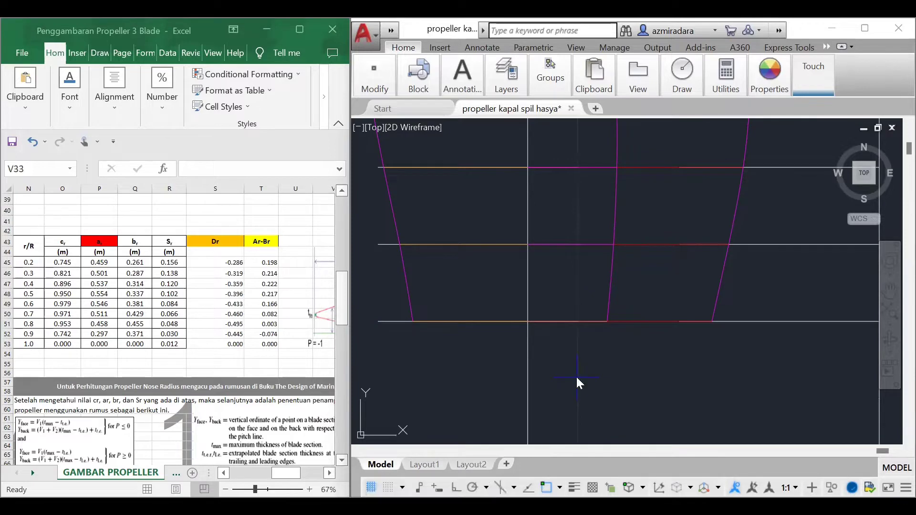
pyautogui.scroll(5, 471, 365)
pyautogui.scroll(-4, 415, 329)
pyautogui.moveTo(615, 340); pyautogui.dragTo(754, 313)
pyautogui.press('Escape')
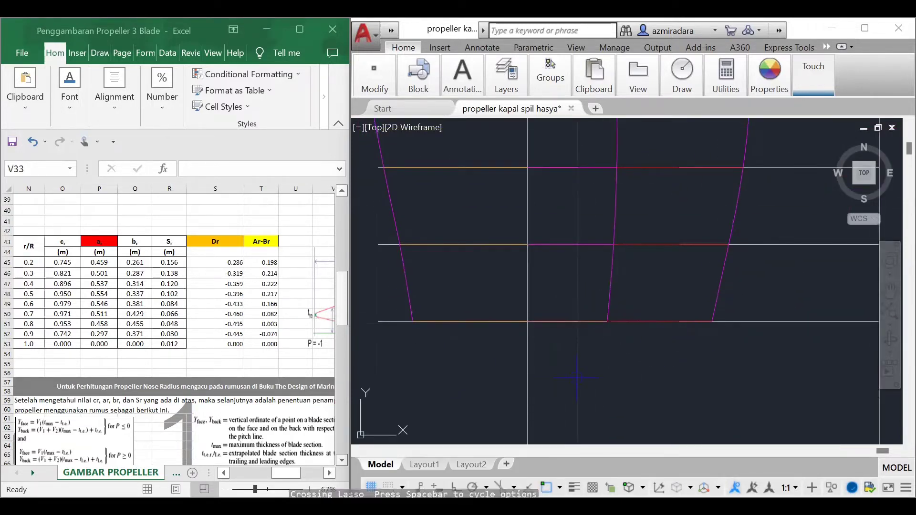
pyautogui.scroll(4, 412, 312)
pyautogui.click(403, 354)
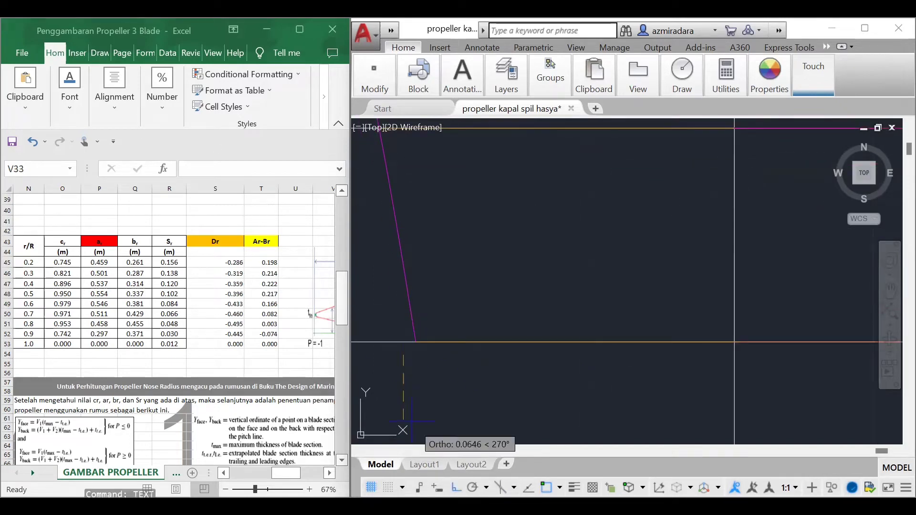
pyautogui.press('Return')
pyautogui.press('Return')
pyautogui.write('-1 R')
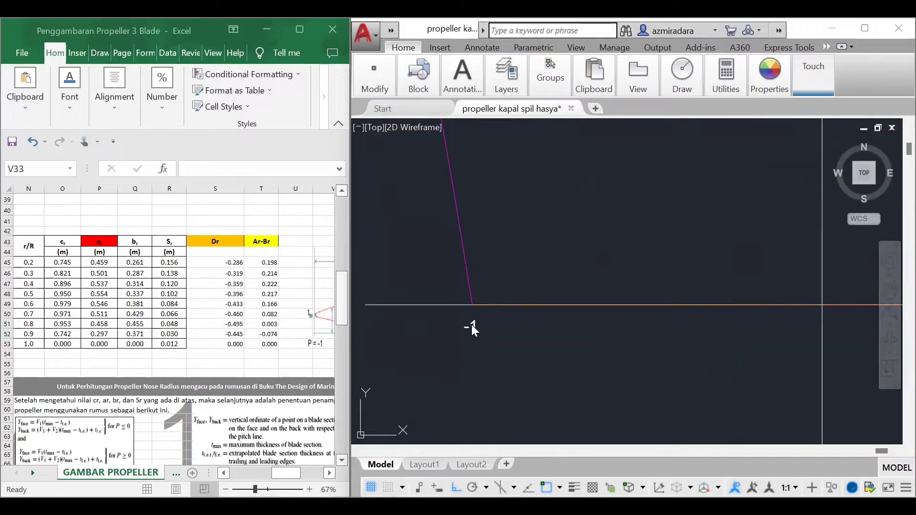
pyautogui.click(471, 326)
pyautogui.click(464, 332)
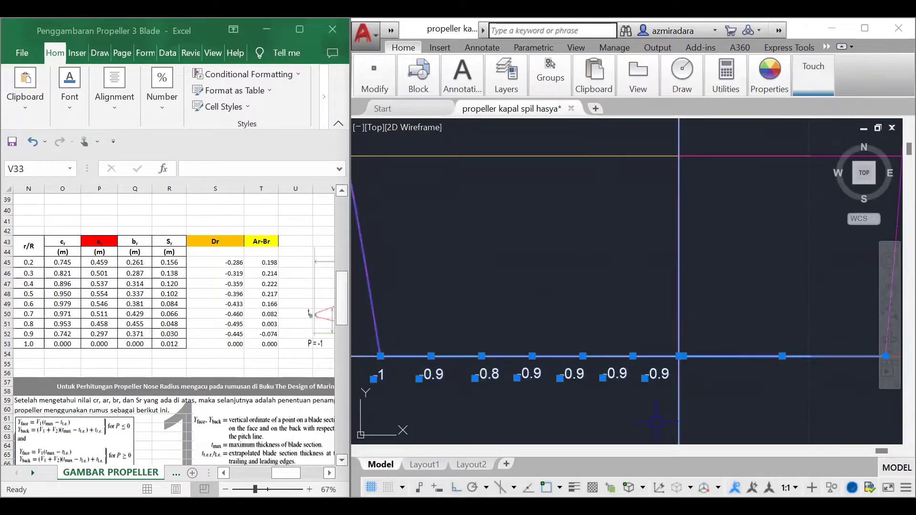
# Step: Move the last three -0.9 labels along the 0.2 R line to space them out beneath their division points
pyautogui.press('Escape')
pyautogui.click(664, 374)
pyautogui.click(683, 374)
pyautogui.click(609, 375)
pyautogui.press('m')
pyautogui.press('Return')
pyautogui.click(609, 374)
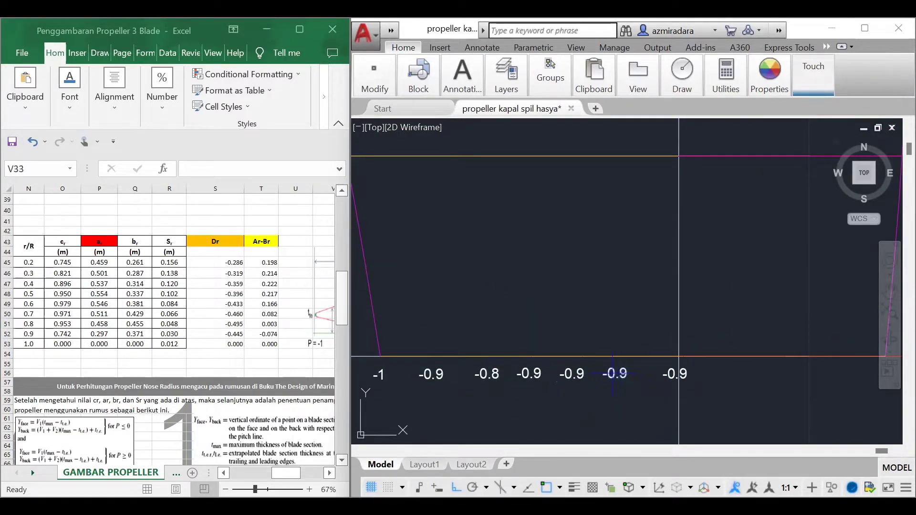
pyautogui.click(618, 375)
pyautogui.click(566, 374)
pyautogui.click(566, 374)
pyautogui.click(570, 375)
pyautogui.moveTo(732, 334); pyautogui.dragTo(746, 322)
pyautogui.press('Escape')
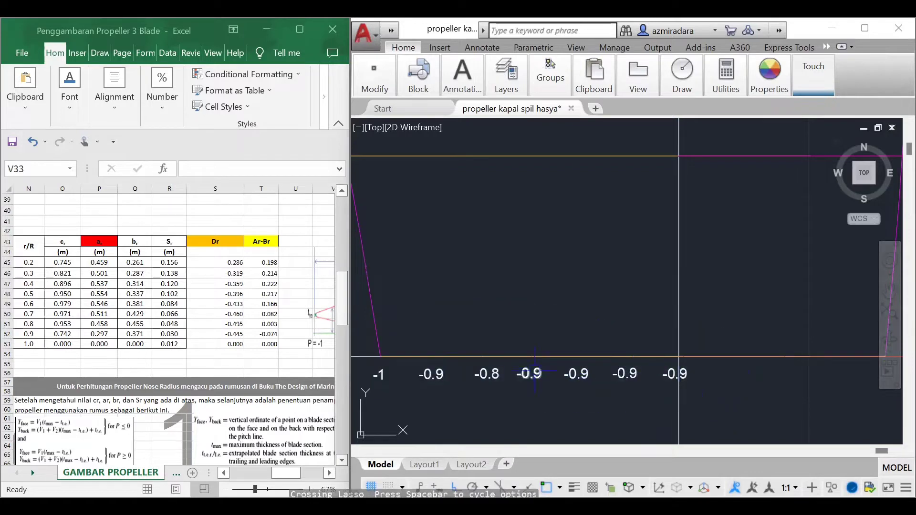
# Step: Change the last four -0.9 labels along the 0.2 R line to -0.7, -0.6, -0.5 and -0.4
pyautogui.doubleClick(538, 373)
pyautogui.write('-0.7')
pyautogui.click(576, 373)
pyautogui.write('-0.6')
pyautogui.click(625, 374)
pyautogui.write('-0.5')
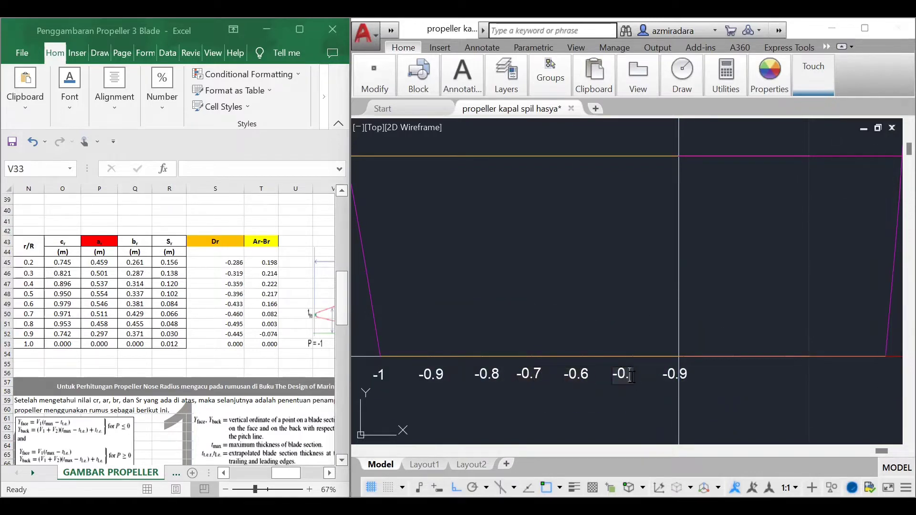
pyautogui.click(675, 374)
pyautogui.write('-0.4')
# Step: Copy the -0.9 label to four positions between the -0.4 label and the lower end of the middle spline
pyautogui.click(431, 374)
pyautogui.press('c')
pyautogui.press('o')
pyautogui.press('Return')
pyautogui.click(419, 380)
pyautogui.scroll(-4, 420, 353)
pyautogui.scroll(3, 721, 355)
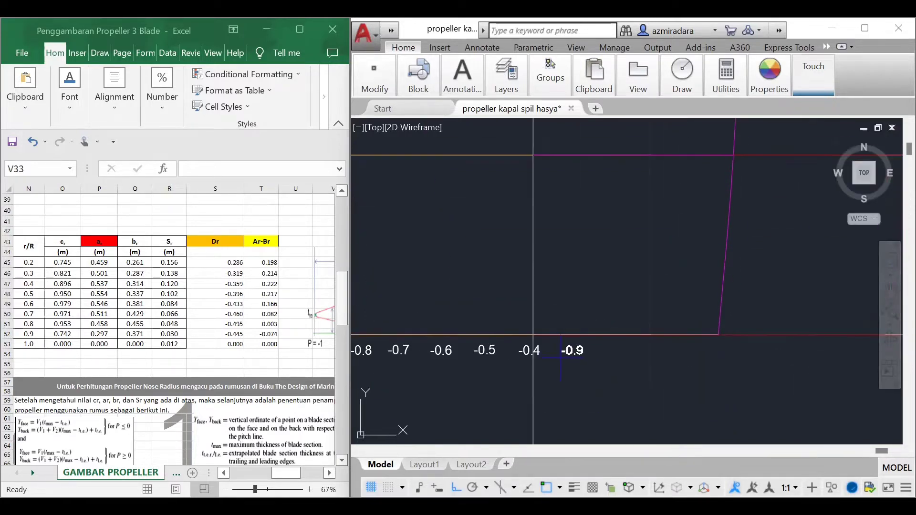
pyautogui.click(561, 357)
pyautogui.click(605, 357)
pyautogui.click(650, 358)
pyautogui.click(814, 305)
pyautogui.click(525, 401)
pyautogui.press('Escape')
pyautogui.click(672, 352)
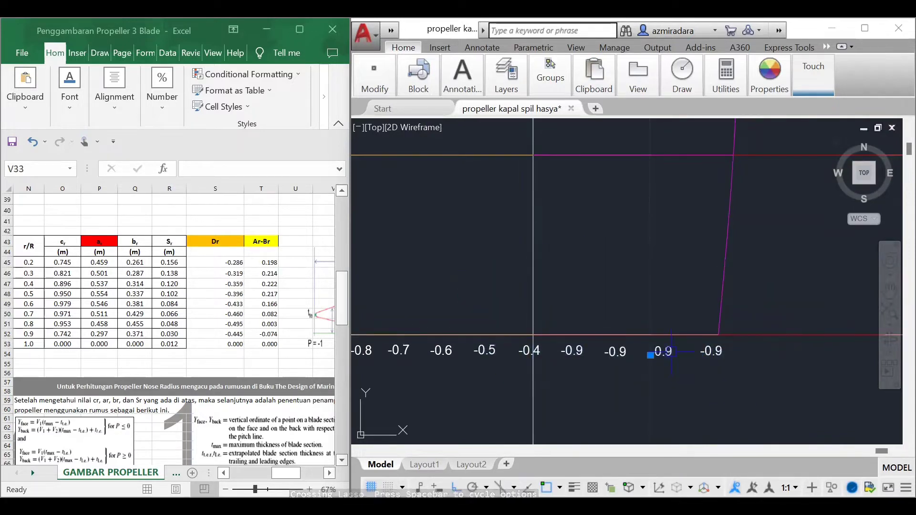
pyautogui.press('Escape')
# Step: Change the second copied label after -0.4 to -0.2 and delete the surplus -0.9 label beside it
pyautogui.doubleClick(613, 356)
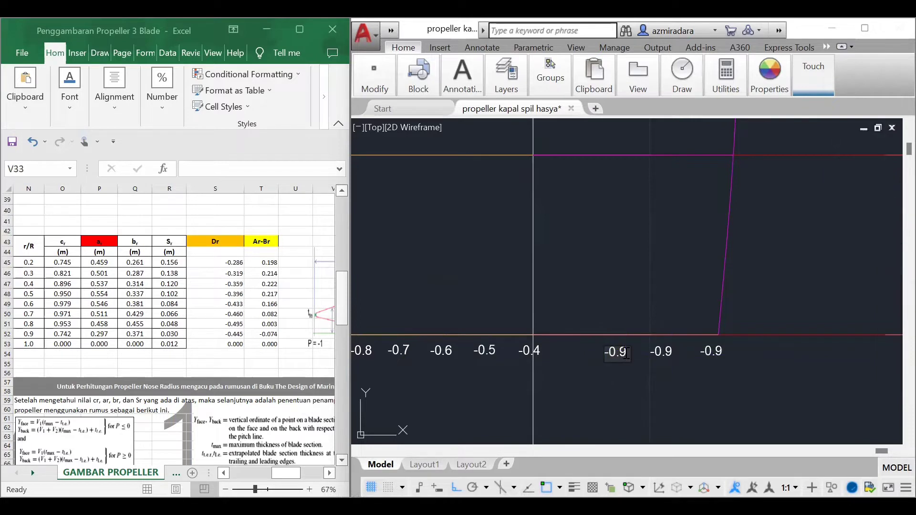
pyautogui.press('BackSpace')
pyautogui.write('2')
pyautogui.press('Return')
pyautogui.doubleClick(661, 357)
pyautogui.press('Escape')
pyautogui.click(661, 355)
pyautogui.press('Delete')
# Step: Move the -0.2 label along the 0.2 R line to sit beneath its division point
pyautogui.moveTo(576, 363); pyautogui.dragTo(764, 420)
pyautogui.click(616, 354)
pyautogui.moveTo(616, 354); pyautogui.dragTo(635, 354)
pyautogui.moveTo(570, 317); pyautogui.dragTo(812, 376)
pyautogui.press('Escape')
pyautogui.click(637, 354)
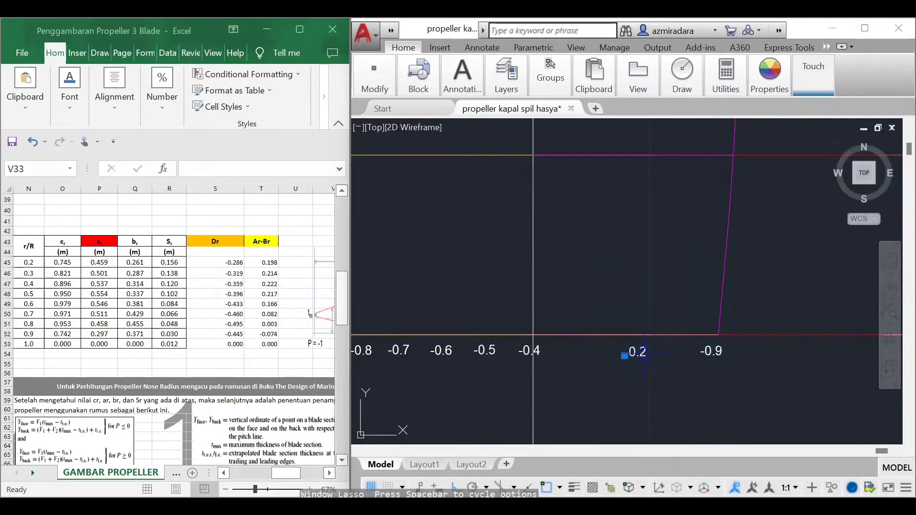
pyautogui.moveTo(640, 354); pyautogui.dragTo(630, 352)
# Step: Change the last -0.9 label to 0 and move it beneath the lower end of the middle spline
pyautogui.doubleClick(708, 354)
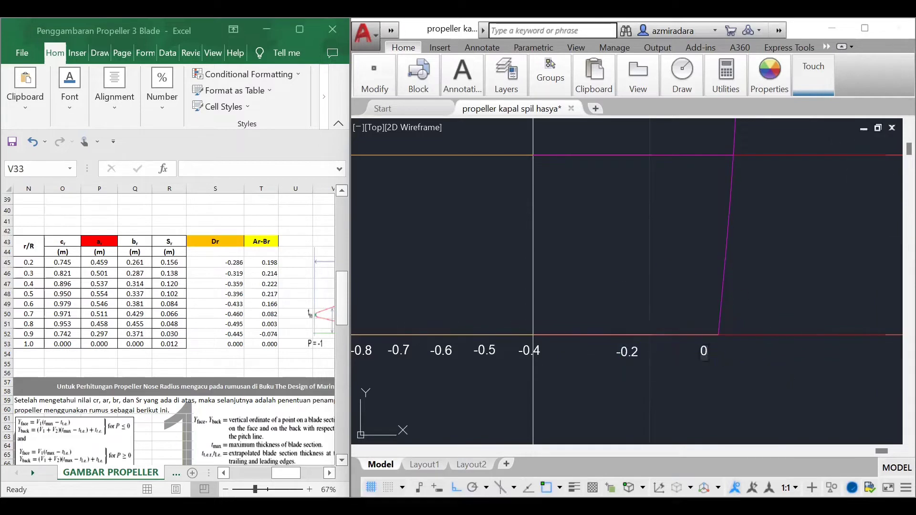
pyautogui.write('0')
pyautogui.press('Escape')
pyautogui.click(704, 353)
pyautogui.moveTo(703, 353); pyautogui.dragTo(721, 340)
pyautogui.press('Escape')
# Step: Copy the 0 label and paste nine copies in a row below the red 0.2 R line
pyautogui.scroll(-8, 654, 344)
pyautogui.scroll(7, 620, 341)
pyautogui.click(532, 367)
pyautogui.hotkey('ctrl', 'c')
pyautogui.hotkey('ctrl', 'v')
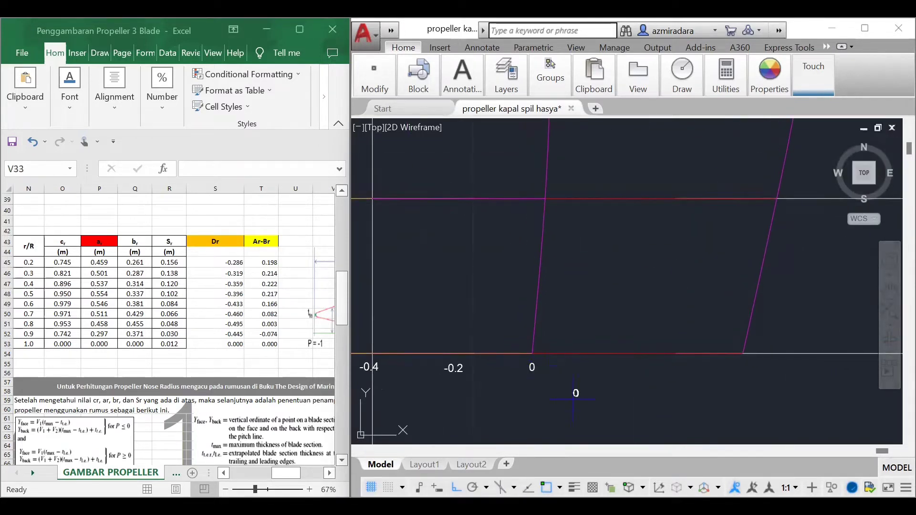
pyautogui.click(549, 372)
pyautogui.hotkey('ctrl', 'v')
pyautogui.click(573, 370)
pyautogui.hotkey('ctrl', 'v')
pyautogui.click(593, 371)
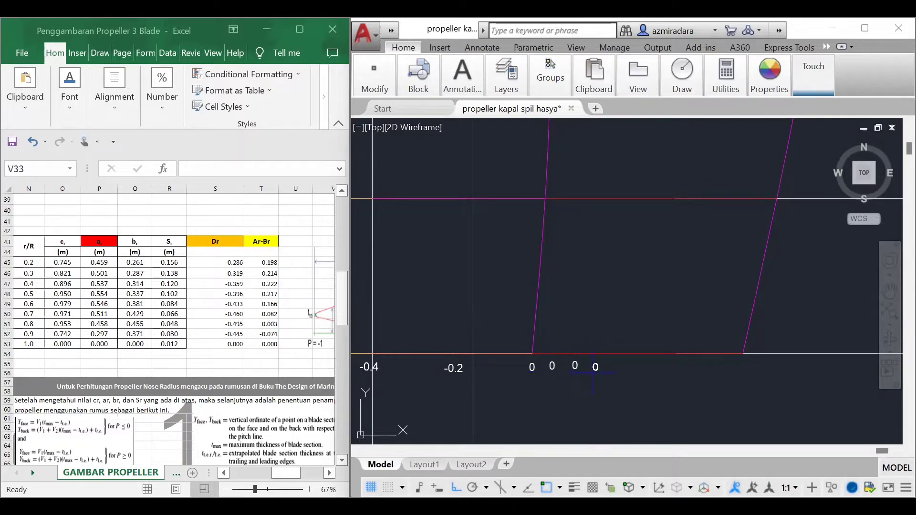
pyautogui.hotkey('ctrl', 'v')
pyautogui.click(614, 370)
pyautogui.hotkey('ctrl', 'v')
pyautogui.click(637, 370)
pyautogui.hotkey('ctrl', 'v')
pyautogui.scroll(2, 701, 367)
pyautogui.click(637, 371)
pyautogui.hotkey('ctrl', 'v')
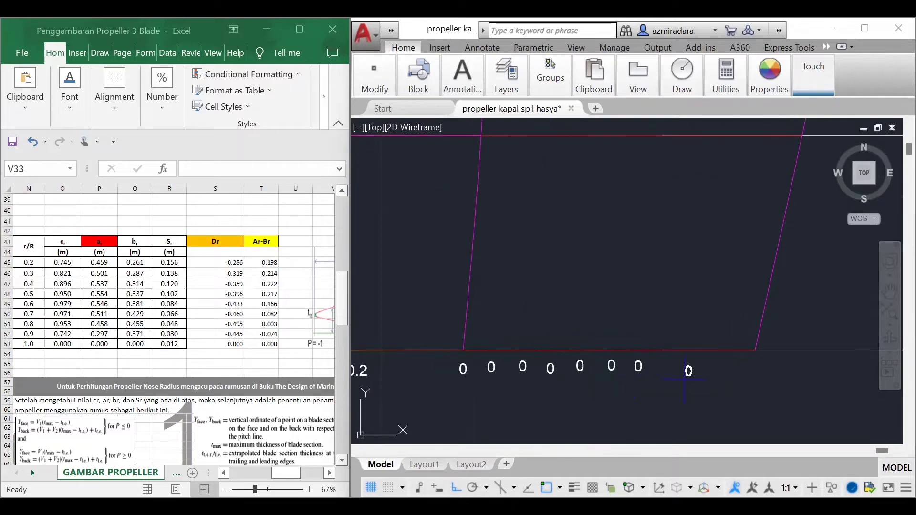
pyautogui.click(665, 371)
pyautogui.hotkey('ctrl', 'v')
pyautogui.click(694, 373)
pyautogui.hotkey('ctrl', 'v')
# Step: Delete the first and third copied 0 labels and change the second and fourth to 0.2 and 0.4
pyautogui.click(495, 368)
pyautogui.press('Delete')
pyautogui.doubleClick(524, 367)
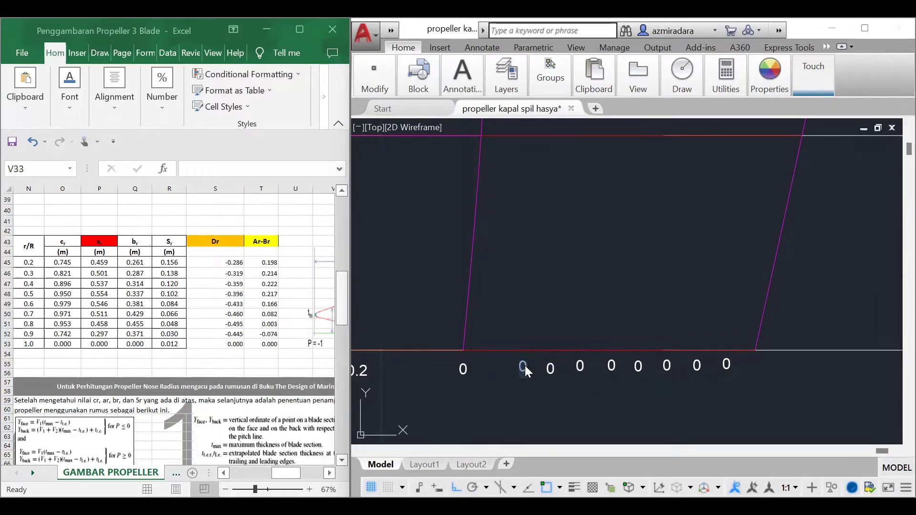
pyautogui.write('0.2')
pyautogui.click(550, 368)
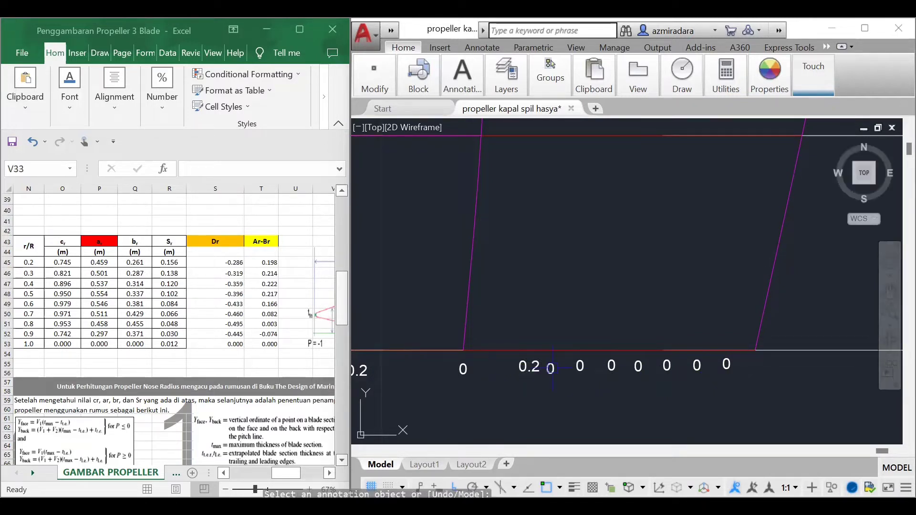
pyautogui.click(580, 366)
pyautogui.write('0.4')
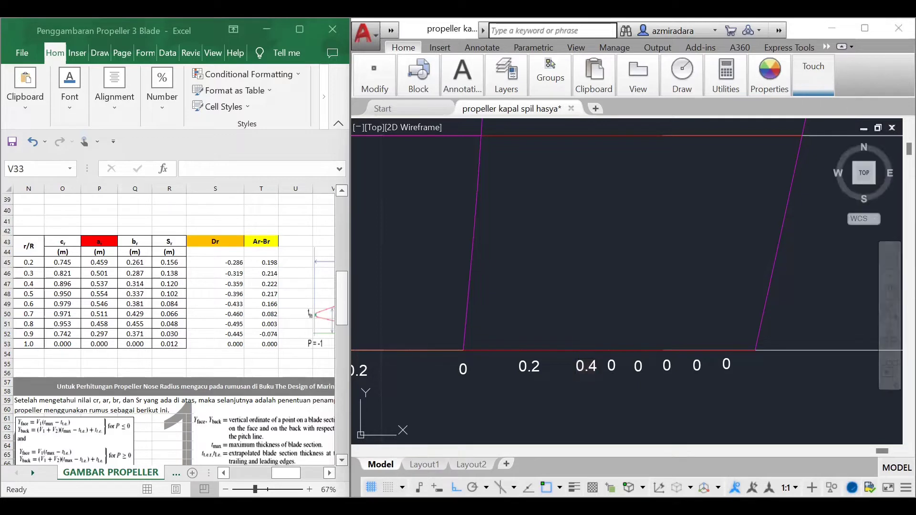
# Step: Change the remaining 0 labels below the red line to 0.5, 0.6, 0.7, 0.8 and 0.9 in order
pyautogui.click(611, 366)
pyautogui.write('0.5')
pyautogui.click(638, 377)
pyautogui.click(638, 366)
pyautogui.write('0.6')
pyautogui.click(667, 377)
pyautogui.click(667, 366)
pyautogui.write('0.7')
pyautogui.click(687, 377)
pyautogui.click(696, 366)
pyautogui.write('0.8')
pyautogui.click(715, 377)
pyautogui.click(726, 365)
pyautogui.write('0.9')
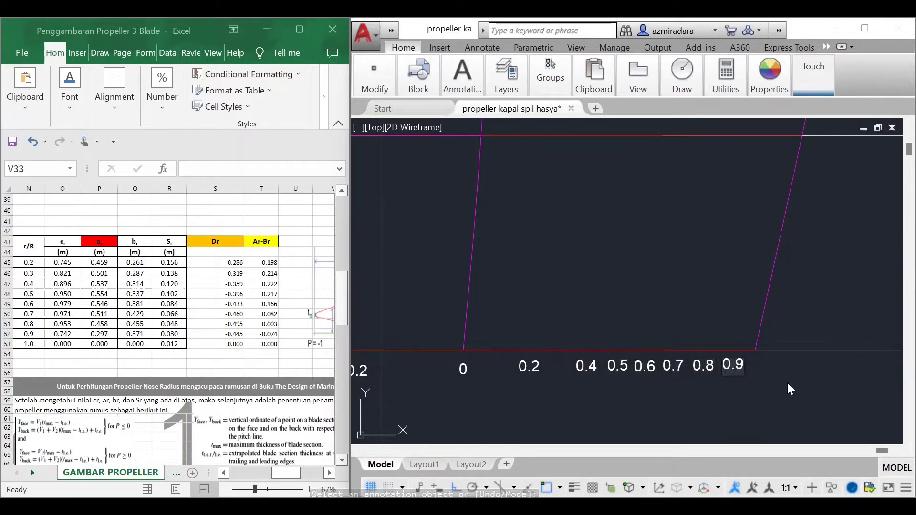
pyautogui.click(788, 389)
pyautogui.press('Escape')
# Step: Move the 0.9 label slightly toward the outer end of the red 0.2 R line
pyautogui.click(730, 368)
pyautogui.write('m')
pyautogui.press('Return')
pyautogui.click(723, 370)
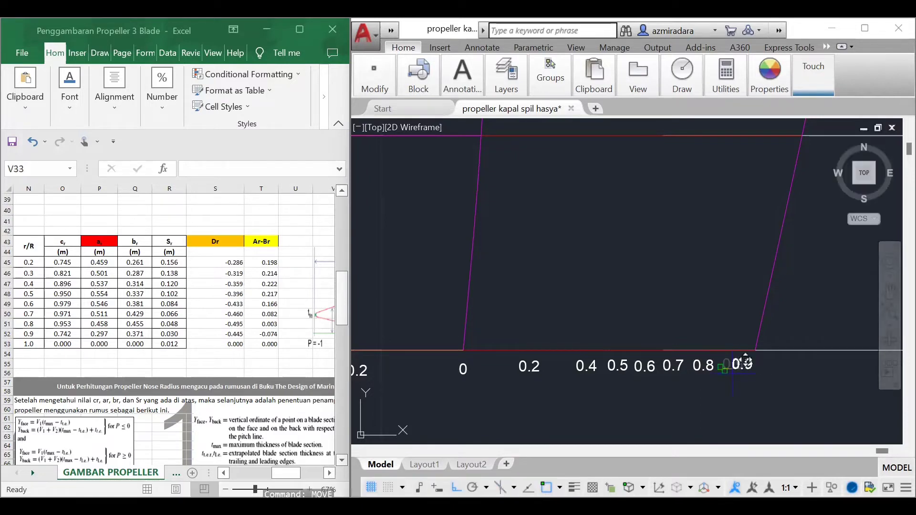
pyautogui.click(735, 366)
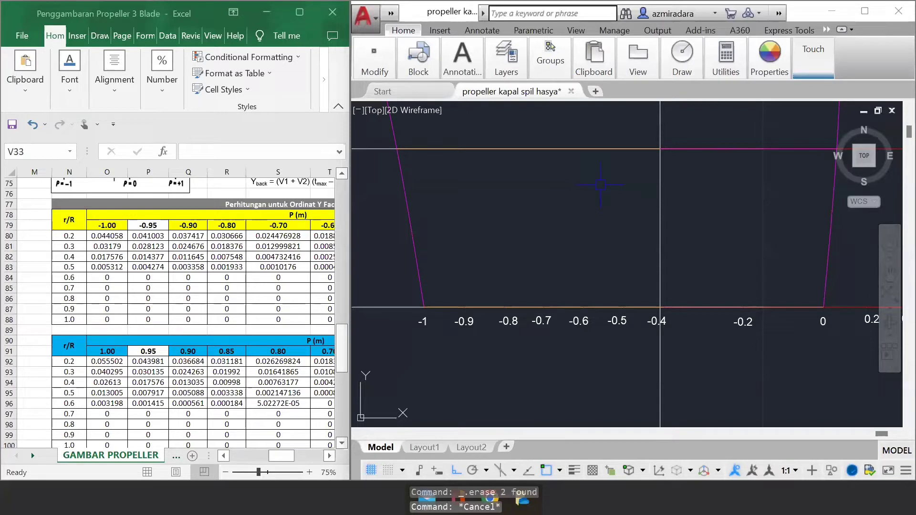
# Step: Draw vertical lines up from the 0.2 R line, 0.044058 long at the -1 point and 0.037417 long at the -0.9 point
pyautogui.write('line')
pyautogui.press('Return')
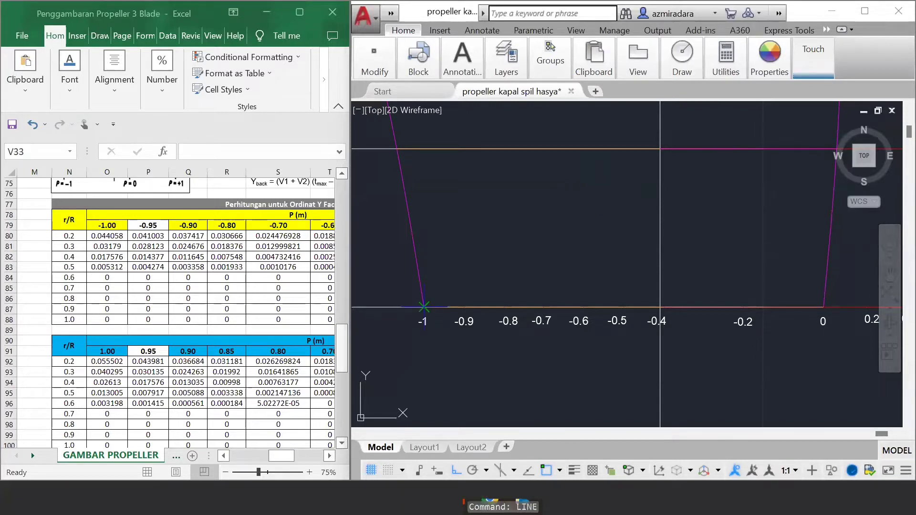
pyautogui.click(423, 306)
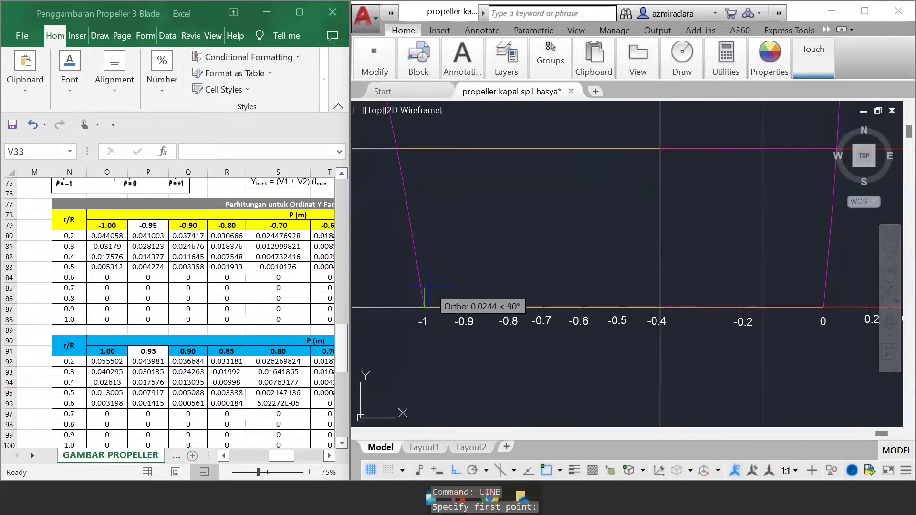
pyautogui.write('0.044058')
pyautogui.press('Return')
pyautogui.press('Return')
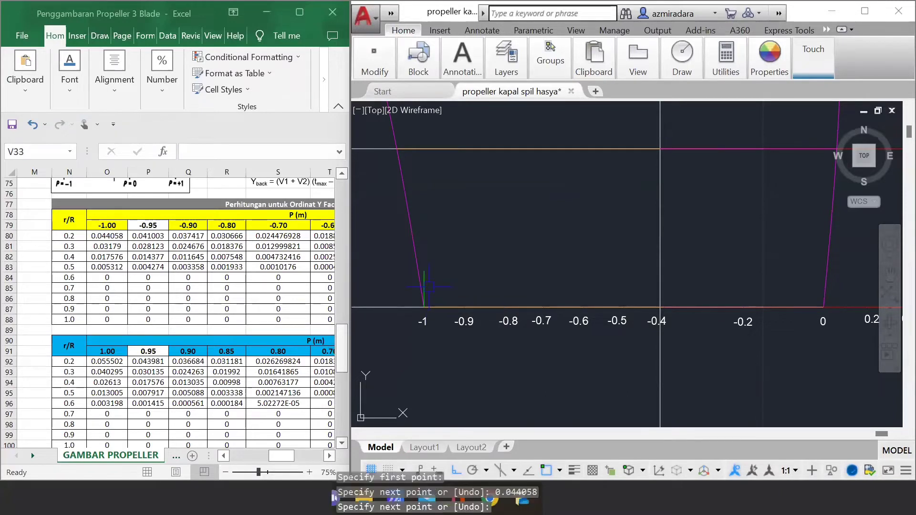
pyautogui.press('Return')
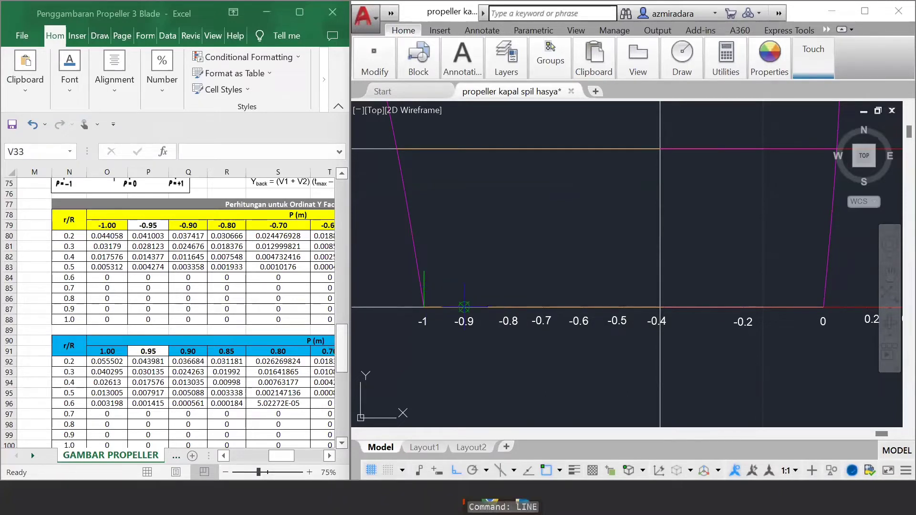
pyautogui.click(464, 306)
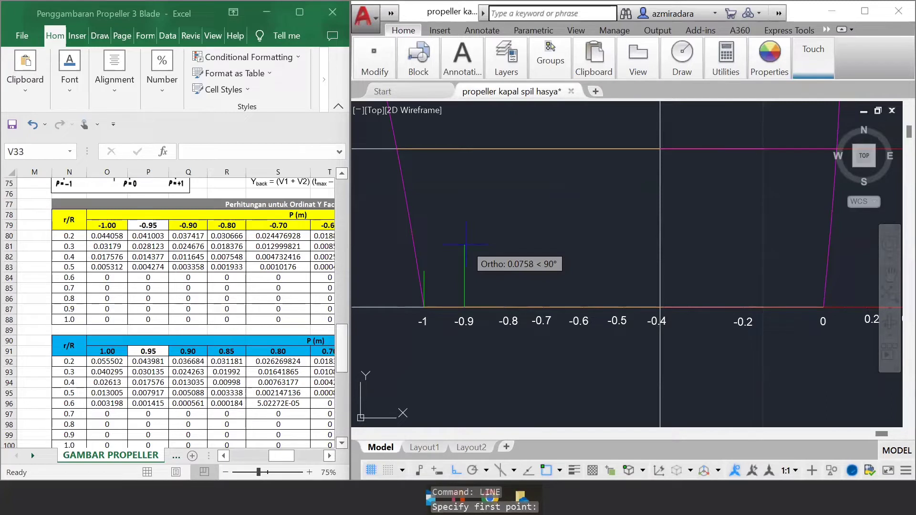
pyautogui.write('0.037417')
pyautogui.press('Return')
pyautogui.press('Return')
# Step: Draw vertical lines up from the 0.2 R line, 0.030666 long at the -0.8 point and 0.024476928 long at the -0.7 point
pyautogui.press('Return')
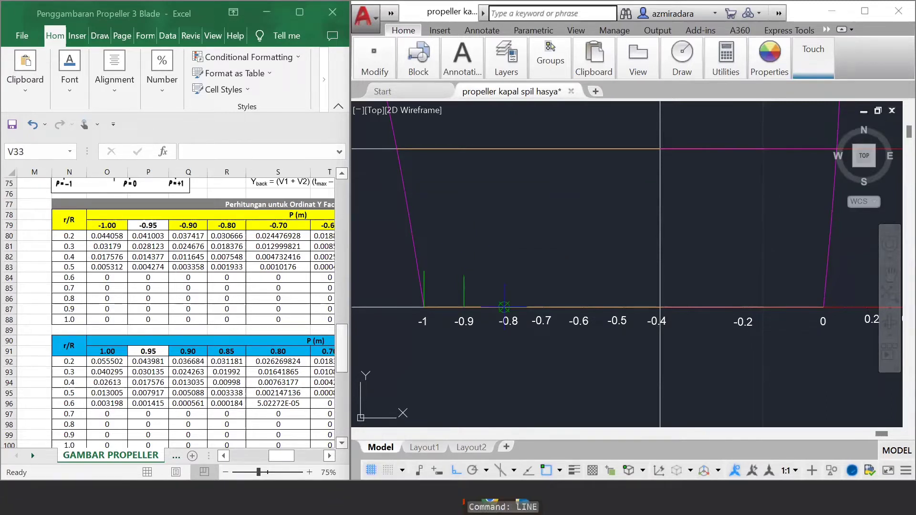
pyautogui.click(505, 307)
pyautogui.write('0.030666')
pyautogui.press('Return')
pyautogui.press('Return')
pyautogui.press('Return')
pyautogui.click(544, 307)
pyautogui.write('0.024476928')
# Step: Draw vertical lines up from the 0.2 R line, 0.018818 long at the -0.6 point and 0.01372 long at the -0.5 point
pyautogui.press('Return')
pyautogui.press('Return')
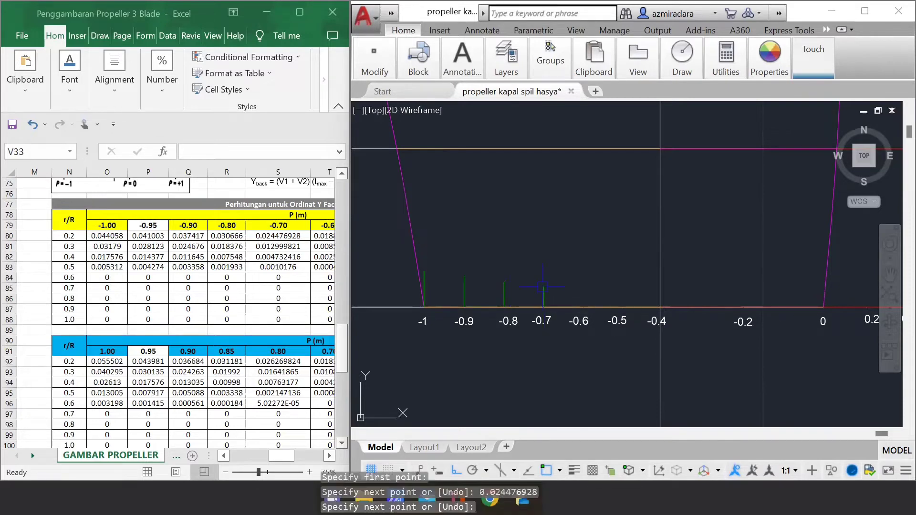
pyautogui.scroll(1, 790, 306)
pyautogui.moveTo(791, 306); pyautogui.dragTo(729, 315, button='middle')
pyautogui.hscroll(5, 177, 312)
pyautogui.click(498, 317)
pyautogui.press('Return')
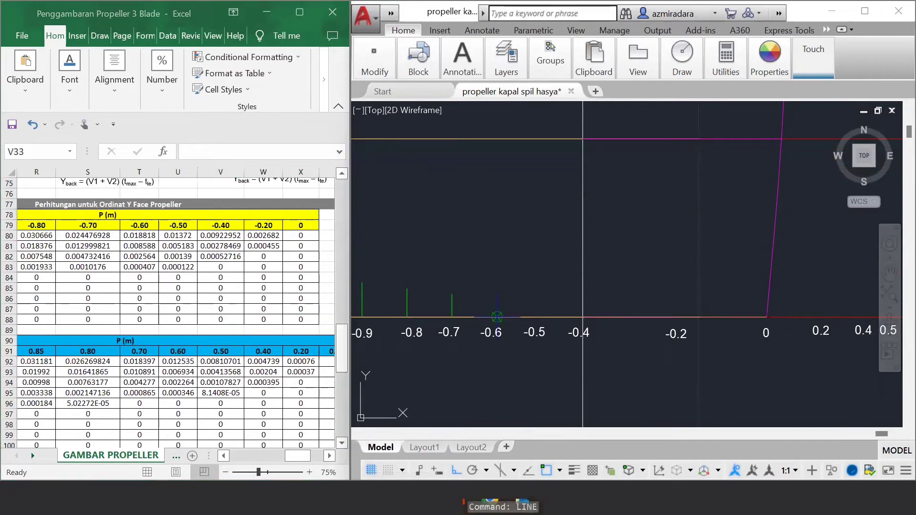
pyautogui.click(498, 317)
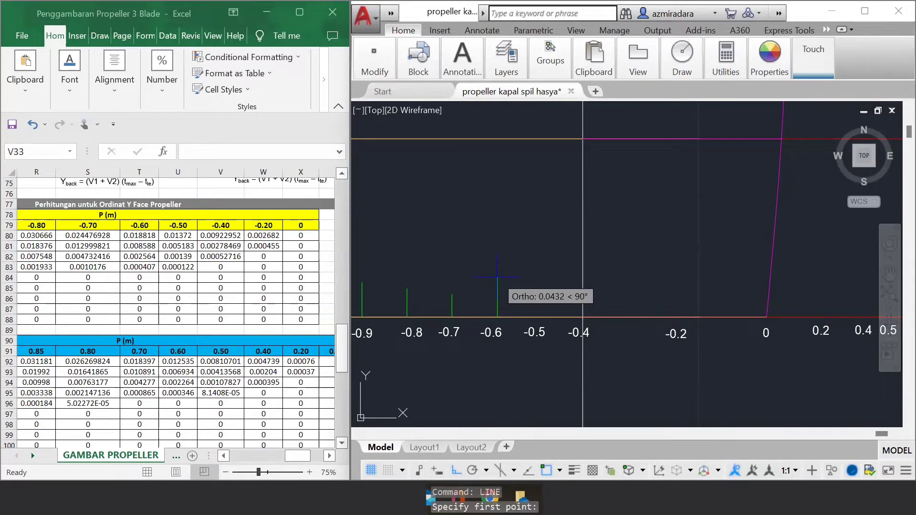
pyautogui.write('0.018818')
pyautogui.press('Return')
pyautogui.press('Return')
pyautogui.press('Return')
pyautogui.click(543, 317)
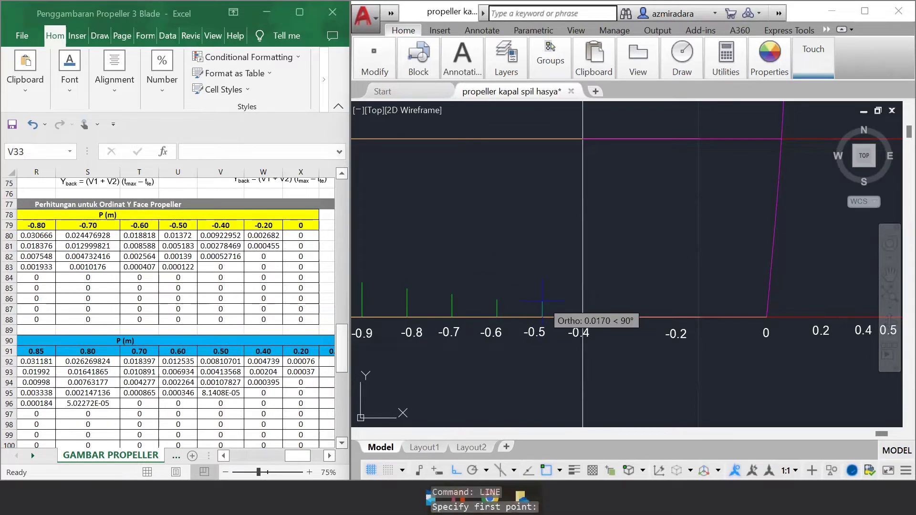
pyautogui.write('0.01372')
pyautogui.press('Return')
pyautogui.press('Return')
pyautogui.press('Return')
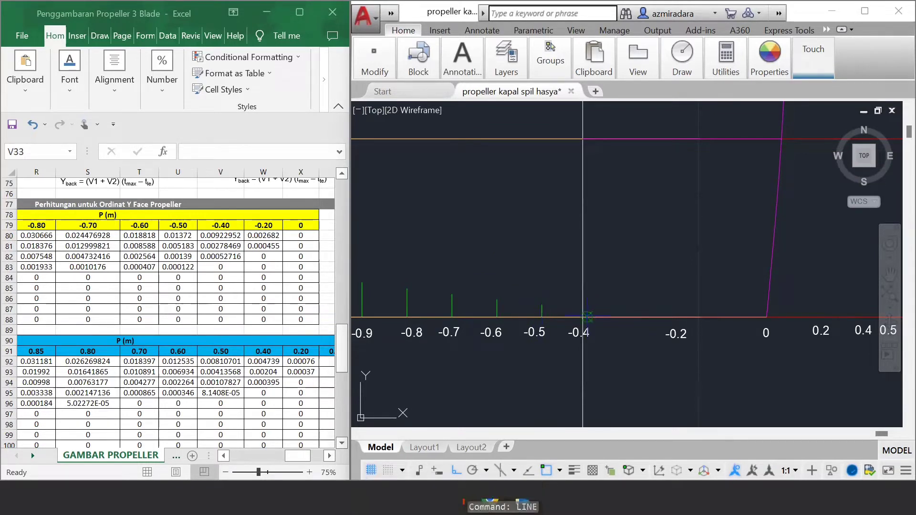
# Step: Draw vertical lines up from the 0.2 R line, 0.00922952 long at the -0.4 point and 0.002682 long at the -0.2 point
pyautogui.click(587, 317)
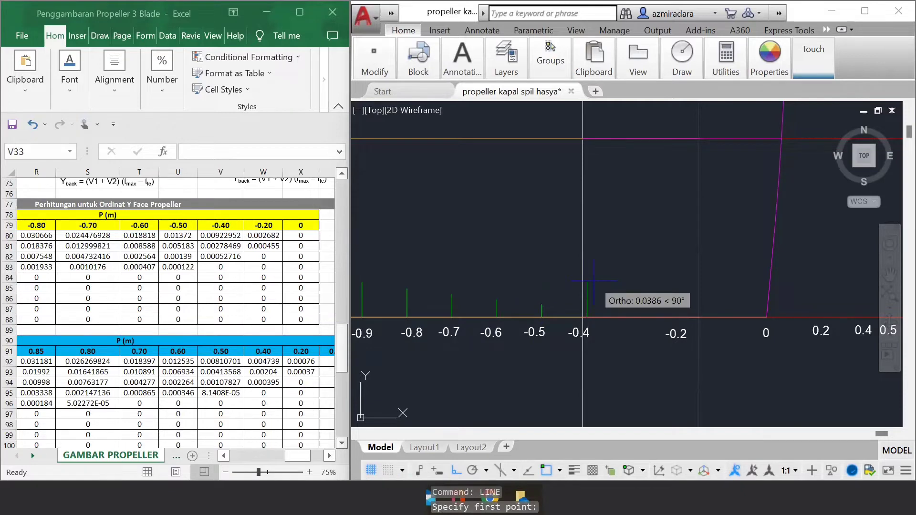
pyautogui.write('0.00922952')
pyautogui.press('Return')
pyautogui.press('Return')
pyautogui.press('Return')
pyautogui.click(677, 317)
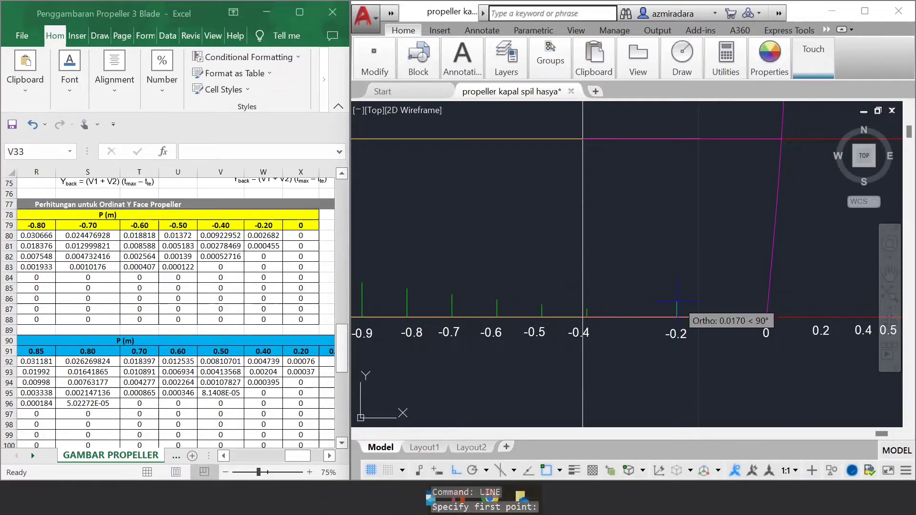
pyautogui.write('0.002682')
pyautogui.press('Return')
pyautogui.press('Return')
# Step: Draw vertical lines up from the 0.2 R line, 0.0555018 long at its outer end (1.00) and 0.0366842 long at the 0.9 point
pyautogui.scroll(-5, 611, 287)
pyautogui.scroll(5, 744, 287)
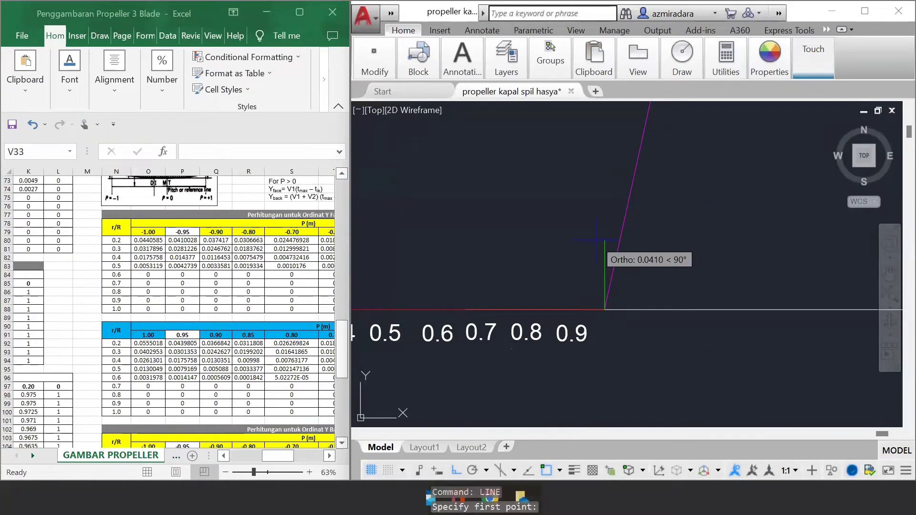
pyautogui.press('Return')
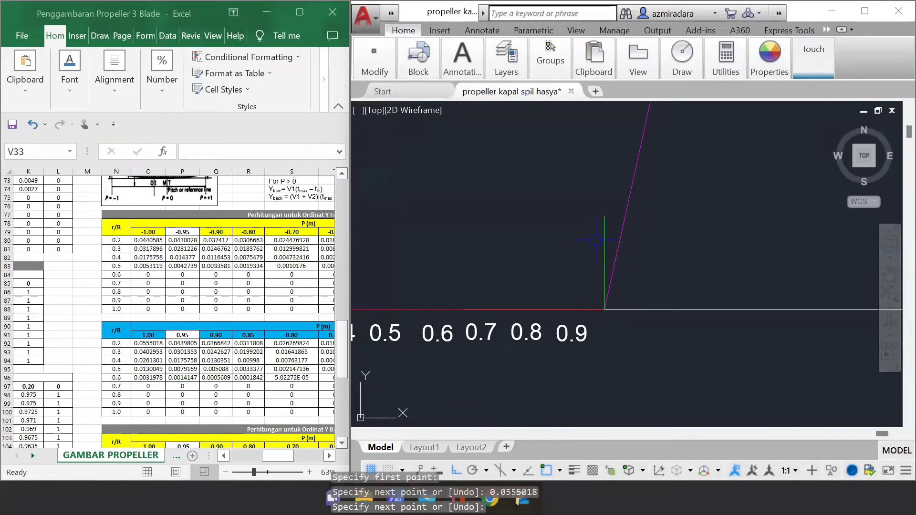
pyautogui.press('Return')
pyautogui.click(561, 309)
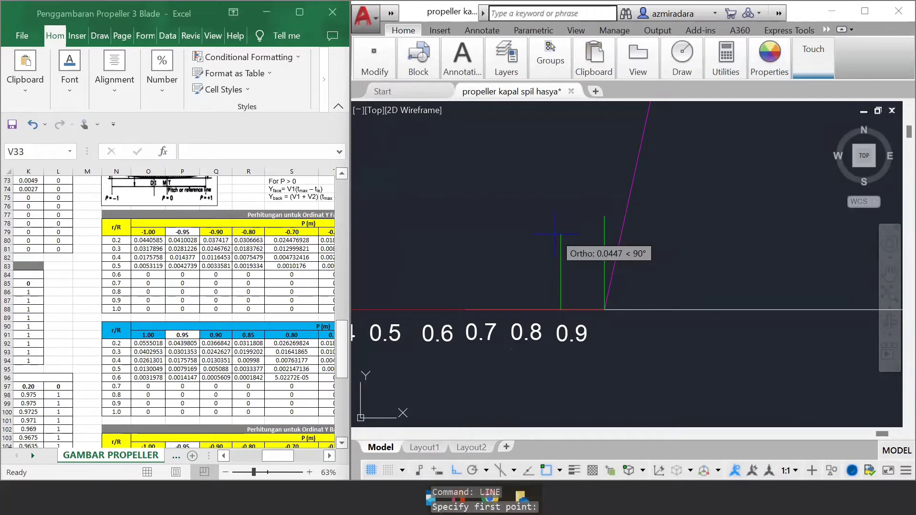
pyautogui.write('0.0366842')
pyautogui.press('Return')
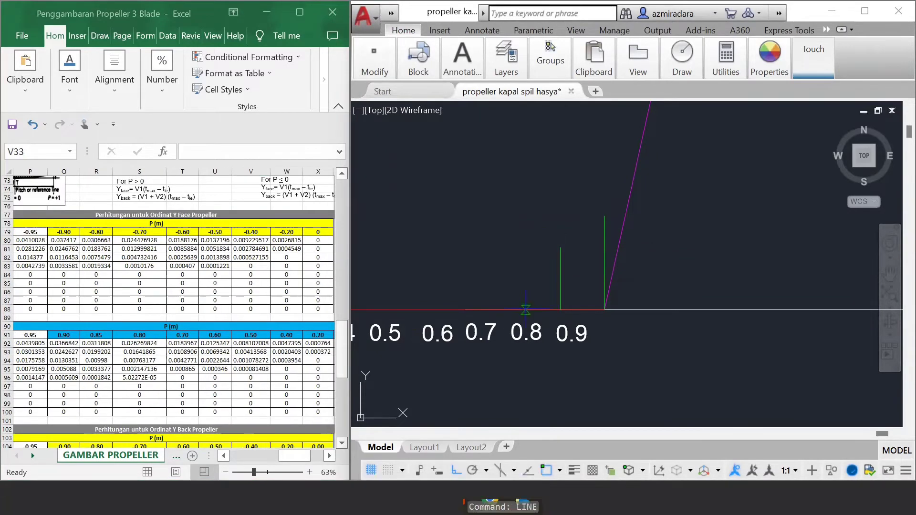
# Step: Draw vertical lines up from the 0.2 R line, 0.026269824 long at the 0.8 point and 0.0183967 long at the 0.7 point
pyautogui.click(517, 309)
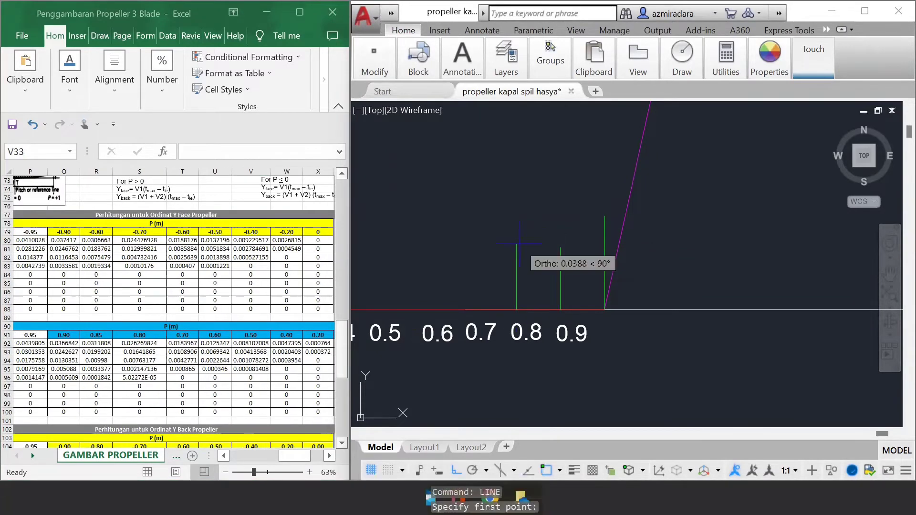
pyautogui.write('0.026269824')
pyautogui.press('Return')
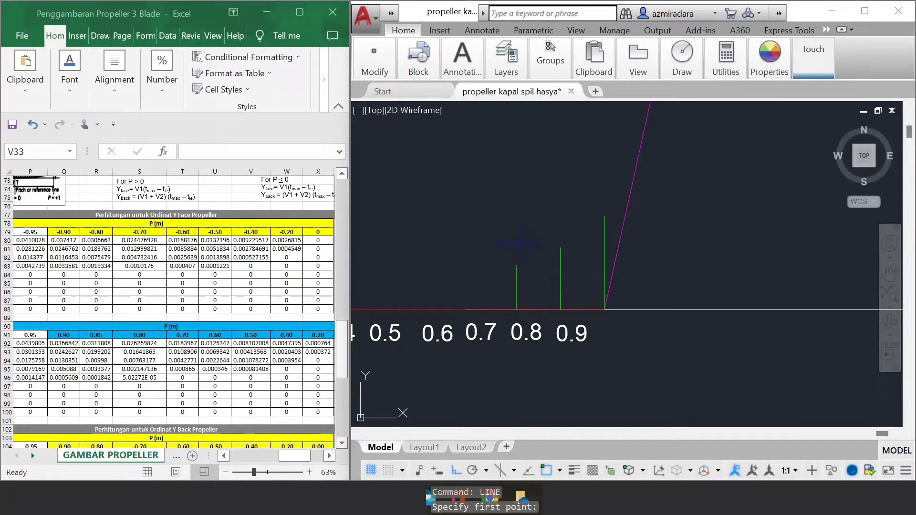
pyautogui.press('Return')
pyautogui.press('Return')
pyautogui.click(473, 310)
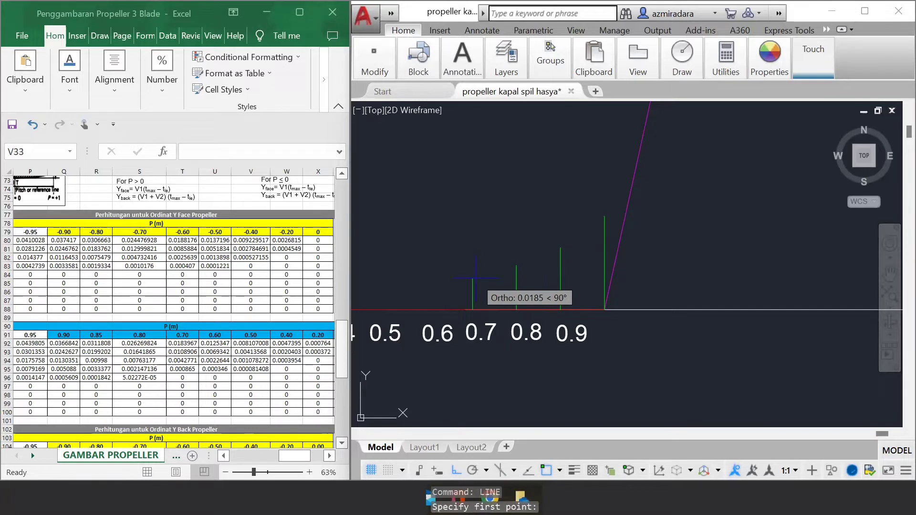
pyautogui.write('0.0183967')
pyautogui.press('Return')
pyautogui.press('Return')
pyautogui.press('Return')
# Step: Draw vertical lines up from the 0.2 R line, 0.0125347 long at the 0.6 point and 0.008107008 long at the 0.5 point
pyautogui.click(429, 309)
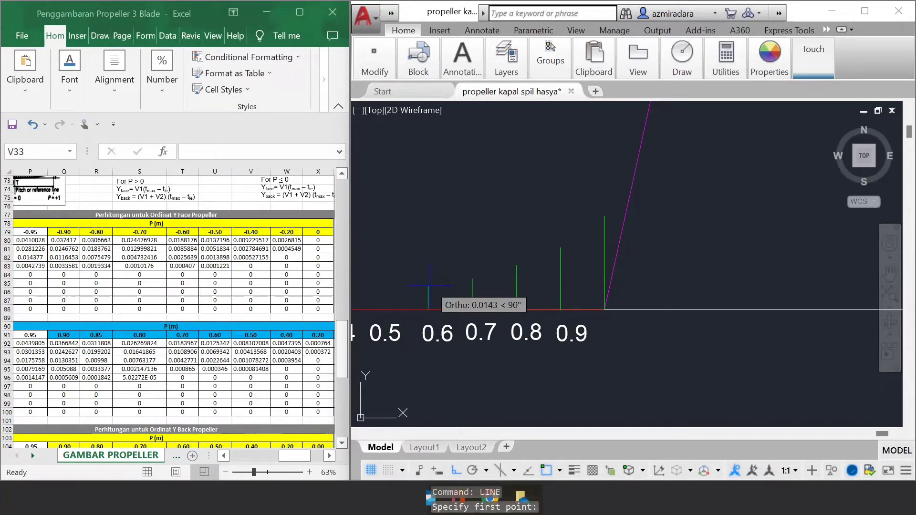
pyautogui.write('0.0125347')
pyautogui.press('Return')
pyautogui.press('Return')
pyautogui.press('Return')
pyautogui.click(384, 309)
pyautogui.write('0.008107008')
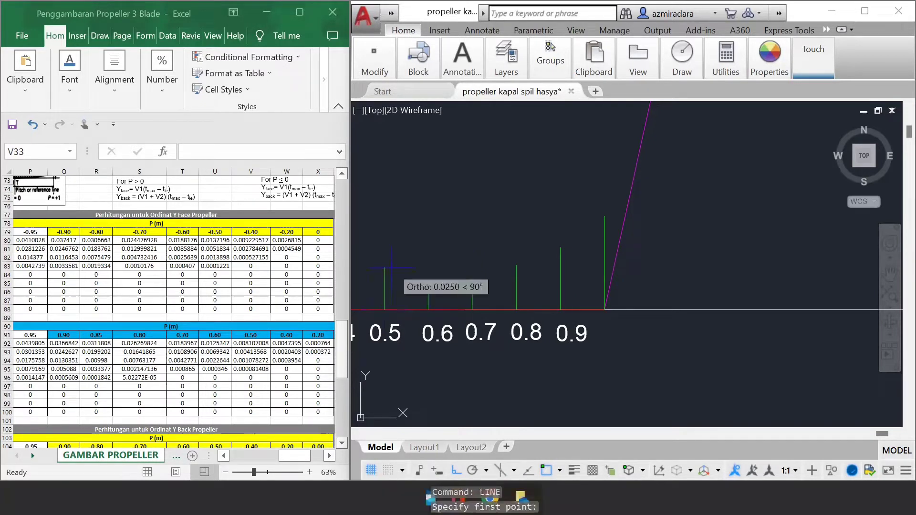
pyautogui.press('Return')
# Step: Draw vertical lines up from the 0.2 R line, 0.0047395 long at the 0.4 point and 0.000764 long at the 0.2 point
pyautogui.press('Return')
pyautogui.scroll(-2, 392, 287)
pyautogui.moveTo(392, 286); pyautogui.dragTo(592, 307, button='middle')
pyautogui.press('Return')
pyautogui.click(555, 324)
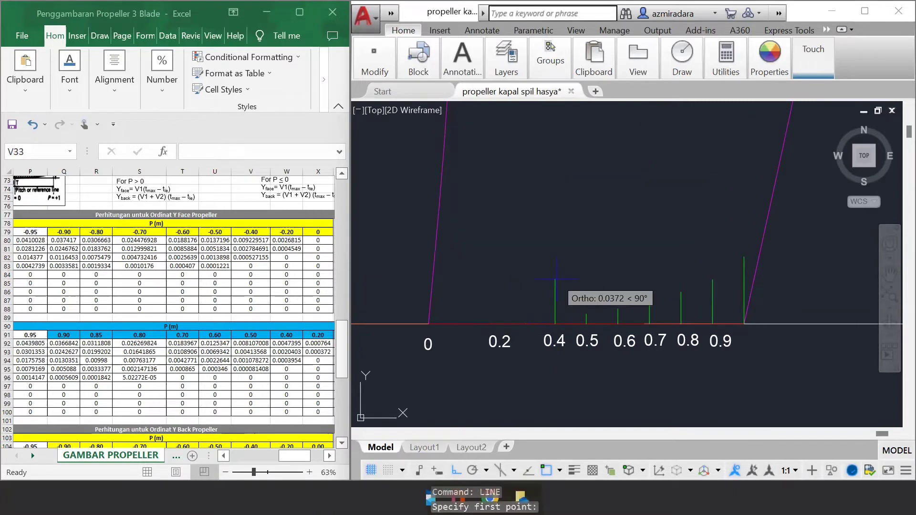
pyautogui.write('0.0047395')
pyautogui.press('Return')
pyautogui.press('Return')
pyautogui.press('Return')
pyautogui.click(492, 323)
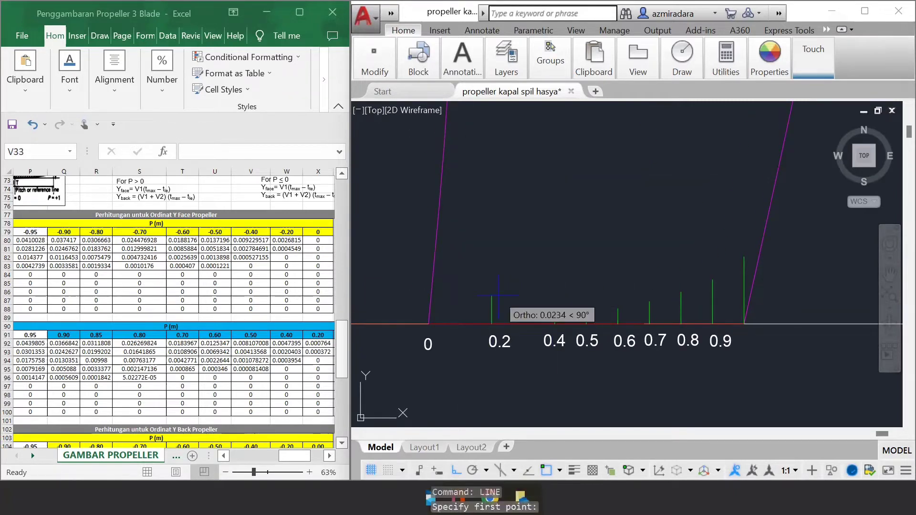
pyautogui.write('0.000764')
pyautogui.press('Return')
pyautogui.press('Return')
# Step: With Ortho off, start a fit spline through the tips of the green ordinates from -1 to -0.2 and on to the 0 point
pyautogui.scroll(-5, 698, 276)
pyautogui.scroll(-1, 716, 286)
pyautogui.scroll(2, 477, 287)
pyautogui.click(457, 471)
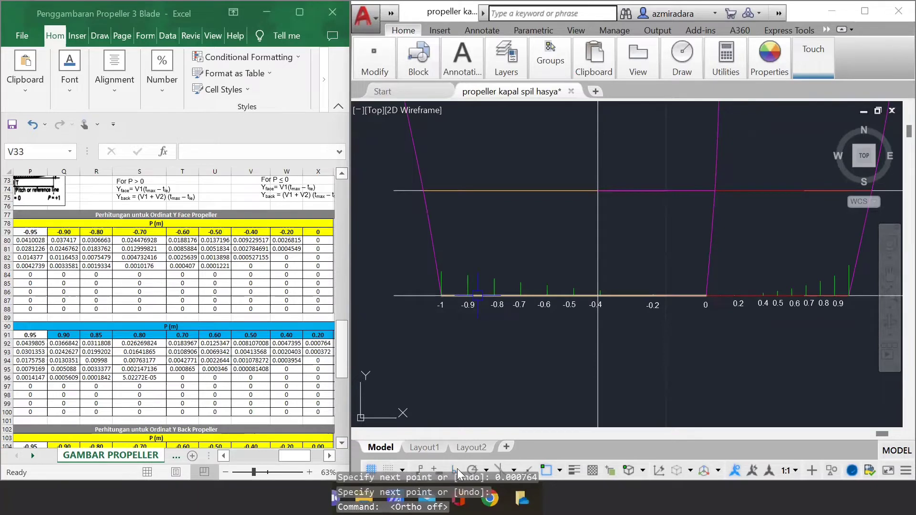
pyautogui.write('spl')
pyautogui.press('Return')
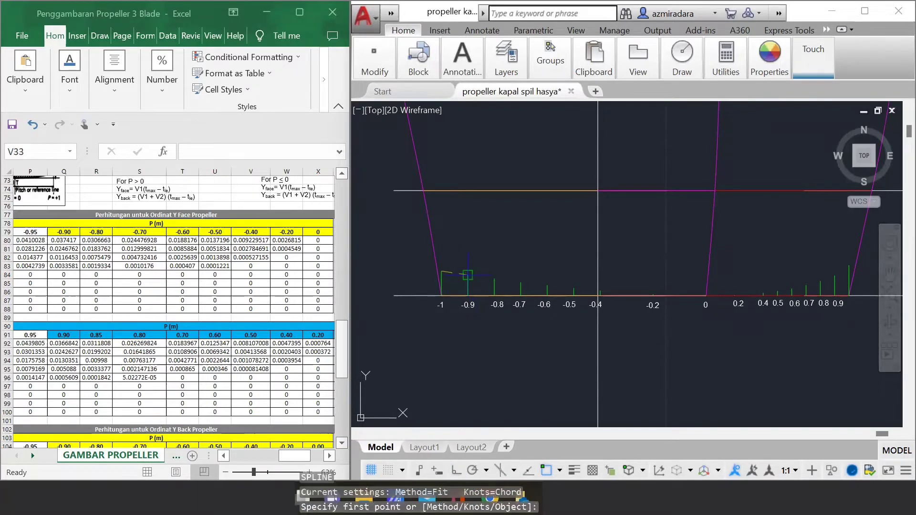
pyautogui.click(468, 275)
pyautogui.click(495, 279)
pyautogui.click(521, 282)
pyautogui.scroll(2, 552, 281)
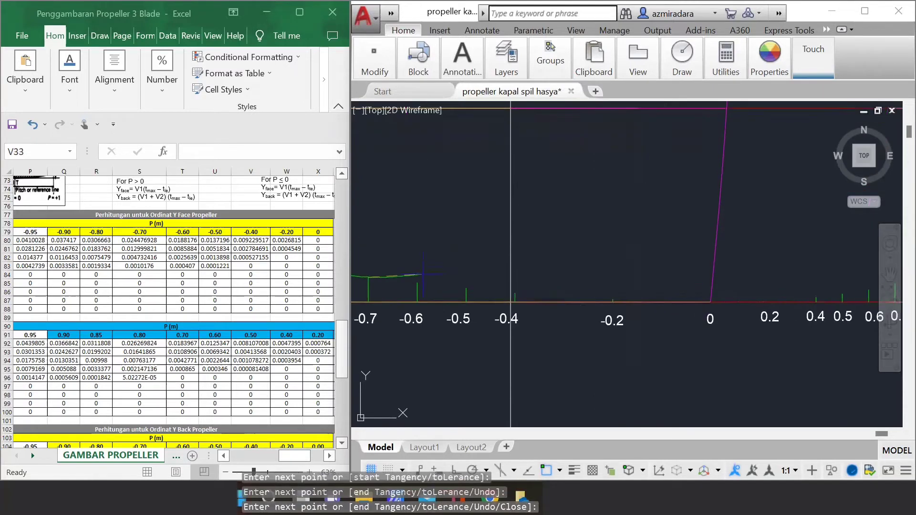
pyautogui.click(423, 274)
pyautogui.click(467, 288)
pyautogui.scroll(3, 611, 305)
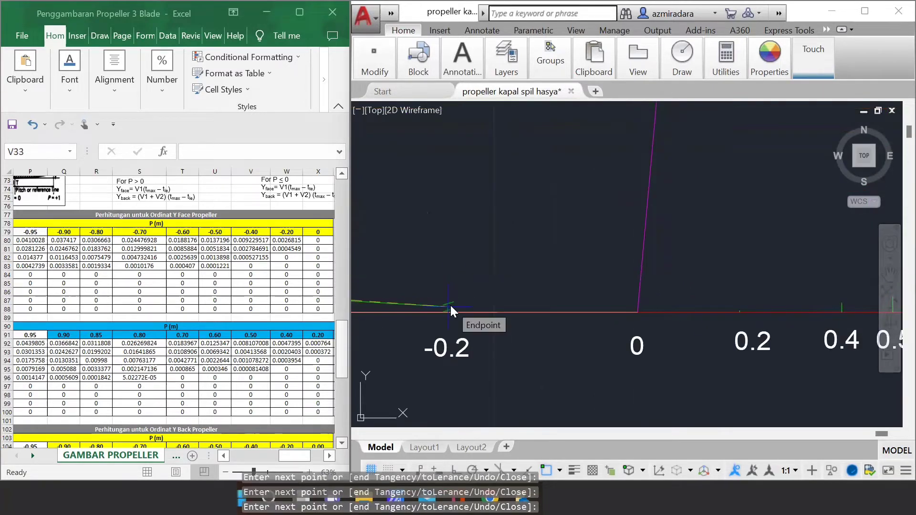
pyautogui.scroll(3, 541, 307)
pyautogui.click(384, 309)
pyautogui.click(709, 317)
# Step: Continue the face spline through the green ordinate tips from 0.2 to the outer end at 1 and finish it
pyautogui.scroll(-5, 711, 317)
pyautogui.scroll(6, 777, 328)
pyautogui.click(511, 317)
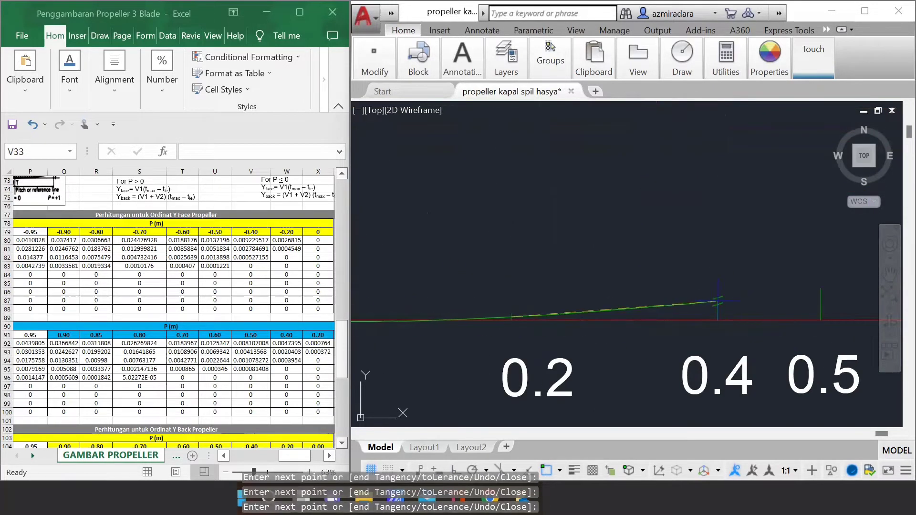
pyautogui.click(718, 301)
pyautogui.click(821, 288)
pyautogui.scroll(-6, 560, 355)
pyautogui.scroll(3, 830, 294)
pyautogui.click(555, 345)
pyautogui.click(604, 333)
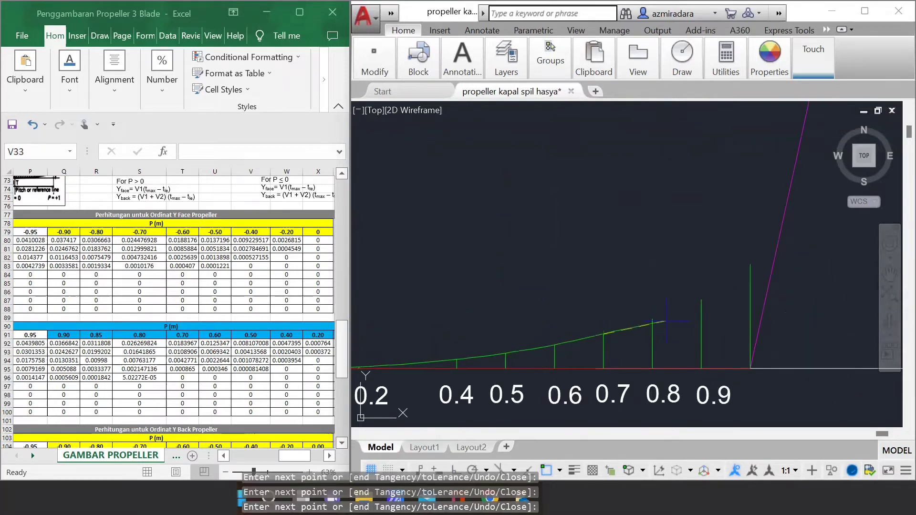
pyautogui.click(652, 321)
pyautogui.click(701, 300)
pyautogui.click(751, 264)
pyautogui.press('Return')
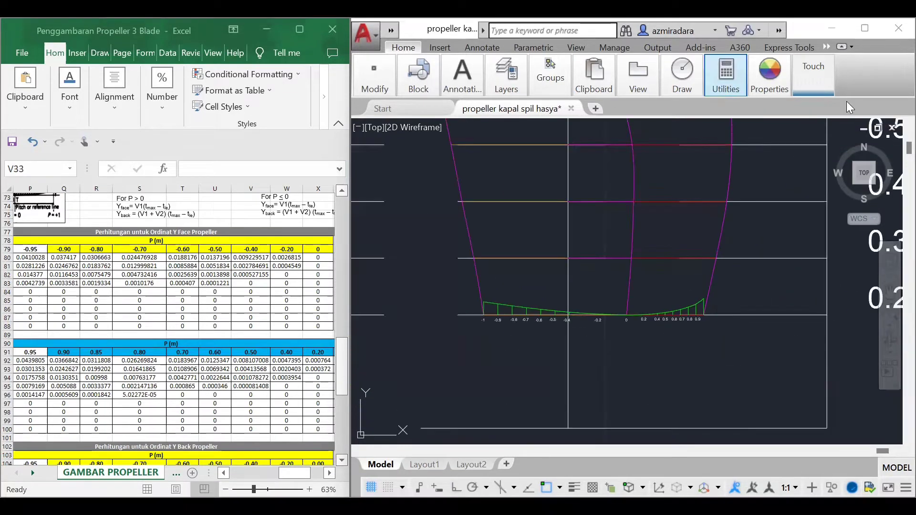
# Step: Set the colour for new objects to Cyan
pyautogui.scroll(-1, 175, 330)
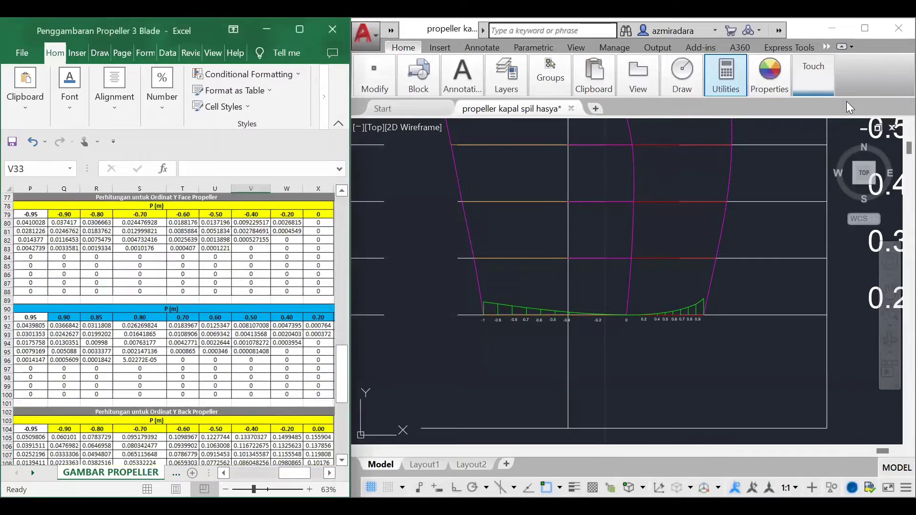
pyautogui.scroll(-4, 174, 329)
pyautogui.scroll(-2, 174, 329)
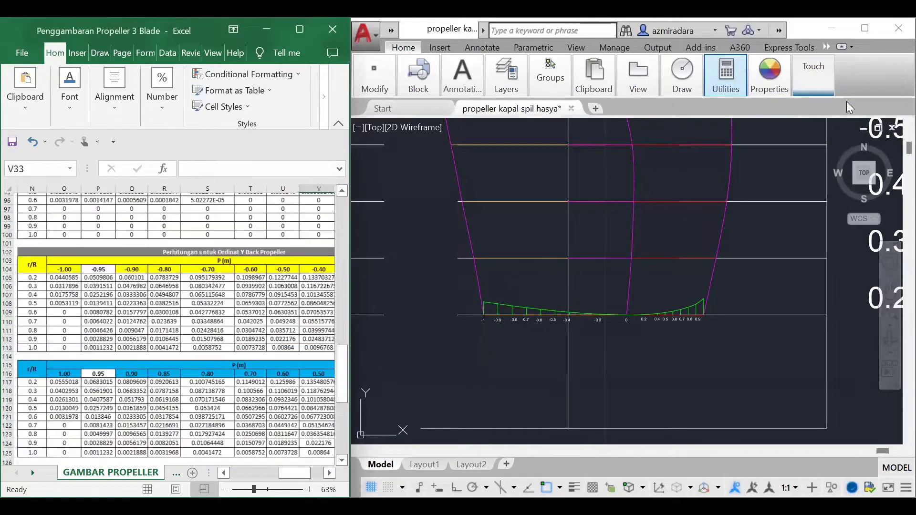
pyautogui.hscroll(1, 174, 330)
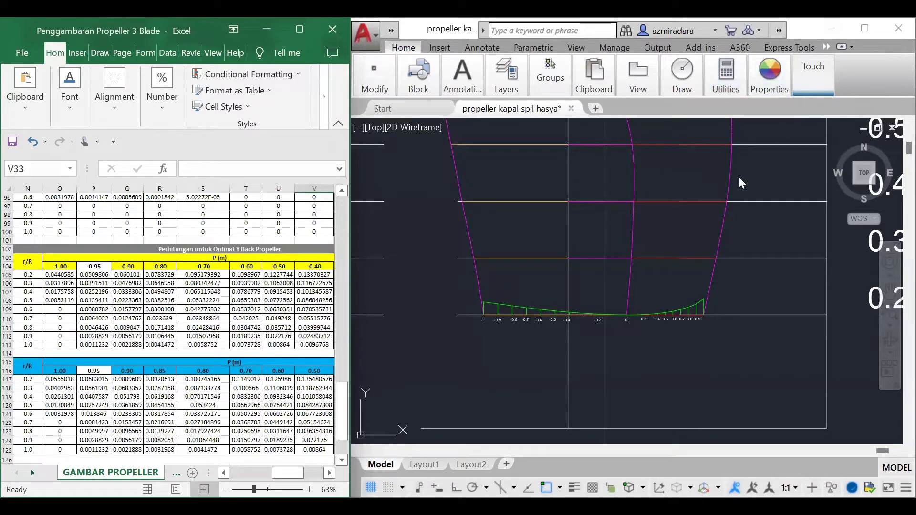
pyautogui.scroll(4, 555, 346)
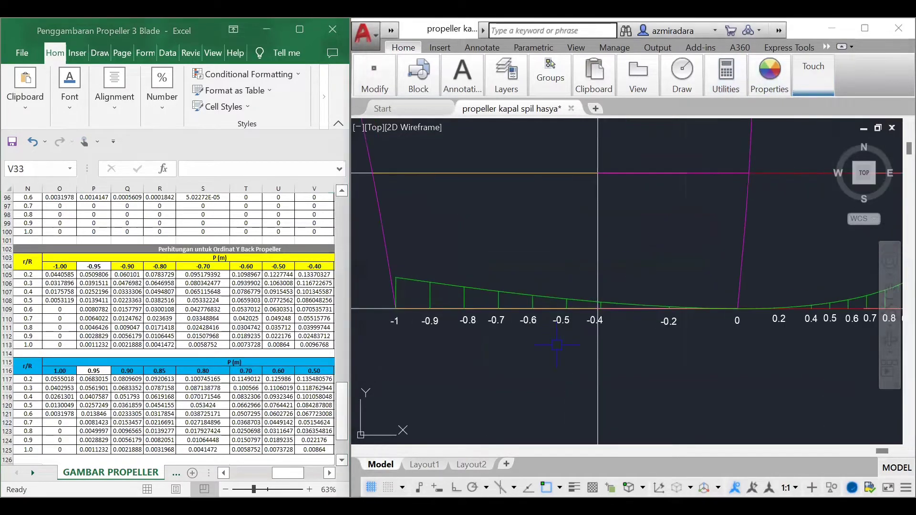
pyautogui.moveTo(760, 98)
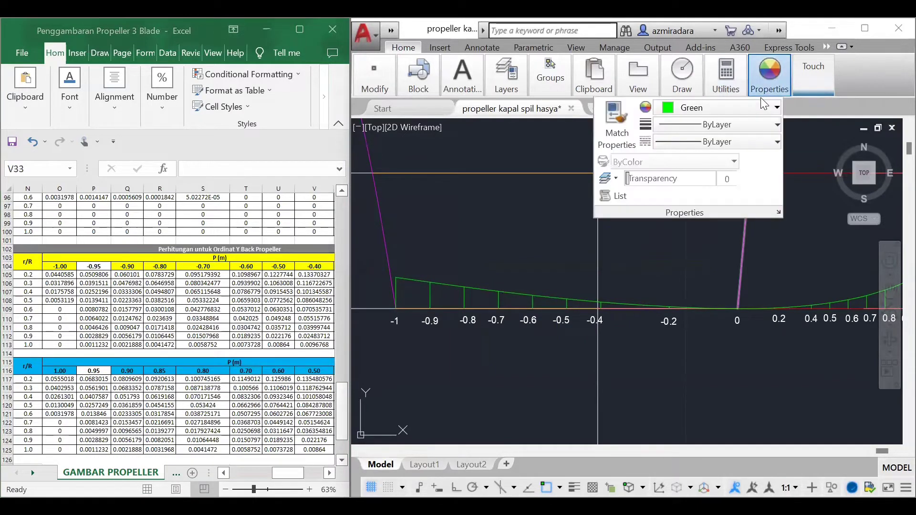
pyautogui.click(731, 108)
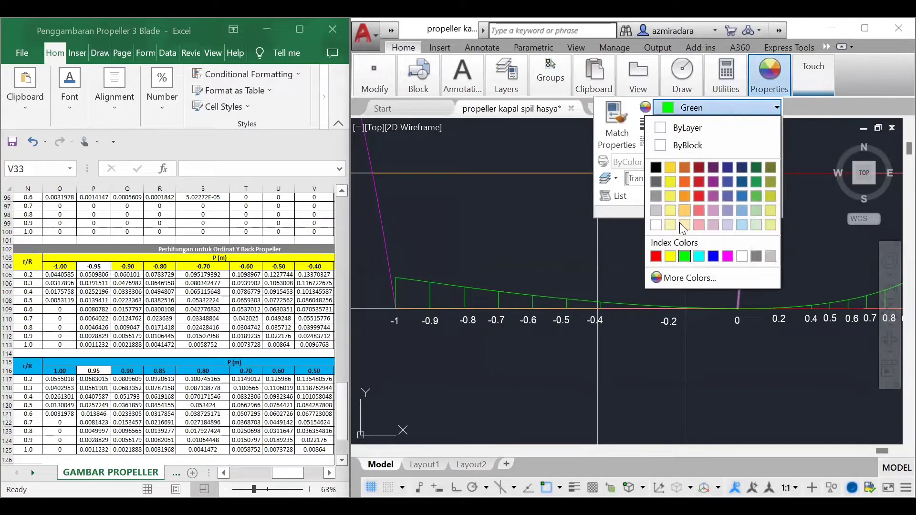
pyautogui.click(699, 258)
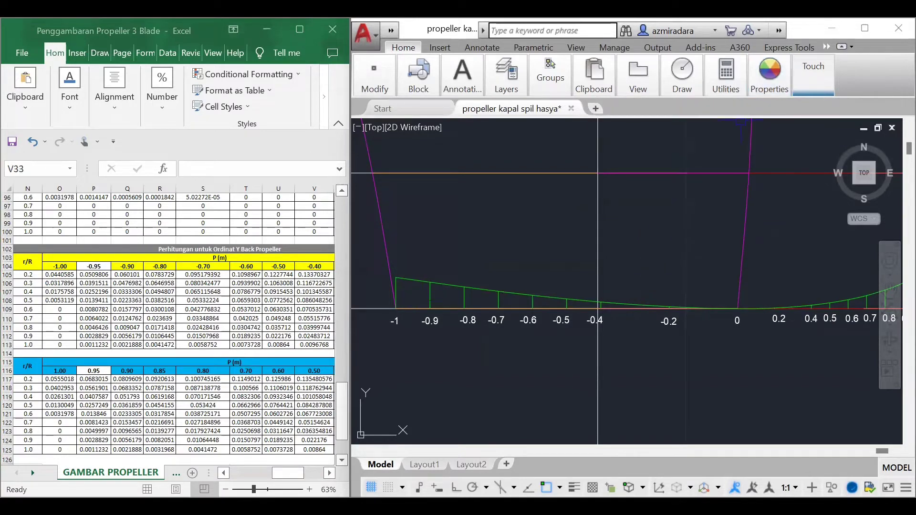
# Step: Set the colour for new objects to Blue for the Y-back ordinates
pyautogui.click(769, 76)
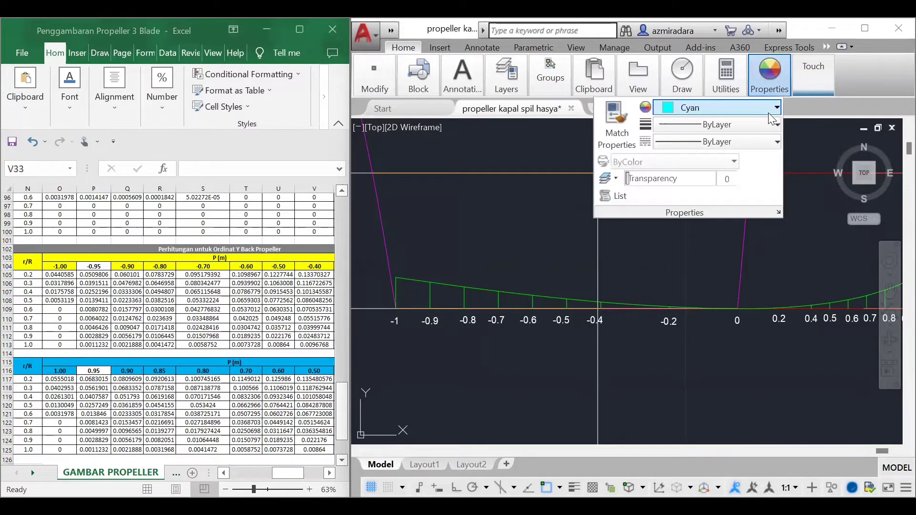
pyautogui.click(770, 113)
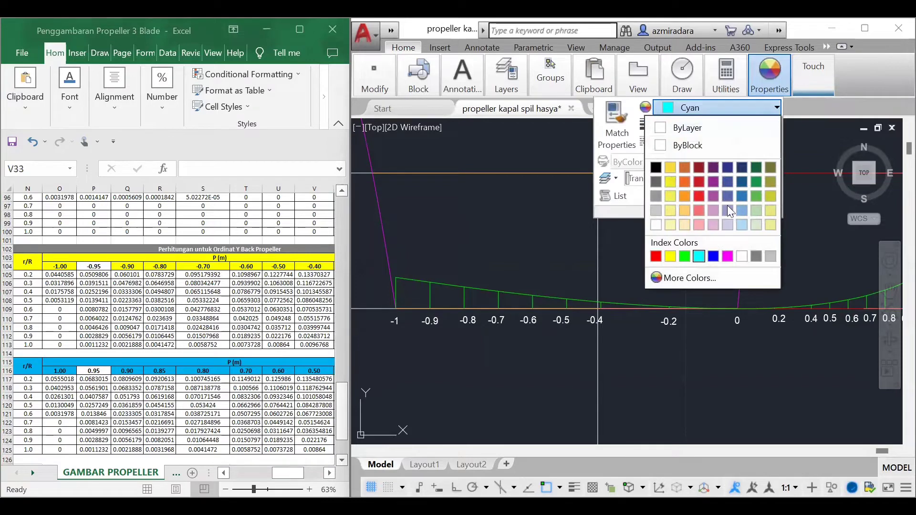
pyautogui.click(709, 254)
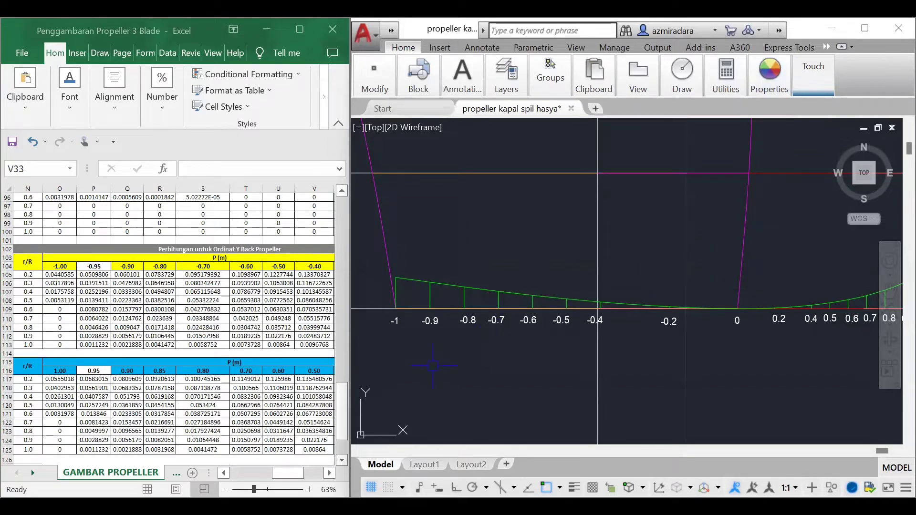
# Step: Draw vertical Y-back lines up from the 0.2 R line, 0.060101 long at the -0.9 point and 0.0783729 long at the -0.8 point
pyautogui.press('Return')
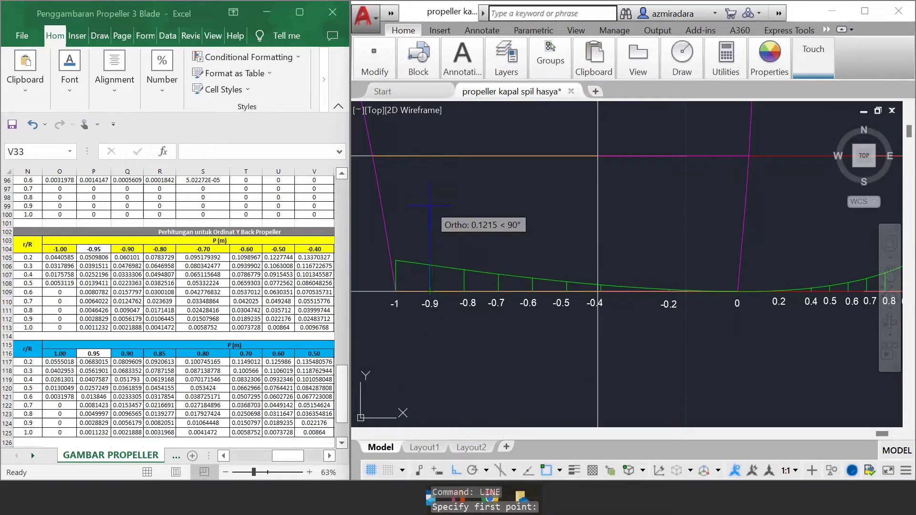
pyautogui.click(468, 255)
pyautogui.write('0.0783729')
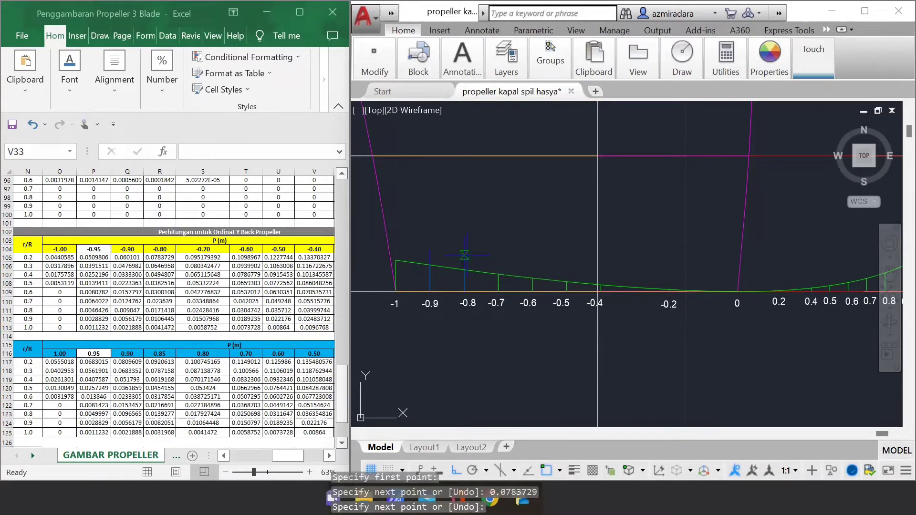
# Step: Draw vertical Y-back lines up from the 0.2 R line, 0.095179392 long at the -0.7 point and 0.1098967 long at the -0.6 point
pyautogui.press('Return')
pyautogui.press('Return')
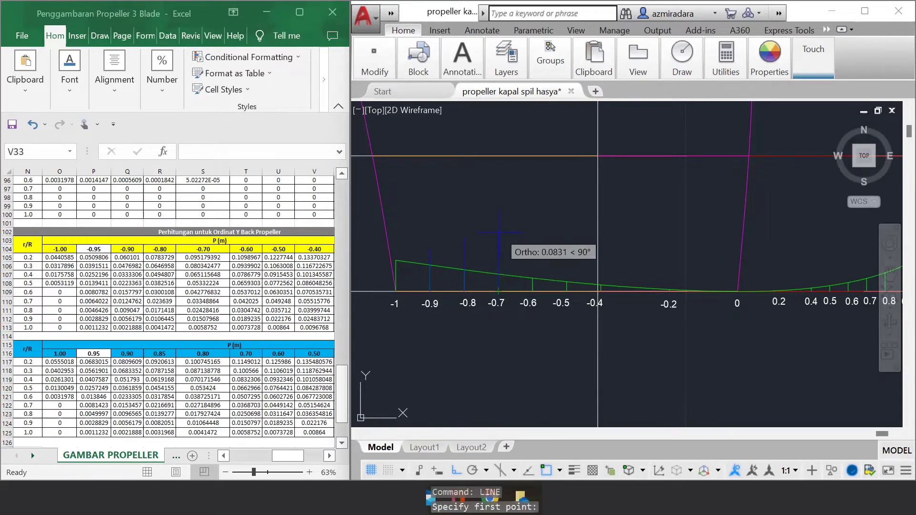
pyautogui.click(499, 233)
pyautogui.press('Return')
pyautogui.press('Return')
pyautogui.click(533, 291)
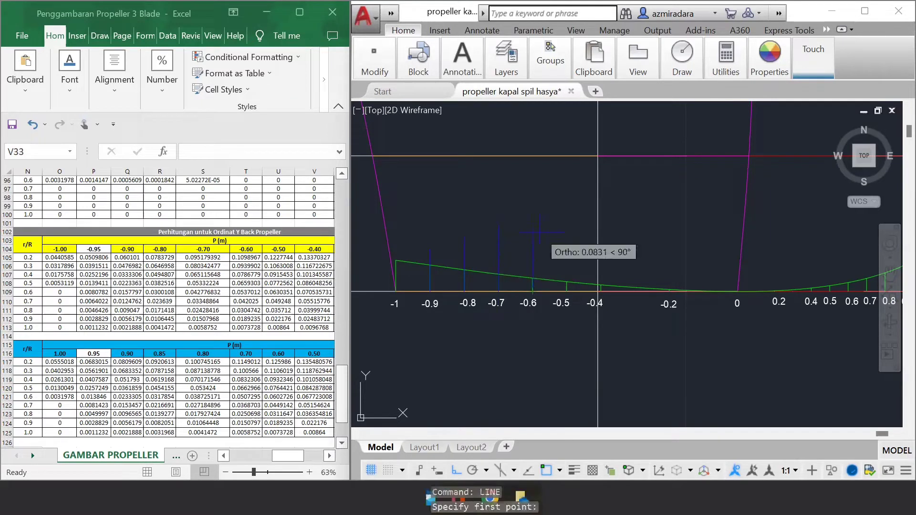
pyautogui.click(540, 233)
pyautogui.press('Return')
pyautogui.press('Return')
# Step: Draw vertical Y-back lines up from the 0.2 R line, 0.1227744 long at the -0.5 point and 0.13370327 long at the -0.4 point
pyautogui.click(567, 291)
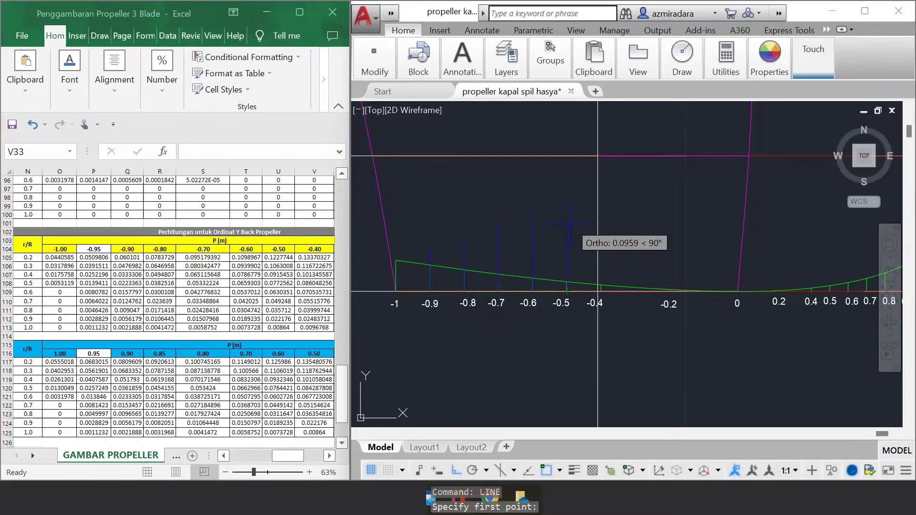
pyautogui.click(569, 205)
pyautogui.scroll(2, 711, 243)
pyautogui.press('Return')
pyautogui.press('Return')
pyautogui.click(600, 291)
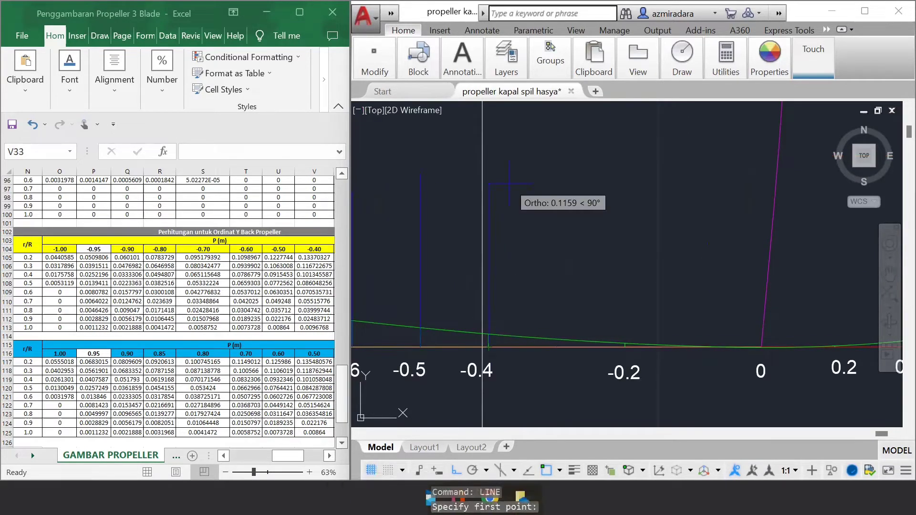
pyautogui.click(509, 183)
pyautogui.press('Return')
# Step: Draw a vertical Y-back line 0.1499485 long up from the -0.2 point on the 0.2 R line
pyautogui.hscroll(5, 205, 306)
pyautogui.scroll(-2, 716, 305)
pyautogui.scroll(2, 812, 311)
pyautogui.press('Return')
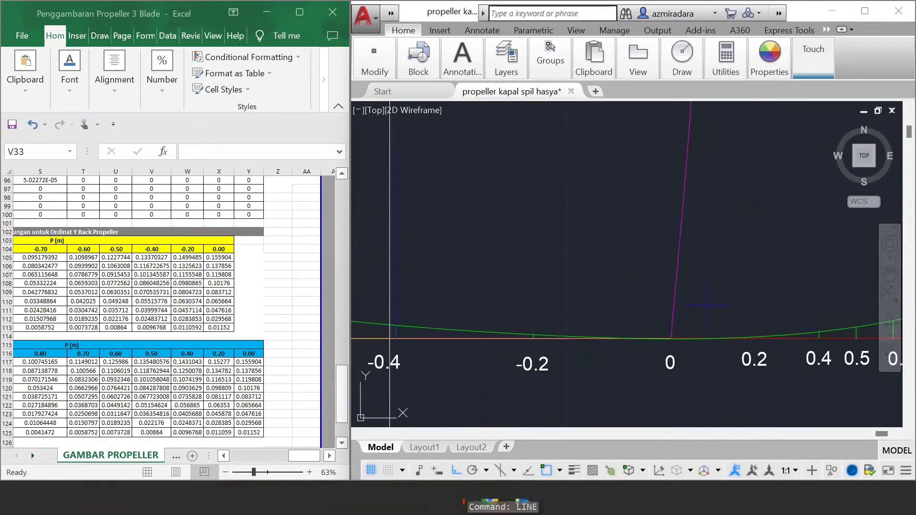
pyautogui.click(534, 338)
pyautogui.scroll(2, 567, 319)
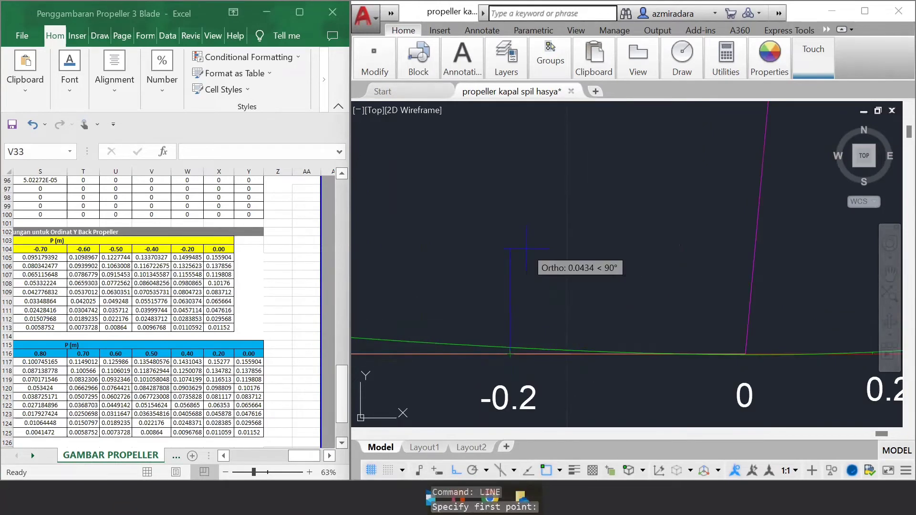
pyautogui.write('0.1499485')
pyautogui.press('Return')
pyautogui.press('Return')
# Step: Draw a vertical Y-back line 0.155904 long up from the 0 point on the 0.2 R line
pyautogui.scroll(-4, 527, 249)
pyautogui.press('Return')
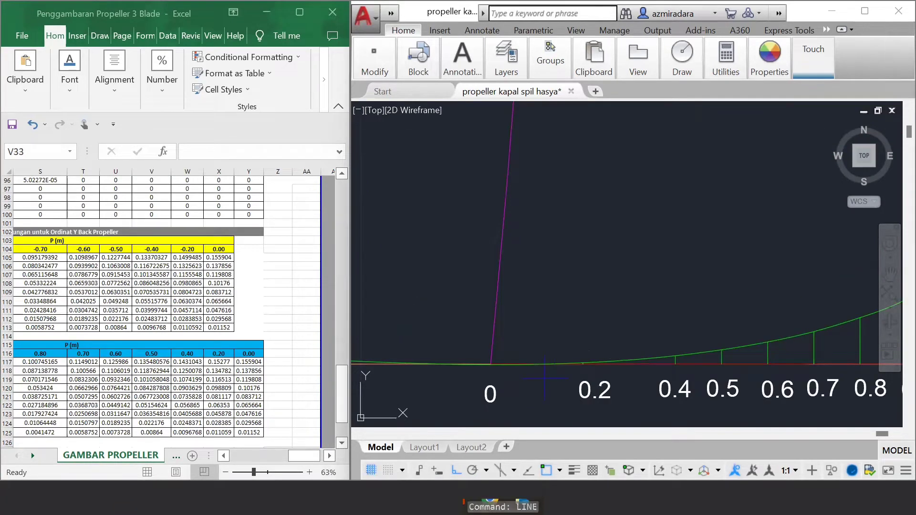
pyautogui.scroll(5, 496, 367)
pyautogui.click(500, 369)
pyautogui.scroll(-5, 500, 369)
pyautogui.moveTo(501, 368); pyautogui.dragTo(519, 303, button='middle')
pyautogui.write('0.155904')
pyautogui.press('Return')
pyautogui.press('Return')
# Step: Draw a vertical Y-back line 0.0809609 long up from the 0.9 point on the 0.2 R line
pyautogui.scroll(4, 605, 304)
pyautogui.scroll(-4, 519, 304)
pyautogui.scroll(2, 478, 334)
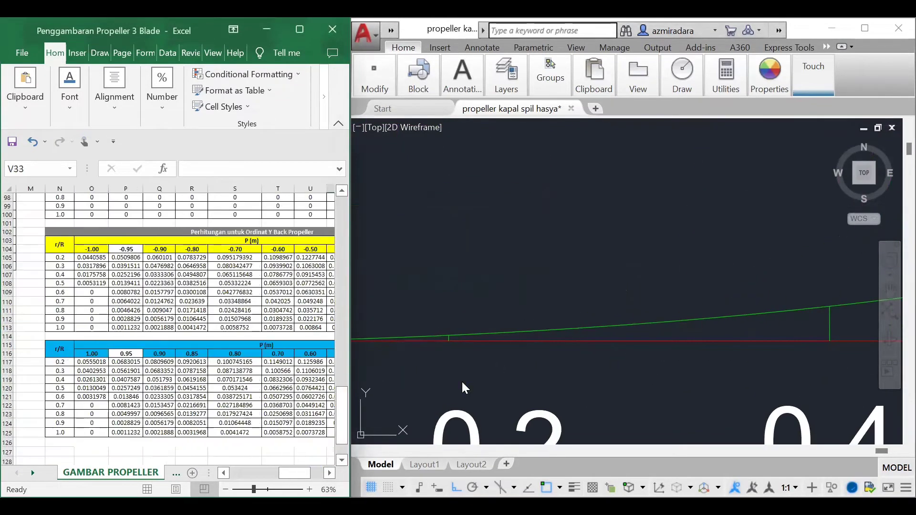
pyautogui.scroll(-3, 462, 362)
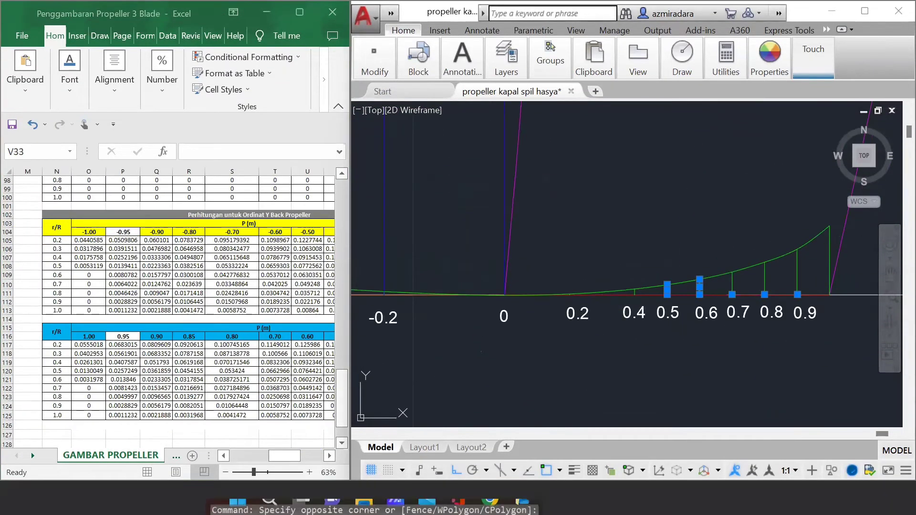
pyautogui.moveTo(815, 315); pyautogui.dragTo(599, 360, button='middle')
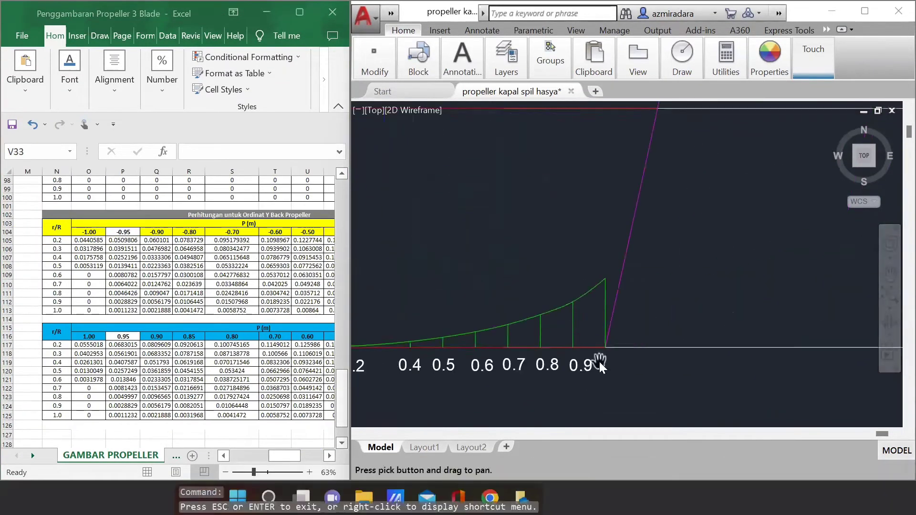
pyautogui.scroll(4, 674, 372)
pyautogui.press('Escape')
pyautogui.press('Escape')
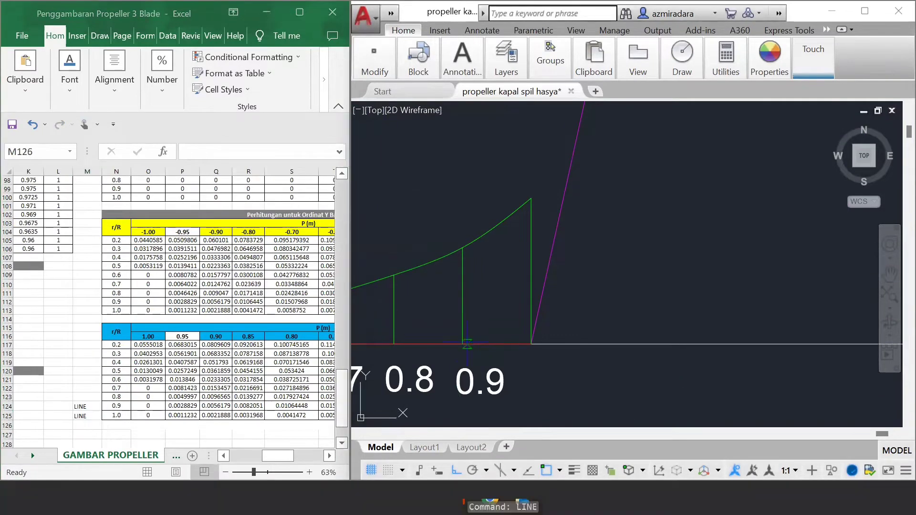
pyautogui.click(462, 361)
pyautogui.write('0.0809609')
pyautogui.press('Return')
pyautogui.press('Return')
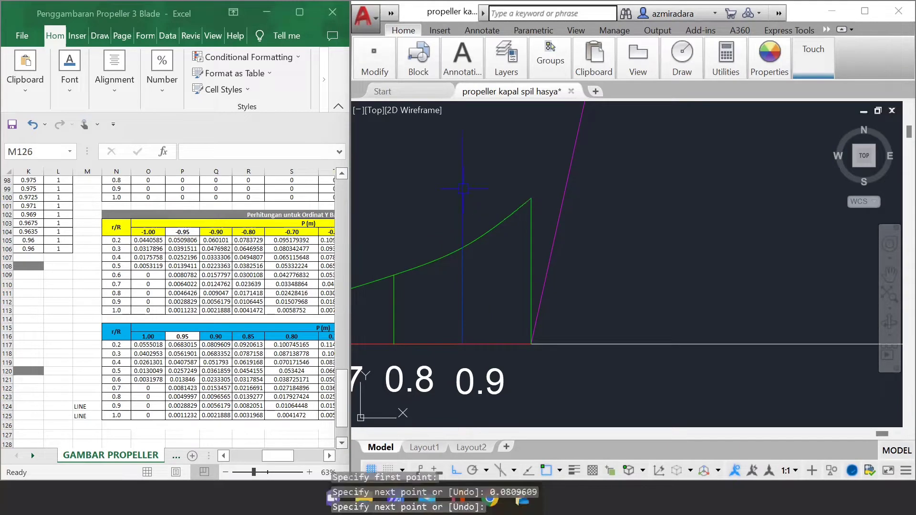
# Step: Draw a vertical Y-back line 0.100745165 long up from the 0.8 point and erase the mistaken line at the 0.7 point
pyautogui.press('Return')
pyautogui.click(395, 344)
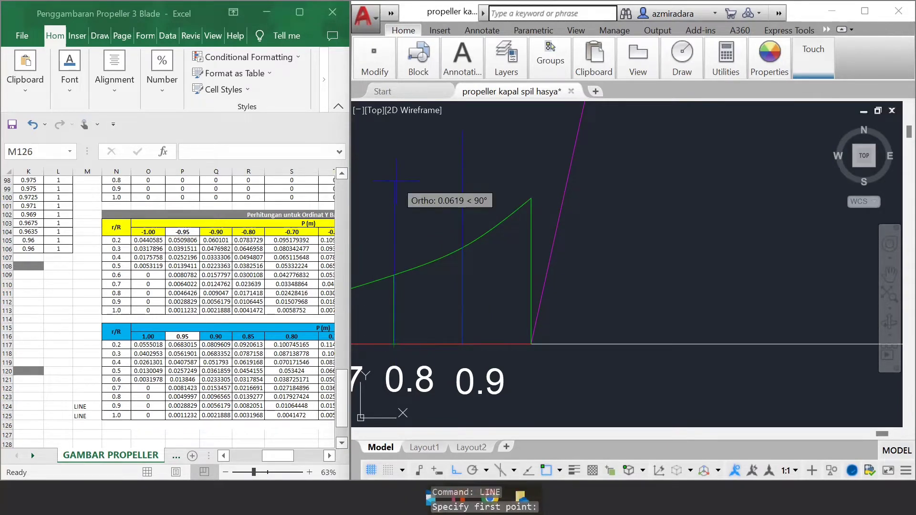
pyautogui.scroll(-2, 536, 307)
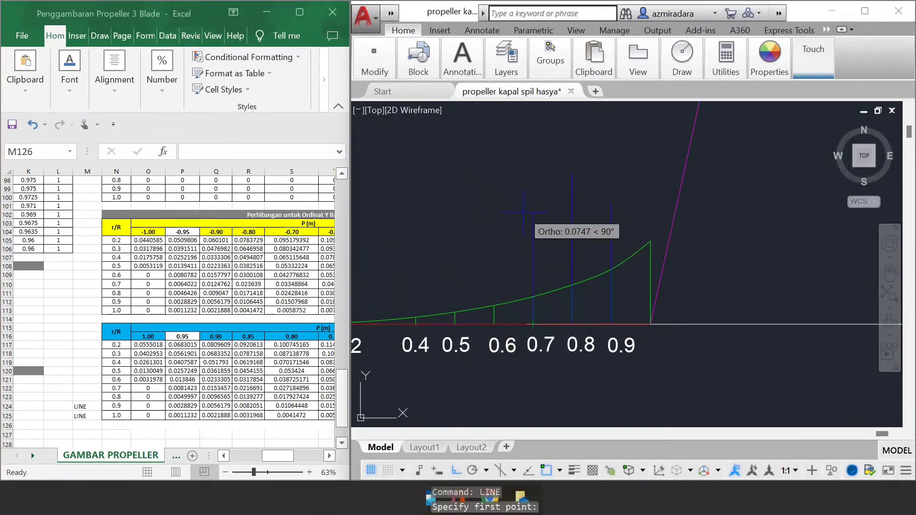
pyautogui.press('Escape')
pyautogui.click(534, 249)
pyautogui.press('Delete')
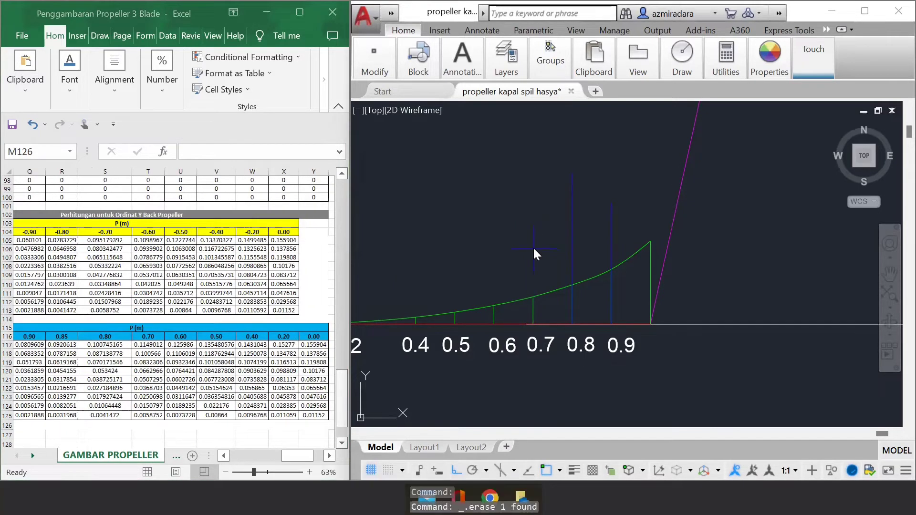
# Step: Draw vertical Y-back lines up from the 0.2 R line, 0.1149012 long at the 0.7 point and 0.125986 long at the 0.6 point
pyautogui.scroll(3, 554, 315)
pyautogui.write('l')
pyautogui.press('Return')
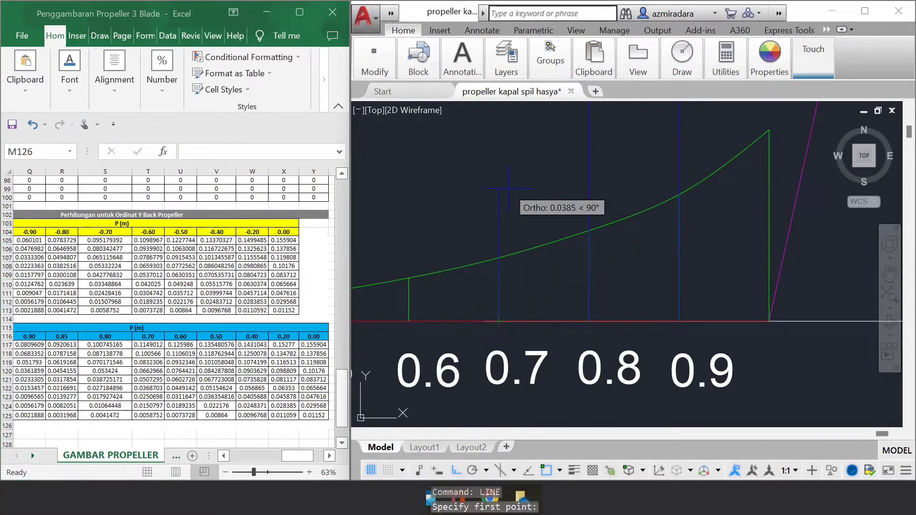
pyautogui.click(409, 317)
pyautogui.write('0.1098967')
pyautogui.press('Return')
pyautogui.press('Return')
# Step: Draw vertical Y-back lines up from the 0.2 R line, 0.135480576 long at the 0.5 point and 0.1431043 long at the 0.4 point
pyautogui.scroll(-3, 426, 353)
pyautogui.moveTo(426, 353); pyautogui.dragTo(587, 321, button='middle')
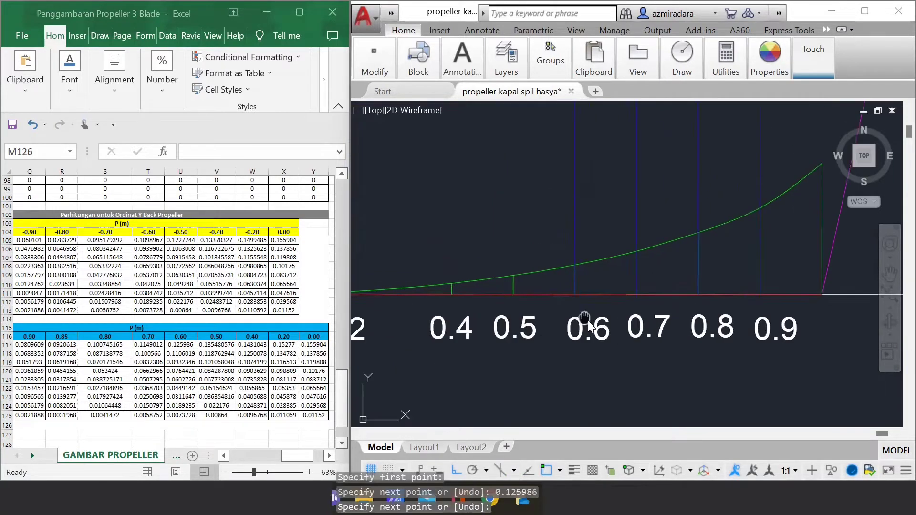
pyautogui.press('Return')
pyautogui.click(516, 299)
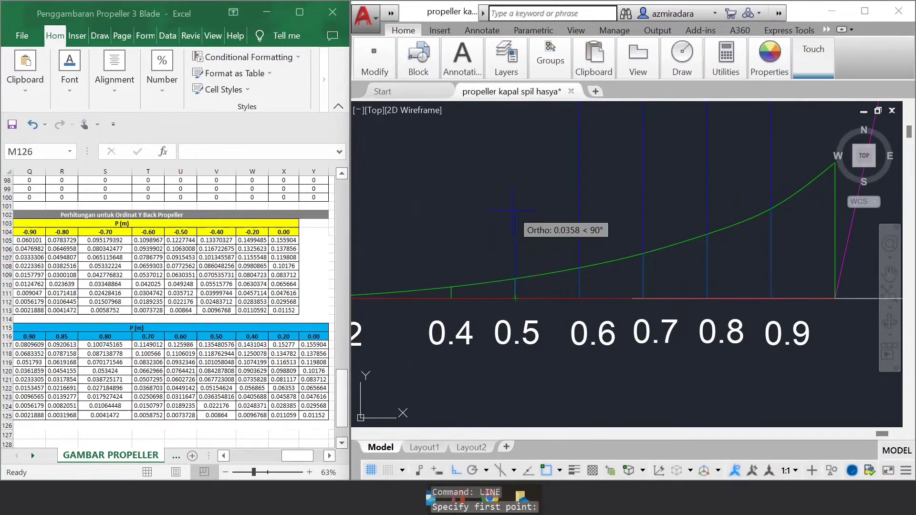
pyautogui.write('0.1227744')
pyautogui.press('Return')
pyautogui.press('Return')
pyautogui.click(451, 299)
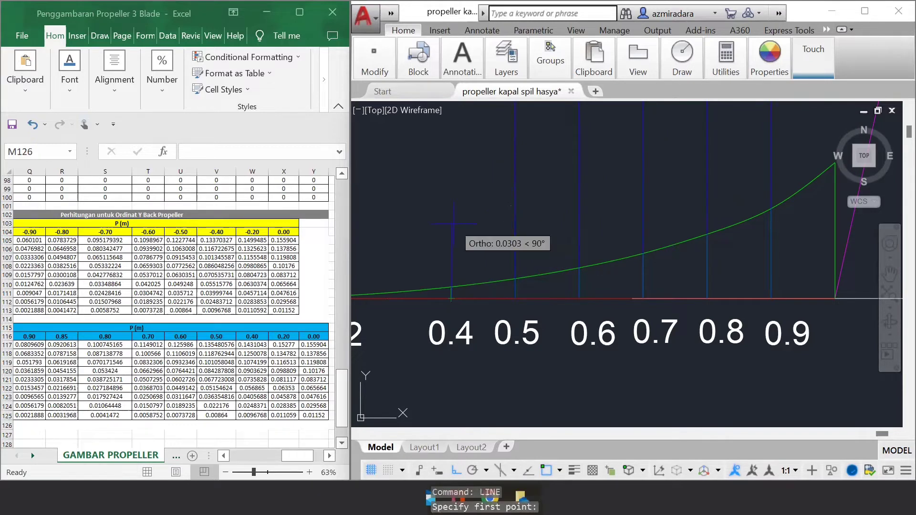
# Step: Draw a vertical Y-back line 0.15277 long up from the 0.2 point on the 0.2 R line
pyautogui.scroll(3, 453, 227)
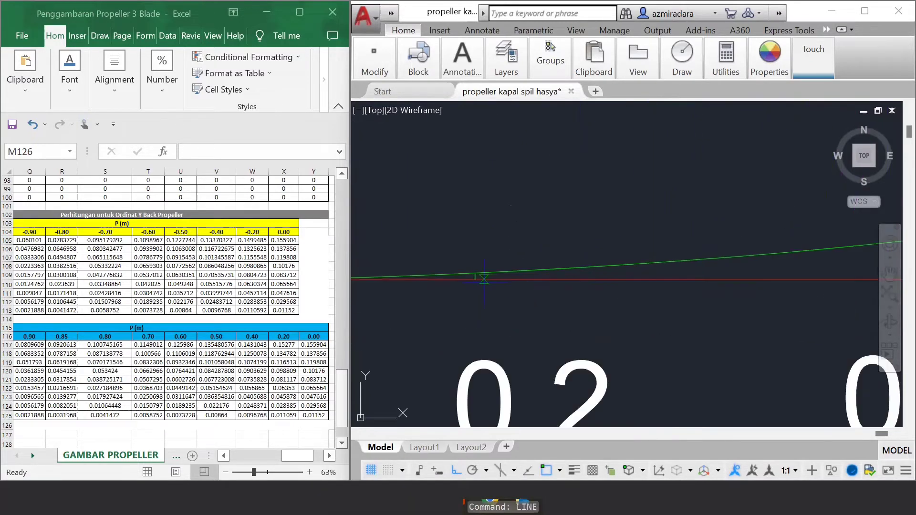
pyautogui.write('0.15277')
pyautogui.press('Return')
pyautogui.press('Return')
pyautogui.scroll(-10, 618, 279)
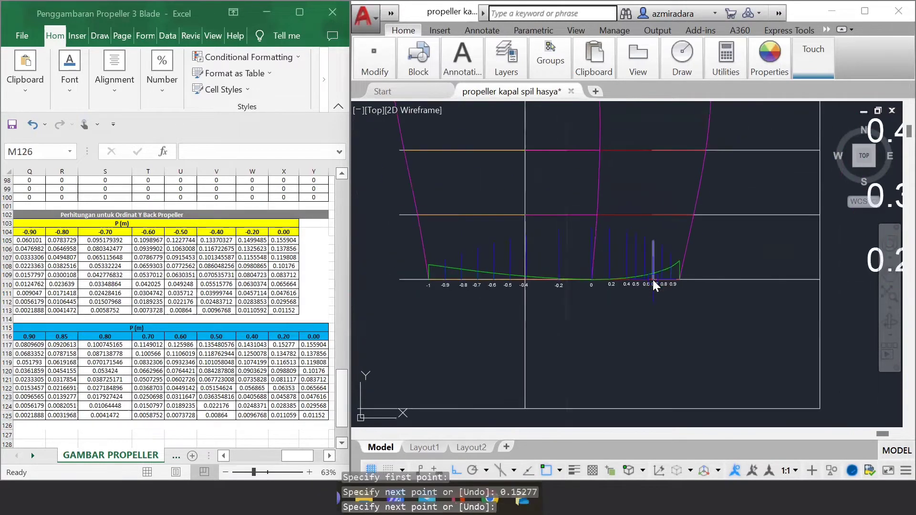
# Step: Start the back spline at the green ordinate tip at -1, with ortho off, and run it through the blue tips from -0.9 to -0.7
pyautogui.scroll(4, 457, 231)
pyautogui.write('spl')
pyautogui.press('Return')
pyautogui.click(388, 310)
pyautogui.click(458, 471)
pyautogui.click(427, 297)
pyautogui.click(466, 282)
pyautogui.click(506, 268)
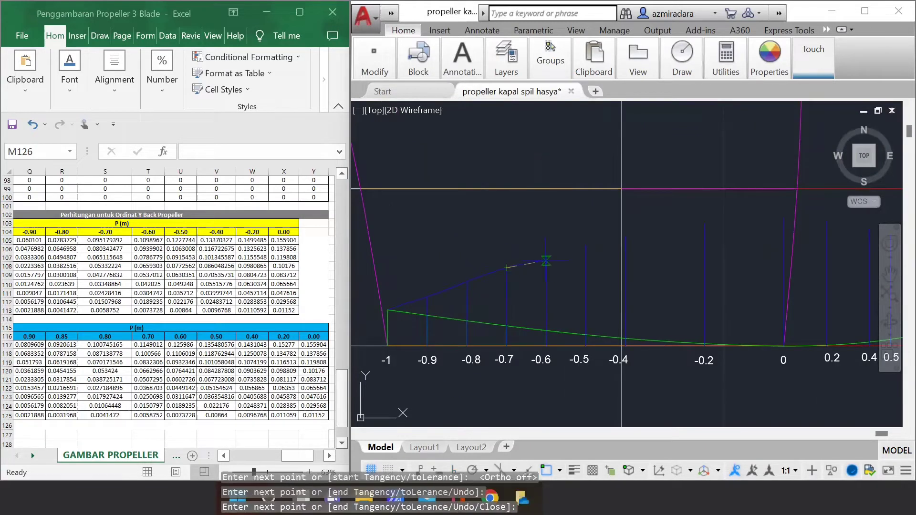
# Step: Continue the back spline through the blue ordinate tips at -0.6, -0.5, -0.4, -0.2 and 0
pyautogui.click(546, 256)
pyautogui.click(585, 246)
pyautogui.click(626, 236)
pyautogui.scroll(4, 780, 267)
pyautogui.moveTo(780, 268); pyautogui.dragTo(766, 289, button='middle')
pyautogui.scroll(-1, 766, 289)
pyautogui.click(630, 202)
pyautogui.click(774, 194)
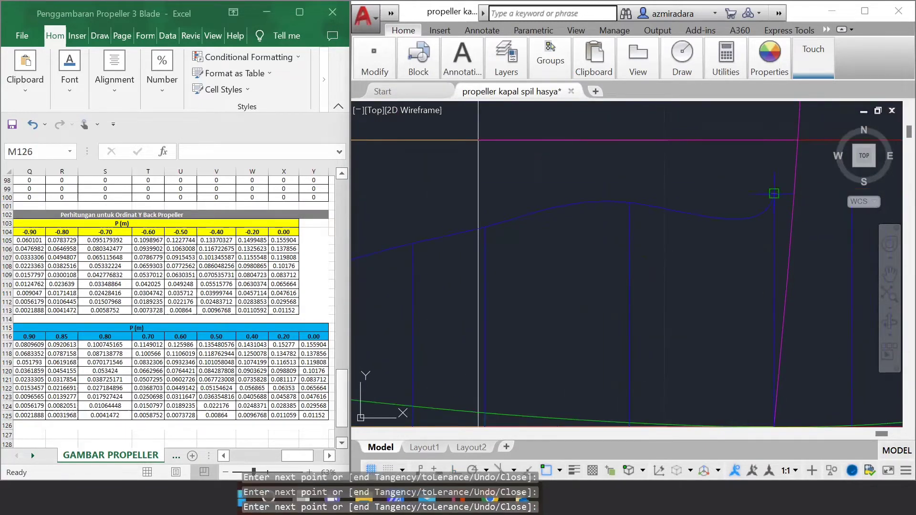
# Step: Continue the back spline through the blue ordinate tips from 0.2 to 0.9 and end it on the green ordinate tip at 1
pyautogui.moveTo(860, 219); pyautogui.dragTo(483, 294, button='middle')
pyautogui.scroll(-2, 484, 294)
pyautogui.click(479, 281)
pyautogui.click(527, 290)
pyautogui.click(551, 297)
pyautogui.click(575, 306)
pyautogui.click(599, 316)
pyautogui.click(623, 330)
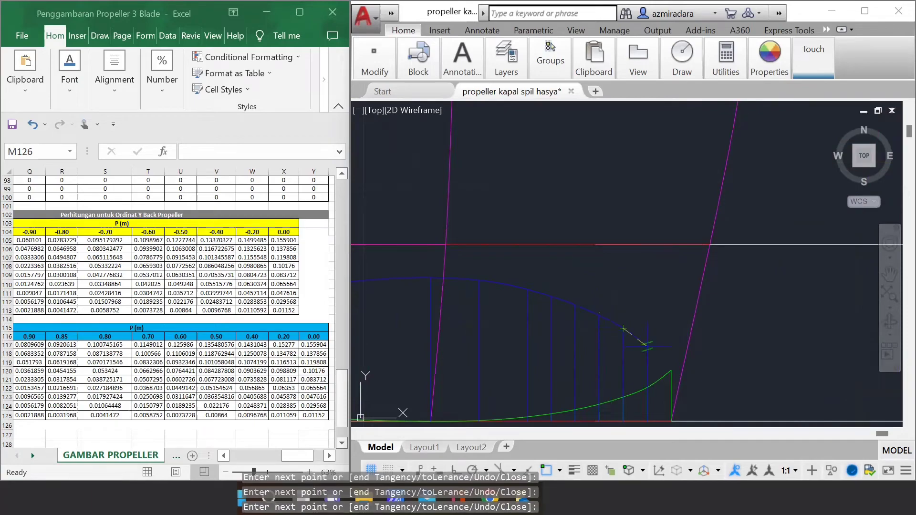
pyautogui.click(647, 347)
pyautogui.click(671, 371)
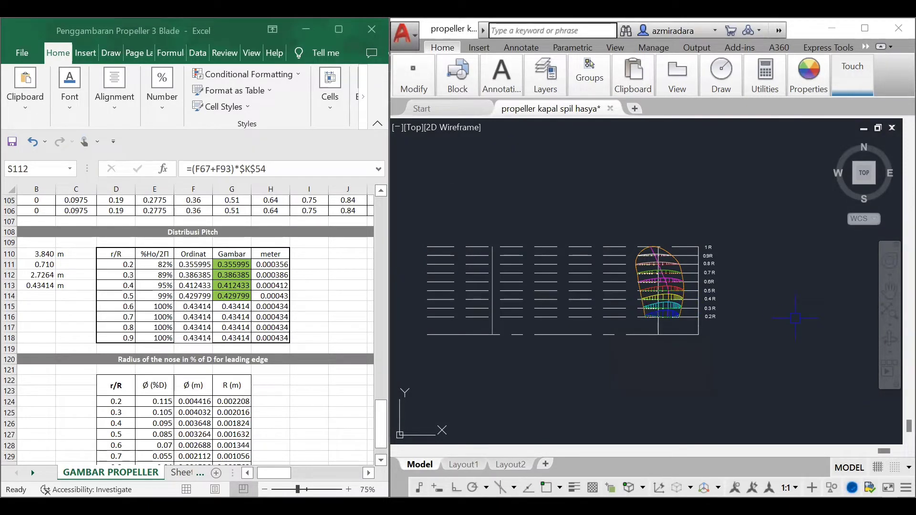
# Step: Draw a vertical line with ortho on, from the dashed 1 R line beside the blade down past the baseline
pyautogui.scroll(5, 698, 339)
pyautogui.scroll(4, 589, 268)
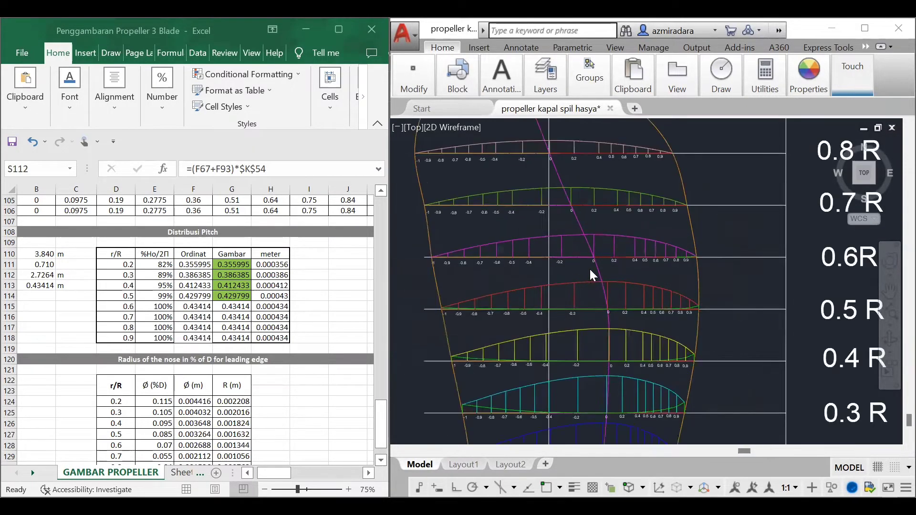
pyautogui.scroll(-10, 597, 294)
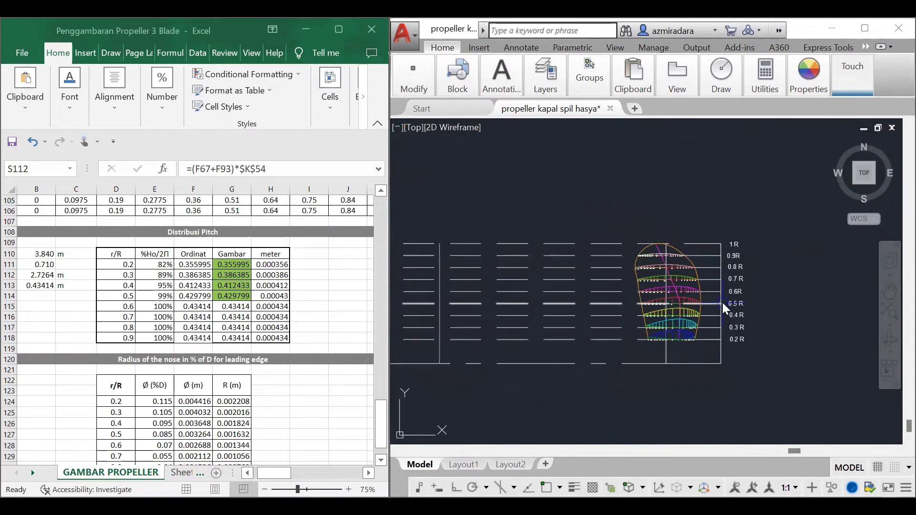
pyautogui.scroll(-2, 595, 363)
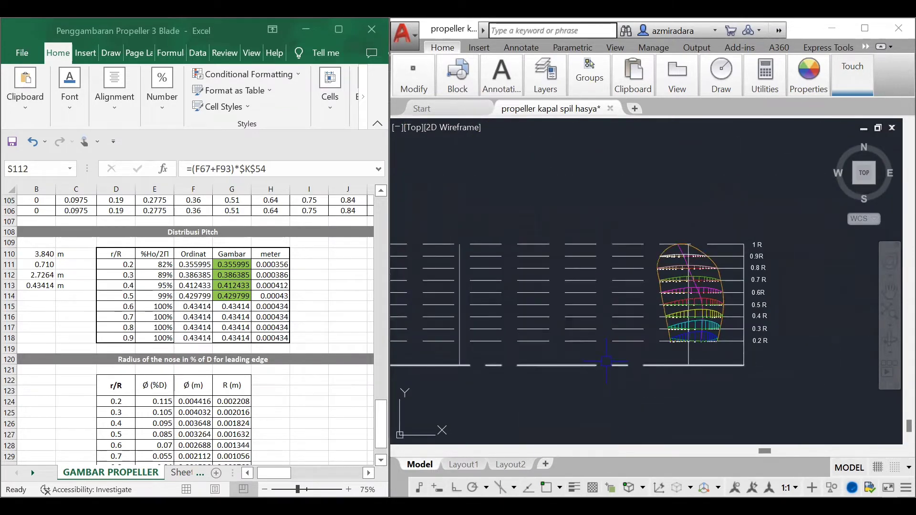
pyautogui.write('line')
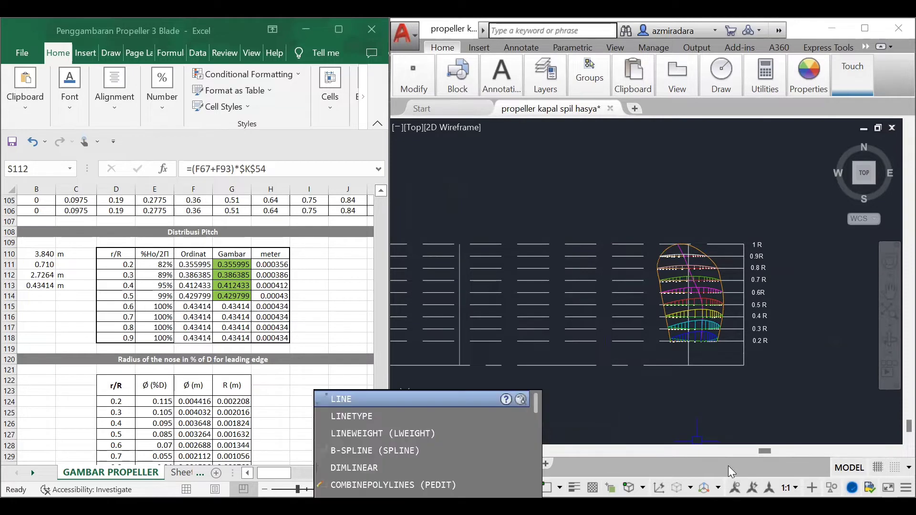
pyautogui.press('Return')
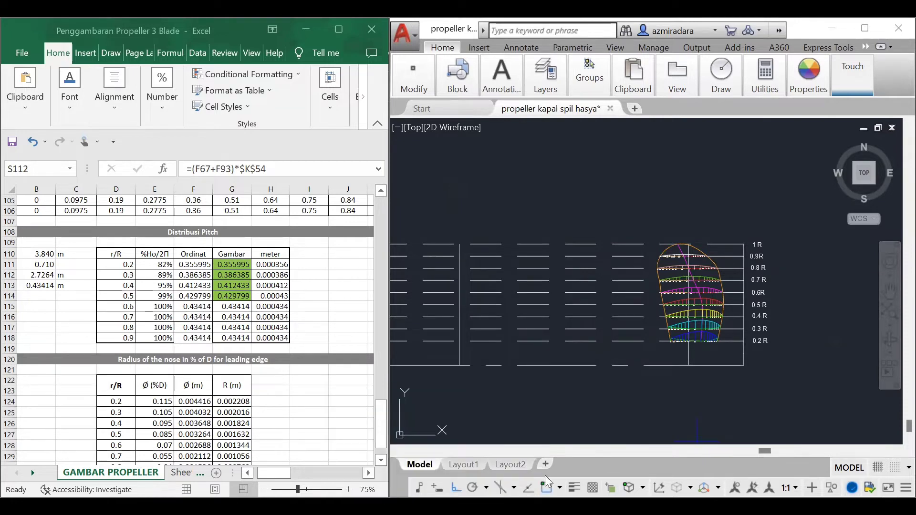
pyautogui.click(566, 244)
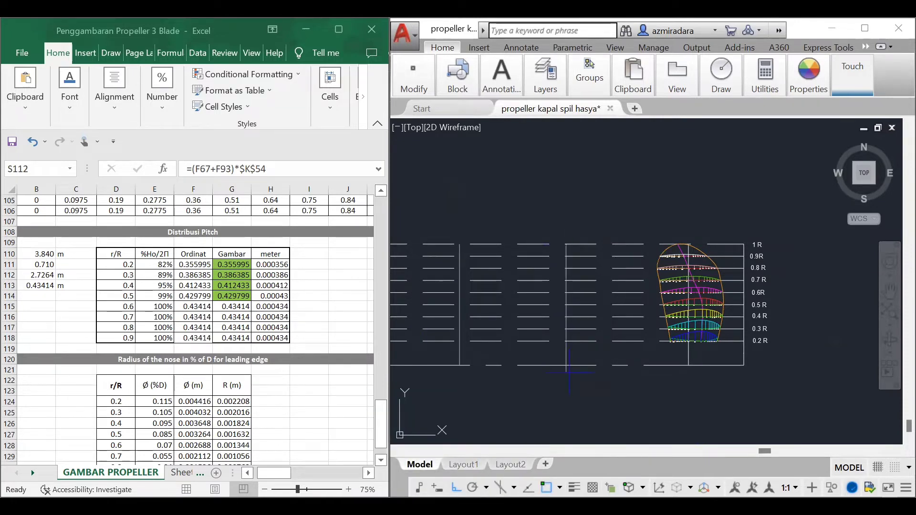
pyautogui.click(457, 486)
pyautogui.click(567, 414)
pyautogui.press('Escape')
# Step: Set the colour for new objects to Blue for the pitch distribution lines
pyautogui.scroll(5, 587, 395)
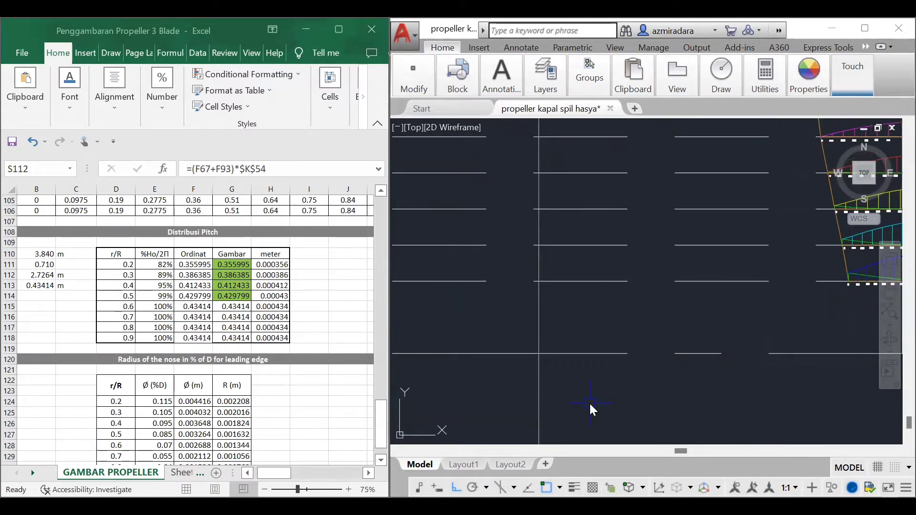
pyautogui.write('l')
pyautogui.press('Return')
pyautogui.click(808, 76)
pyautogui.click(778, 99)
pyautogui.click(754, 257)
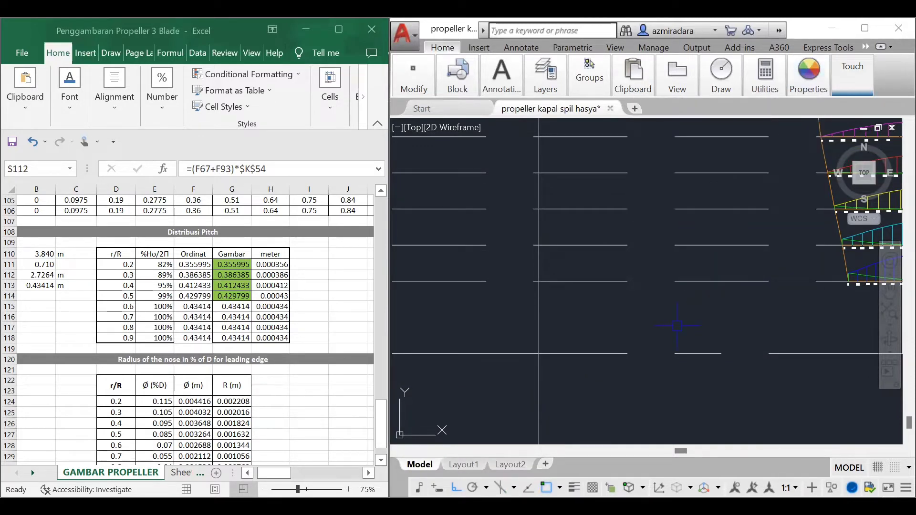
# Step: Draw a 0.355995 long horizontal line left from the vertical line along the baseline and join its end to the vertical line at 0.2 R
pyautogui.write('l')
pyautogui.press('Return')
pyautogui.click(539, 354)
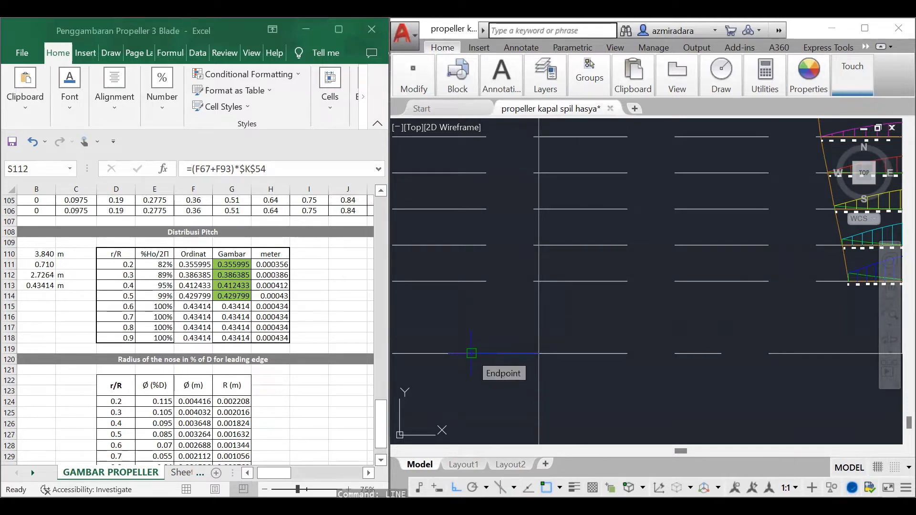
pyautogui.click(472, 353)
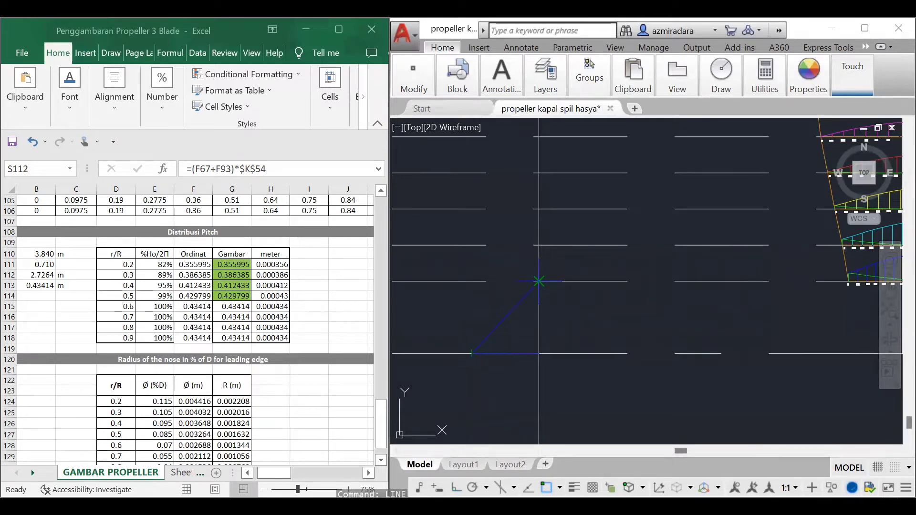
pyautogui.scroll(-5, 557, 345)
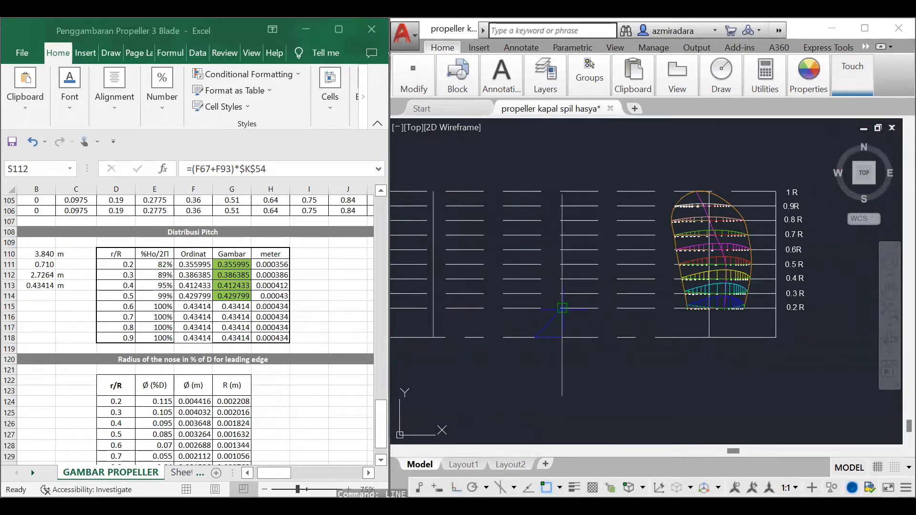
# Step: Measure the angle between the slanted blue 0.2 R line and the baseline with an angular dimension, and delete the dimension
pyautogui.write('0.355995')
pyautogui.scroll(2, 585, 356)
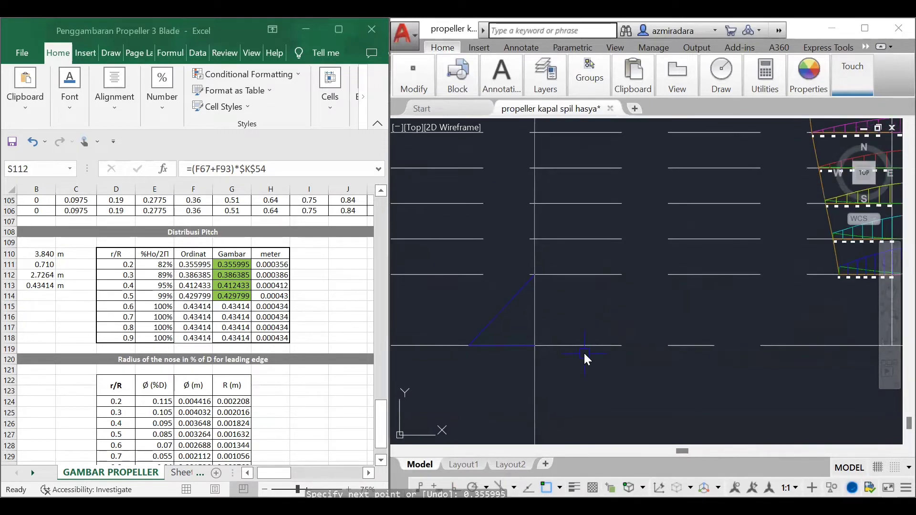
pyautogui.click(495, 91)
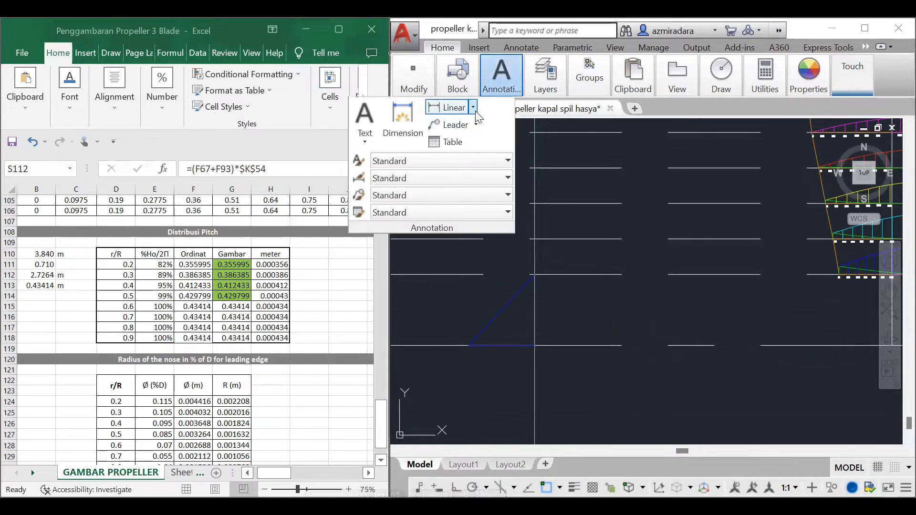
pyautogui.click(473, 107)
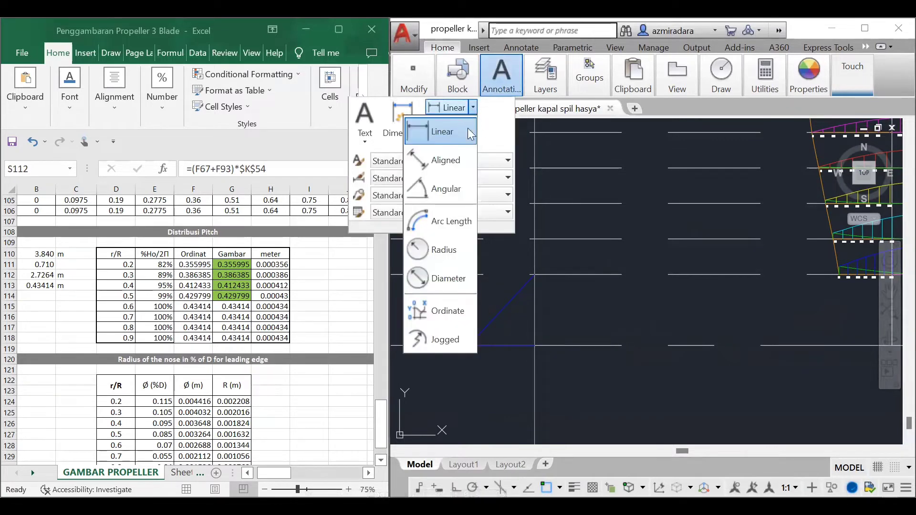
pyautogui.click(441, 188)
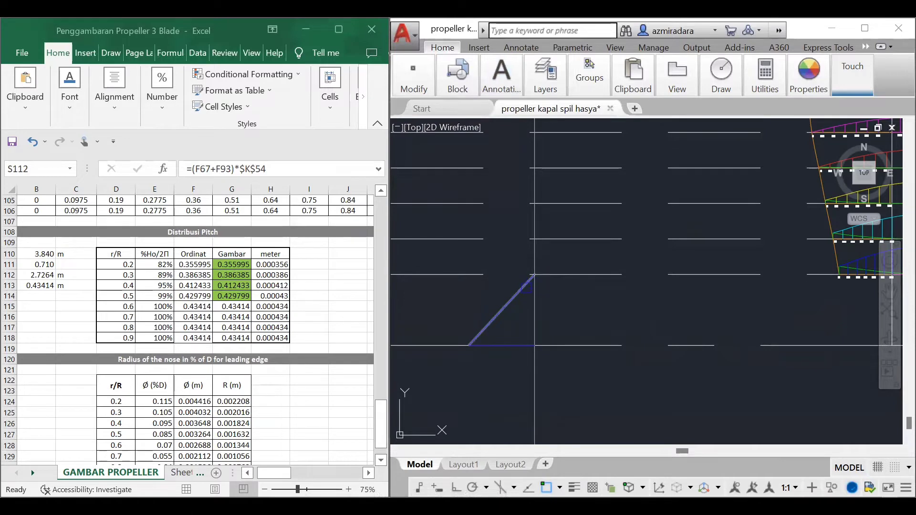
pyautogui.click(528, 286)
pyautogui.click(516, 346)
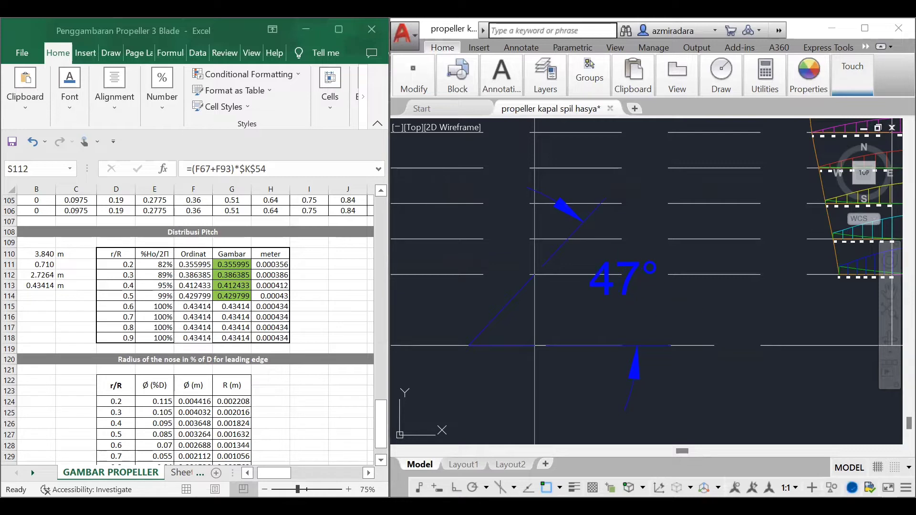
pyautogui.click(620, 276)
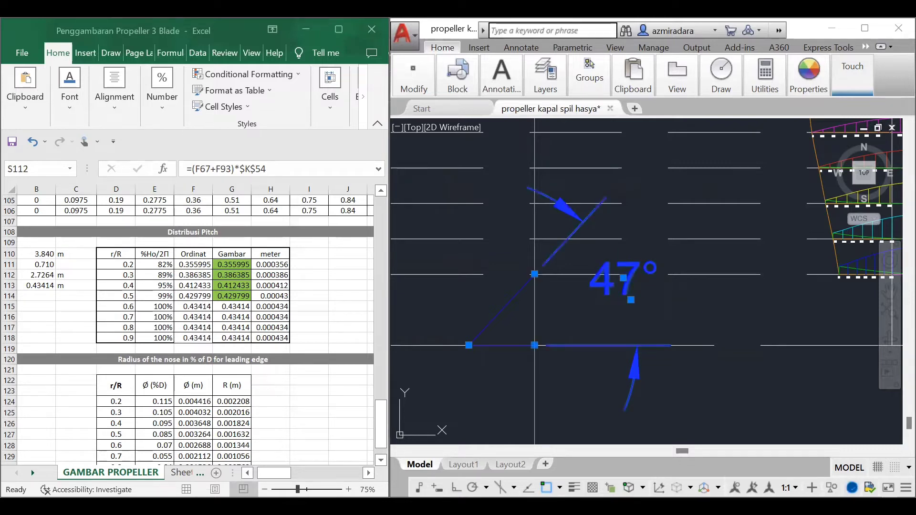
pyautogui.press('Delete')
# Step: Draw a blue line from the left corner of the 0.2 R pitch lines at an angle of 317°, ending past the vertical line
pyautogui.write('l')
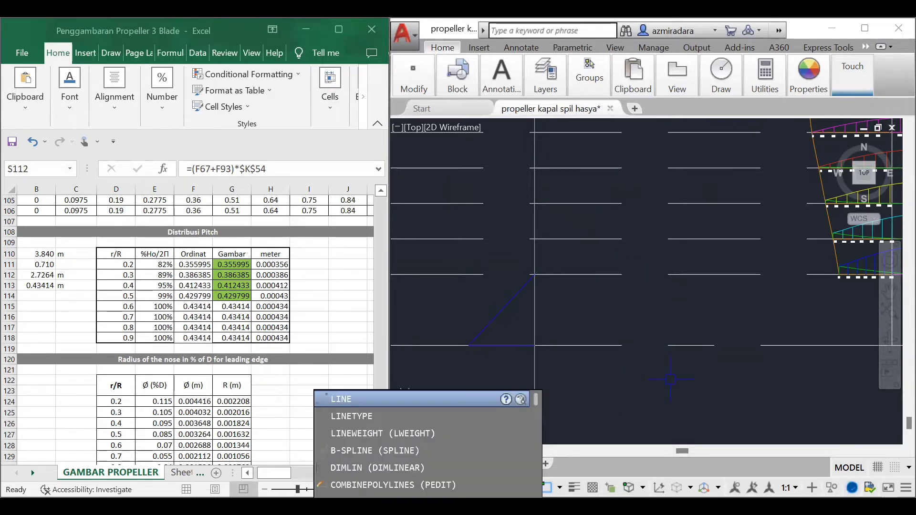
pyautogui.press('Return')
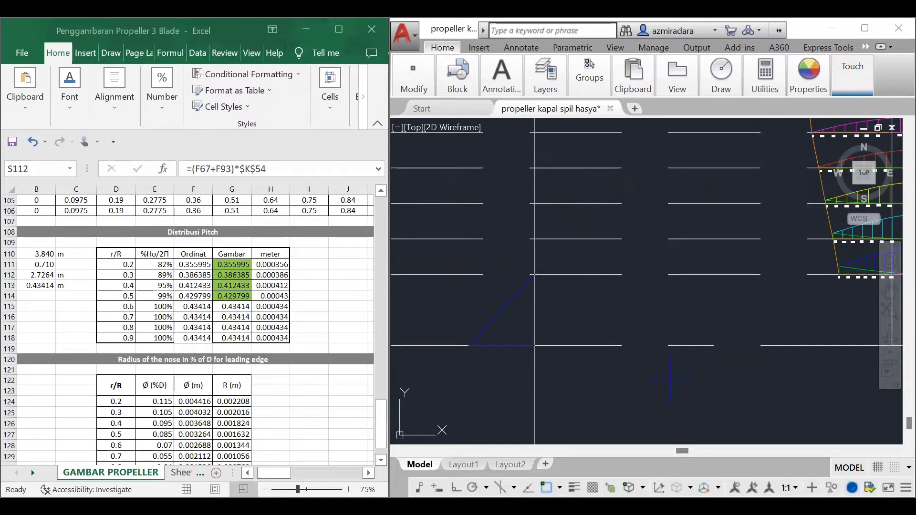
pyautogui.click(469, 346)
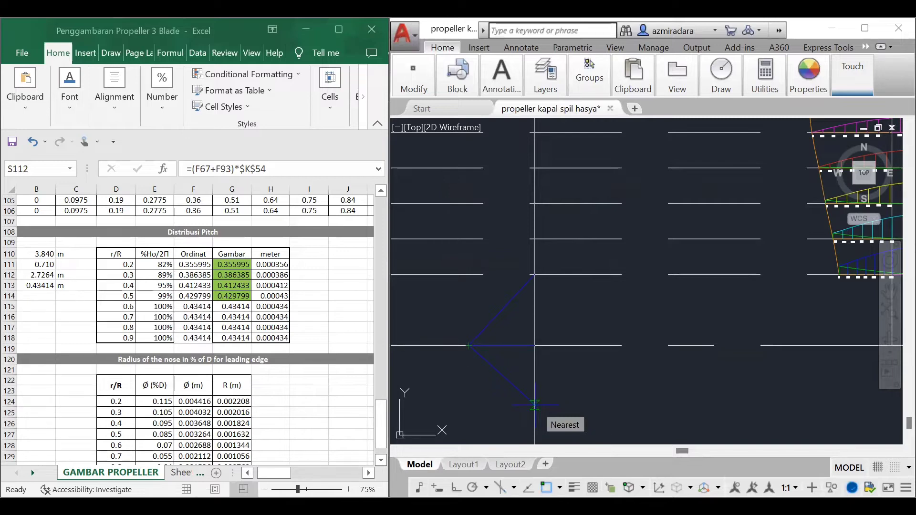
pyautogui.click(558, 428)
pyautogui.press('Return')
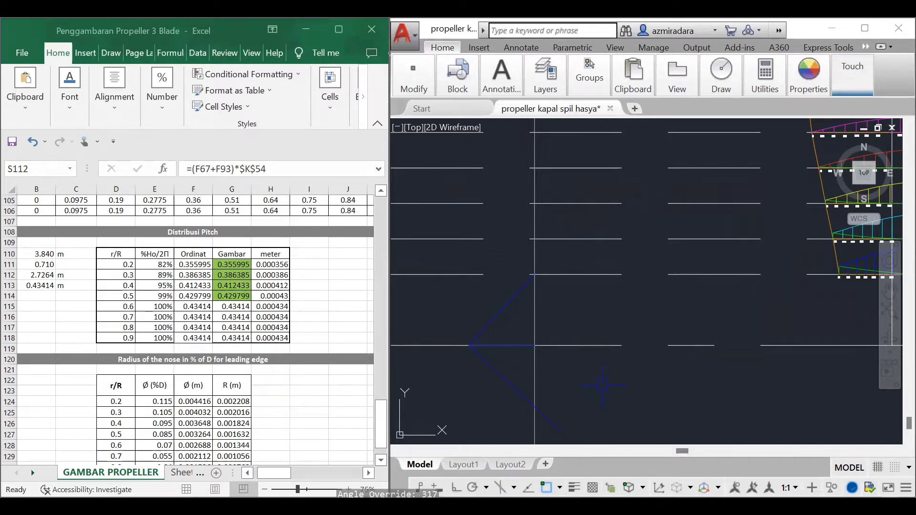
# Step: Trim the part of the lower blue line that extends beyond the vertical line
pyautogui.write('tr')
pyautogui.press('Return')
pyautogui.press('Return')
pyautogui.click(544, 414)
pyautogui.press('Return')
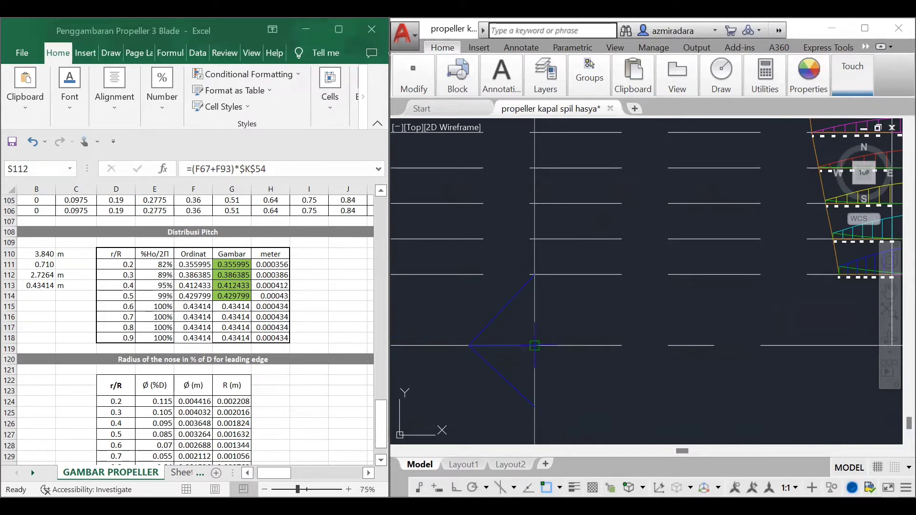
# Step: Draw a 0.386385 long line left from the vertical line along the baseline and join its end to 0.3 R, in Cyan
pyautogui.click(456, 487)
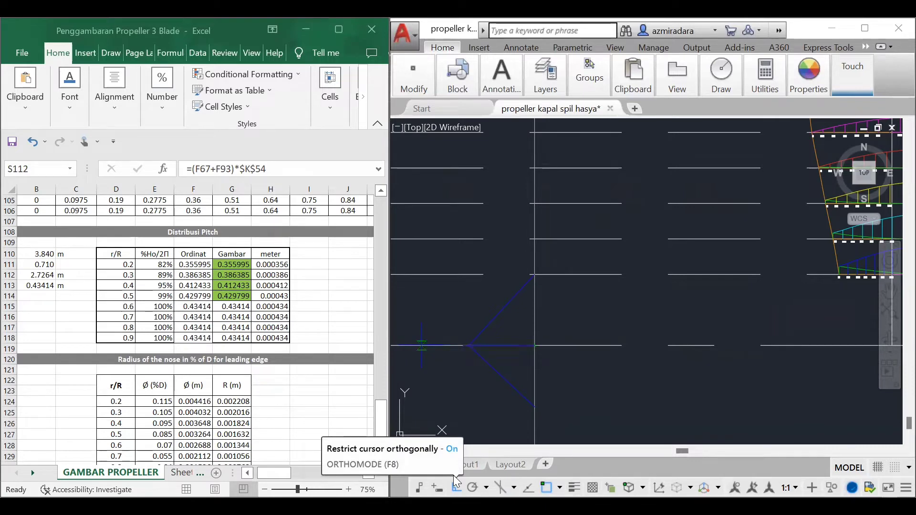
pyautogui.press('Return')
pyautogui.click(454, 477)
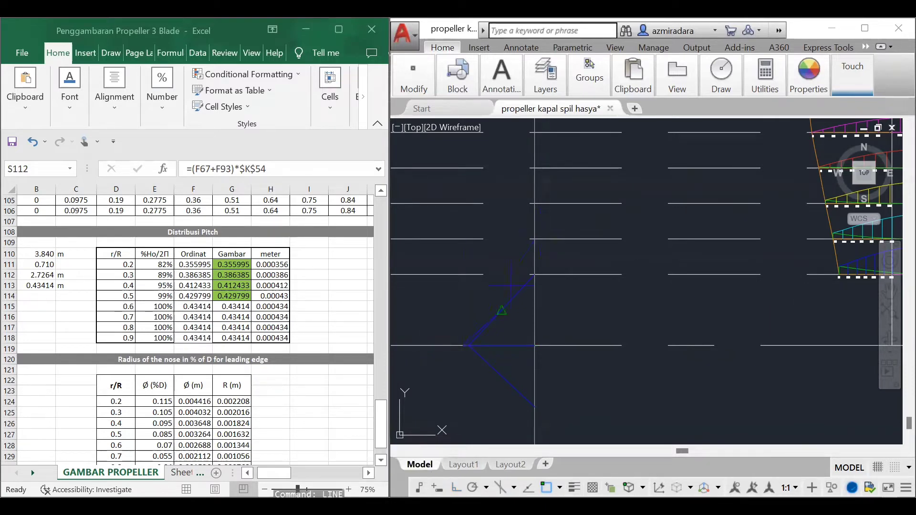
pyautogui.click(809, 77)
pyautogui.click(757, 108)
pyautogui.click(738, 256)
pyautogui.click(534, 239)
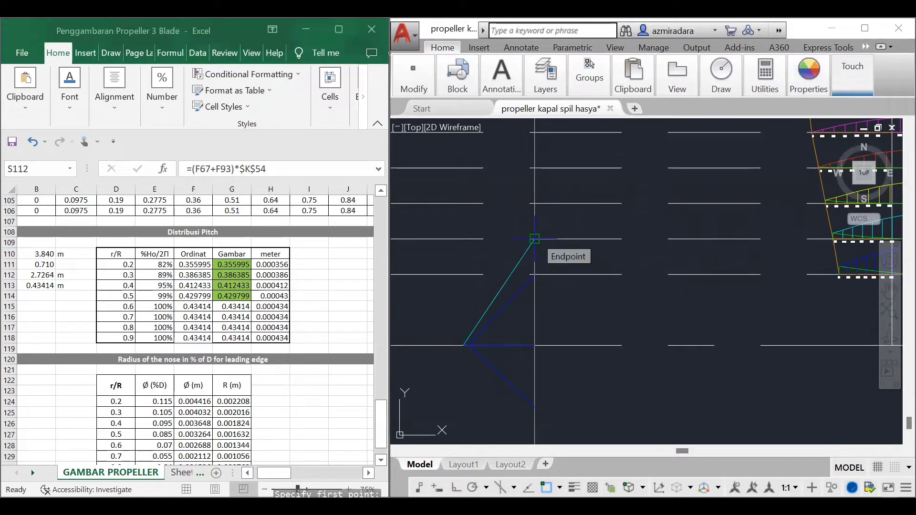
pyautogui.click(534, 239)
pyautogui.press('F8')
pyautogui.write('0.386385DIMANGULAR')
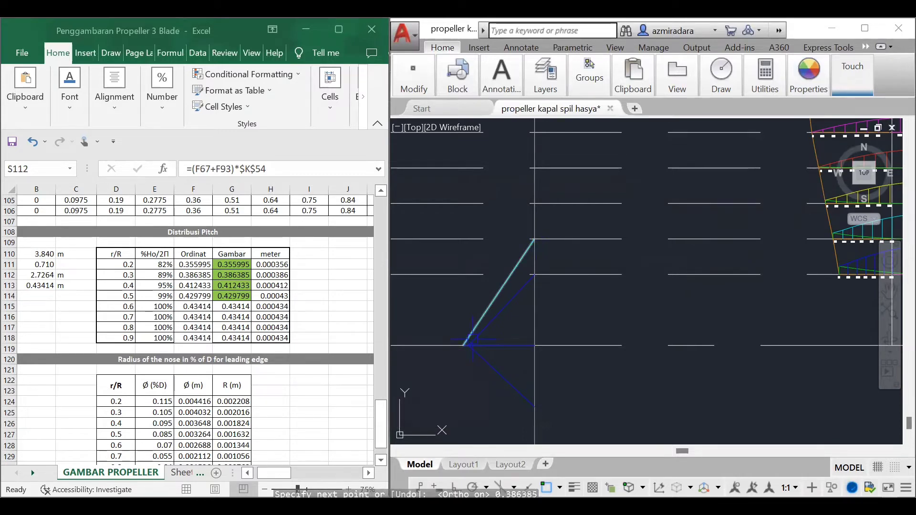
# Step: Measure the angle between the slanted cyan 0.3 R line and the baseline without keeping the dimension
pyautogui.press('Return')
pyautogui.click(477, 325)
pyautogui.click(495, 346)
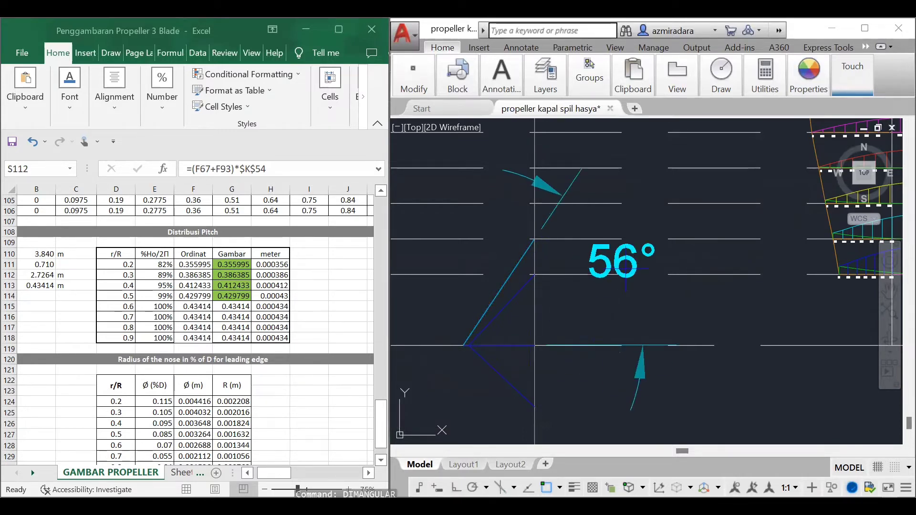
pyautogui.press('Escape')
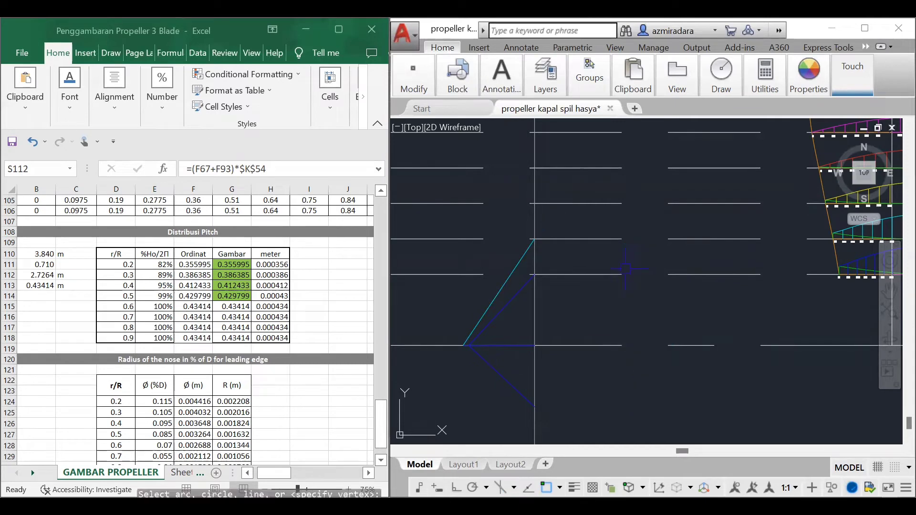
# Step: Draw a cyan line from the left corner of the 0.3 R pitch lines at an angle of 326°, ending past the vertical line
pyautogui.write('l')
pyautogui.press('Return')
pyautogui.click(464, 345)
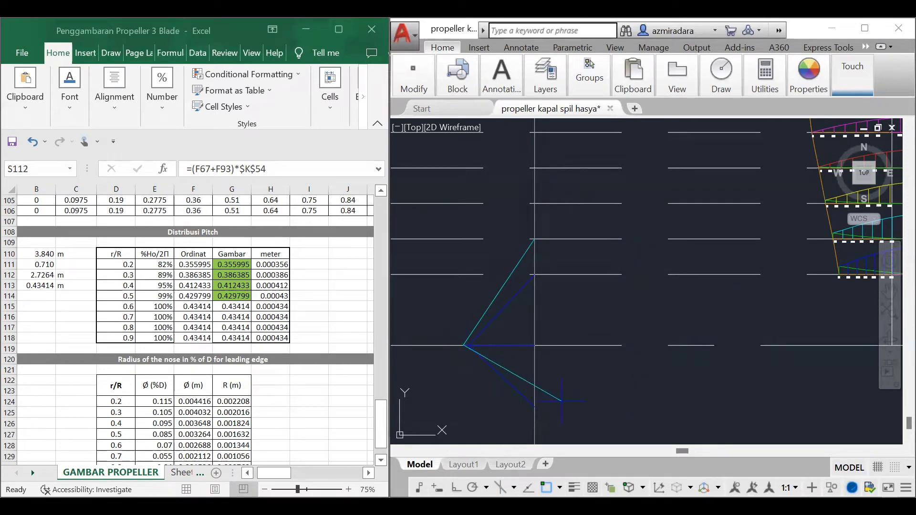
pyautogui.write('<326')
pyautogui.press('Return')
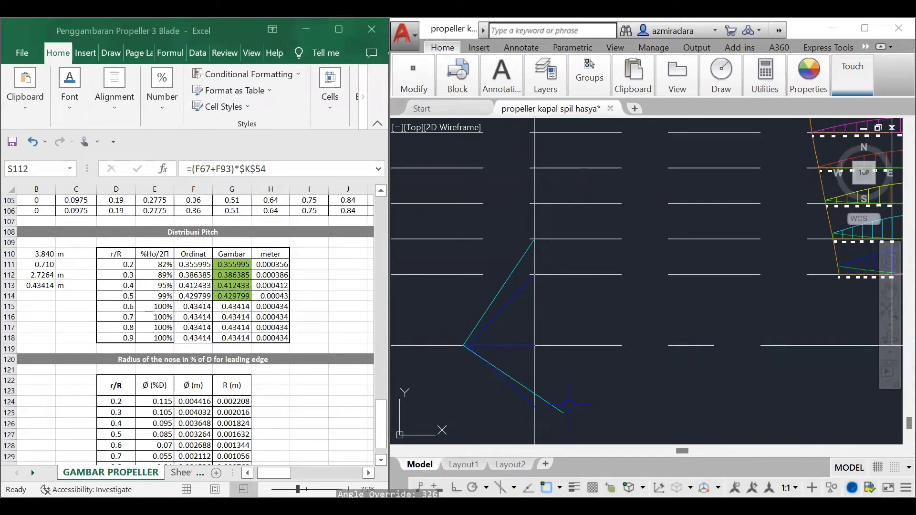
# Step: Trim the part of the lower cyan line that extends beyond the vertical line
pyautogui.write('tr')
pyautogui.press('Return')
pyautogui.press('Return')
pyautogui.click(556, 403)
pyautogui.press('Return')
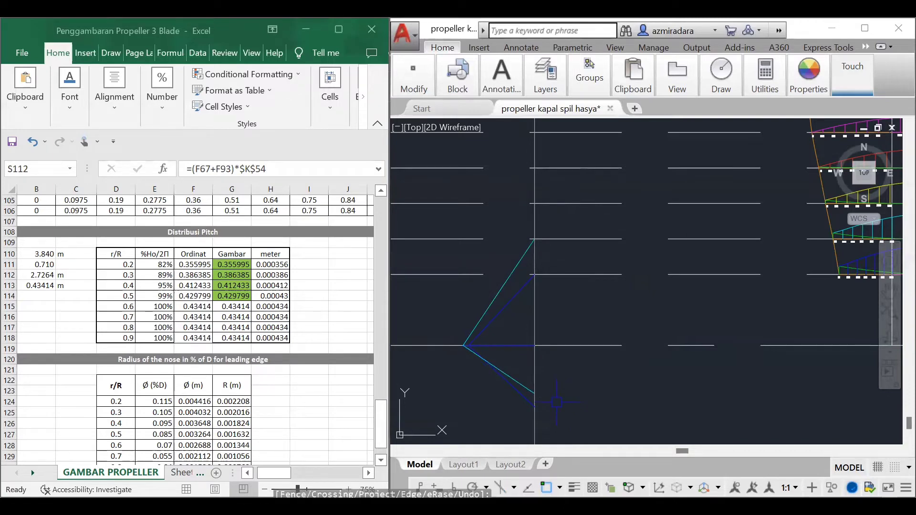
# Step: Draw a 0.412433 long line left from the vertical line along the baseline and join its end to 0.4 R, in Yellow
pyautogui.click(808, 76)
pyautogui.click(716, 108)
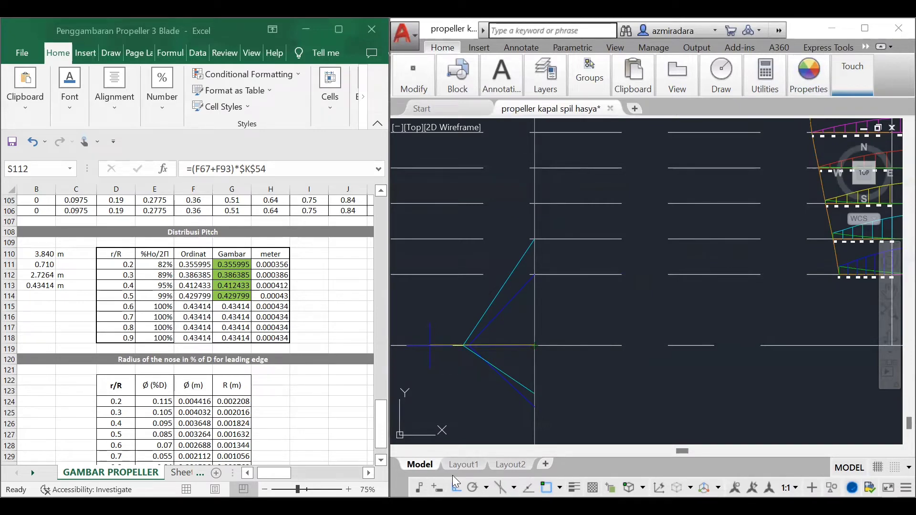
pyautogui.write('l')
pyautogui.press('Return')
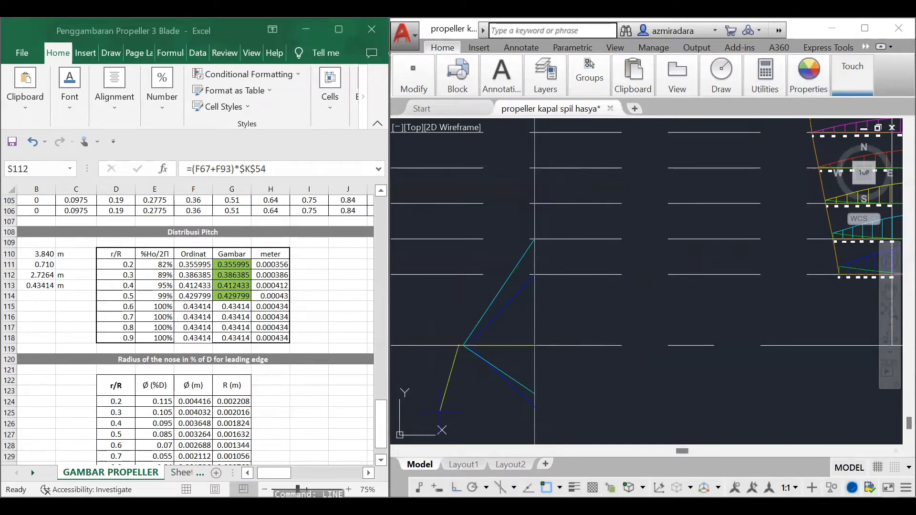
pyautogui.click(535, 203)
pyautogui.press('Return')
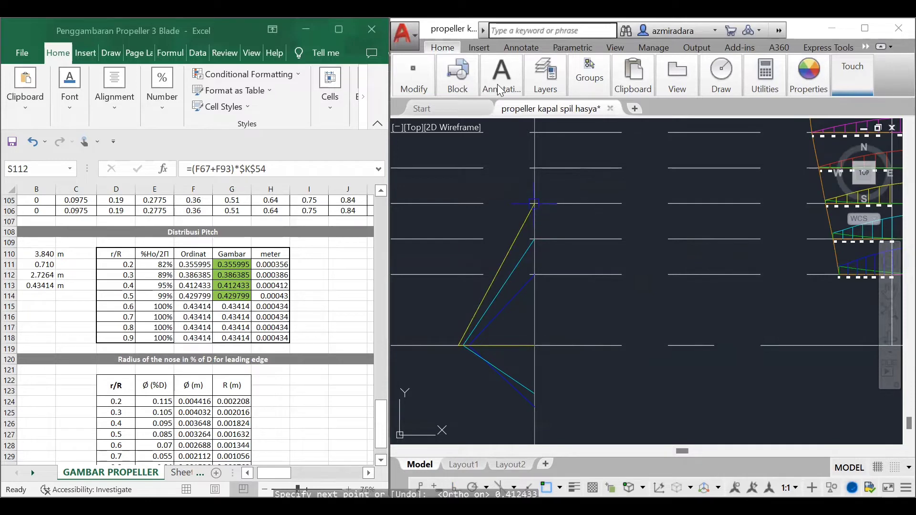
# Step: Measure the angle between the slanted yellow 0.4 R line and the baseline without keeping the dimension
pyautogui.moveTo(501, 91)
pyautogui.click(456, 108)
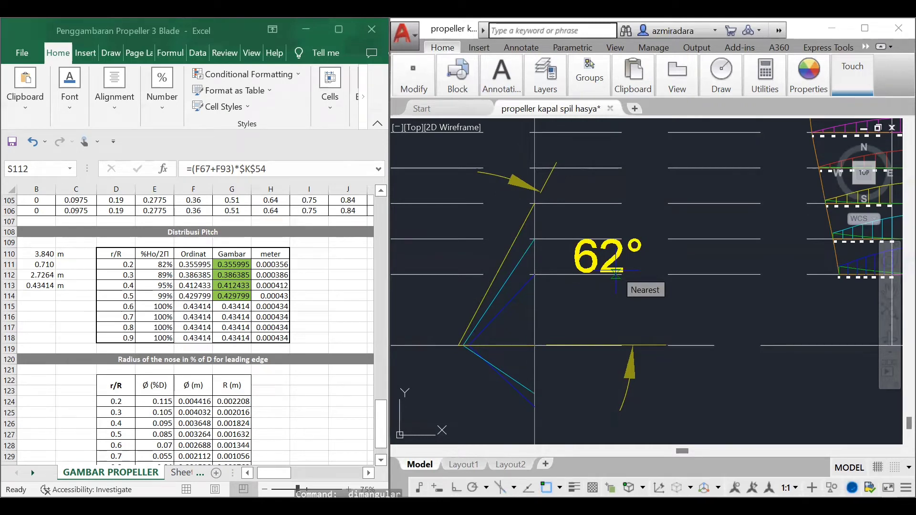
pyautogui.press('Escape')
pyautogui.press('Escape')
# Step: Draw a yellow line from the left corner of the 0.4 R pitch lines at an angle of 332°, ending past the vertical line
pyautogui.write('l')
pyautogui.press('Return')
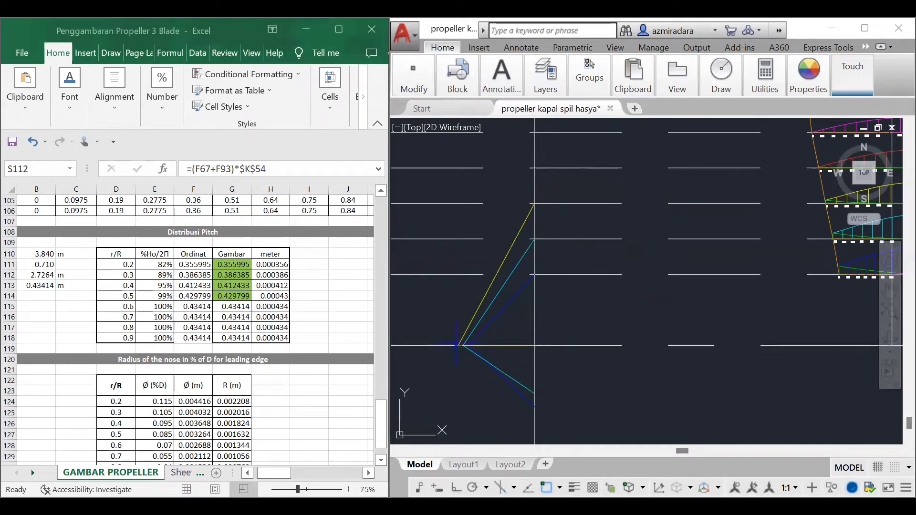
pyautogui.click(459, 346)
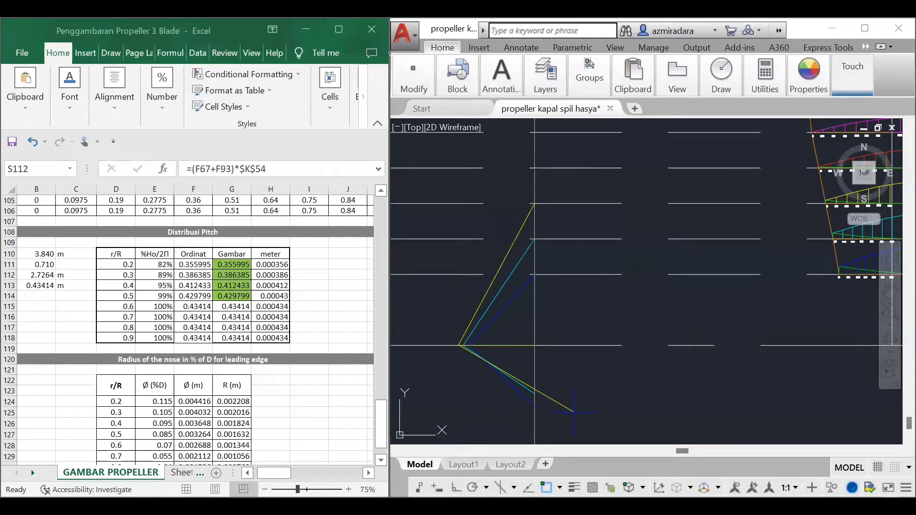
pyautogui.write('<332')
pyautogui.press('Return')
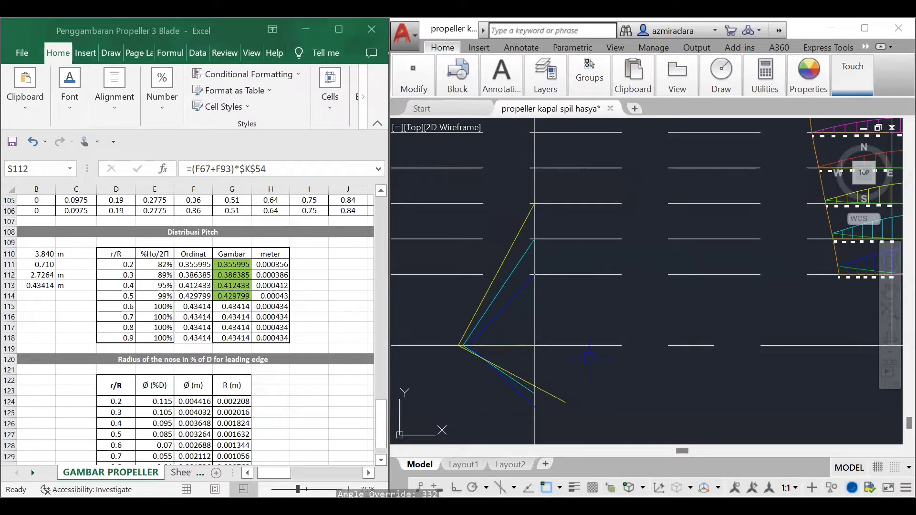
# Step: Trim the part of the lower yellow line that extends beyond the vertical line
pyautogui.write('tr')
pyautogui.press('Return')
pyautogui.press('Return')
pyautogui.click(560, 397)
pyautogui.press('Escape')
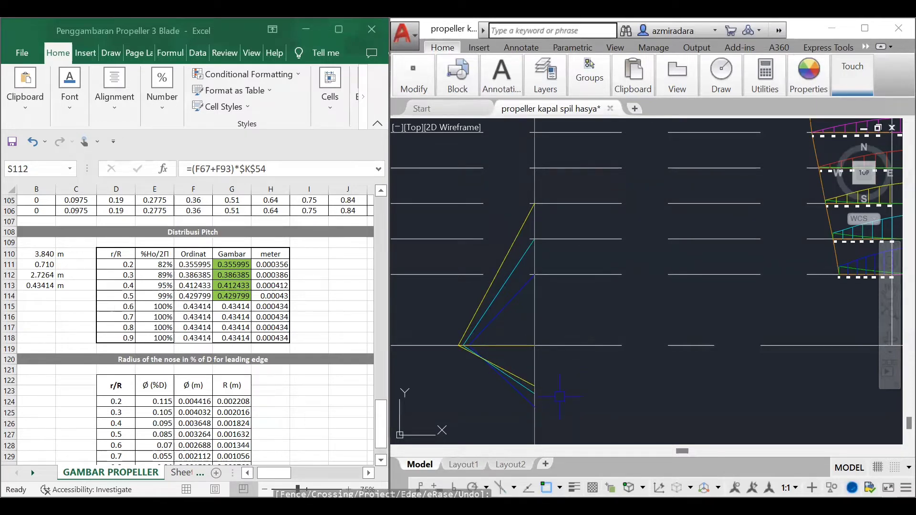
# Step: Draw a 0.429799 long line left from the vertical line along the baseline and join its end to 0.5 R, in Red
pyautogui.click(807, 86)
pyautogui.click(794, 112)
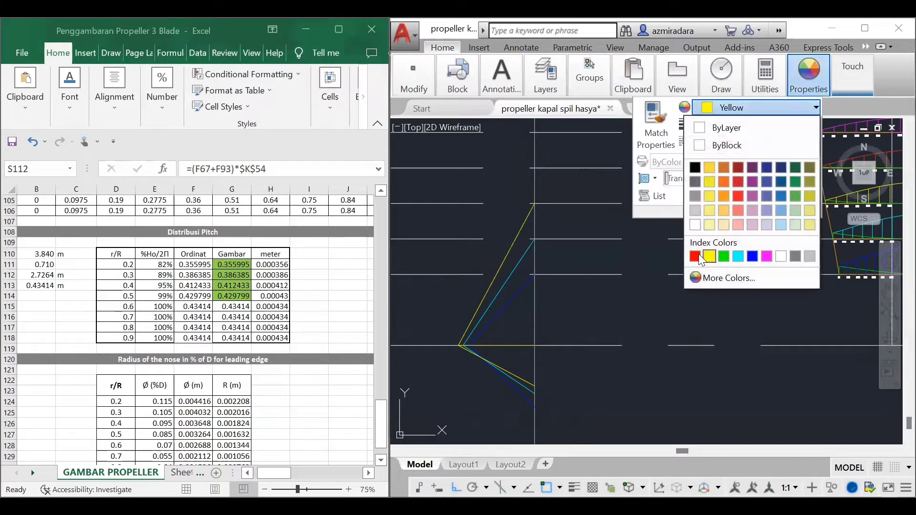
pyautogui.click(698, 256)
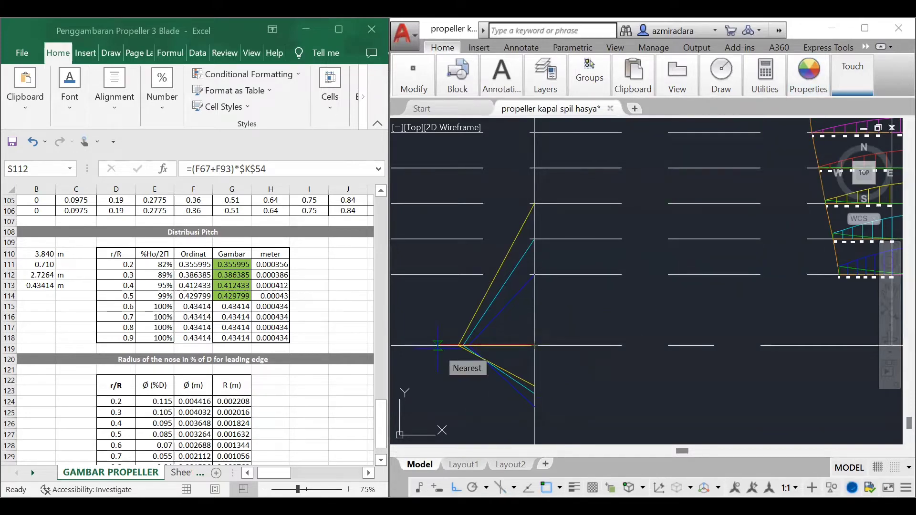
pyautogui.press('Return')
pyautogui.click(456, 486)
pyautogui.click(534, 168)
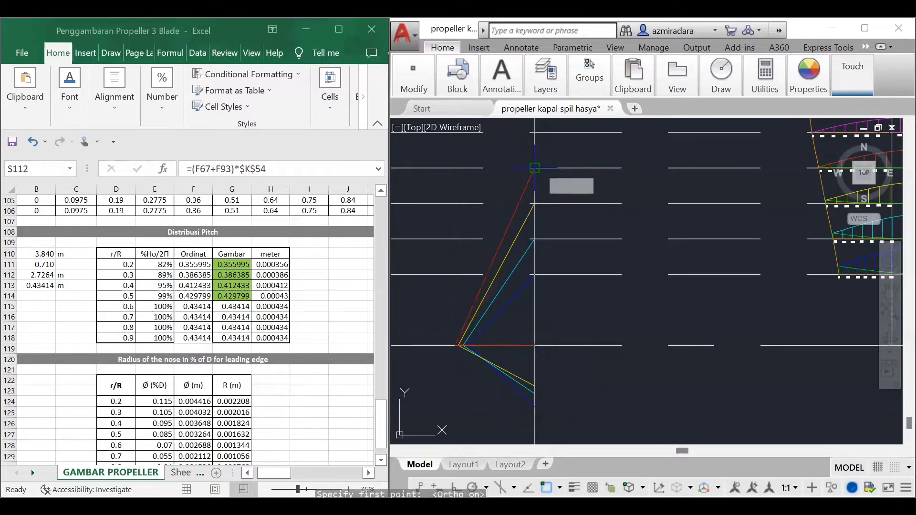
# Step: Measure the angle between the slanted red 0.5 R line and the baseline without keeping the dimension
pyautogui.click(488, 90)
pyautogui.click(459, 107)
pyautogui.click(520, 202)
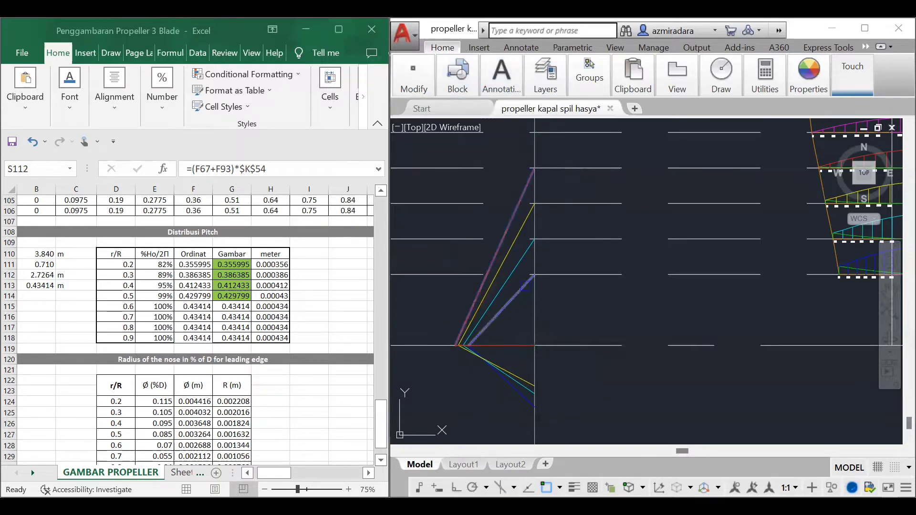
pyautogui.click(524, 346)
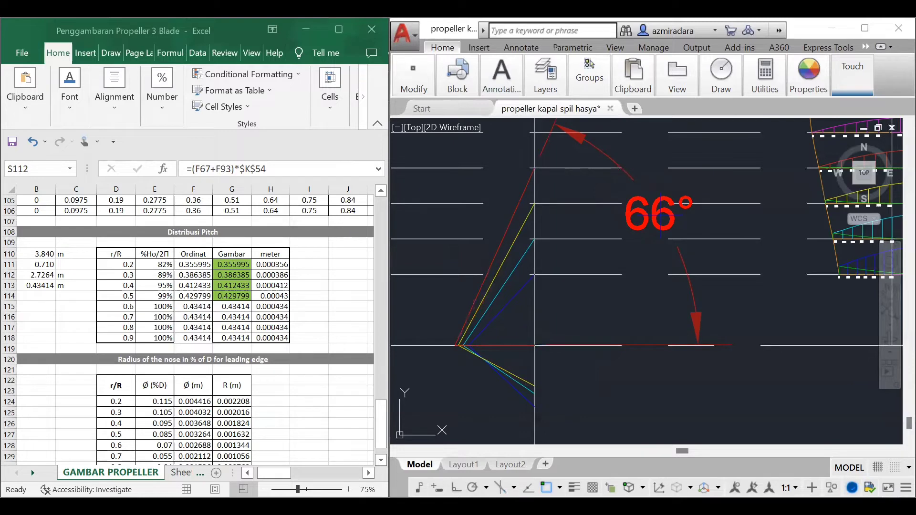
pyautogui.press('Escape')
# Step: Draw a red line from the left corner of the 0.5 R pitch lines down across the vertical line
pyautogui.write('l')
pyautogui.press('Return')
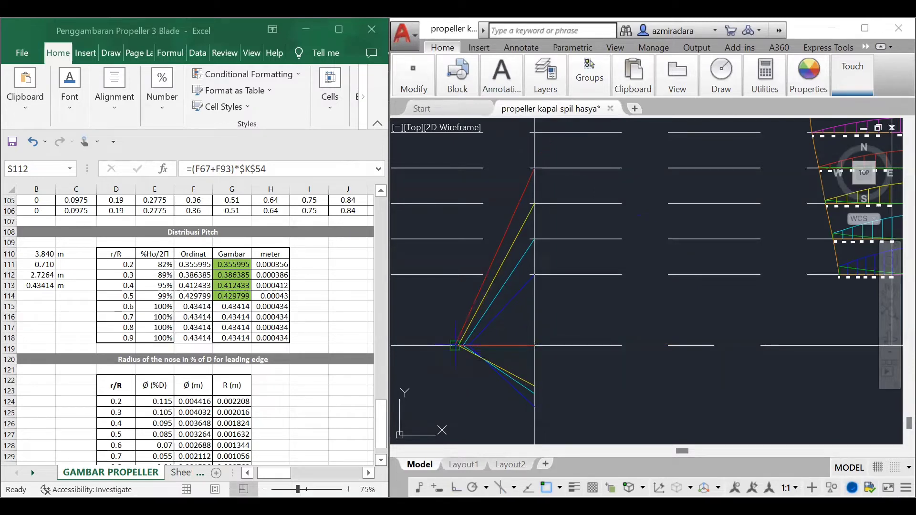
pyautogui.click(457, 346)
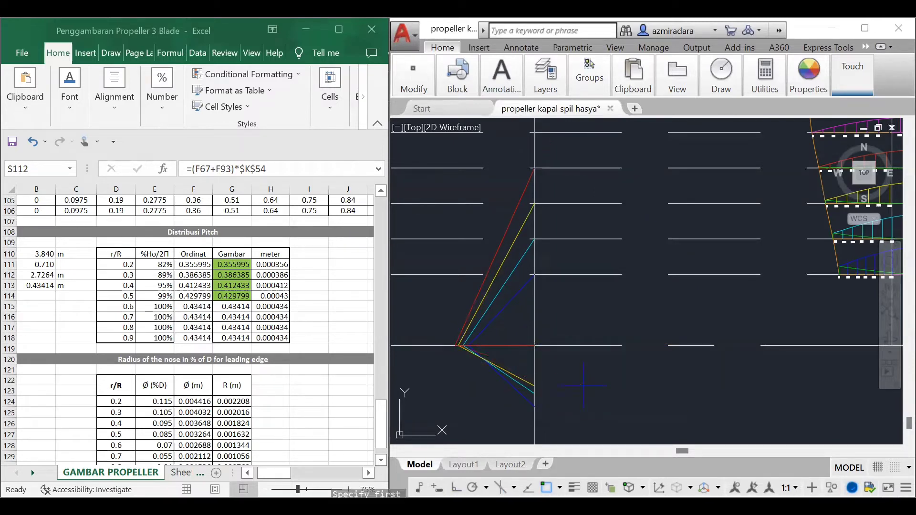
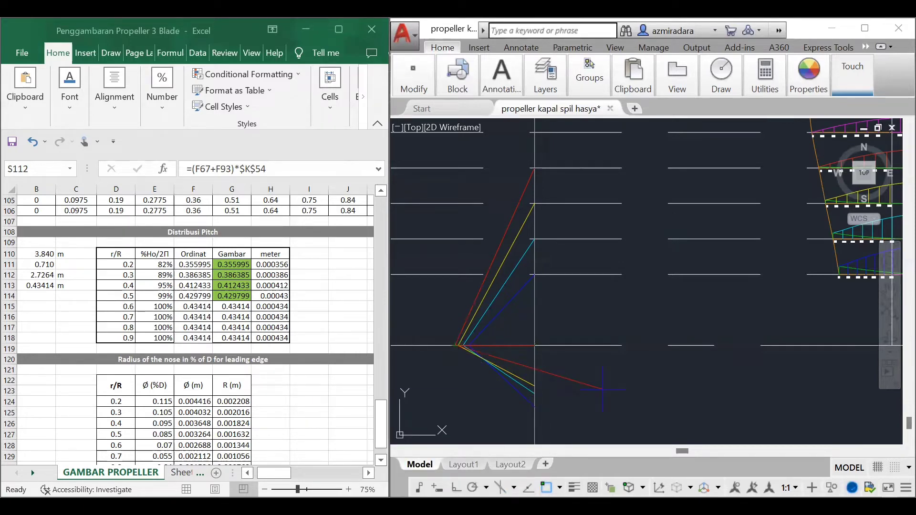
# Step: End the red line at 336° just past the vertical line and trim the part that extends beyond it
pyautogui.click(557, 389)
pyautogui.press('Escape')
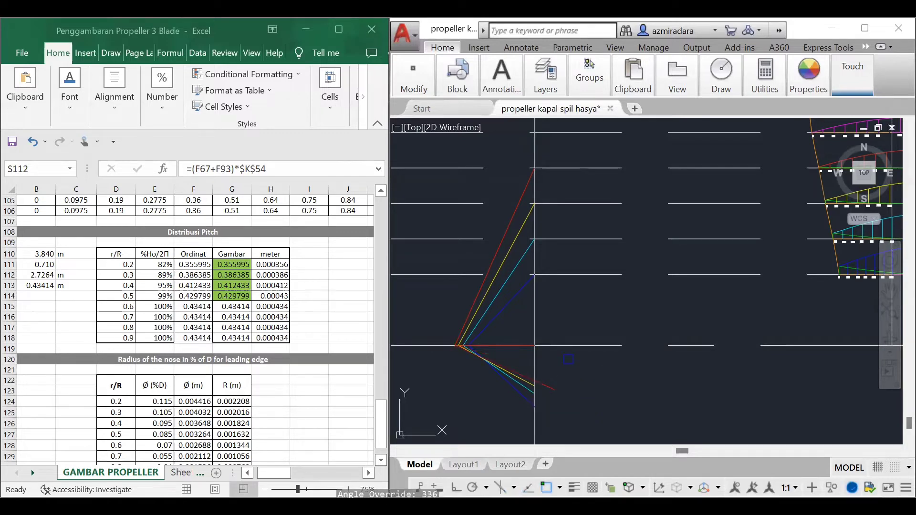
pyautogui.write('tr')
pyautogui.press('Return')
pyautogui.press('Return')
pyautogui.click(552, 384)
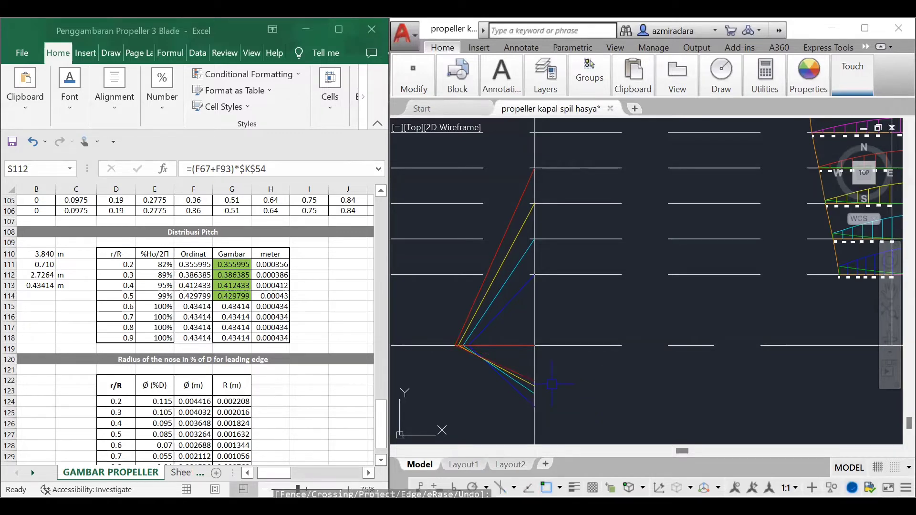
# Step: Draw a 0.43414 long magenta line left from the vertical line along the baseline and join its end to 0.6 R
pyautogui.click(817, 78)
pyautogui.click(759, 107)
pyautogui.click(766, 255)
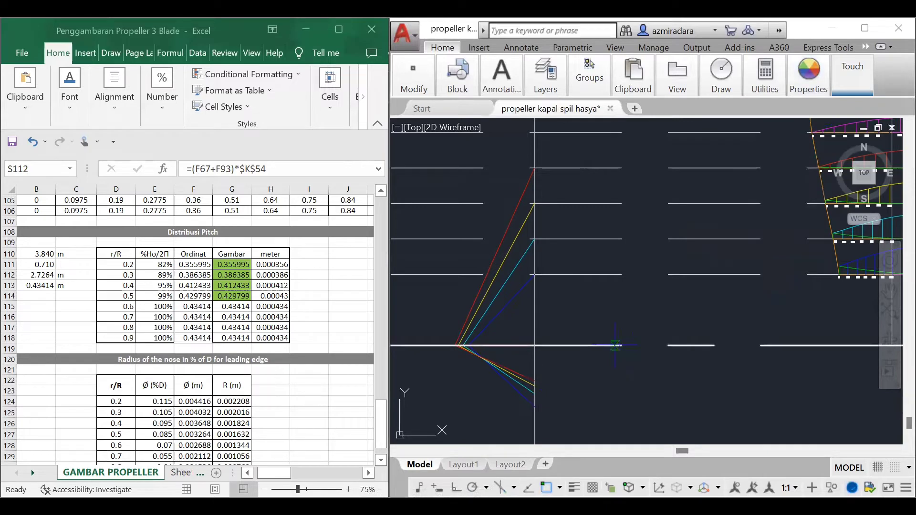
pyautogui.click(534, 346)
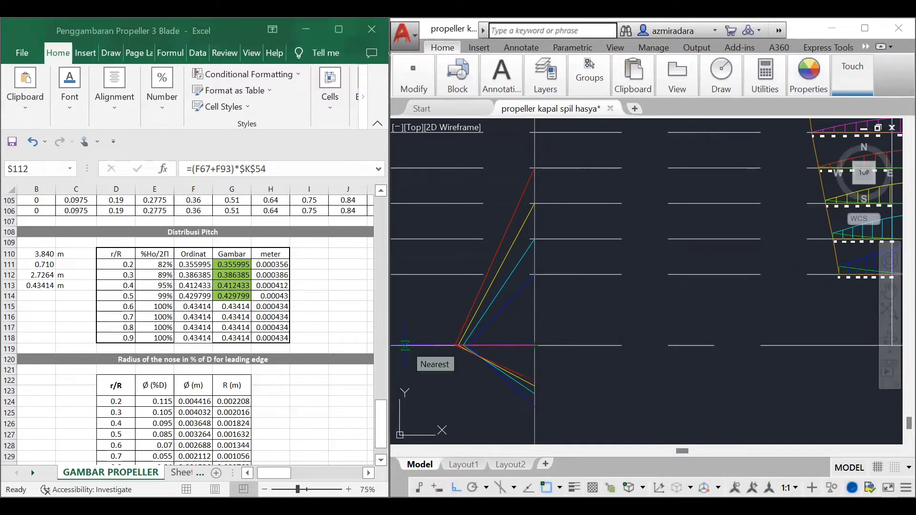
pyautogui.press('Escape')
pyautogui.press('Return')
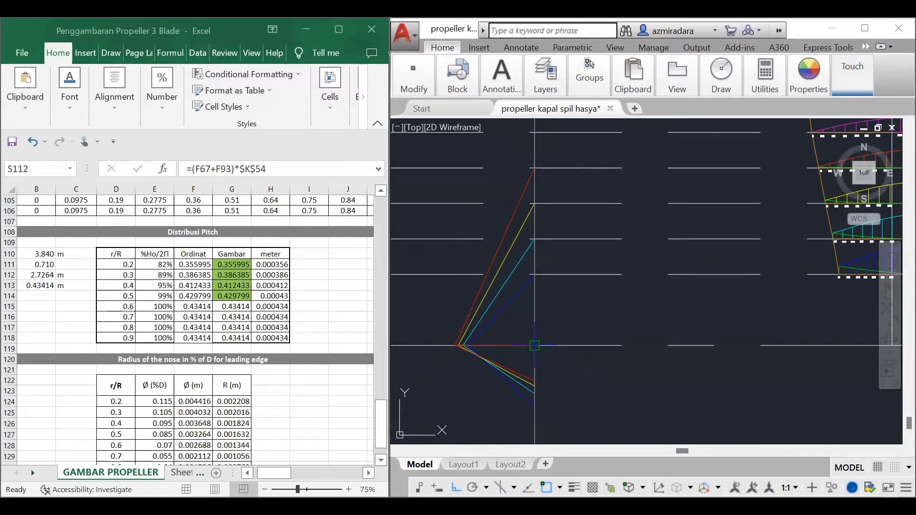
pyautogui.click(534, 345)
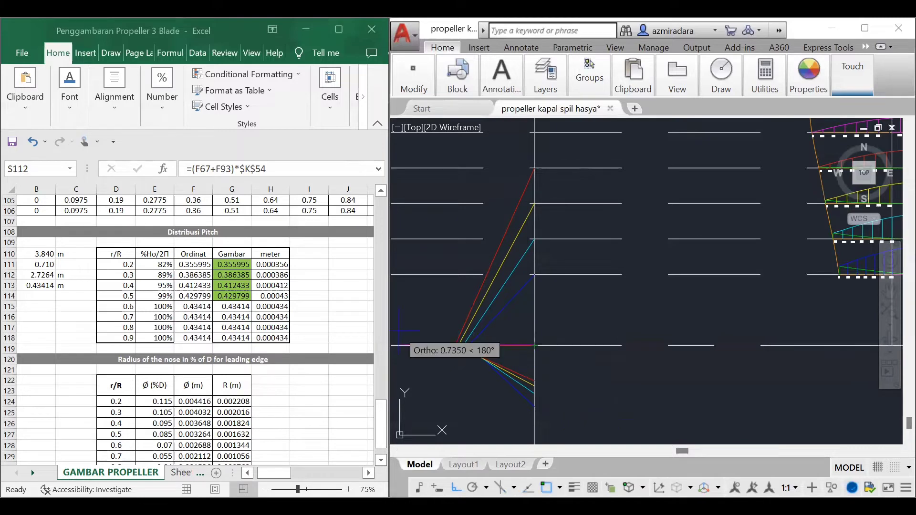
pyautogui.write('0.43414')
pyautogui.press('Return')
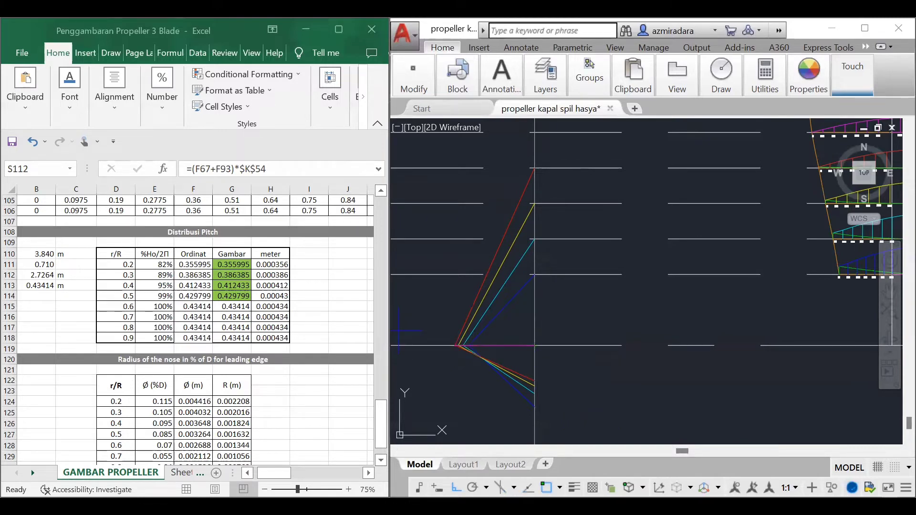
pyautogui.press('F8')
pyautogui.click(535, 132)
pyautogui.press('Escape')
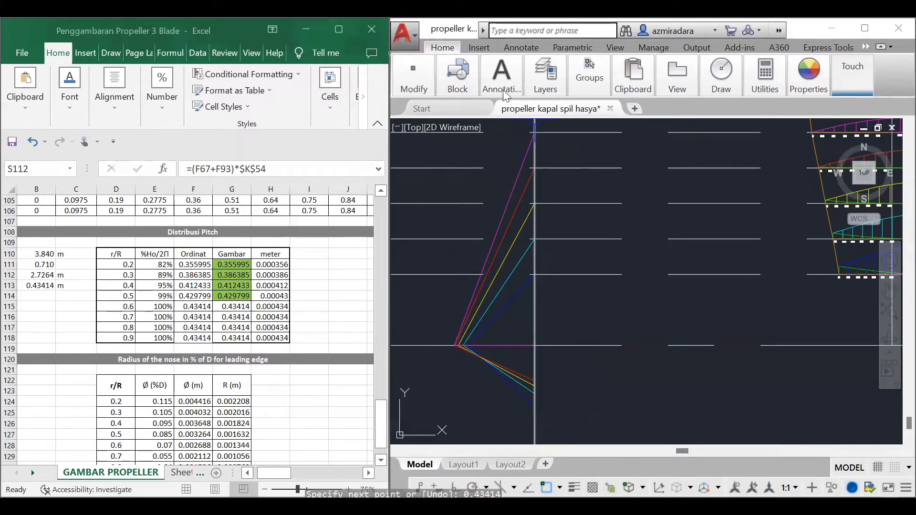
# Step: Measure the magenta 0.6 R line's angle and draw a magenta line at 339° from its lower corner across the vertical line
pyautogui.click(502, 77)
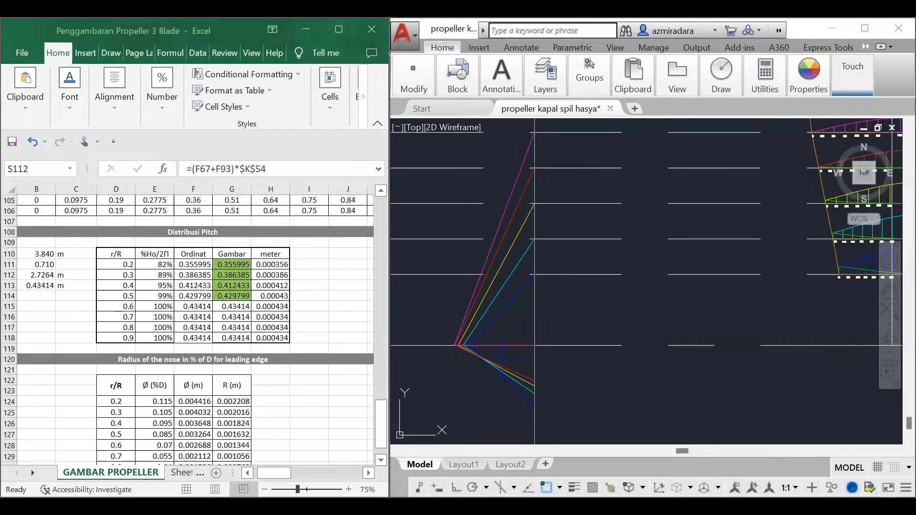
pyautogui.scroll(5, 477, 363)
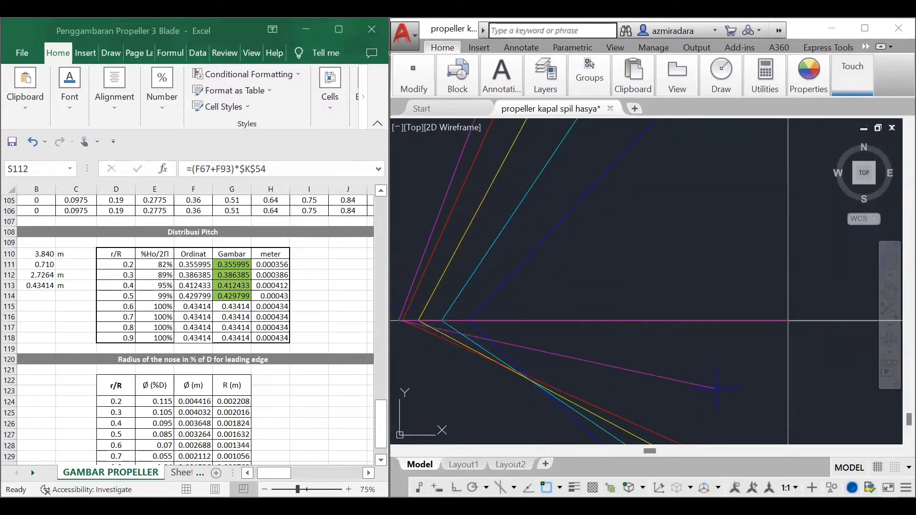
pyautogui.scroll(-3, 715, 389)
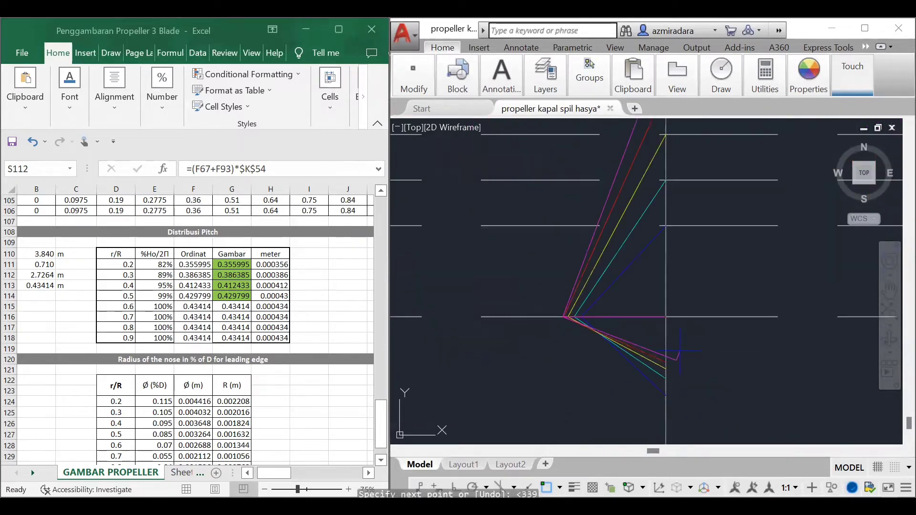
pyautogui.press('Escape')
# Step: Trim the part of the lower magenta line that extends beyond the vertical line
pyautogui.write('tr')
pyautogui.press('Return')
pyautogui.press('Return')
pyautogui.click(678, 359)
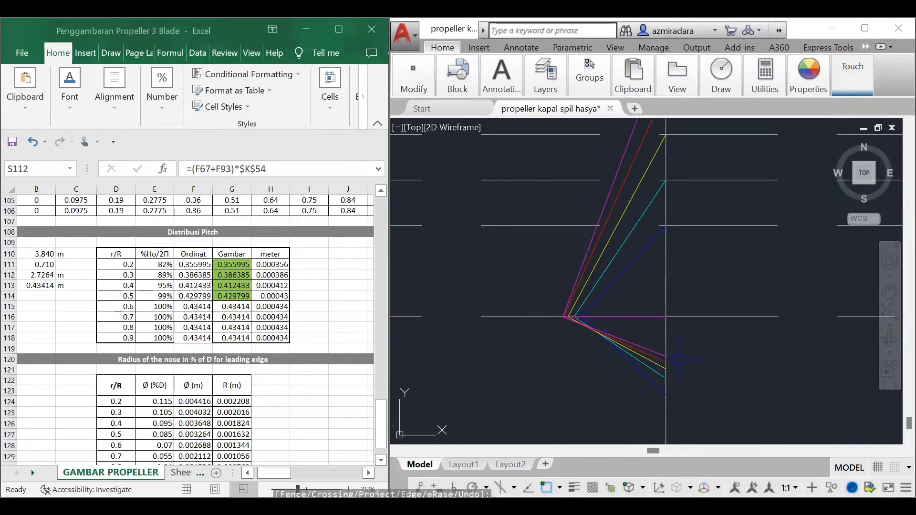
pyautogui.press('Escape')
# Step: Draw a green line from the left corner of the magenta pitch lines to the vertical line at 0.7 R
pyautogui.scroll(4, 599, 348)
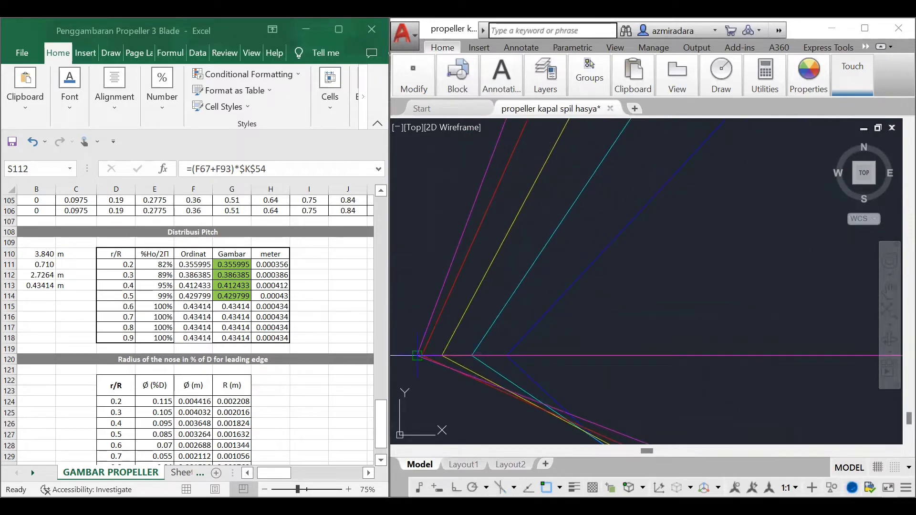
pyautogui.click(417, 356)
pyautogui.scroll(-10, 625, 360)
pyautogui.scroll(4, 805, 243)
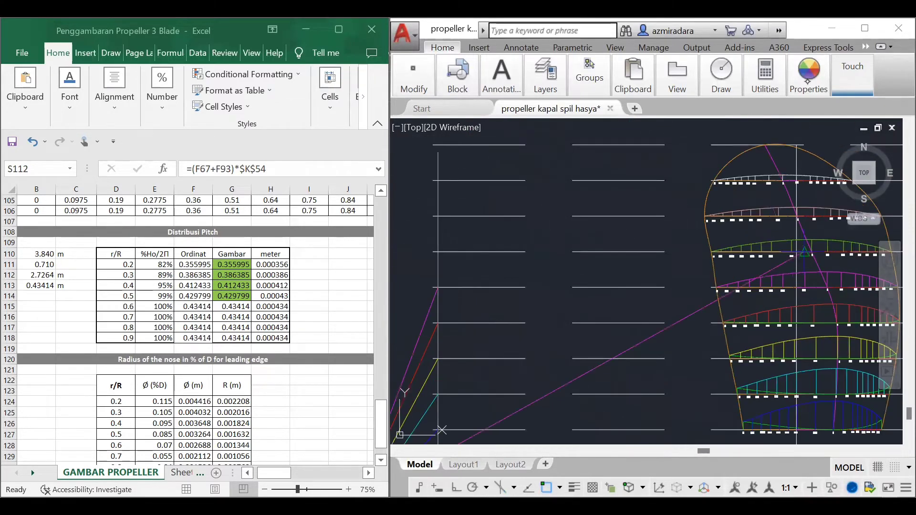
pyautogui.click(808, 80)
pyautogui.click(773, 110)
pyautogui.click(727, 257)
pyautogui.scroll(-4, 629, 344)
pyautogui.click(540, 300)
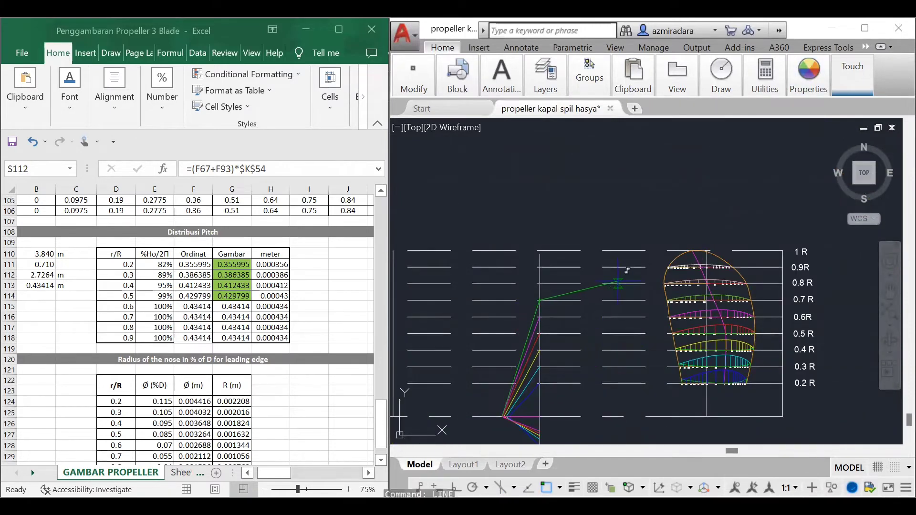
pyautogui.scroll(-4, 567, 327)
pyautogui.scroll(8, 593, 368)
pyautogui.moveTo(592, 367); pyautogui.dragTo(708, 354, button='middle')
pyautogui.scroll(-1, 697, 355)
pyautogui.press('Escape')
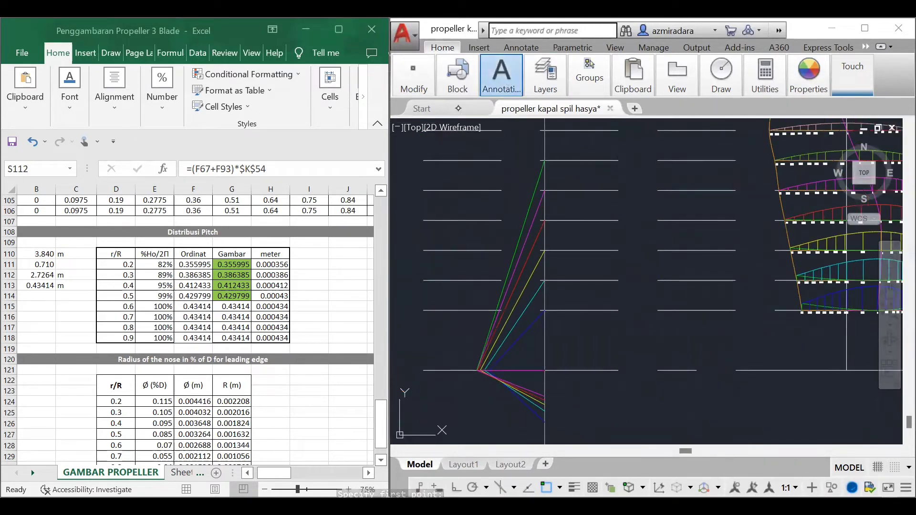
# Step: Measure the angle between the slanted green 0.7 R line and the baseline without keeping the dimension
pyautogui.click(458, 109)
pyautogui.click(530, 207)
pyautogui.click(528, 371)
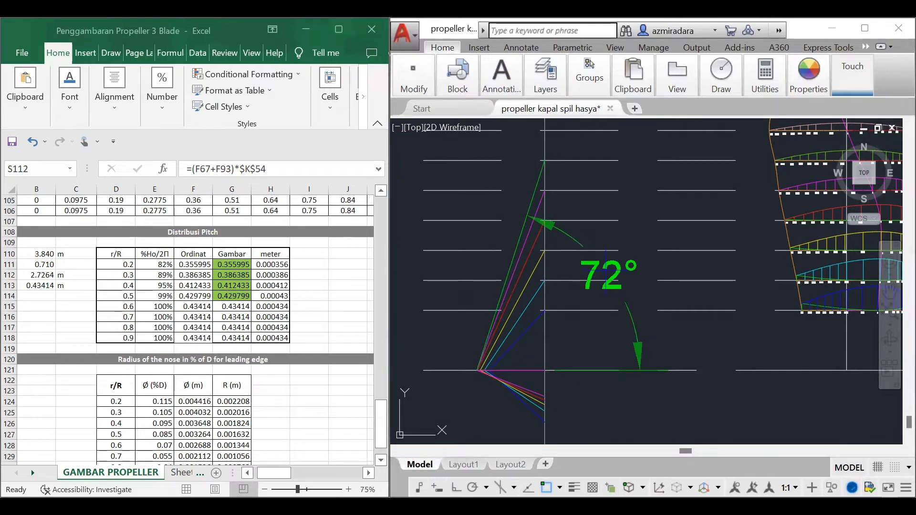
pyautogui.press('Escape')
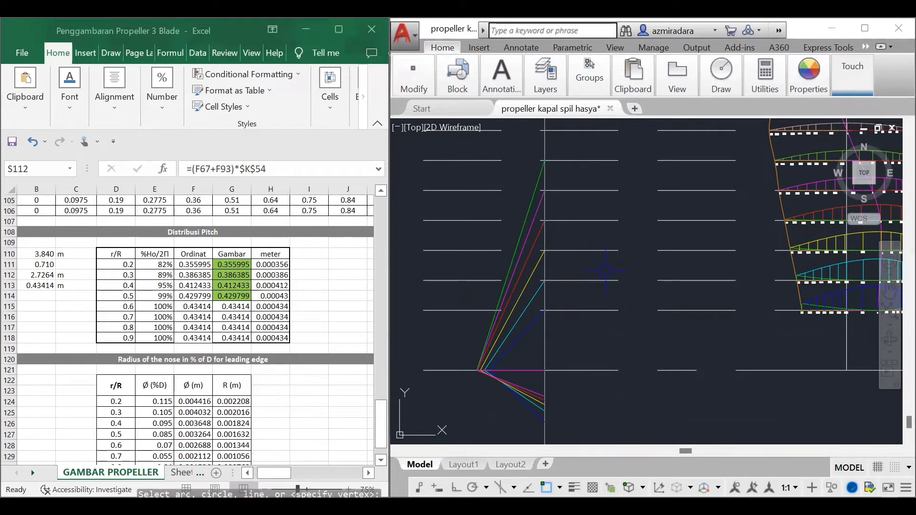
# Step: Draw a green line at 342° from the left corner of the pitch lines down across the vertical line
pyautogui.scroll(10, 490, 376)
pyautogui.moveTo(489, 376); pyautogui.dragTo(607, 397, button='middle')
pyautogui.click(477, 332)
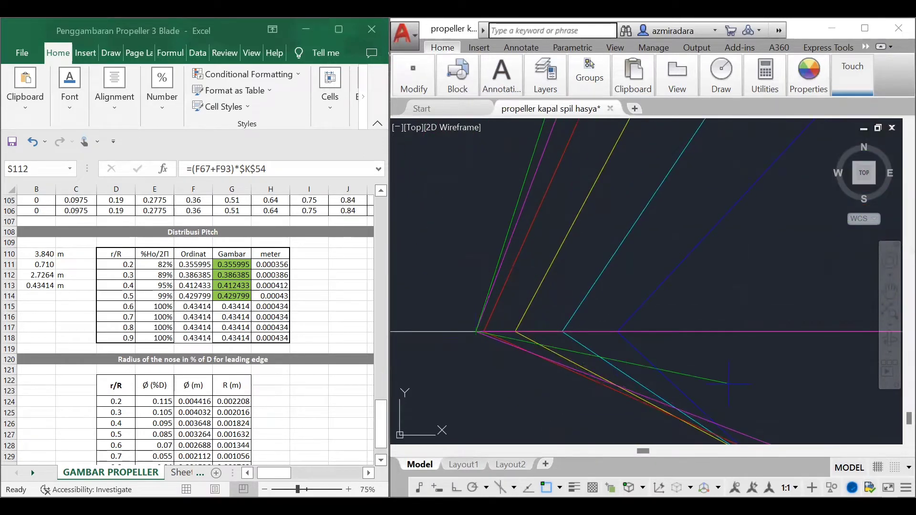
pyautogui.write('<-18')
pyautogui.press('Return')
pyautogui.scroll(-6, 607, 340)
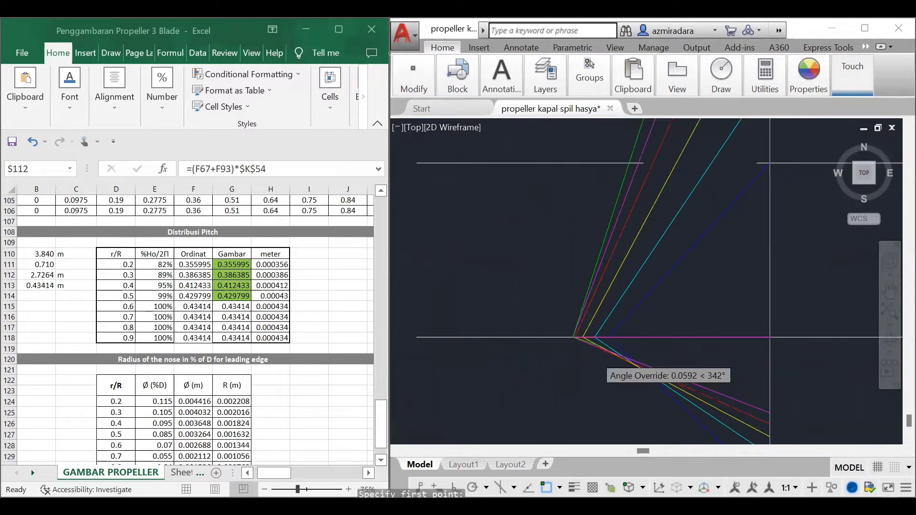
pyautogui.scroll(-2, 707, 339)
pyautogui.click(763, 383)
pyautogui.press('Return')
# Step: Trim the part of the lower green line that extends beyond the vertical line
pyautogui.write('tr')
pyautogui.press('Return')
pyautogui.press('Return')
pyautogui.click(756, 380)
# Step: Draw a line in colour 247,171,174 from the left corner of the pitch lines to the vertical line at 0.8 R
pyautogui.scroll(-2, 574, 355)
pyautogui.moveTo(574, 355); pyautogui.dragTo(470, 410, button='middle')
pyautogui.scroll(-2, 470, 411)
pyautogui.moveTo(826, 186); pyautogui.dragTo(801, 219, button='middle')
pyautogui.scroll(1, 797, 210)
pyautogui.click(808, 77)
pyautogui.click(809, 109)
pyautogui.click(809, 182)
pyautogui.scroll(-3, 634, 301)
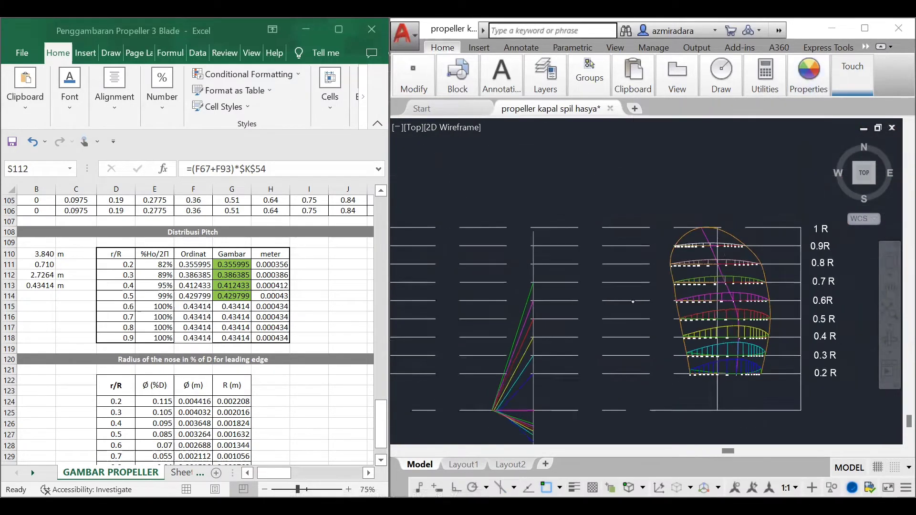
pyautogui.moveTo(516, 434); pyautogui.dragTo(573, 365, button='middle')
pyautogui.scroll(1, 575, 372)
pyautogui.scroll(6, 543, 330)
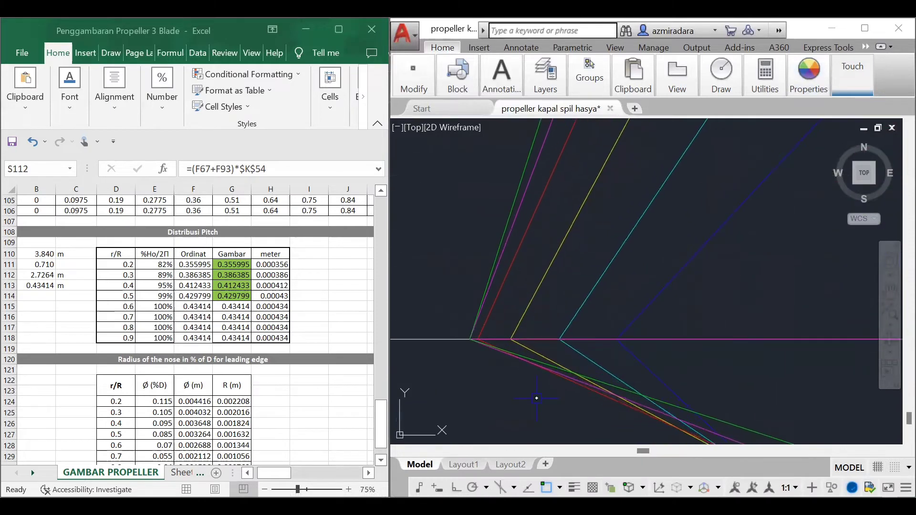
pyautogui.click(471, 339)
pyautogui.scroll(-6, 601, 301)
pyautogui.moveTo(597, 323); pyautogui.dragTo(496, 482, button='middle')
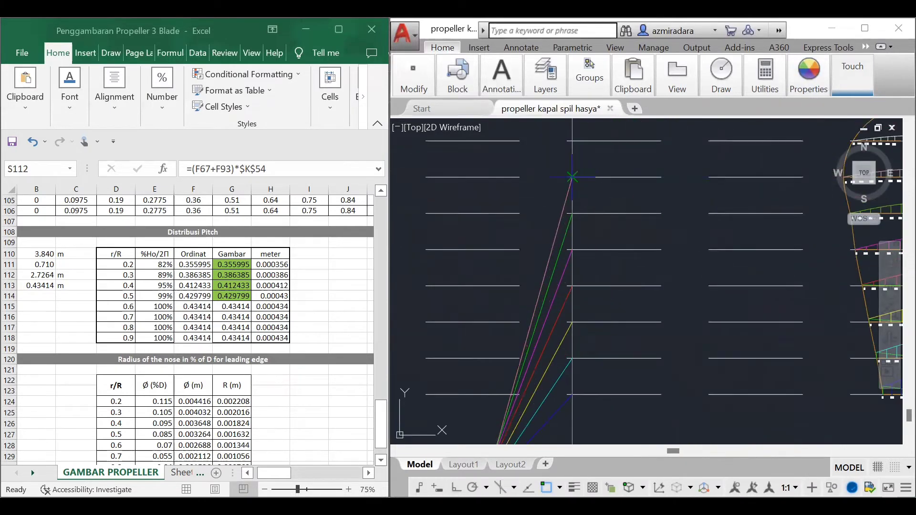
pyautogui.click(573, 177)
pyautogui.press('Return')
# Step: Measure the angle between the slanted pink 0.8 R line and the baseline without keeping the dimension
pyautogui.click(502, 76)
pyautogui.click(454, 108)
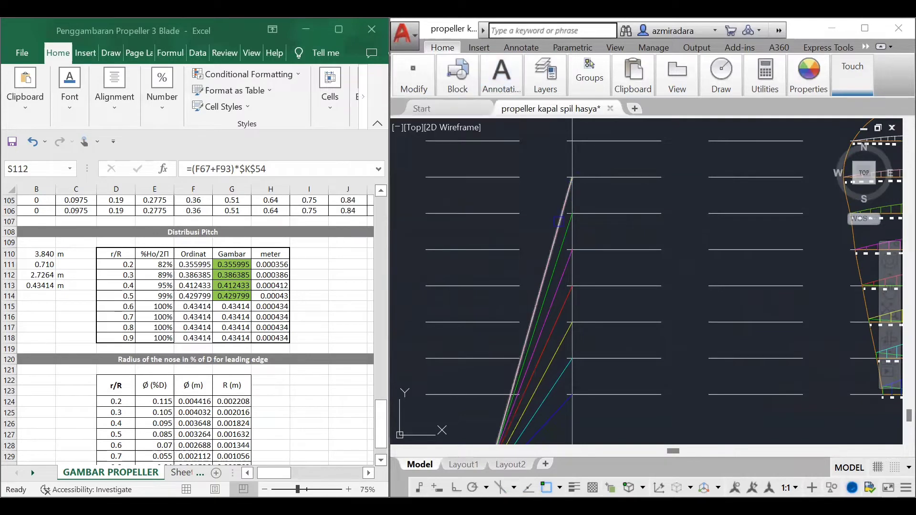
pyautogui.click(559, 221)
pyautogui.scroll(-5, 673, 253)
pyautogui.scroll(5, 667, 343)
pyautogui.click(577, 287)
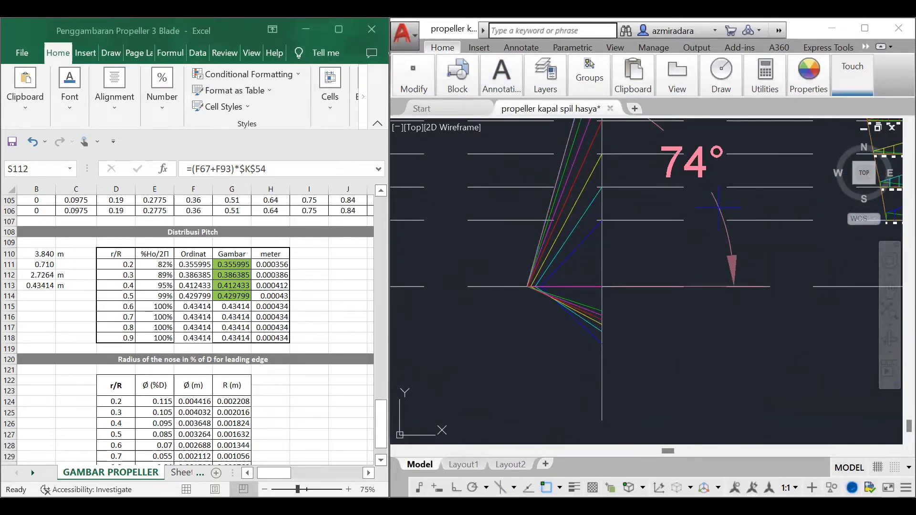
pyautogui.press('Escape')
# Step: Draw a pink line at 344° from the left corner of the pitch lines down across the vertical line
pyautogui.scroll(5, 572, 278)
pyautogui.moveTo(425, 313); pyautogui.dragTo(553, 289, button='middle')
pyautogui.scroll(7, 554, 289)
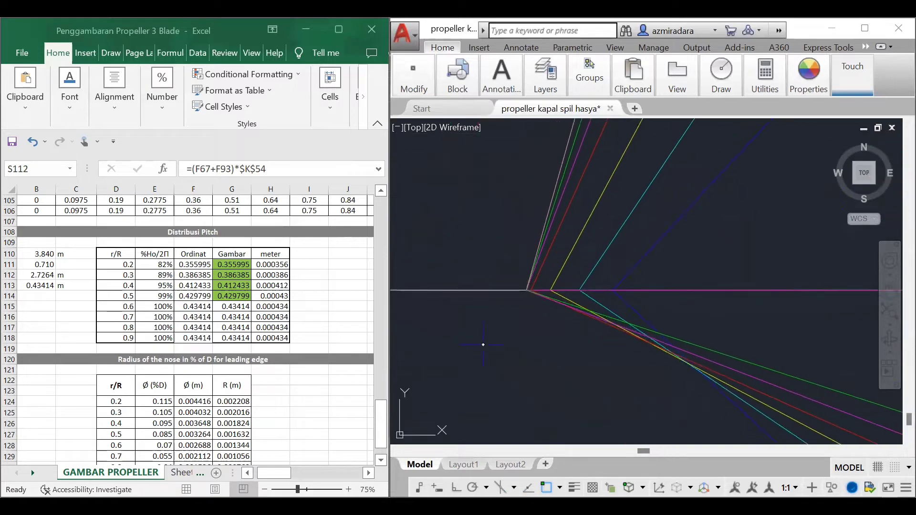
pyautogui.click(468, 296)
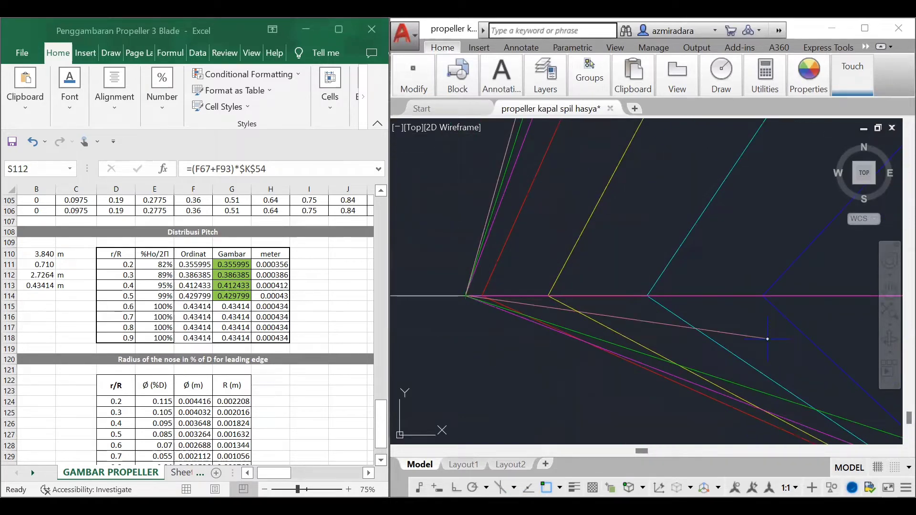
pyautogui.write('<344')
pyautogui.press('Return')
pyautogui.scroll(-10, 647, 335)
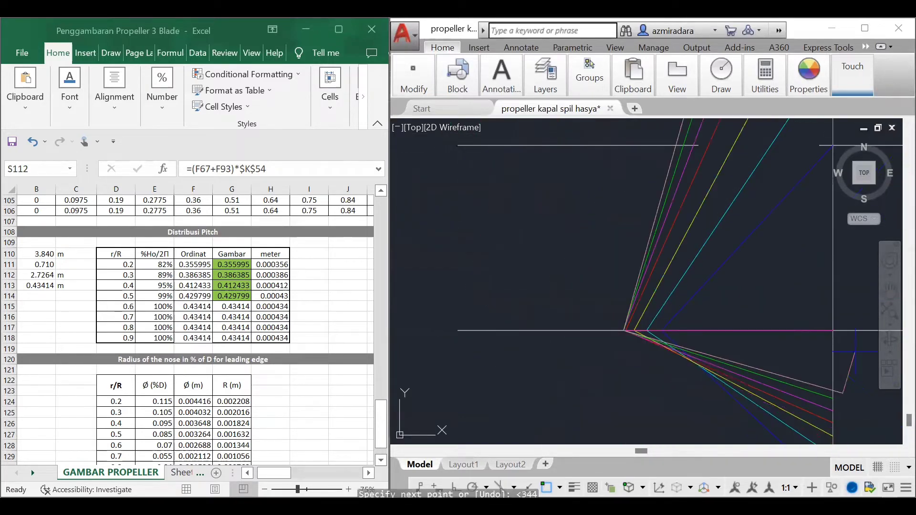
pyautogui.click(855, 352)
pyautogui.press('Escape')
# Step: Trim the part of the lower pink line that extends beyond the vertical line
pyautogui.scroll(-3, 692, 296)
pyautogui.write('tr')
pyautogui.press('Return')
pyautogui.press('Return')
pyautogui.click(783, 353)
pyautogui.scroll(-5, 530, 313)
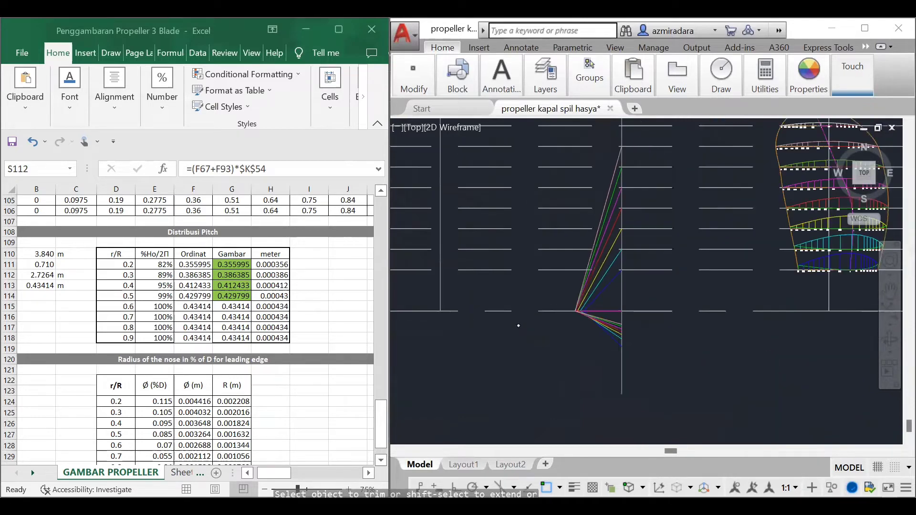
# Step: Draw a light grey line from the left corner of the pitch lines to the vertical line at 0.9 R
pyautogui.scroll(-2, 519, 326)
pyautogui.click(809, 76)
pyautogui.click(756, 107)
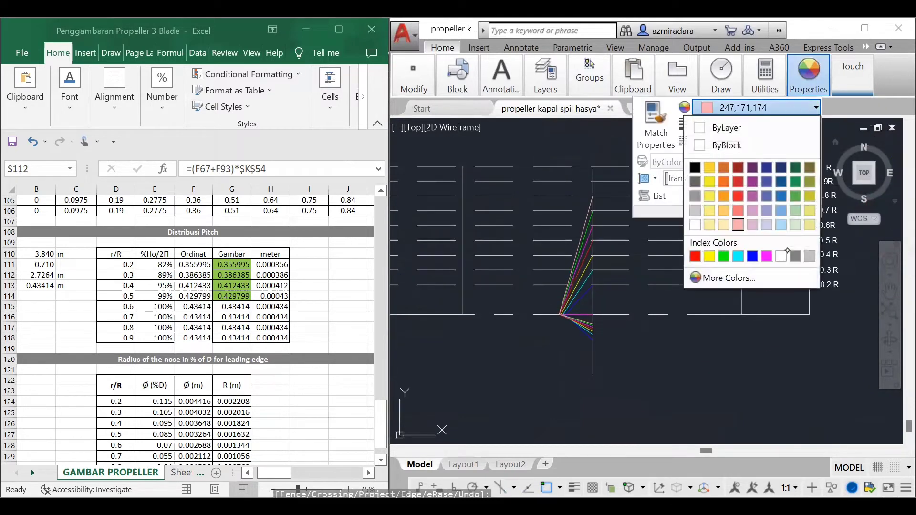
pyautogui.click(810, 257)
pyautogui.scroll(6, 606, 377)
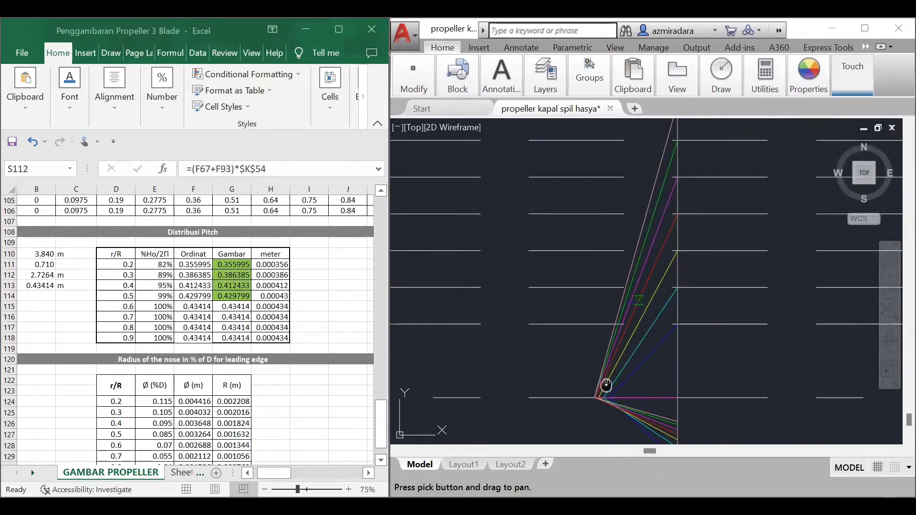
pyautogui.scroll(-5, 628, 360)
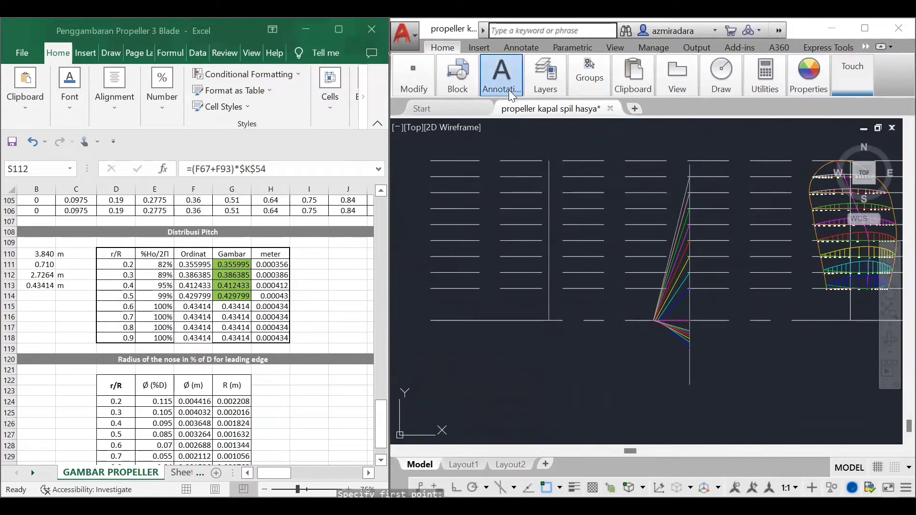
# Step: Measure the angle between the slanted light grey 0.9 R line and the baseline without keeping the dimension
pyautogui.scroll(2, 759, 229)
pyautogui.click(619, 186)
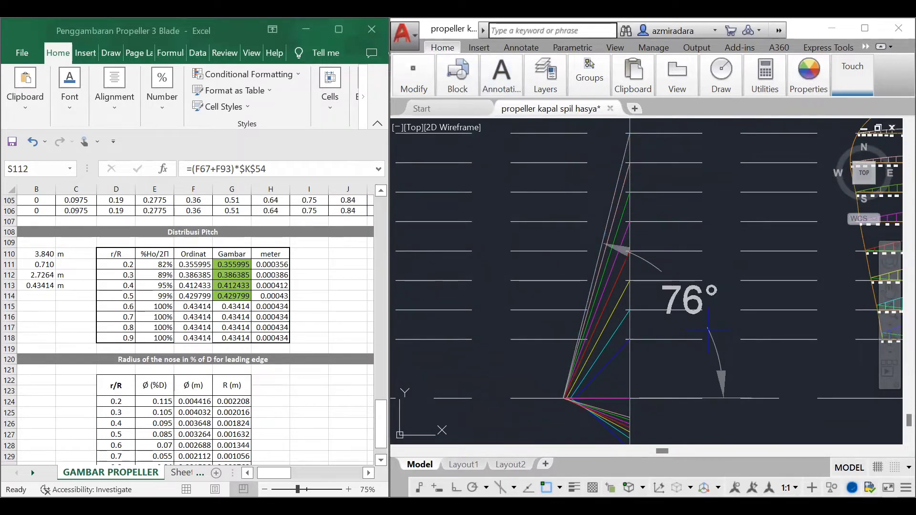
pyautogui.press('Escape')
# Step: Draw a light grey line at 346° from the left corner of the pitch lines to just past the vertical line
pyautogui.scroll(3, 629, 338)
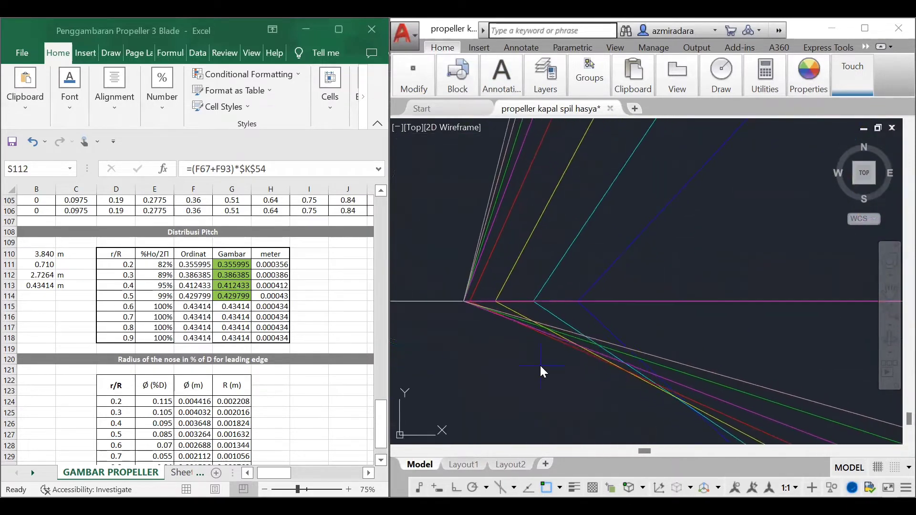
pyautogui.click(464, 301)
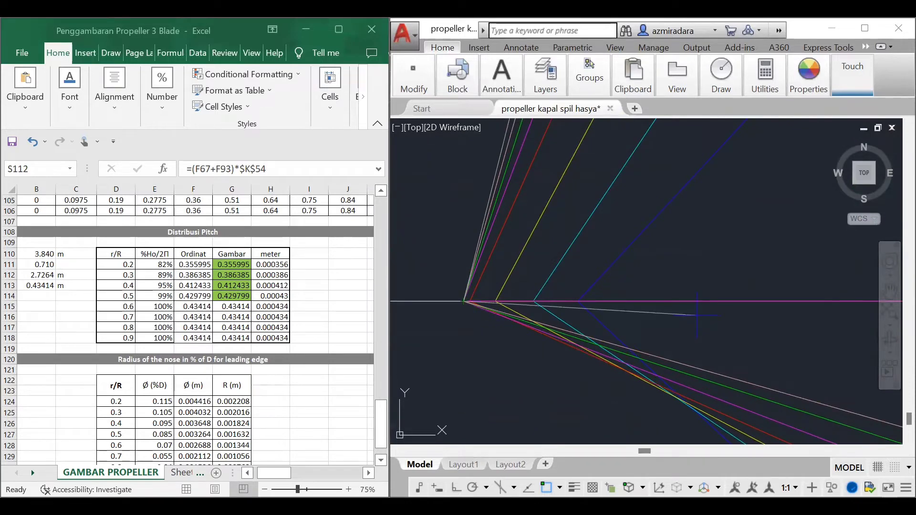
pyautogui.scroll(-3, 698, 315)
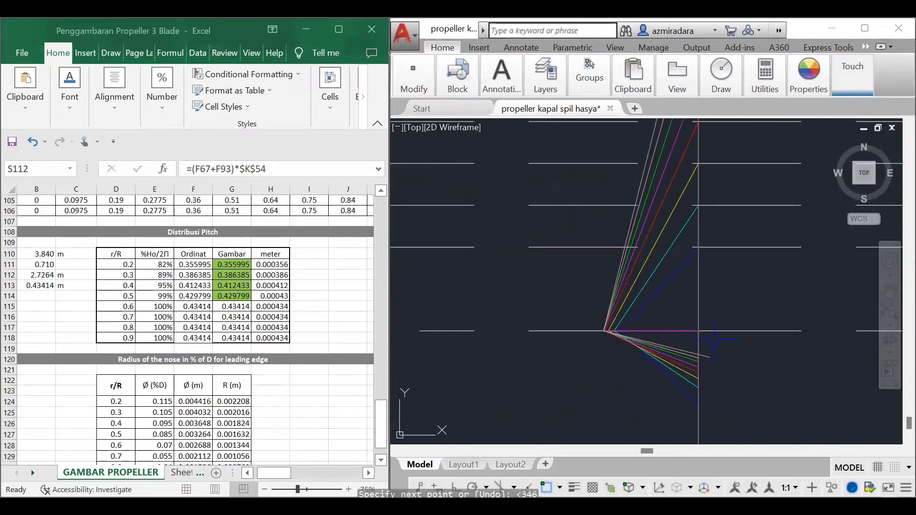
# Step: Finish the 346° light grey line and trim the part that extends beyond the vertical line
pyautogui.click(715, 339)
pyautogui.press('Escape')
pyautogui.write('tr')
pyautogui.press('Return')
pyautogui.press('Return')
pyautogui.click(706, 356)
pyautogui.scroll(-5, 599, 335)
pyautogui.scroll(3, 773, 329)
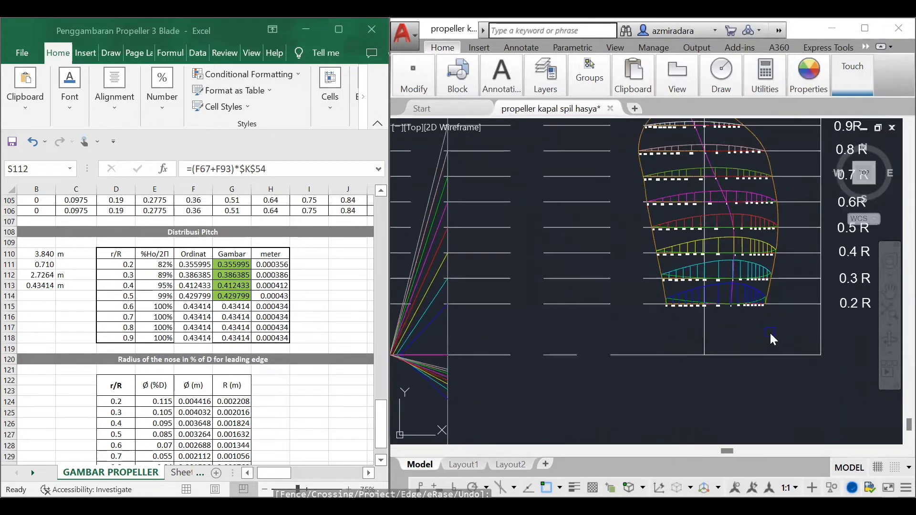
pyautogui.scroll(-1, 775, 340)
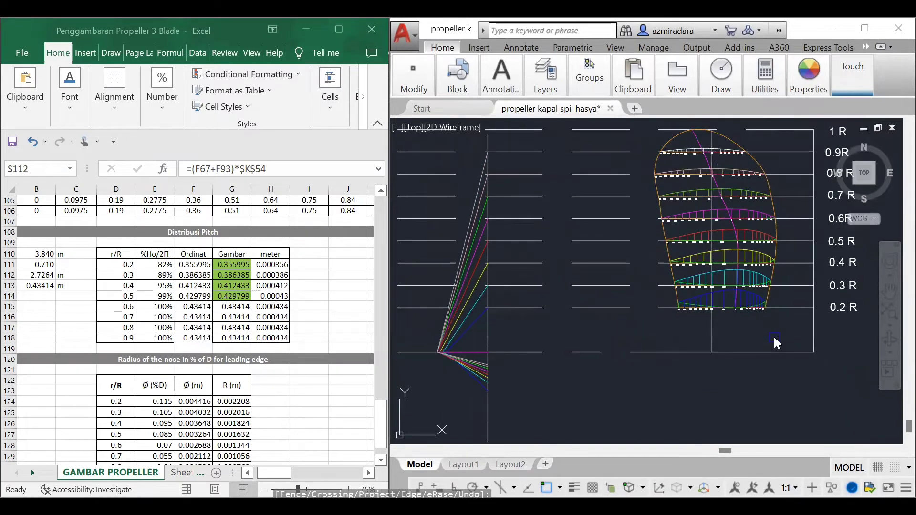
pyautogui.scroll(4, 461, 358)
pyautogui.moveTo(462, 358); pyautogui.dragTo(577, 381, button='middle')
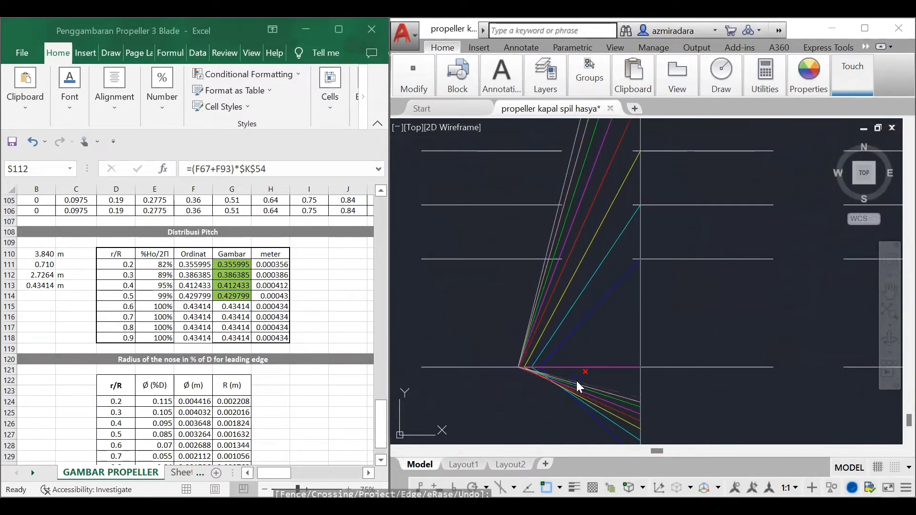
pyautogui.click(576, 381)
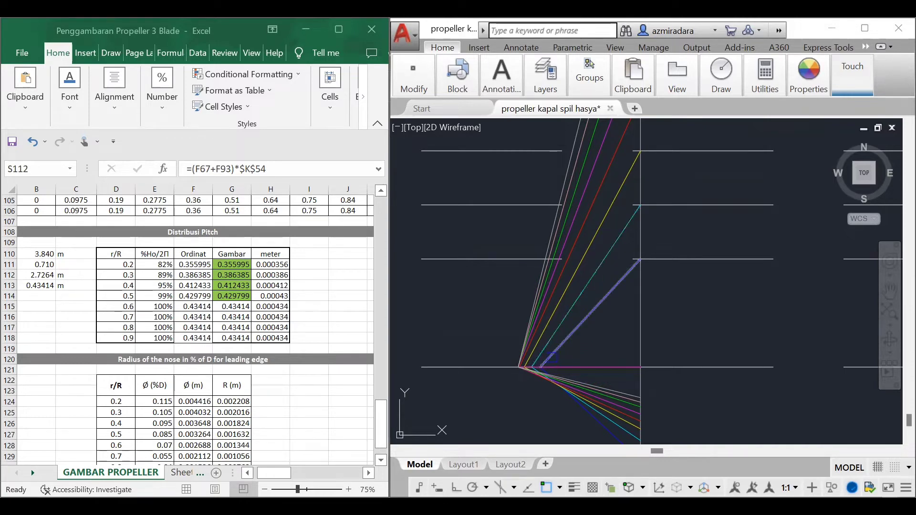
# Step: Copy the upper slanted blue 0.2 R pitch line from its lower endpoint to the trailing corner at -1 of the 0.2 R blade section
pyautogui.click(552, 358)
pyautogui.write('CP')
pyautogui.press('Return')
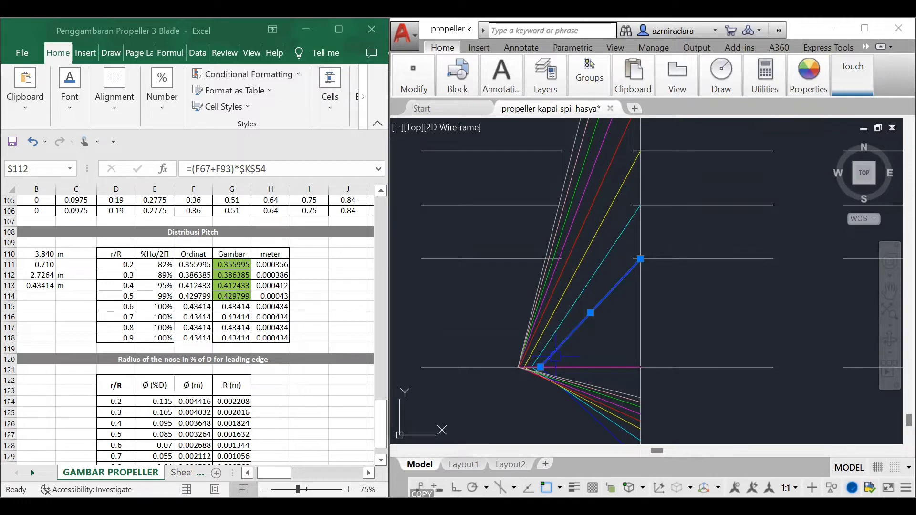
pyautogui.click(544, 365)
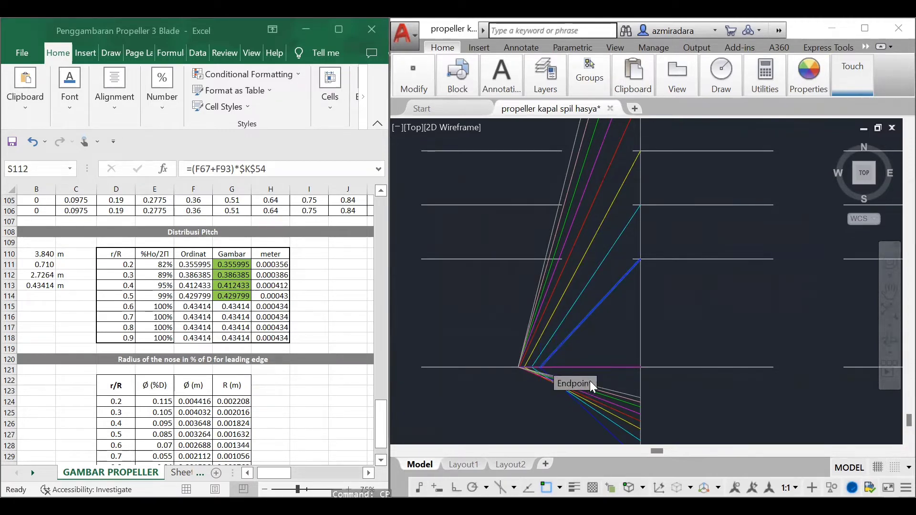
pyautogui.scroll(4, 590, 380)
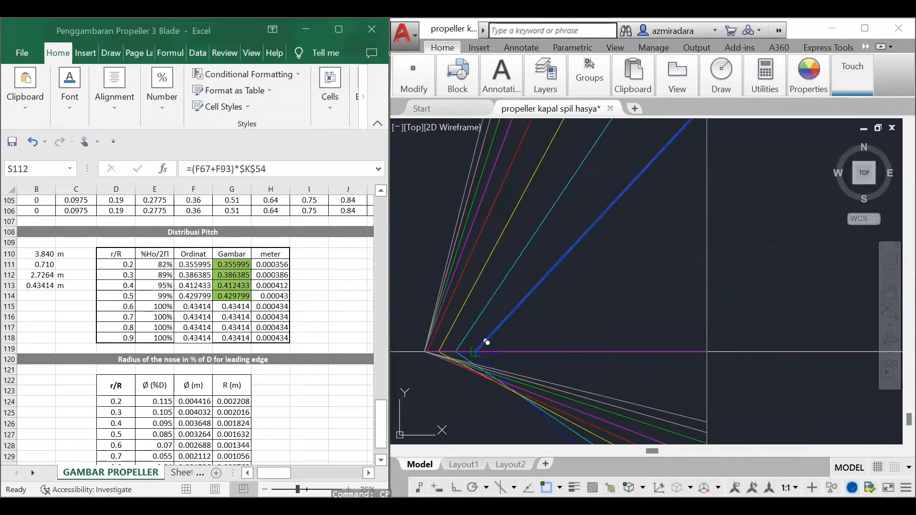
pyautogui.scroll(-9, 578, 330)
pyautogui.moveTo(576, 335); pyautogui.dragTo(645, 316, button='middle')
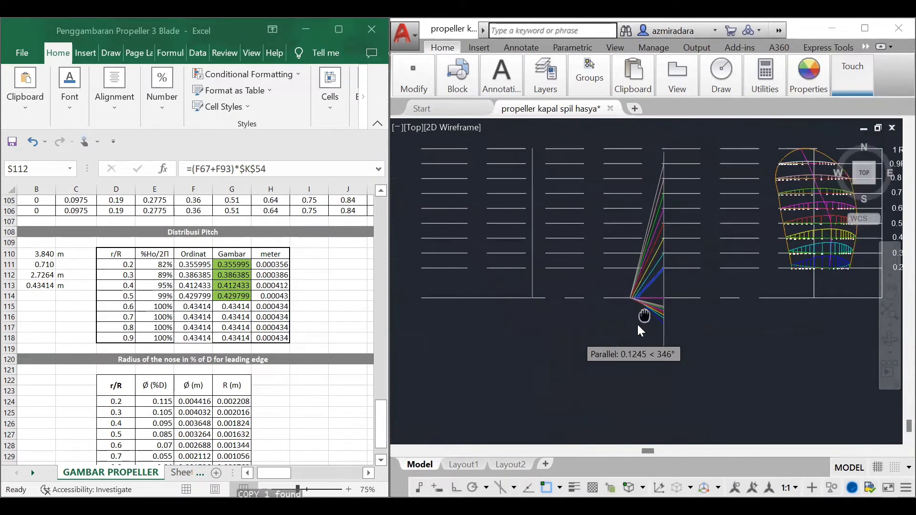
pyautogui.scroll(-1, 645, 316)
pyautogui.scroll(6, 790, 267)
pyautogui.scroll(4, 689, 289)
pyautogui.moveTo(689, 290); pyautogui.dragTo(689, 299, button='middle')
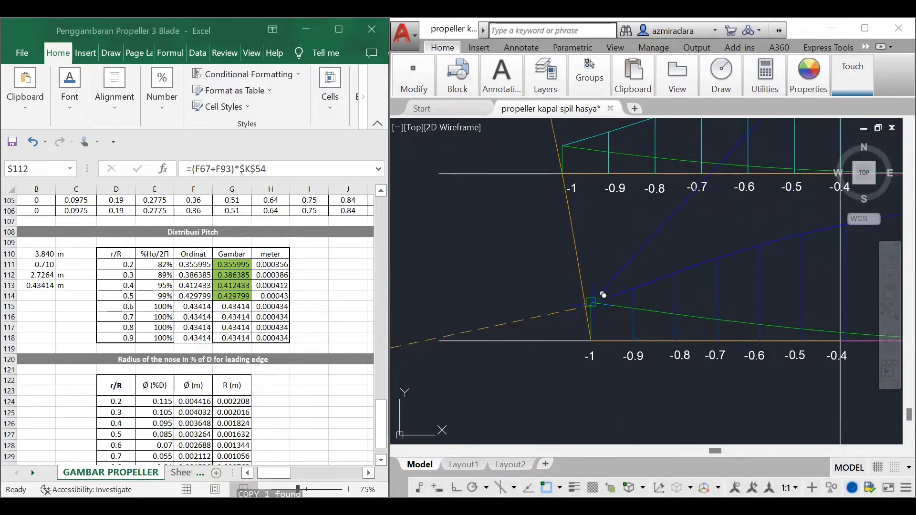
pyautogui.click(593, 304)
pyautogui.press('Escape')
pyautogui.scroll(-4, 660, 322)
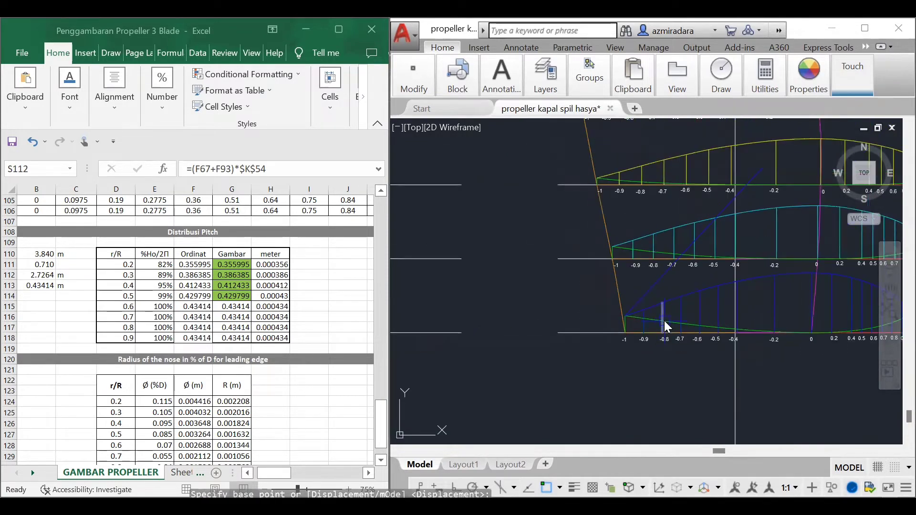
# Step: Copy the upper slanted blue 0.2 R pitch line from its upper endpoint to the right-hand corner of the 0.2 R blade section
pyautogui.scroll(-5, 665, 320)
pyautogui.scroll(-1, 744, 275)
pyautogui.scroll(4, 482, 339)
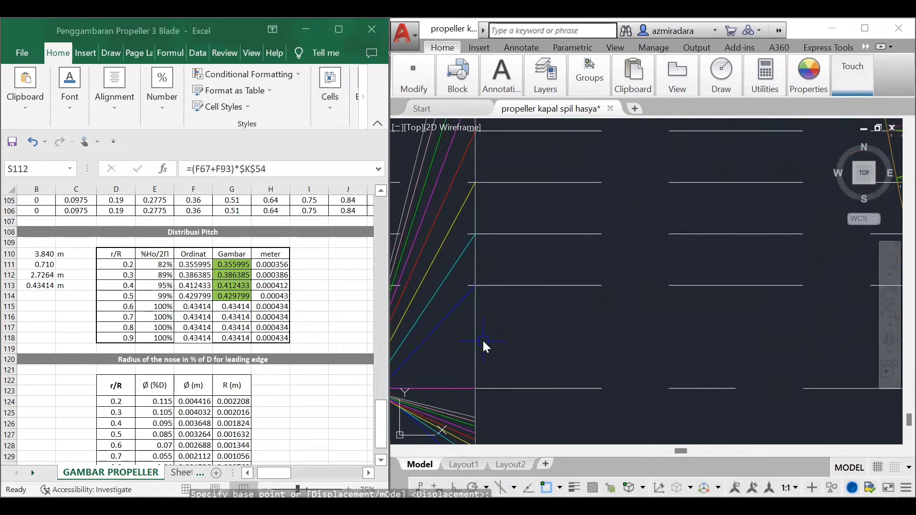
pyautogui.click(451, 313)
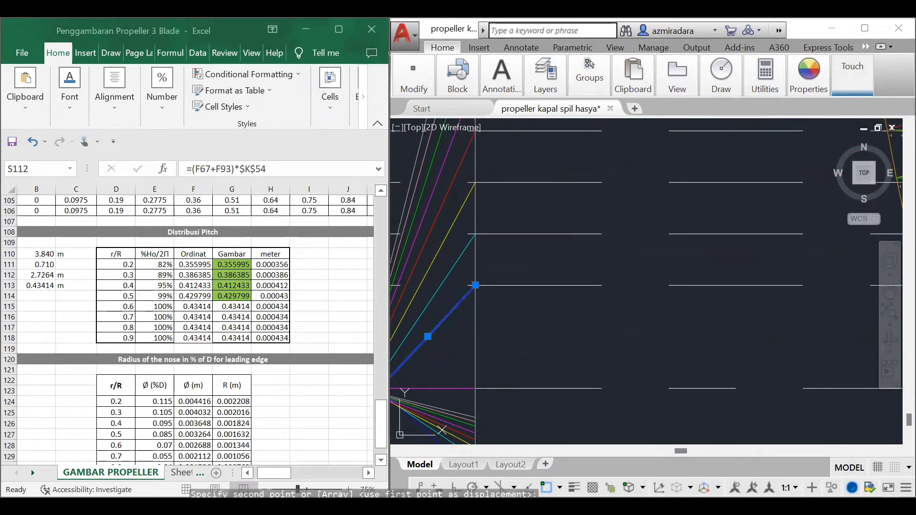
pyautogui.scroll(-4, 539, 347)
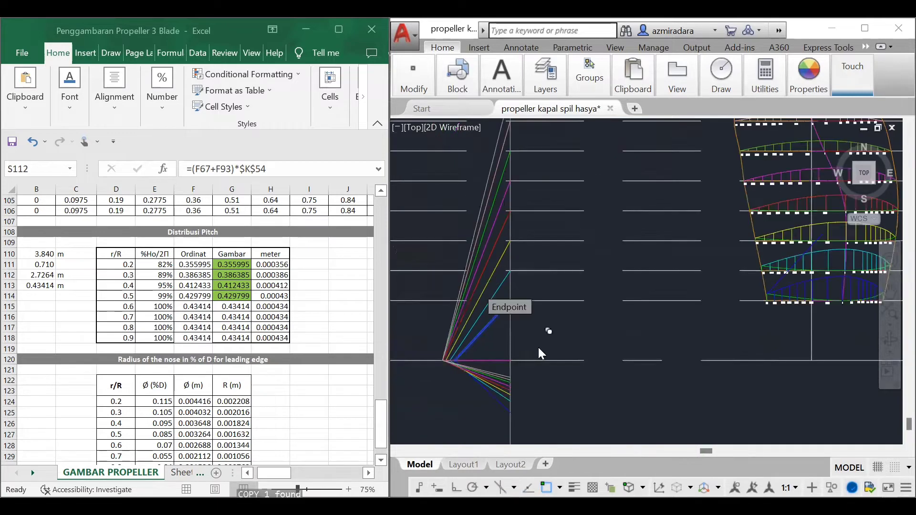
pyautogui.scroll(7, 794, 334)
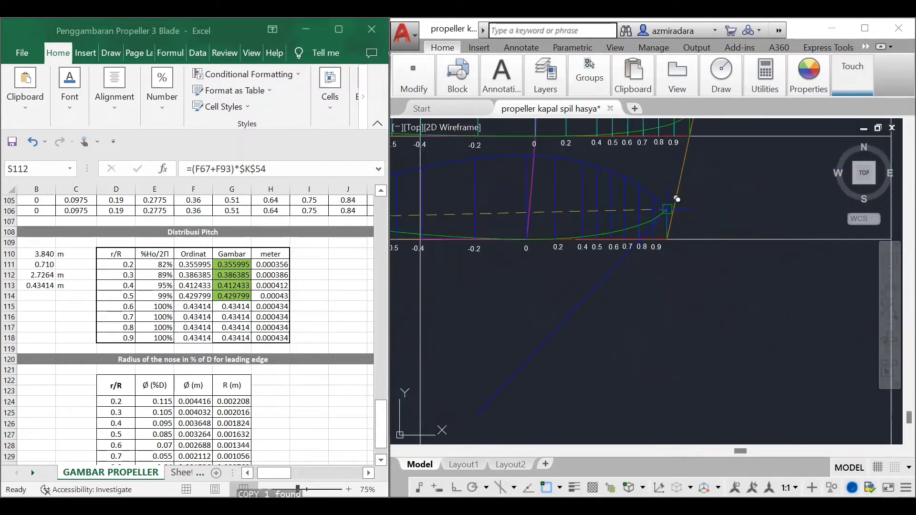
pyautogui.scroll(-6, 706, 297)
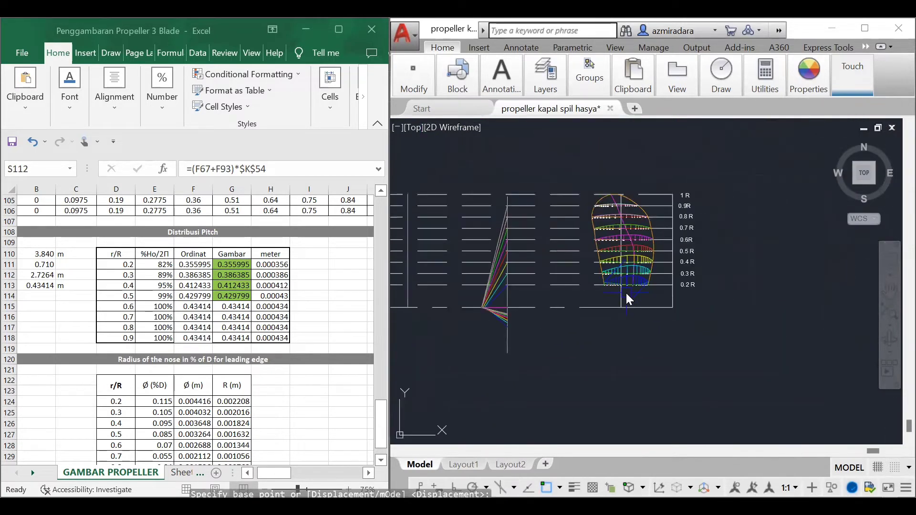
# Step: Copy the lower blue 0.2 R line from its midpoint to where the vertical line crosses the 0.2 R section baseline near -0.4
pyautogui.scroll(7, 485, 311)
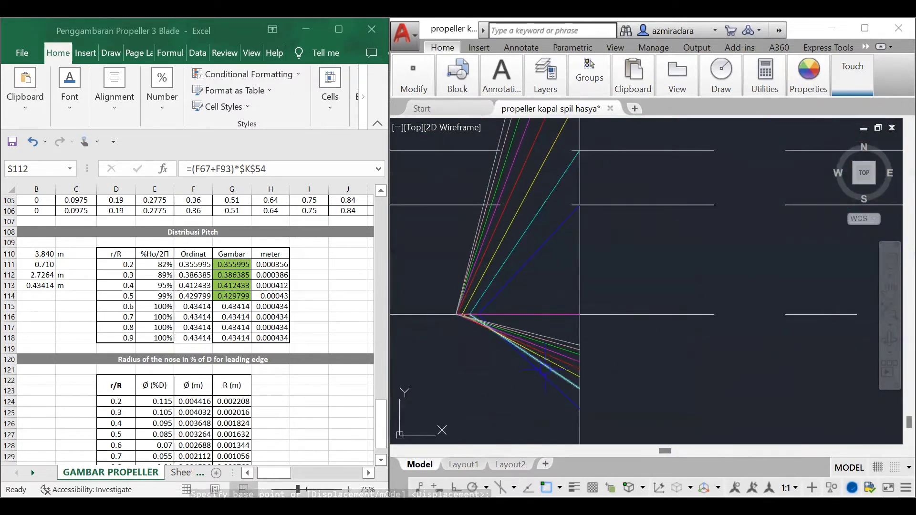
pyautogui.click(542, 378)
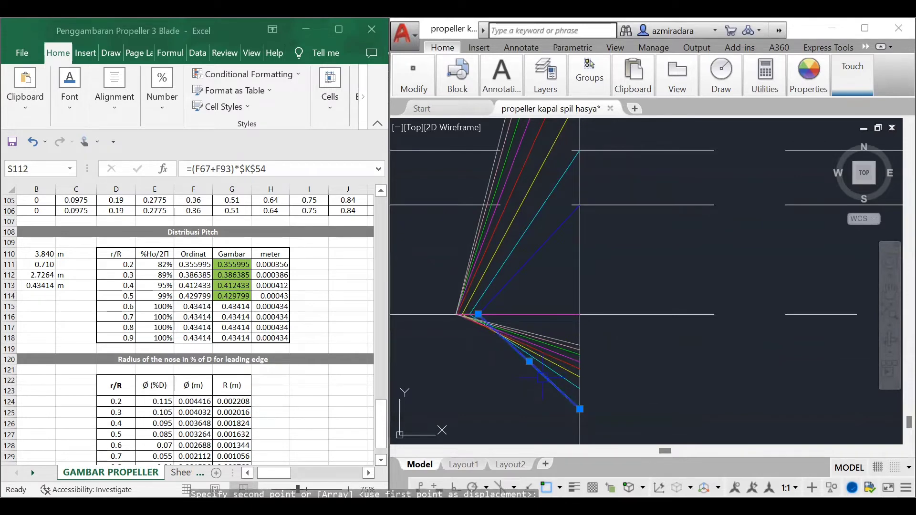
pyautogui.write('cp')
pyautogui.press('Return')
pyautogui.scroll(2, 523, 356)
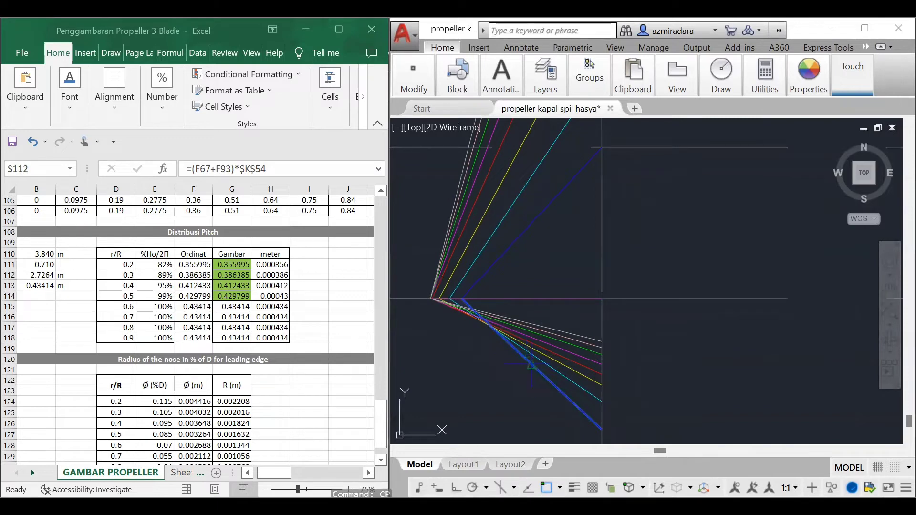
pyautogui.click(531, 365)
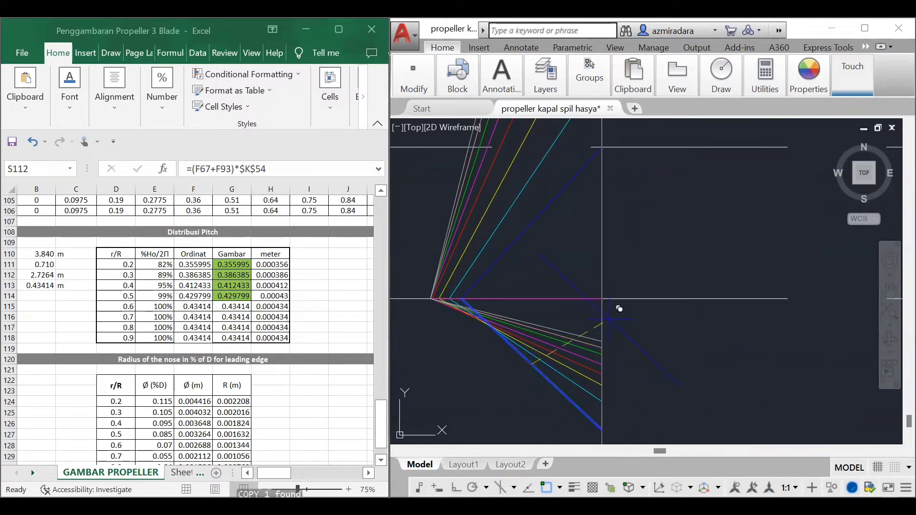
pyautogui.scroll(-3, 529, 342)
pyautogui.scroll(5, 781, 328)
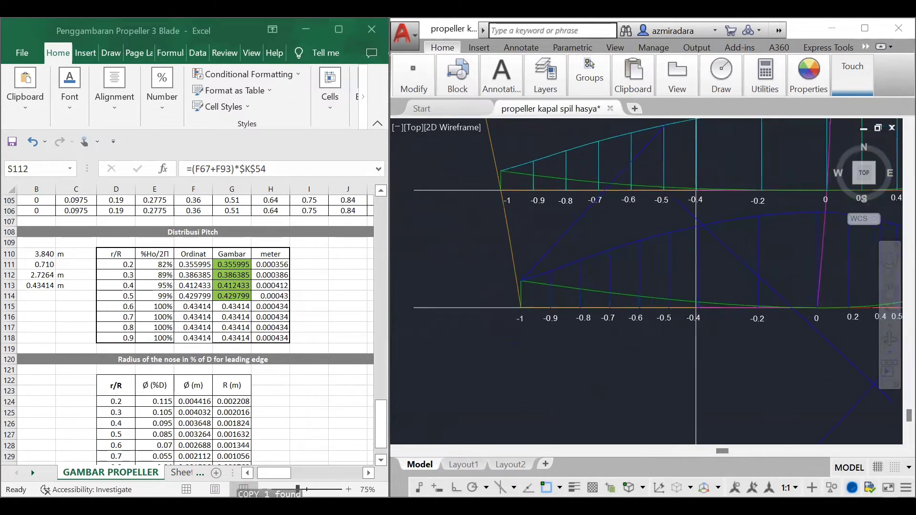
pyautogui.scroll(3, 661, 325)
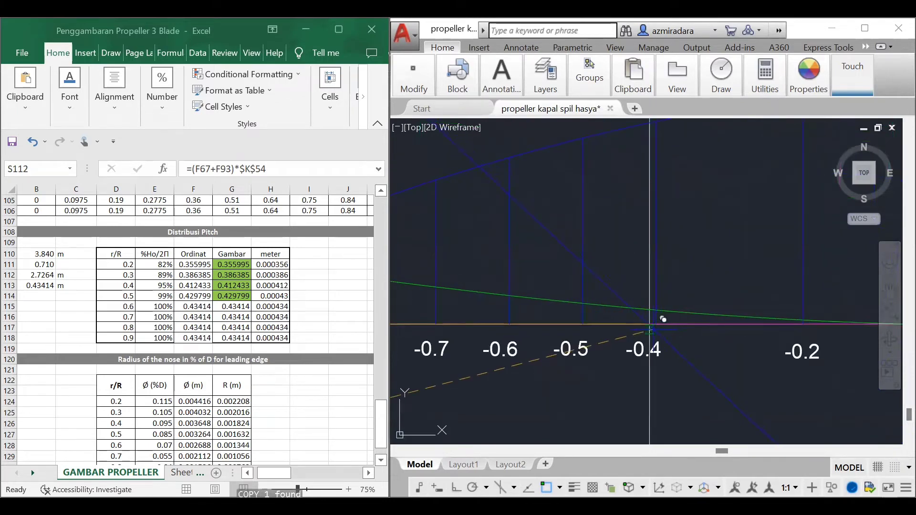
pyautogui.scroll(2, 653, 368)
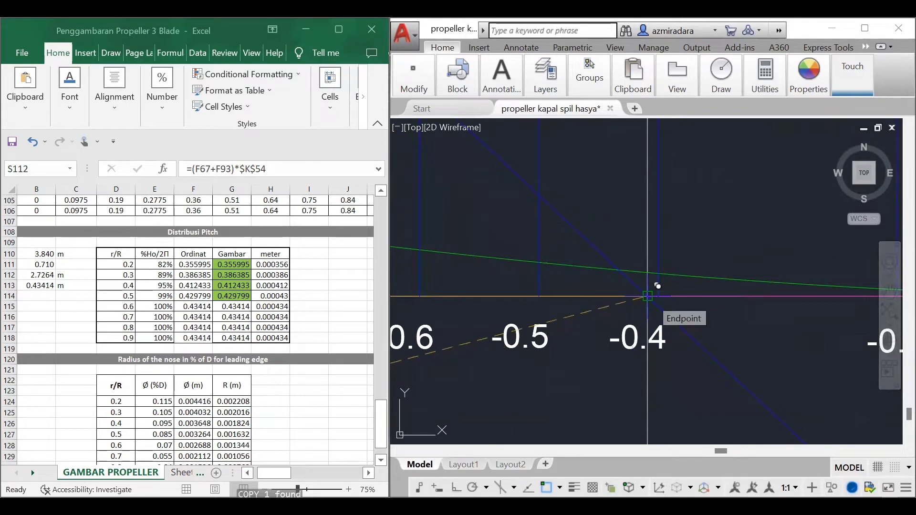
pyautogui.click(648, 297)
pyautogui.press('Escape')
pyautogui.scroll(-8, 648, 297)
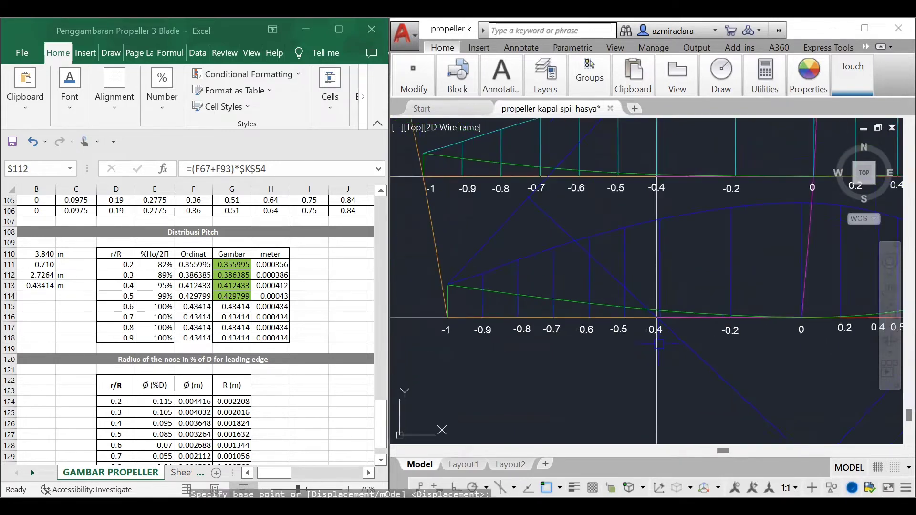
# Step: Extend the copied perpendicular blue line at the 0.2 R section to the slanted blue line below the right-hand corner
pyautogui.scroll(2, 774, 392)
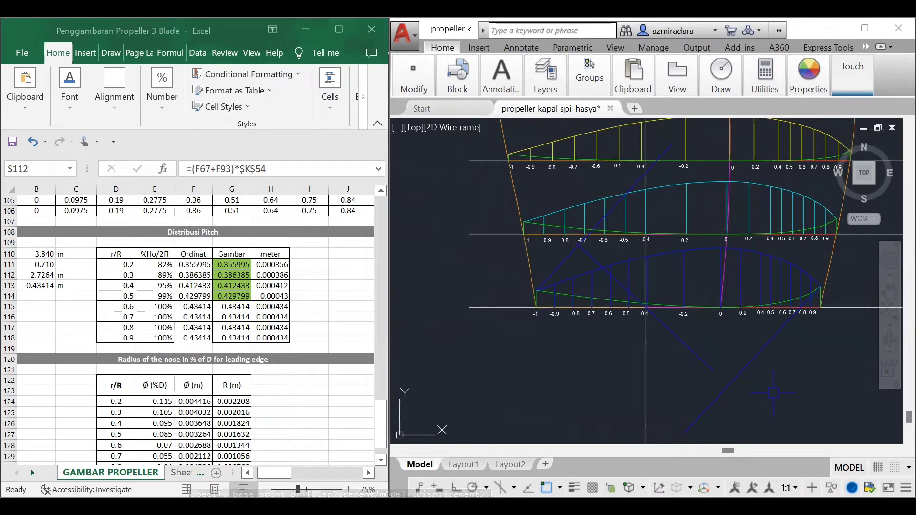
pyautogui.write('extend')
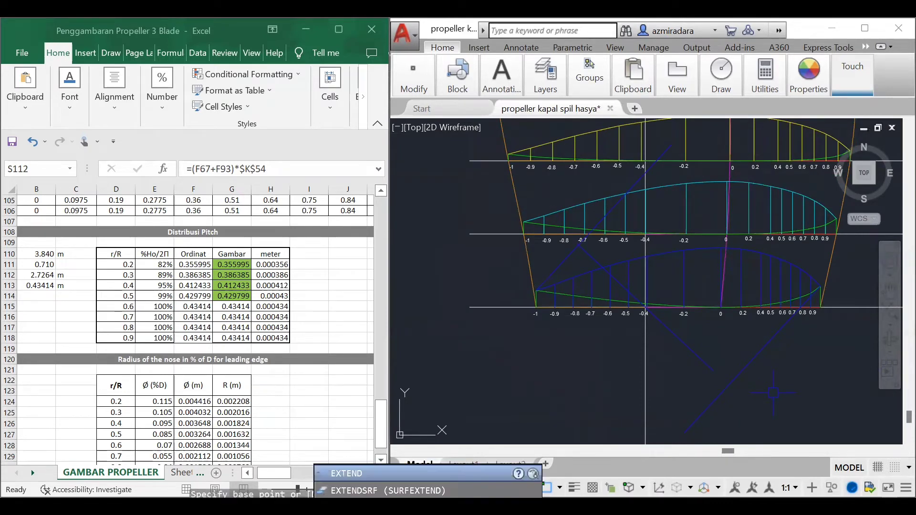
pyautogui.press('Return')
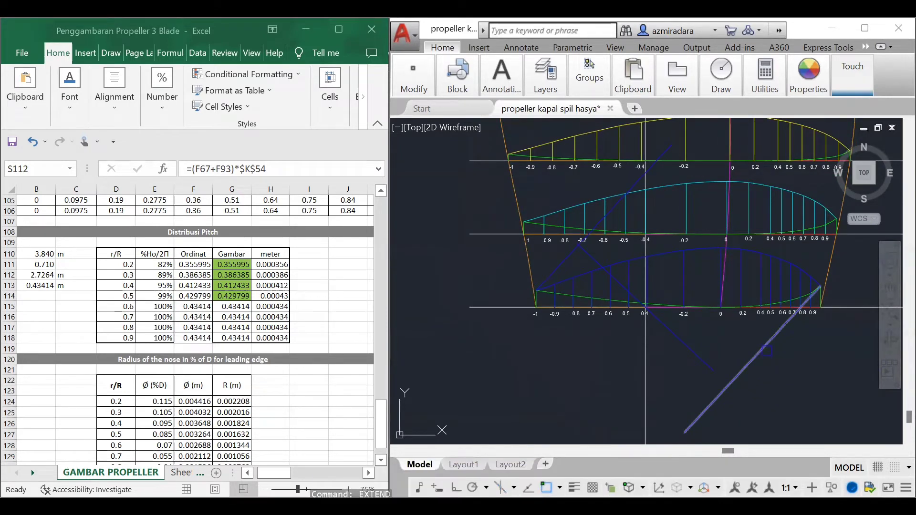
pyautogui.press('Return')
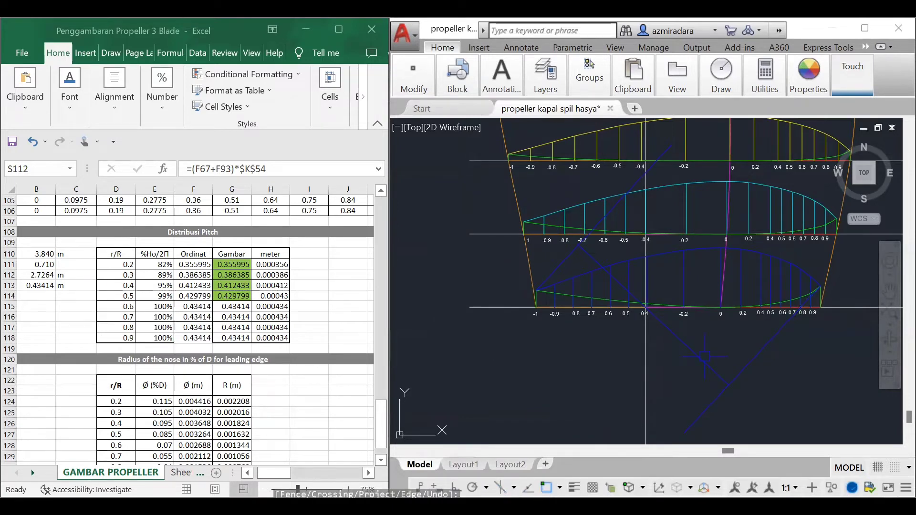
# Step: Trim the slanted blue lines at their crossings with the perpendicular line and delete the leftover piece at the 0.2 R section
pyautogui.scroll(5, 633, 224)
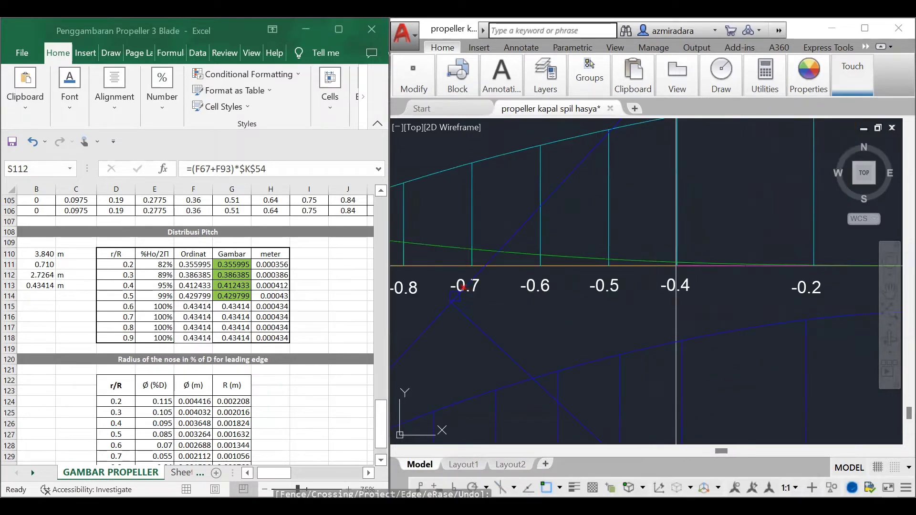
pyautogui.click(454, 296)
pyautogui.press('Escape')
pyautogui.click(519, 236)
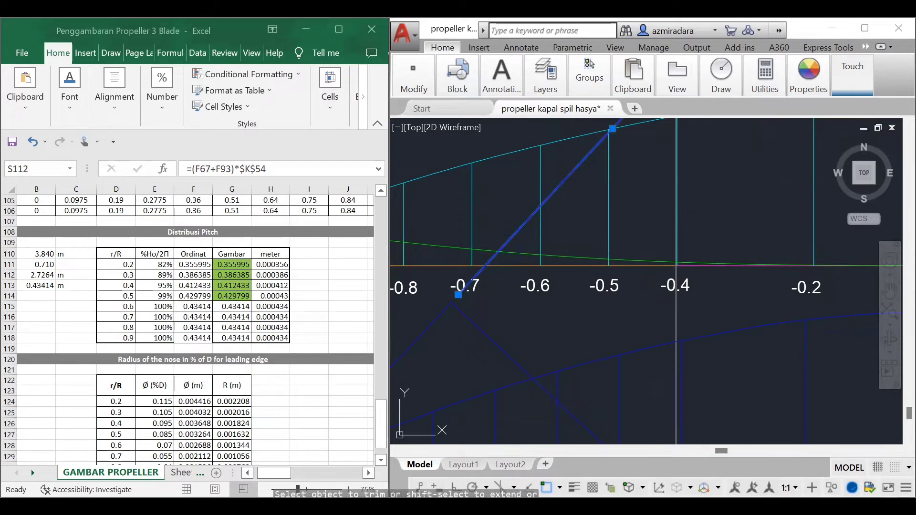
pyautogui.scroll(-5, 678, 268)
pyautogui.scroll(-2, 723, 276)
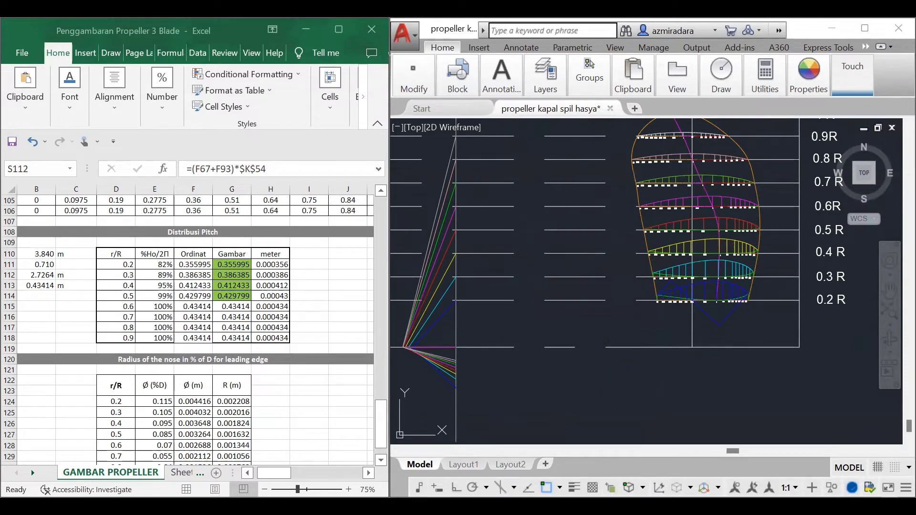
# Step: Copy the upper slanted cyan 0.3 R pitch line from its lower endpoint to the trailing corner at -1 of the 0.3 R blade section
pyautogui.scroll(3, 478, 355)
pyautogui.moveTo(477, 355); pyautogui.dragTo(556, 361, button='middle')
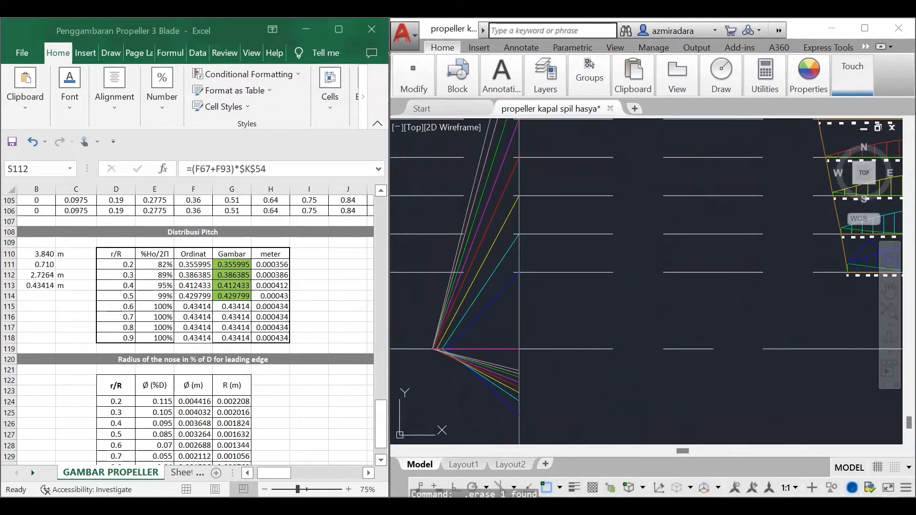
pyautogui.click(483, 290)
pyautogui.write('co')
pyautogui.press('Return')
pyautogui.scroll(5, 436, 337)
pyautogui.click(460, 374)
pyautogui.scroll(-5, 511, 333)
pyautogui.scroll(3, 878, 219)
pyautogui.moveTo(883, 217); pyautogui.dragTo(759, 297, button='middle')
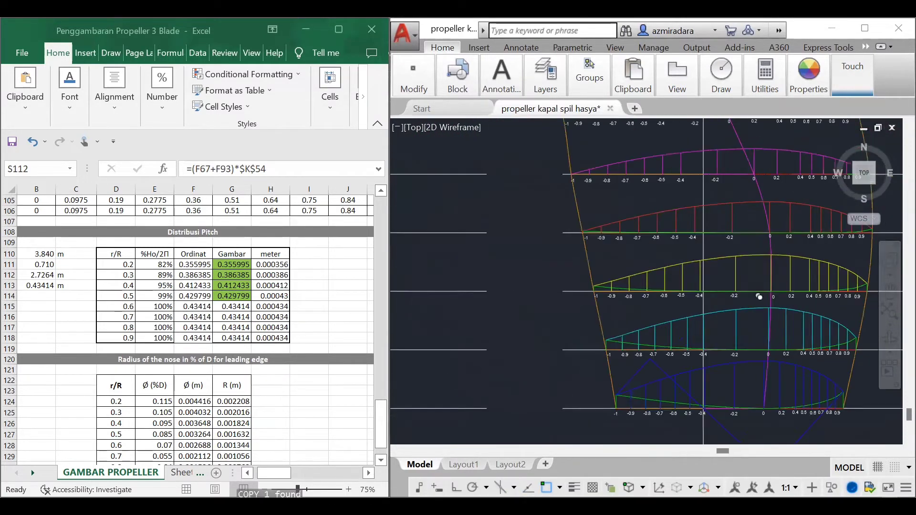
pyautogui.scroll(1, 759, 297)
pyautogui.click(590, 343)
pyautogui.press('Escape')
pyautogui.scroll(-7, 590, 343)
# Step: Copy the upper slanted cyan 0.3 R pitch line from its upper endpoint to the leading corner of the 0.3 R blade section
pyautogui.scroll(5, 477, 372)
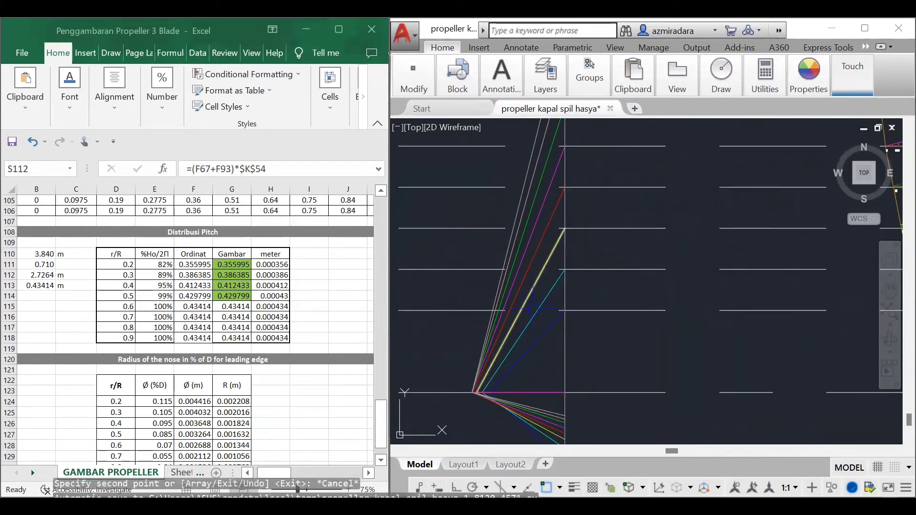
pyautogui.click(535, 314)
pyautogui.write('co')
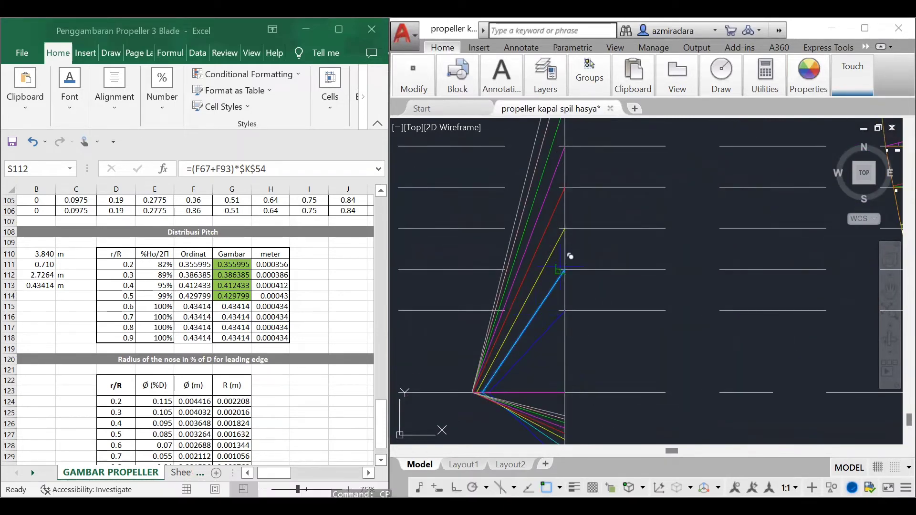
pyautogui.press('Return')
pyautogui.click(565, 270)
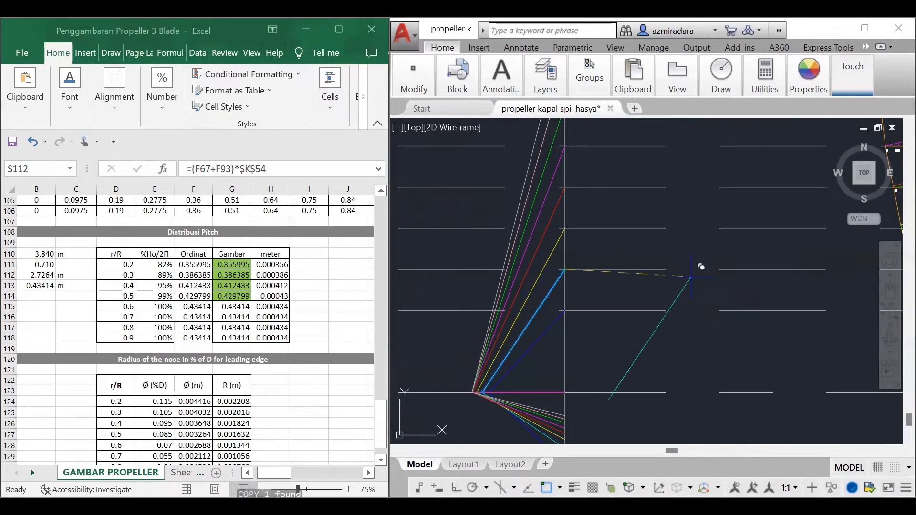
pyautogui.scroll(-6, 697, 286)
pyautogui.scroll(6, 754, 319)
pyautogui.scroll(3, 725, 290)
pyautogui.scroll(-6, 663, 253)
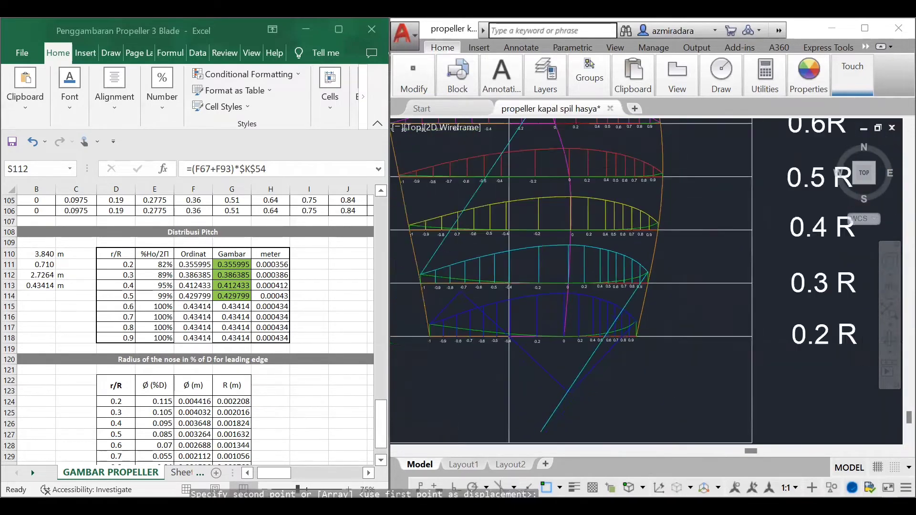
# Step: Copy the lower cyan 0.3 R line from its midpoint to where the vertical line crosses the 0.3 R section baseline near -0.4
pyautogui.scroll(6, 554, 365)
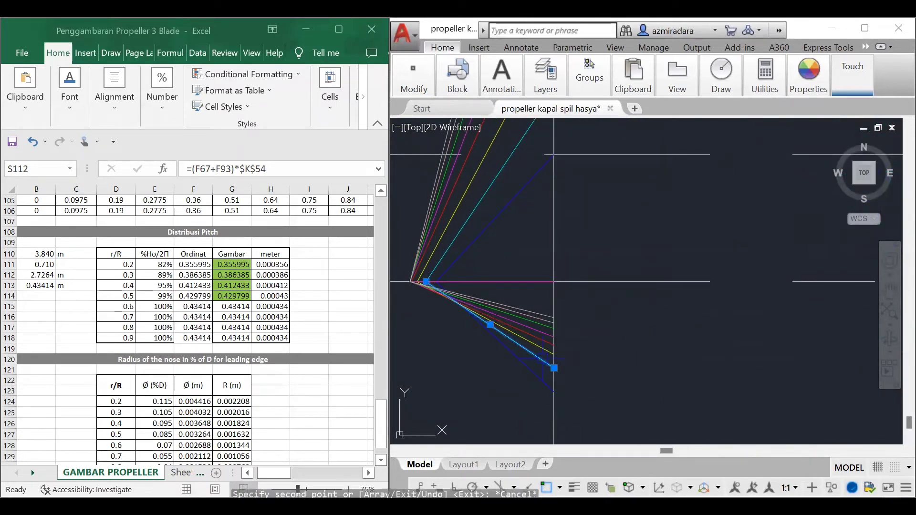
pyautogui.write('co')
pyautogui.press('Return')
pyautogui.click(554, 368)
pyautogui.scroll(-6, 570, 308)
pyautogui.scroll(9, 790, 231)
pyautogui.moveTo(790, 230); pyautogui.dragTo(659, 250, button='middle')
pyautogui.scroll(5, 669, 258)
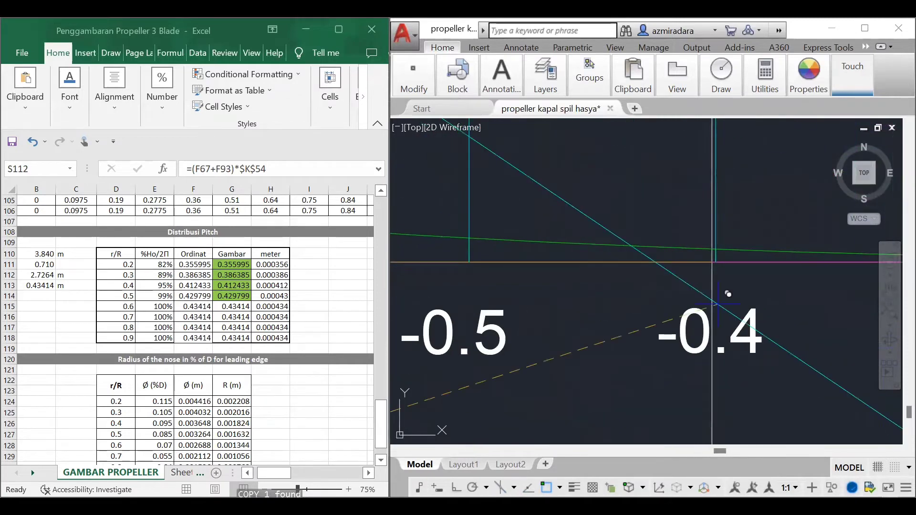
pyautogui.scroll(-2, 678, 245)
pyautogui.scroll(-4, 677, 244)
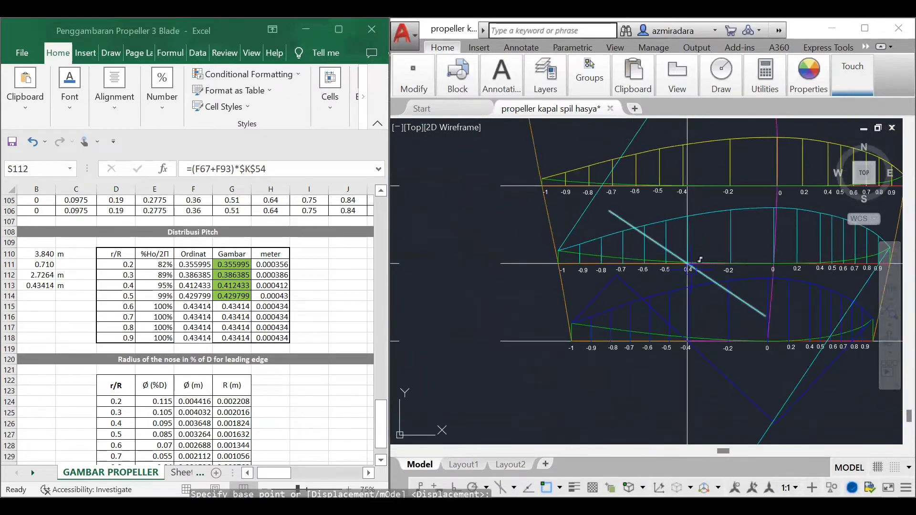
pyautogui.press('Escape')
# Step: Extend both ends of the copied perpendicular cyan line to the two slanted cyan pitch lines at the 0.3 R section
pyautogui.write('ex')
pyautogui.press('Return')
pyautogui.press('Return')
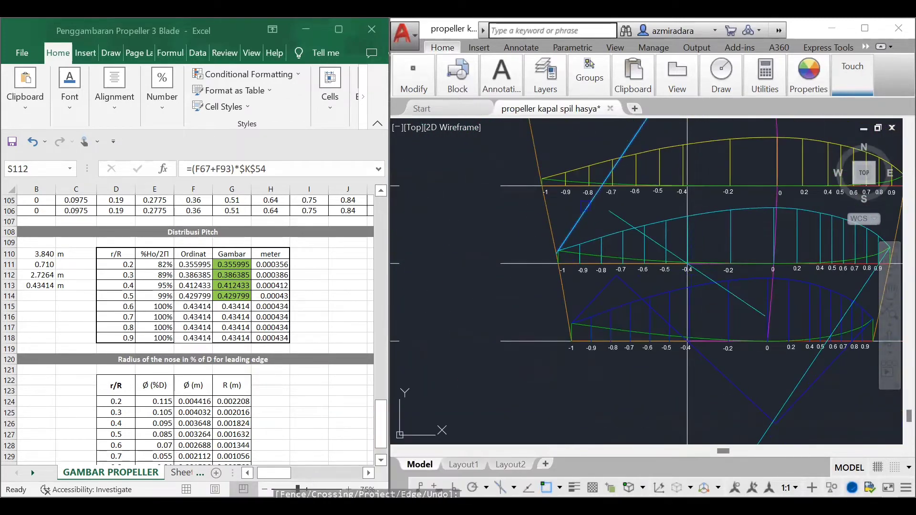
pyautogui.click(585, 206)
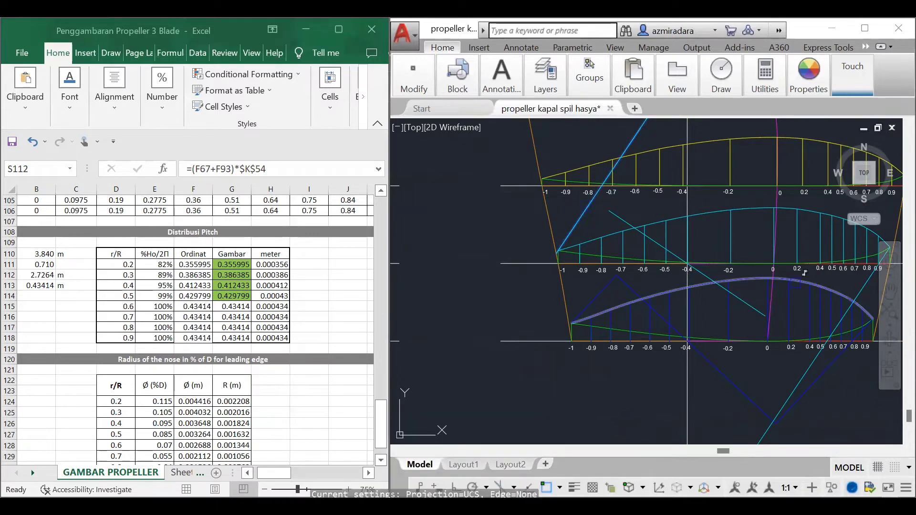
pyautogui.click(872, 275)
pyautogui.press('Return')
pyautogui.click(621, 219)
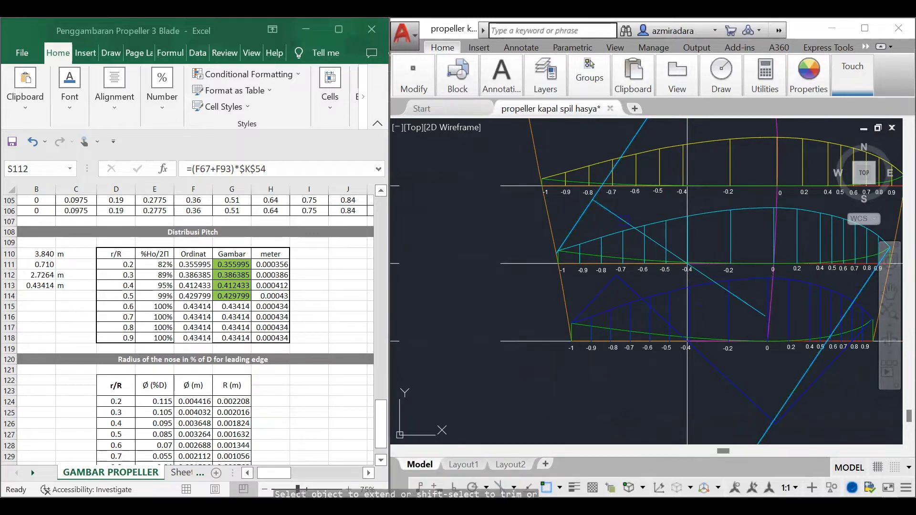
pyautogui.click(754, 309)
pyautogui.press('Escape')
# Step: Trim the slanted cyan lines beyond the perpendicular line and delete the leftover piece below the 0.2 R section
pyautogui.write('tr')
pyautogui.press('Return')
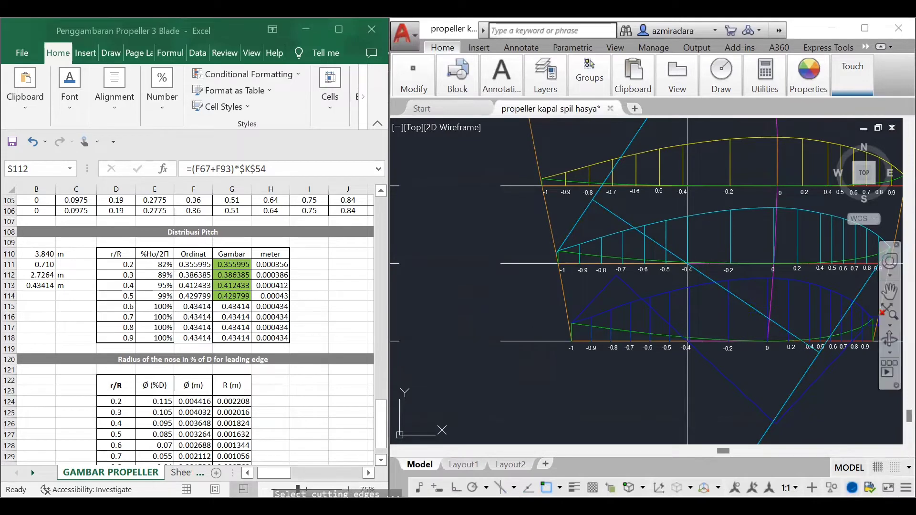
pyautogui.press('Return')
pyautogui.scroll(3, 573, 205)
pyautogui.click(645, 176)
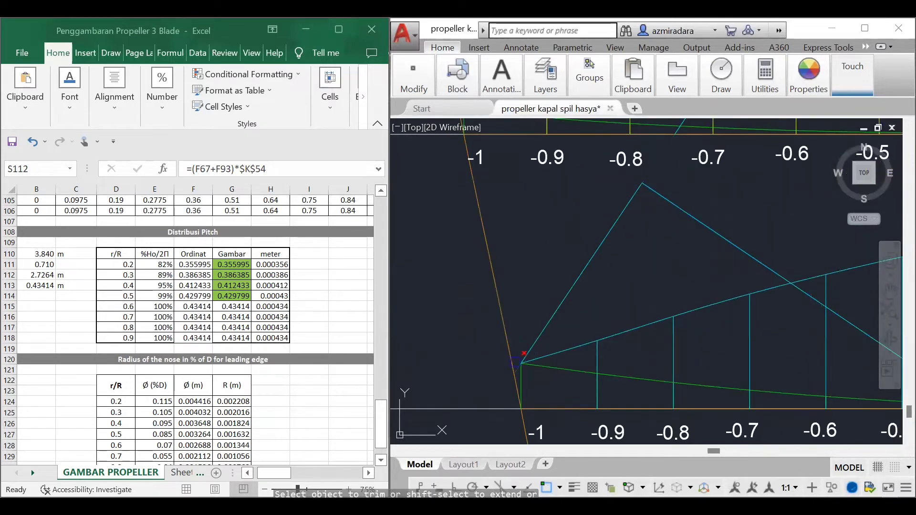
pyautogui.click(684, 130)
pyautogui.press('Escape')
pyautogui.scroll(-3, 518, 221)
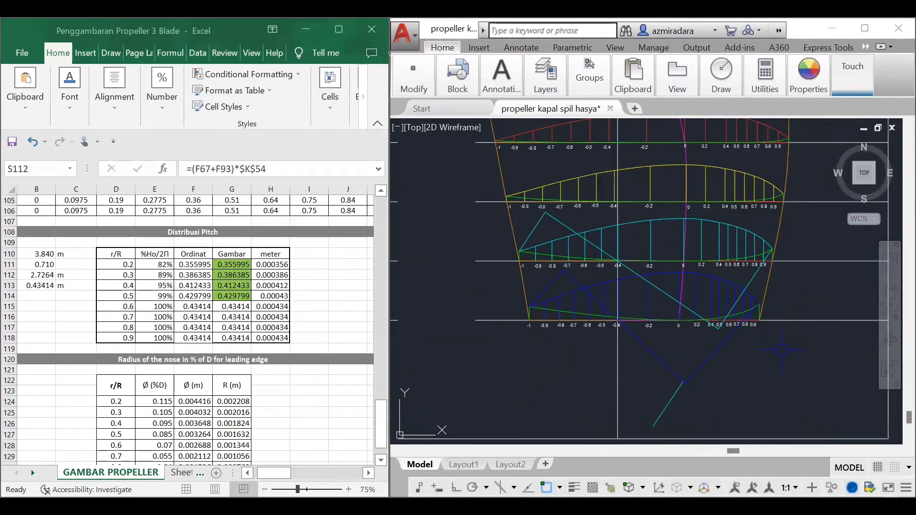
pyautogui.click(669, 404)
pyautogui.press('Delete')
# Step: Copy the upper slanted yellow 0.4 R pitch line from its lower endpoint to the trailing corner at -1 of the 0.4 R section
pyautogui.scroll(-5, 662, 296)
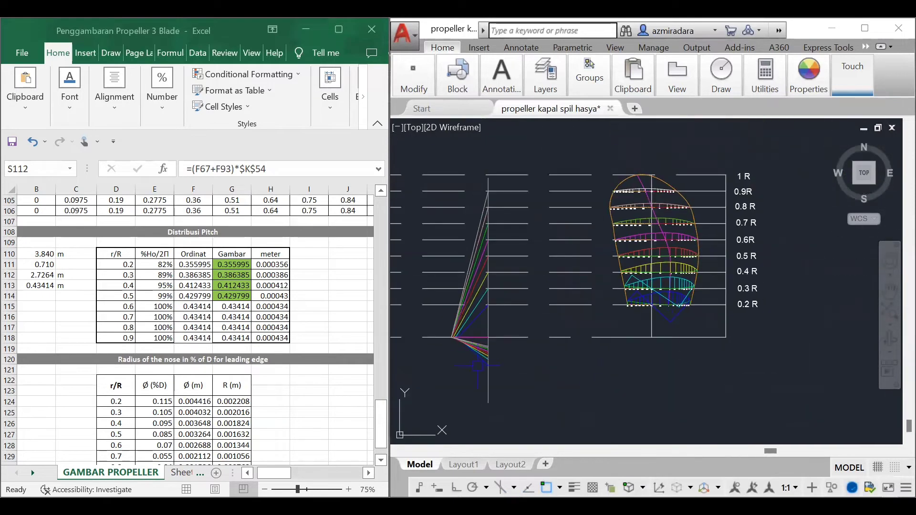
pyautogui.scroll(2, 486, 283)
pyautogui.moveTo(486, 284); pyautogui.dragTo(511, 304, button='middle')
pyautogui.press('Escape')
pyautogui.scroll(5, 461, 386)
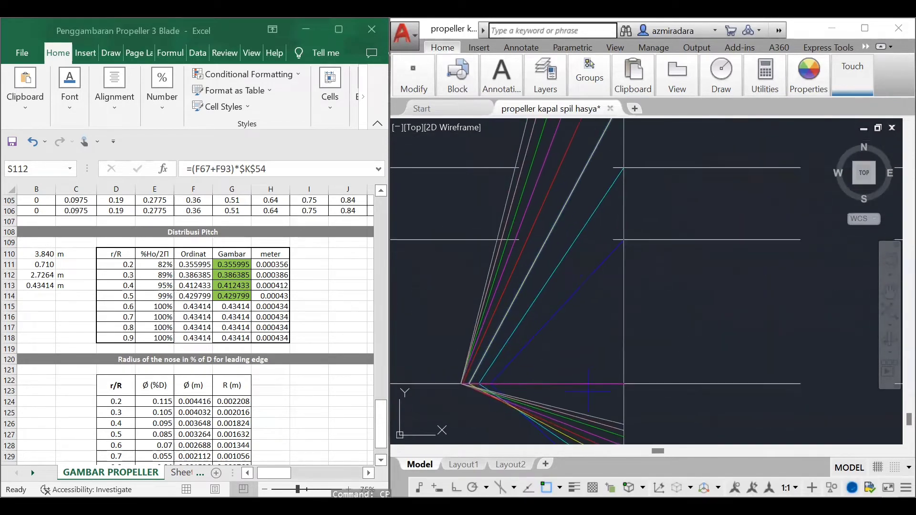
pyautogui.click(469, 384)
pyautogui.scroll(-6, 560, 354)
pyautogui.scroll(6, 730, 289)
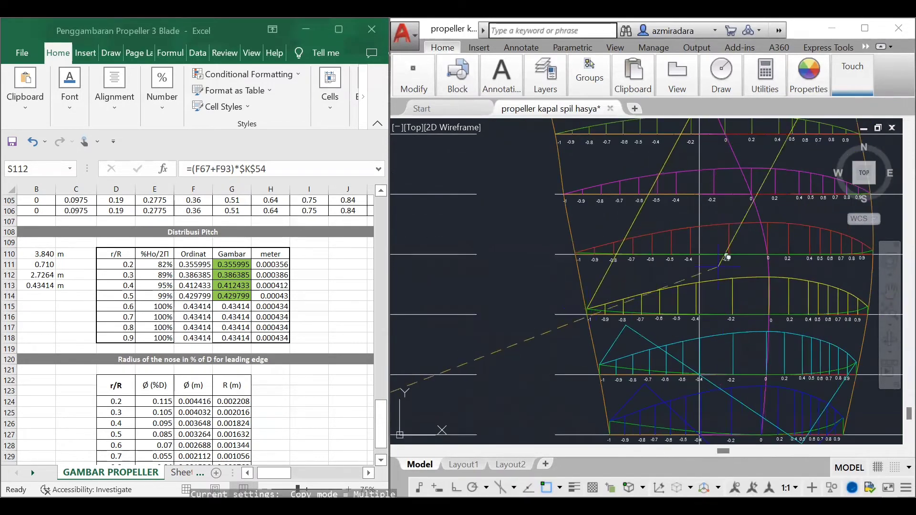
pyautogui.scroll(4, 594, 291)
pyautogui.click(557, 364)
pyautogui.scroll(-4, 556, 363)
pyautogui.press('Escape')
# Step: Copy the upper slanted yellow 0.4 R pitch line from its upper endpoint to the leading corner of the 0.4 R blade section
pyautogui.scroll(-6, 704, 309)
pyautogui.scroll(4, 539, 354)
pyautogui.click(496, 316)
pyautogui.press('space')
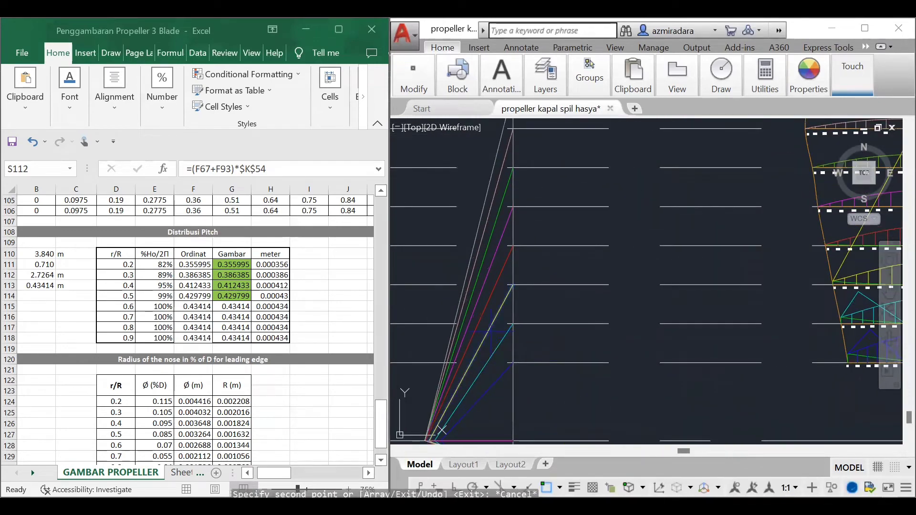
pyautogui.click(524, 275)
pyautogui.scroll(-4, 523, 274)
pyautogui.scroll(4, 776, 343)
pyautogui.scroll(3, 758, 261)
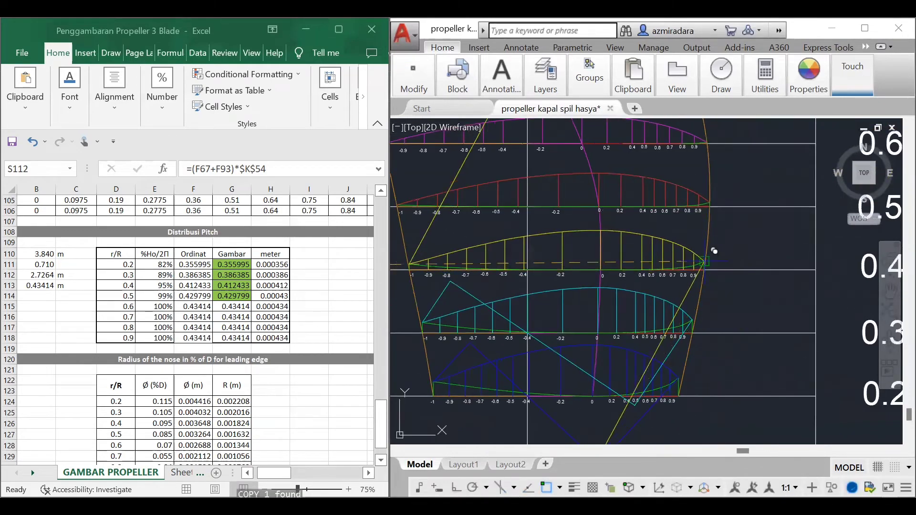
pyautogui.click(708, 261)
pyautogui.press('Escape')
# Step: Copy the lower yellow 0.4 R line from its midpoint to where the vertical line crosses the 0.4 R section baseline near -0.4
pyautogui.scroll(-7, 701, 292)
pyautogui.scroll(6, 485, 379)
pyautogui.scroll(1, 557, 409)
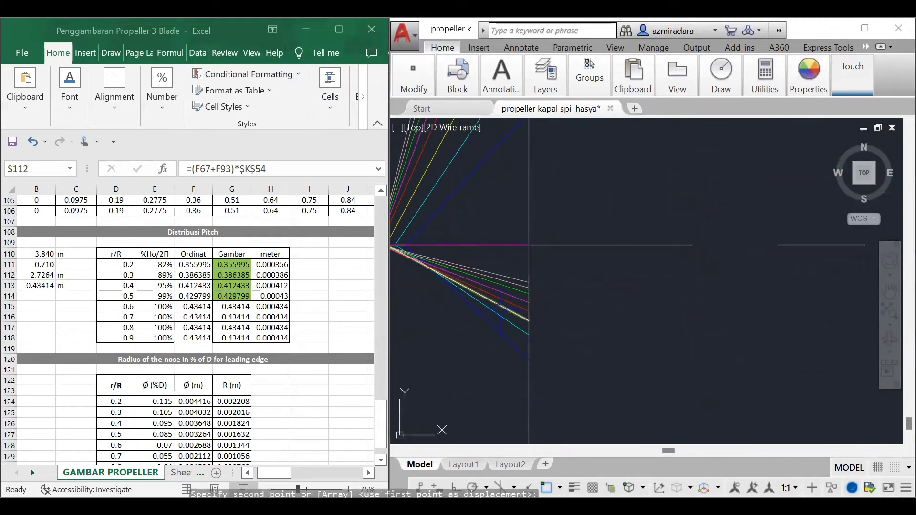
pyautogui.press('Escape')
pyautogui.write('cp')
pyautogui.scroll(6, 461, 280)
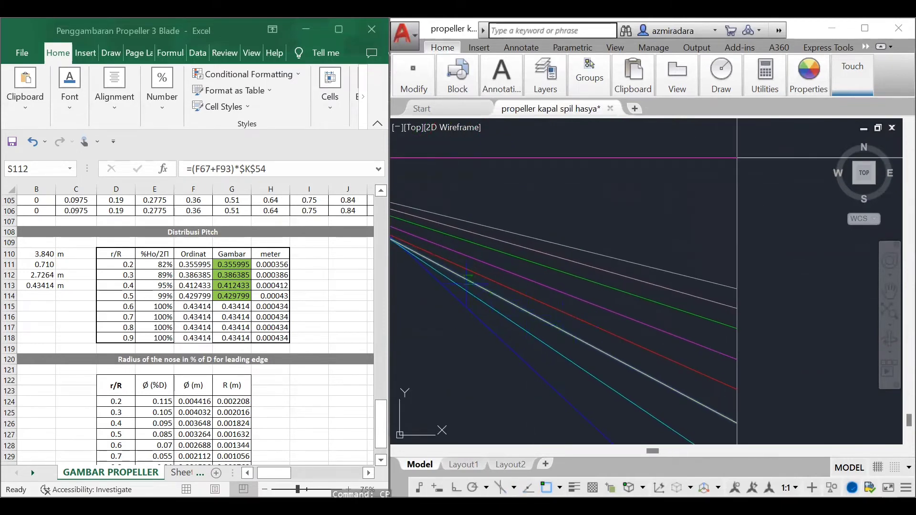
pyautogui.click(494, 294)
pyautogui.scroll(-12, 575, 287)
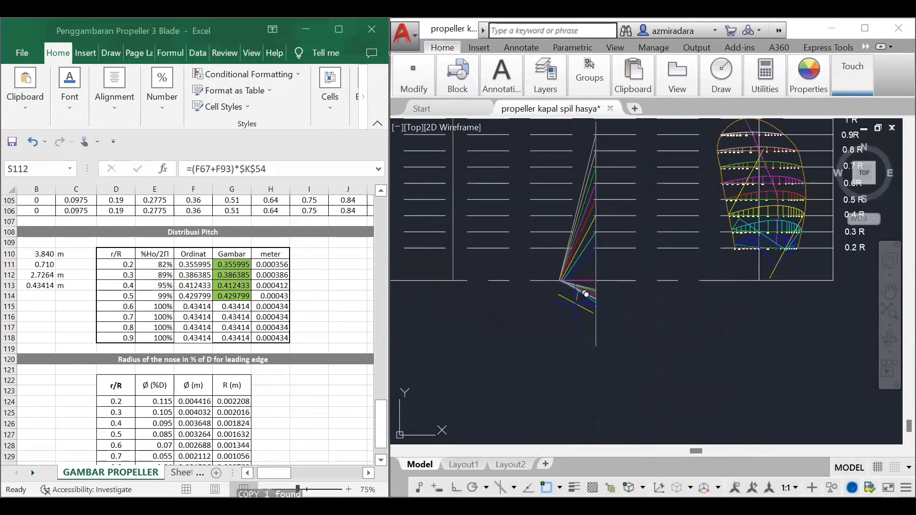
pyautogui.scroll(8, 740, 271)
pyautogui.scroll(8, 705, 220)
pyautogui.scroll(-8, 626, 208)
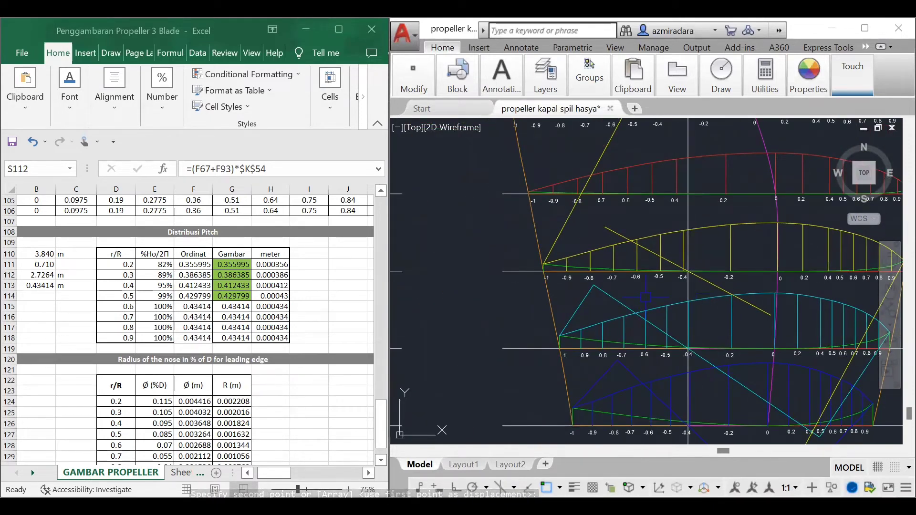
# Step: Extend both ends of the copied perpendicular yellow line to the two slanted yellow pitch lines at the 0.4 R section
pyautogui.write('ex')
pyautogui.press('Return')
pyautogui.click(583, 191)
pyautogui.click(859, 347)
pyautogui.press('Return')
pyautogui.click(608, 225)
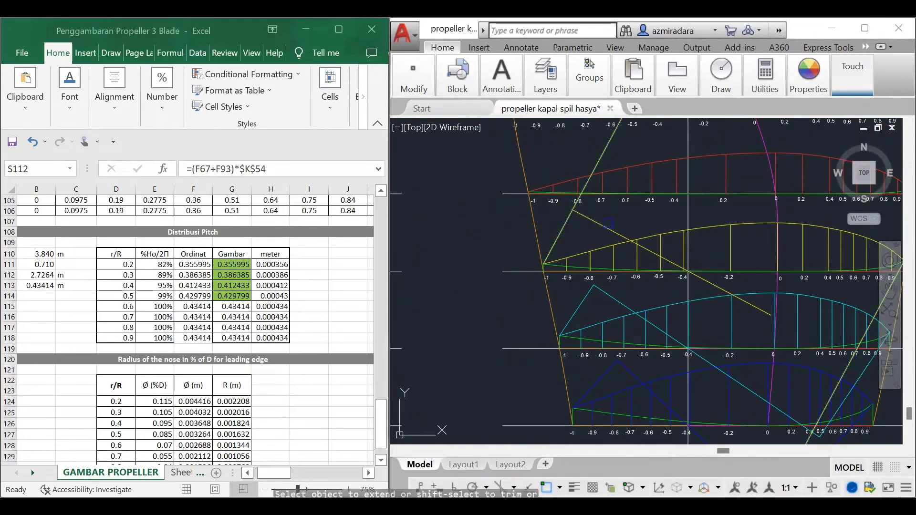
pyautogui.click(753, 310)
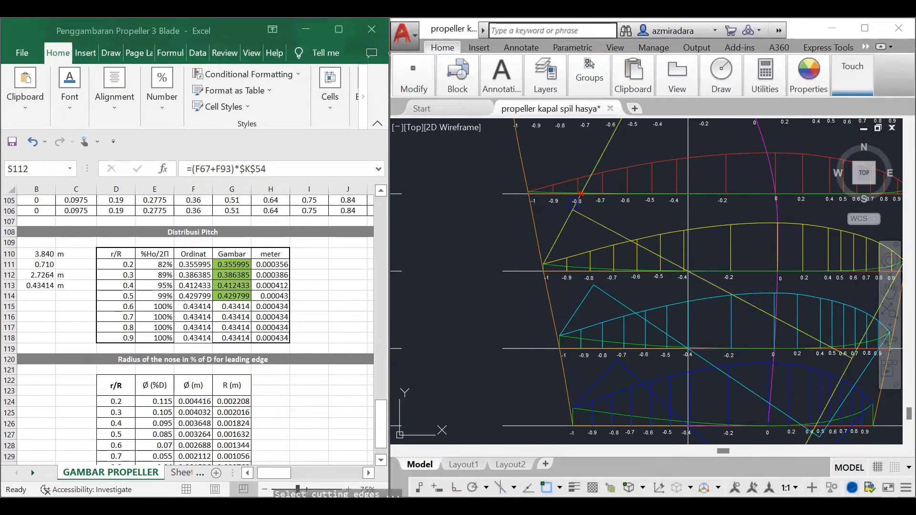
# Step: Trim the slanted yellow lines beyond the perpendicular line and delete the two leftover pieces at the 0.4 R section
pyautogui.press('Return')
pyautogui.click(576, 203)
pyautogui.press('Escape')
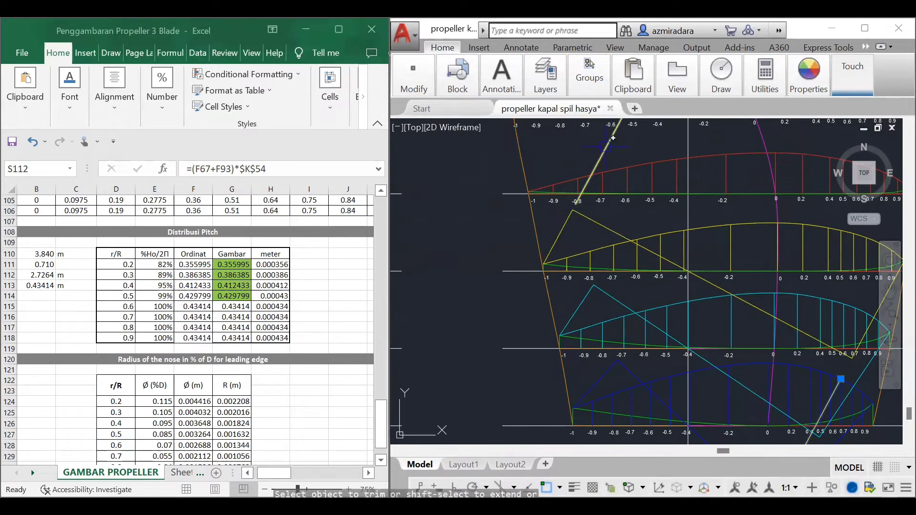
# Step: Copy the upper slanted red 0.5 R pitch line from its lower endpoint to the trailing corner at -1 of the 0.5 R section
pyautogui.scroll(-5, 716, 304)
pyautogui.scroll(5, 590, 319)
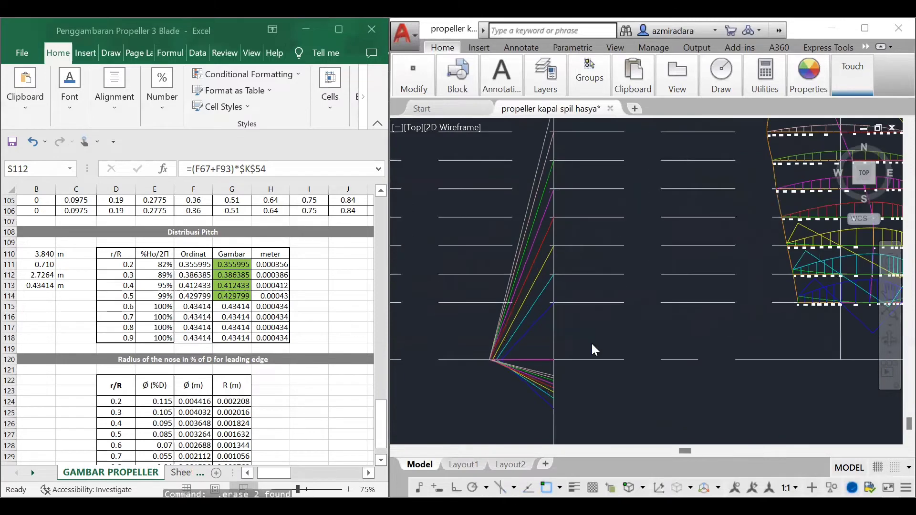
pyautogui.click(506, 233)
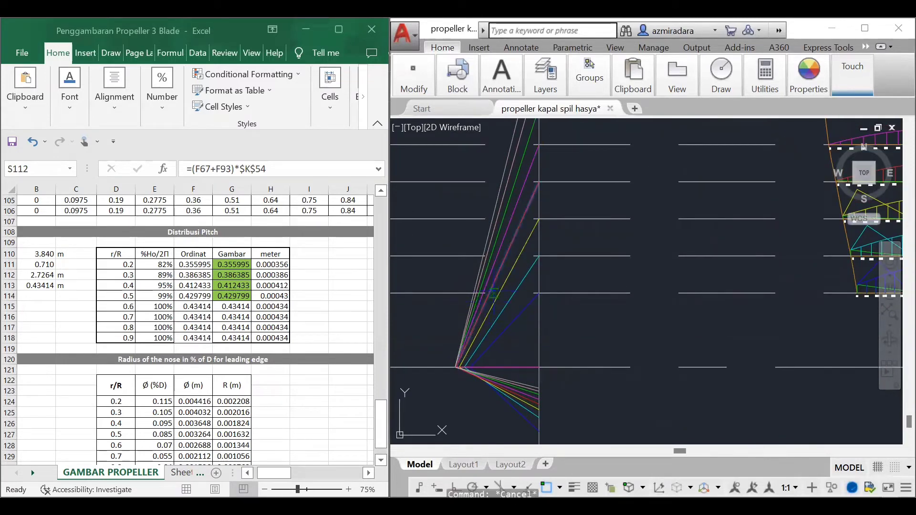
pyautogui.click(494, 294)
pyautogui.write('co')
pyautogui.press('Return')
pyautogui.scroll(8, 468, 366)
pyautogui.moveTo(469, 366); pyautogui.dragTo(540, 366, button='middle')
pyautogui.click(465, 374)
pyautogui.scroll(-7, 620, 275)
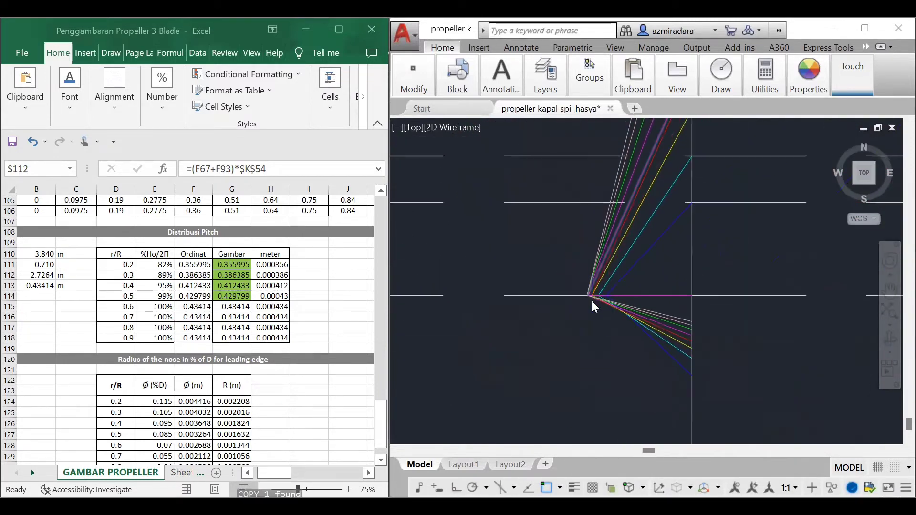
pyautogui.scroll(-6, 622, 285)
pyautogui.scroll(6, 770, 229)
pyautogui.scroll(6, 676, 210)
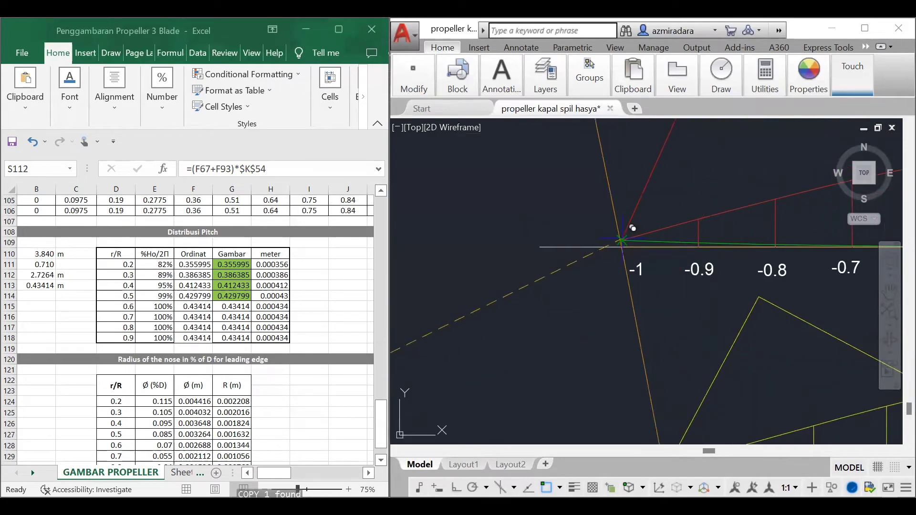
pyautogui.press('Escape')
# Step: Copy the upper slanted red 0.5 R pitch line from its upper endpoint to the leading corner of the 0.5 R blade section
pyautogui.scroll(-8, 622, 241)
pyautogui.scroll(4, 520, 296)
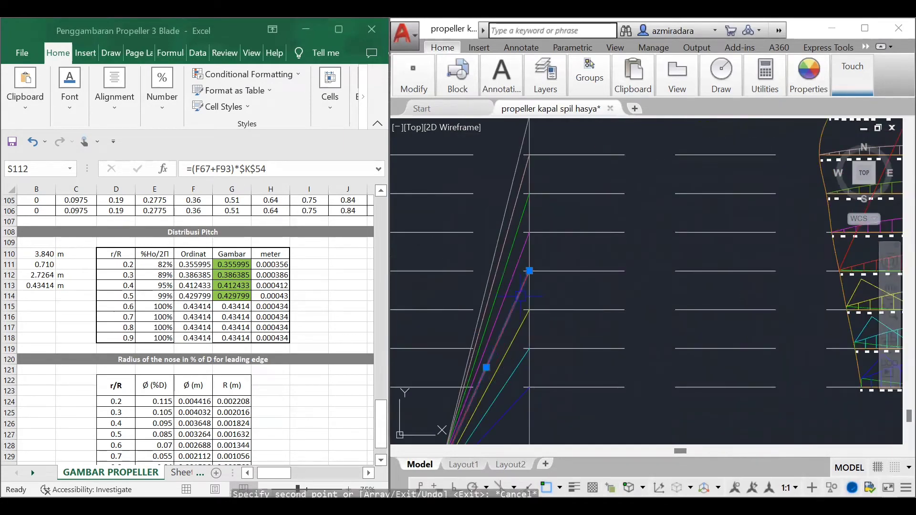
pyautogui.write('co')
pyautogui.press('Return')
pyautogui.scroll(-5, 548, 306)
pyautogui.scroll(5, 726, 292)
pyautogui.scroll(4, 647, 366)
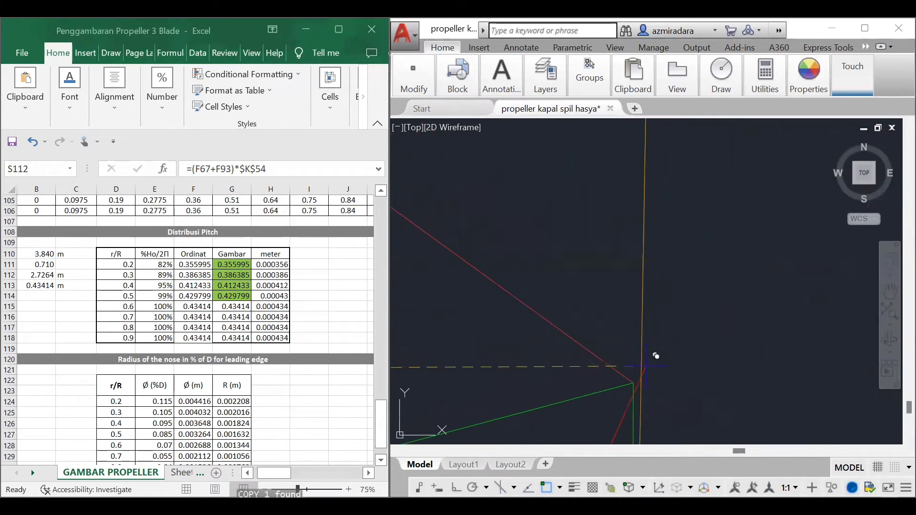
pyautogui.click(643, 375)
pyautogui.scroll(-6, 706, 323)
pyautogui.press('Escape')
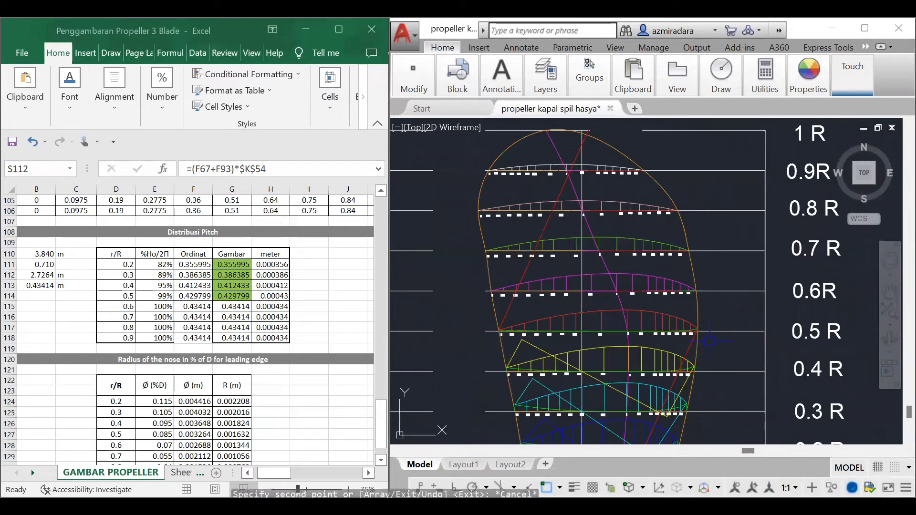
pyautogui.press('Escape')
# Step: Copy the lower red 0.5 R pitch line from its midpoint to the intersection of the 0.5 R base line and the blade's vertical centre line
pyautogui.scroll(-5, 678, 287)
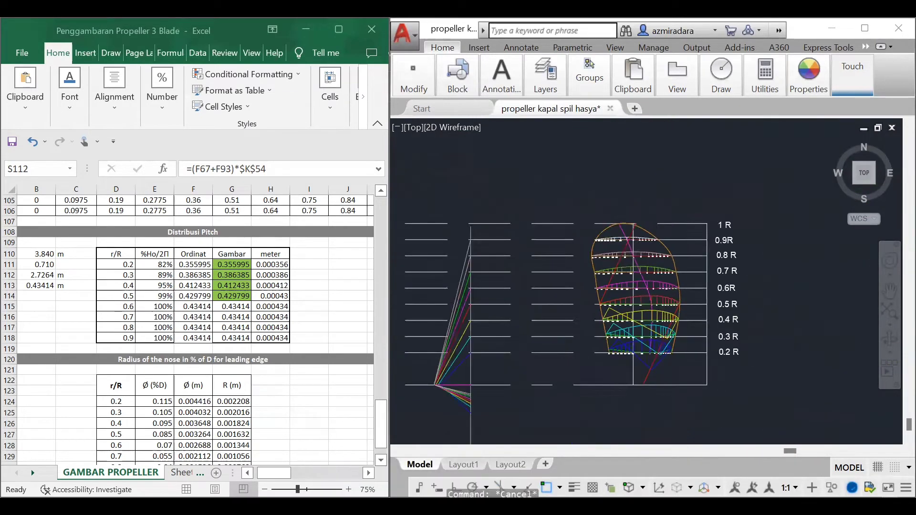
pyautogui.scroll(8, 458, 391)
pyautogui.moveTo(458, 392); pyautogui.dragTo(573, 368, button='middle')
pyautogui.scroll(2, 597, 375)
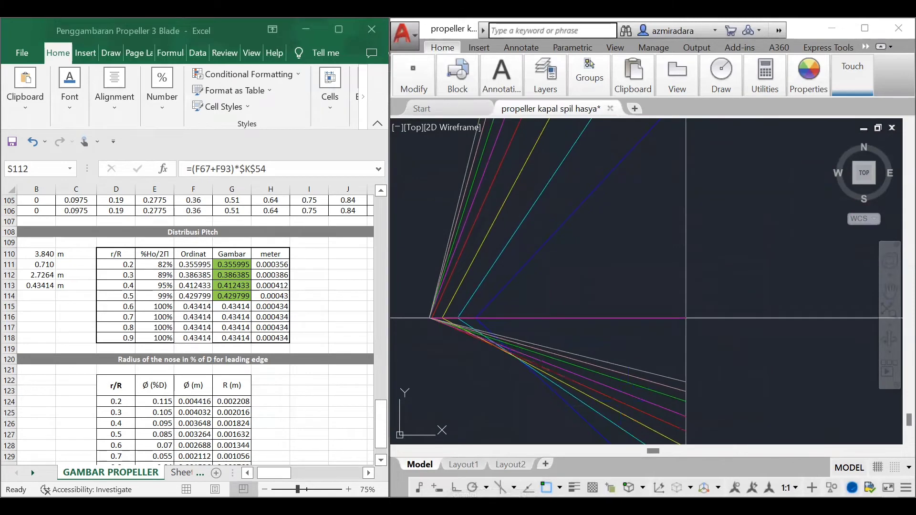
pyautogui.click(603, 394)
pyautogui.write('cp')
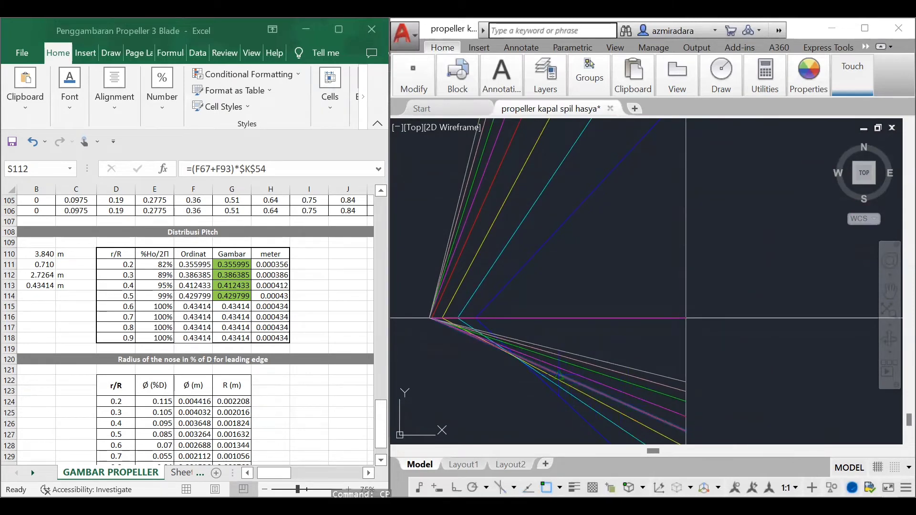
pyautogui.click(560, 376)
pyautogui.scroll(-7, 549, 324)
pyautogui.scroll(7, 744, 272)
pyautogui.moveTo(530, 296); pyautogui.dragTo(599, 339, button='middle')
pyautogui.scroll(7, 600, 319)
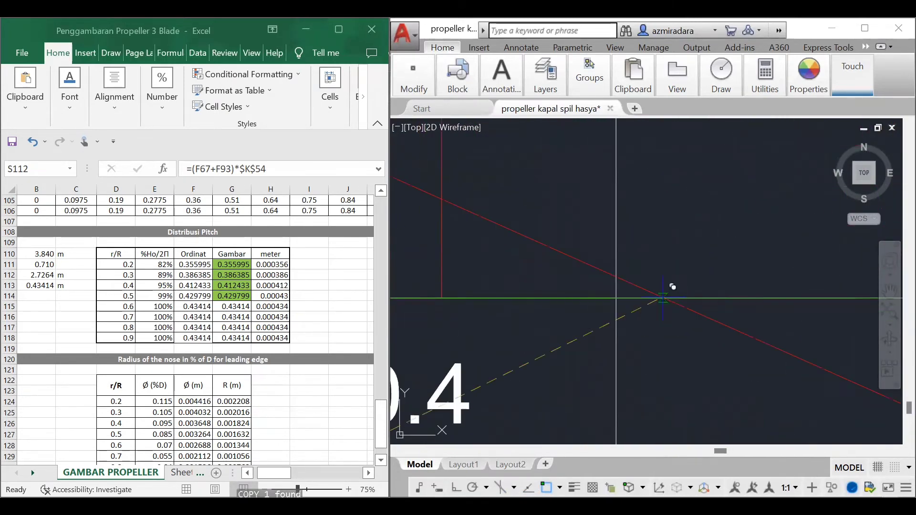
pyautogui.scroll(-4, 671, 288)
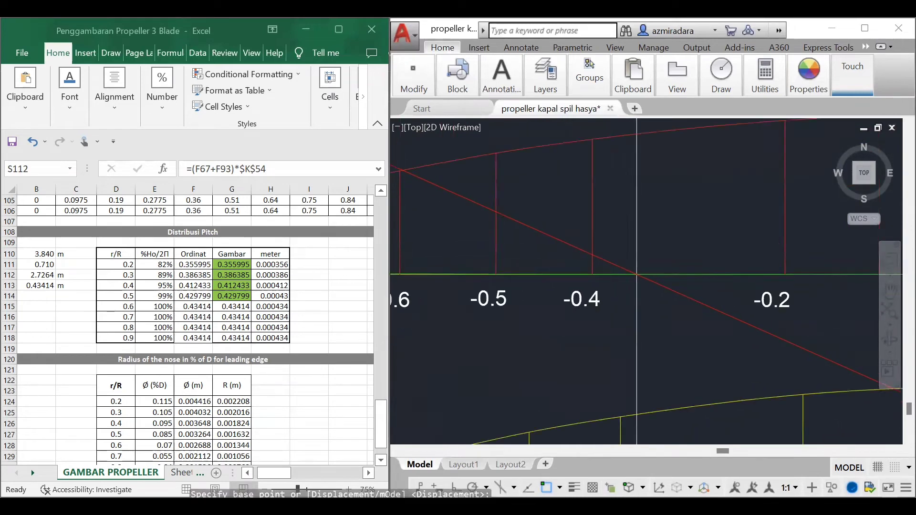
pyautogui.scroll(-5, 640, 274)
# Step: Extend both ends of the copied perpendicular red line to the two slanted red pitch lines at the 0.5 R section
pyautogui.write('ex')
pyautogui.press('space')
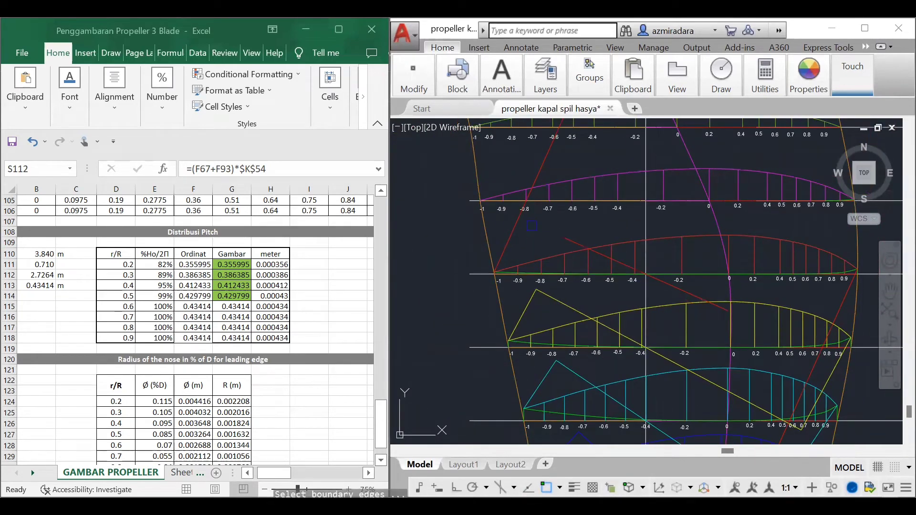
pyautogui.click(517, 222)
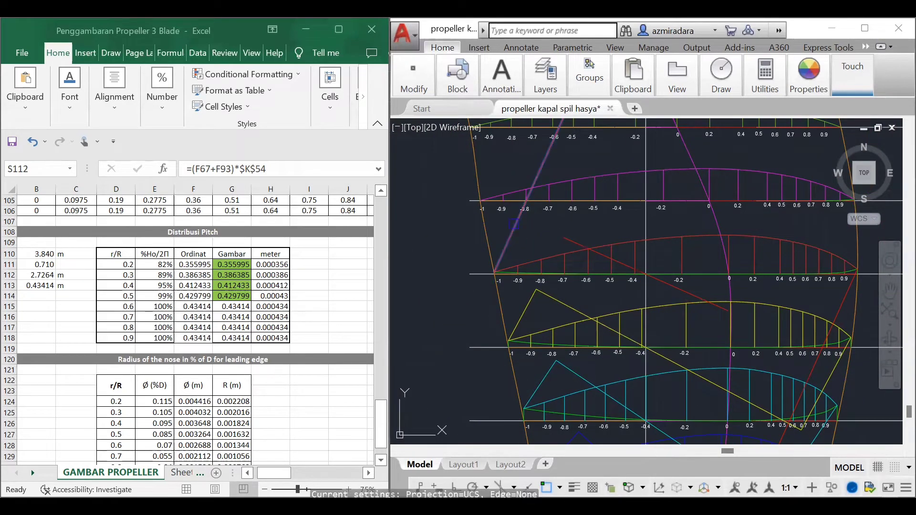
pyautogui.click(839, 318)
pyautogui.click(718, 299)
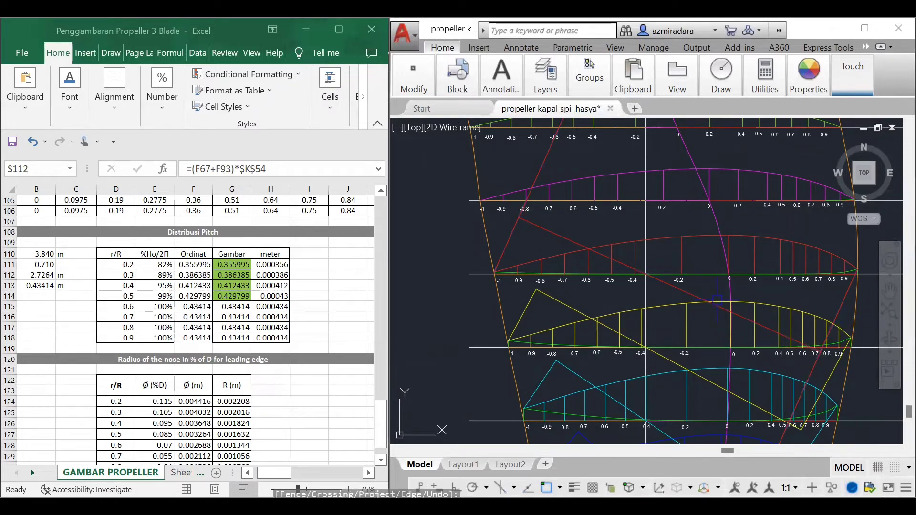
# Step: Trim the slanted red lines beyond the perpendicular line and delete the leftover pieces at the 0.5 R section
pyautogui.press('space')
pyautogui.scroll(4, 847, 365)
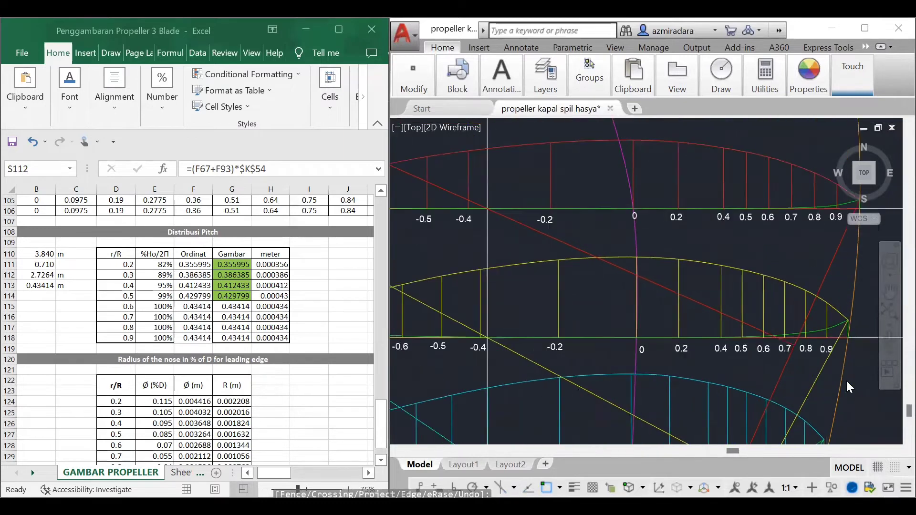
pyautogui.scroll(3, 814, 332)
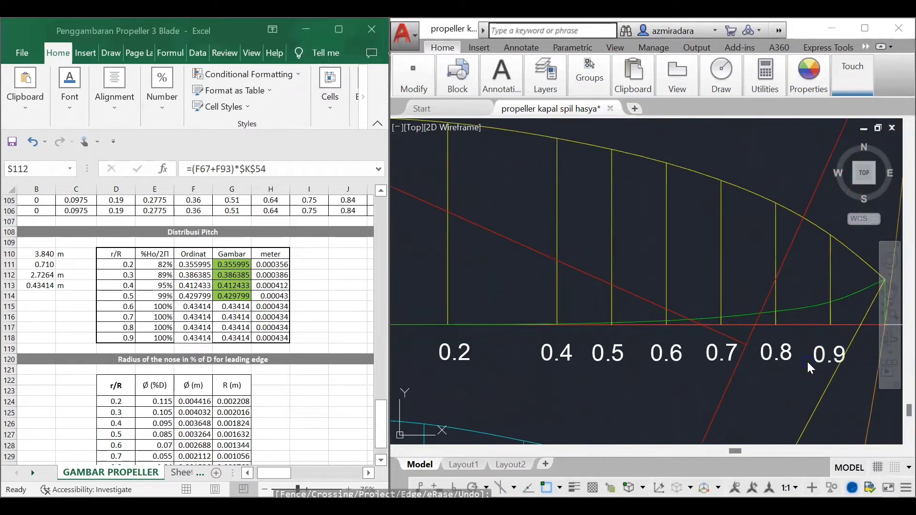
pyautogui.click(747, 352)
pyautogui.scroll(-8, 731, 265)
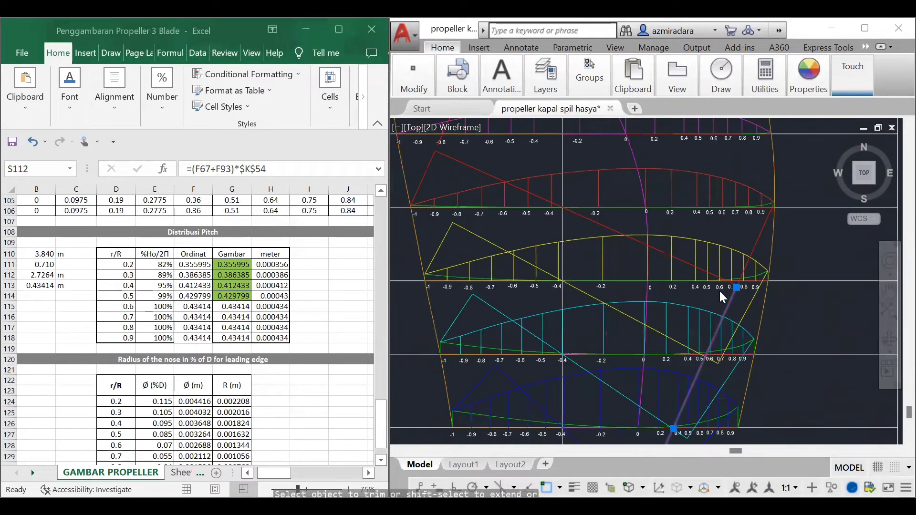
# Step: Copy the upper slanted magenta 0.6 R pitch line from its upper endpoint to the leading corner of the 0.6 R blade section
pyautogui.scroll(-7, 686, 311)
pyautogui.scroll(4, 536, 339)
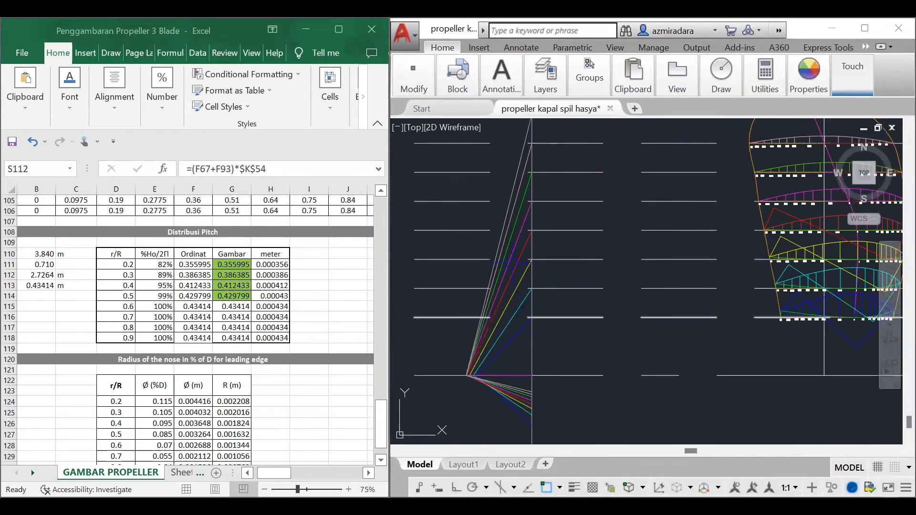
pyautogui.click(532, 201)
pyautogui.scroll(-4, 658, 290)
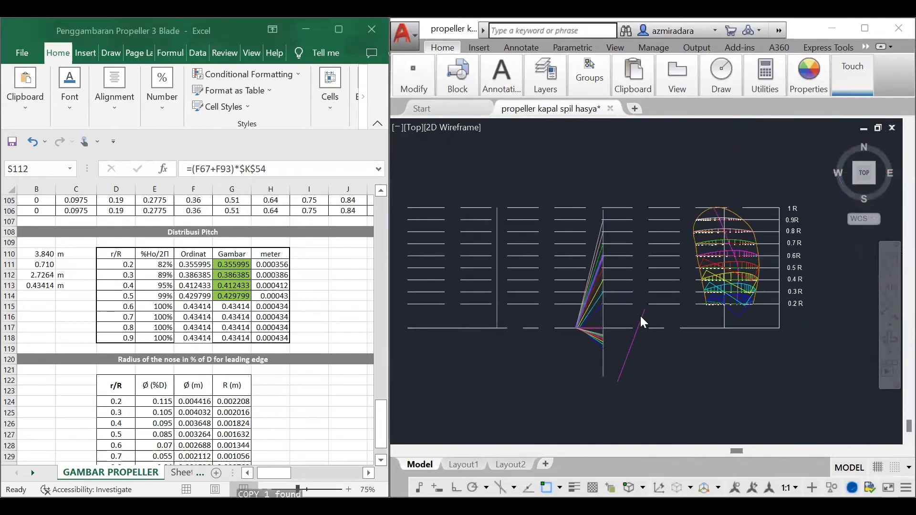
pyautogui.scroll(10, 764, 243)
pyautogui.scroll(5, 677, 310)
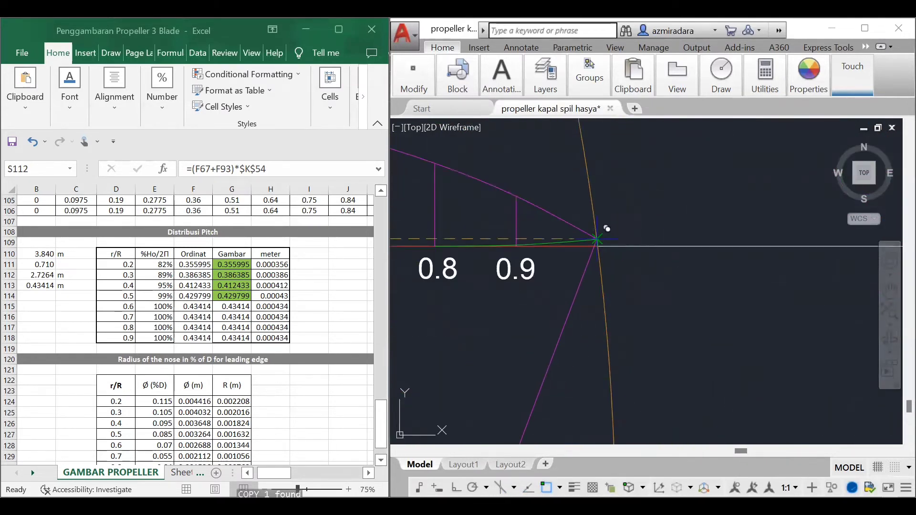
pyautogui.scroll(4, 577, 215)
pyautogui.moveTo(578, 215); pyautogui.dragTo(585, 282, button='middle')
pyautogui.click(546, 272)
pyautogui.press('Escape')
# Step: Copy the upper slanted magenta 0.6 R pitch line from its lower endpoint to the trailing corner at -1 of the 0.6 R section
pyautogui.scroll(-15, 614, 286)
pyautogui.scroll(8, 507, 365)
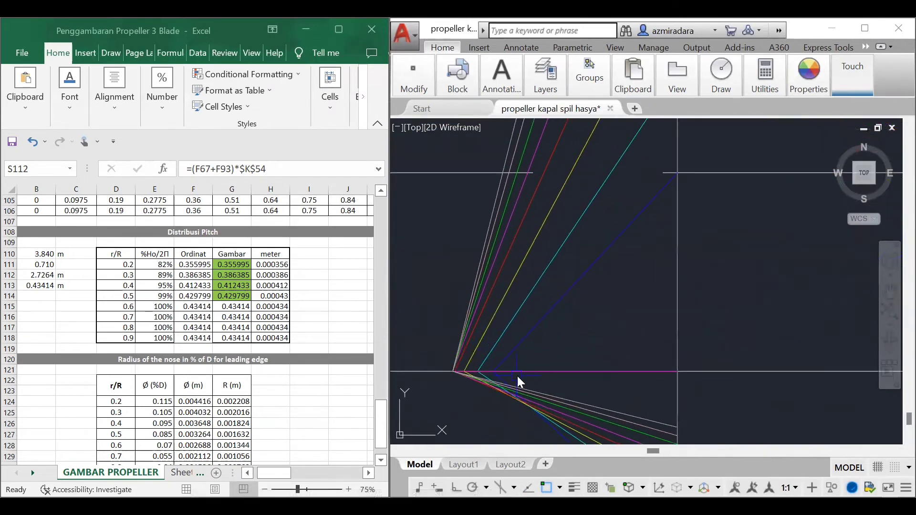
pyautogui.scroll(8, 450, 381)
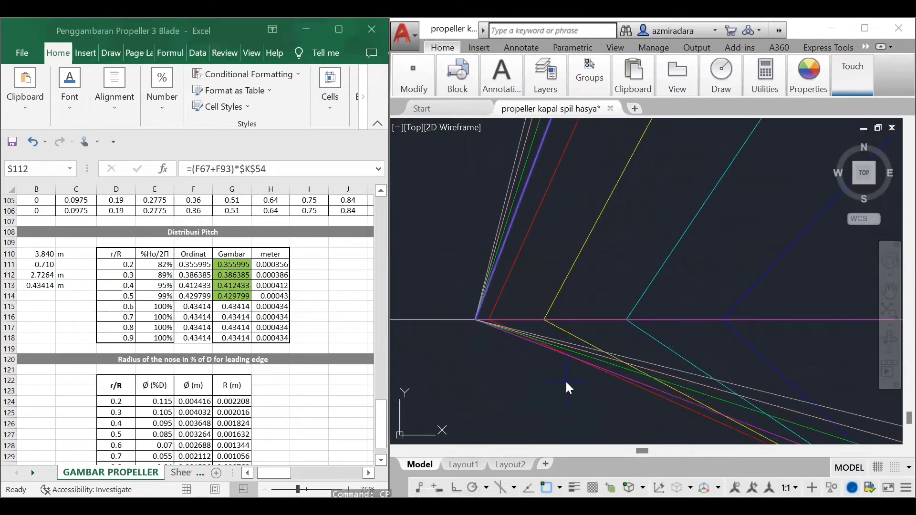
pyautogui.click(476, 319)
pyautogui.scroll(-15, 511, 315)
pyautogui.scroll(5, 656, 281)
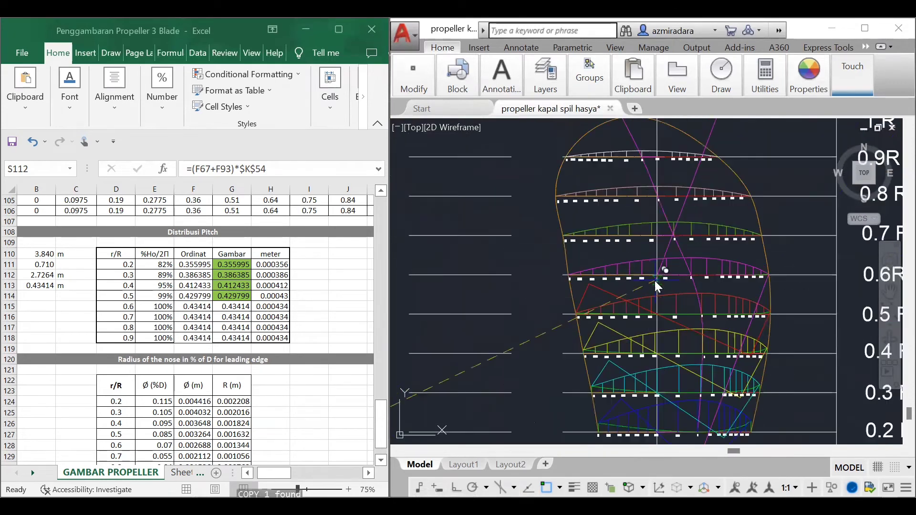
pyautogui.click(569, 274)
pyautogui.press('Escape')
# Step: Copy the lower magenta 0.6 R pitch line from its midpoint to the intersection of the 0.6 R base line and the vertical centre line
pyautogui.scroll(-7, 651, 304)
pyautogui.scroll(9, 548, 360)
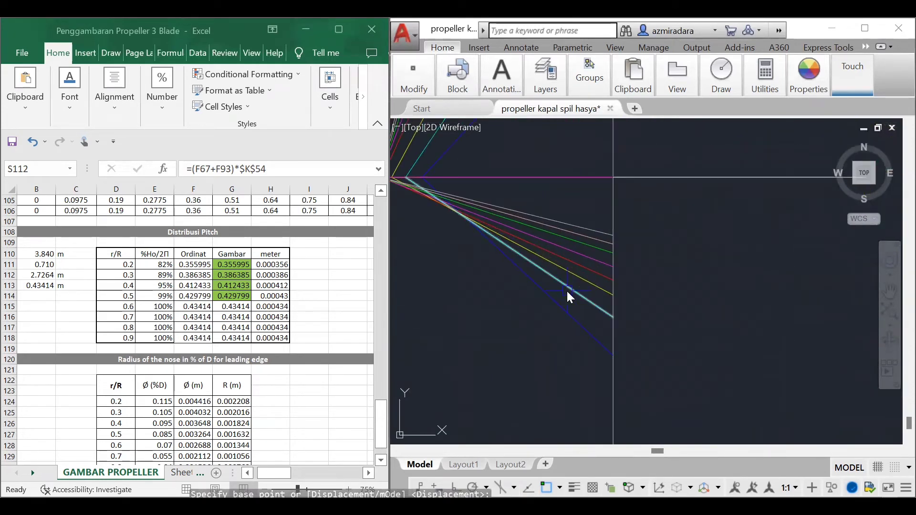
pyautogui.click(534, 235)
pyautogui.press('Return')
pyautogui.click(498, 222)
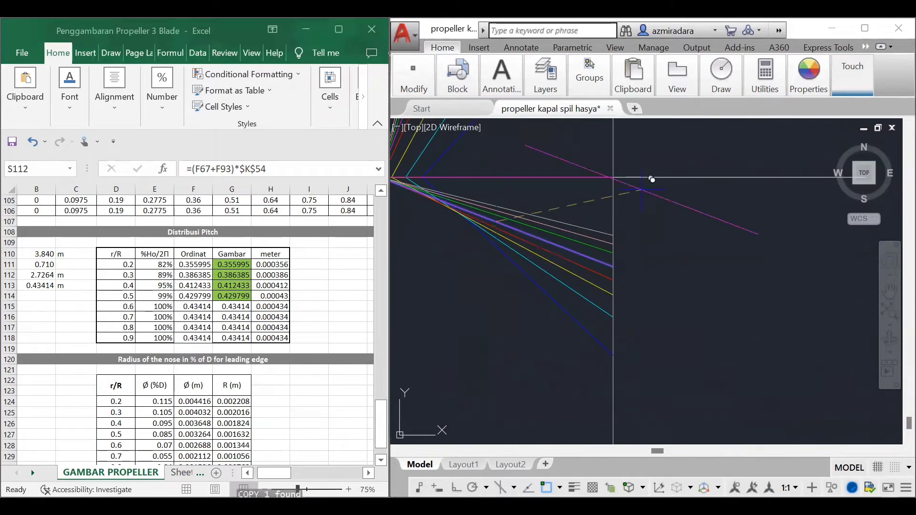
pyautogui.scroll(-10, 576, 291)
pyautogui.scroll(12, 572, 313)
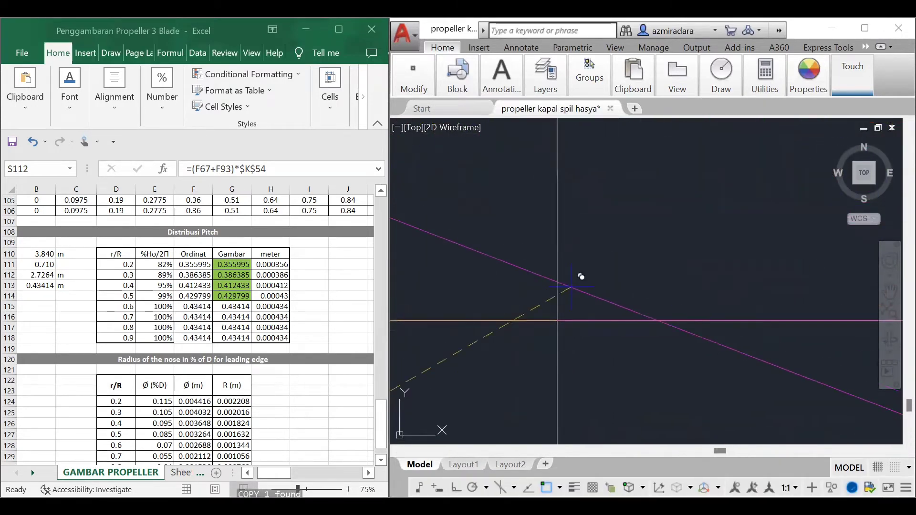
pyautogui.click(557, 321)
pyautogui.scroll(-12, 600, 315)
pyautogui.press('Escape')
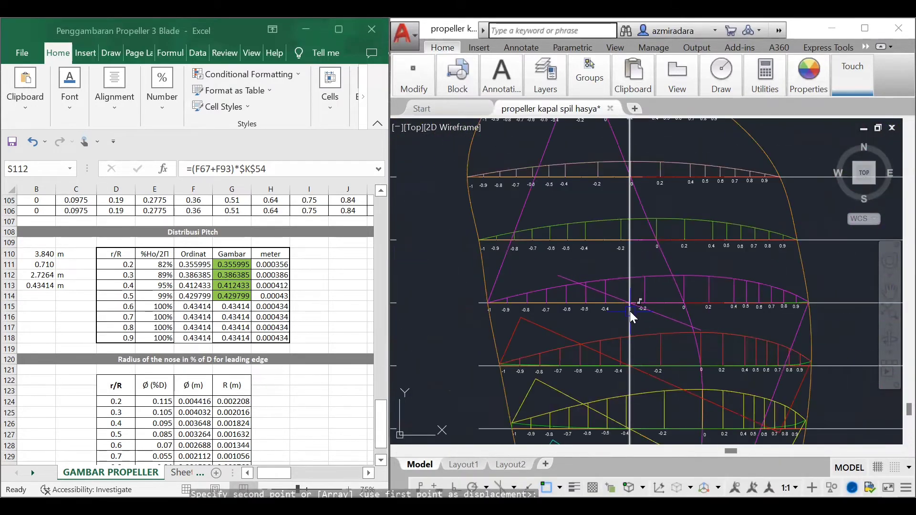
# Step: Extend both ends of the copied perpendicular magenta line to the two slanted magenta pitch lines at the 0.6 R section
pyautogui.write('exte')
pyautogui.press('Return')
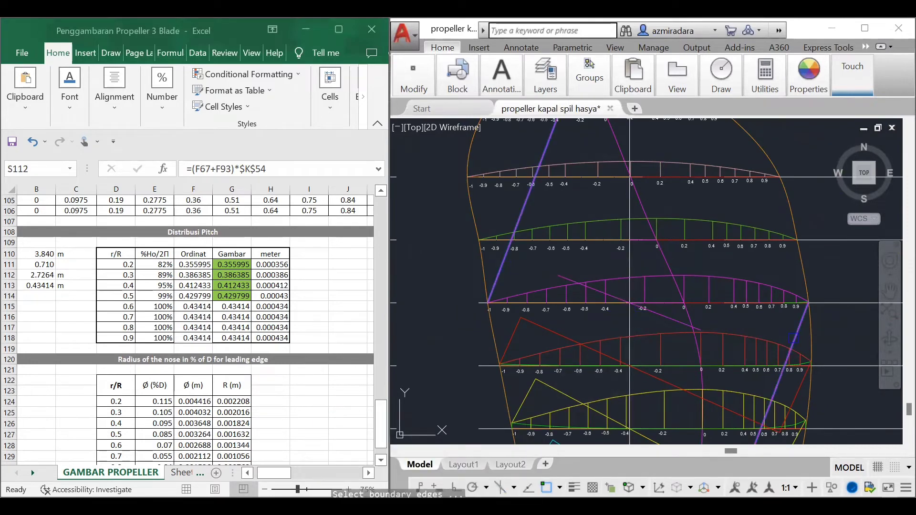
pyautogui.press('Return')
# Step: Trim the slanted magenta lines beyond the perpendicular line and delete the two leftover pieces at the 0.6 R section
pyautogui.write('trim')
pyautogui.press('Return')
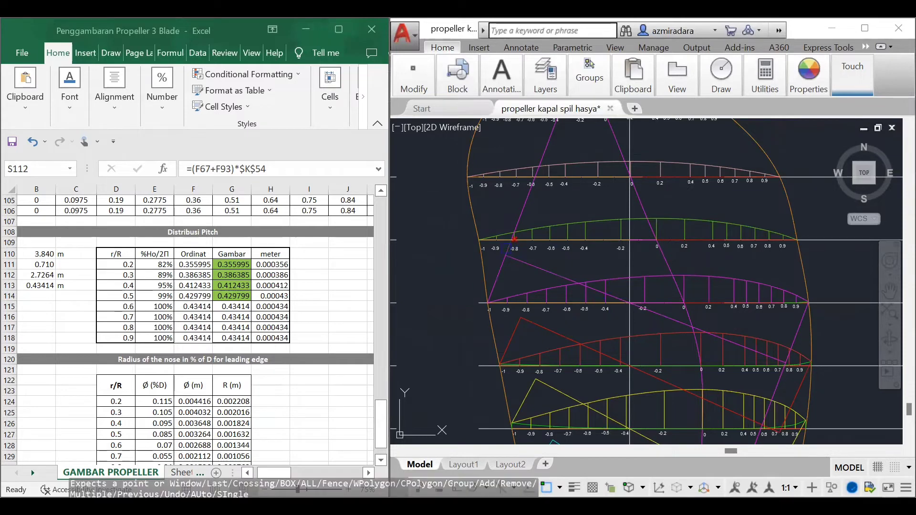
pyautogui.scroll(3, 831, 377)
pyautogui.press('Escape')
pyautogui.click(653, 390)
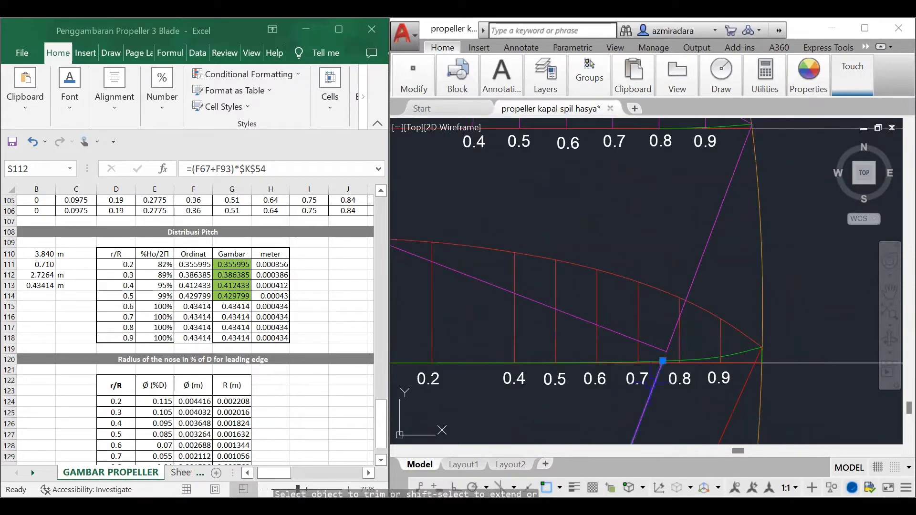
pyautogui.press('Delete')
pyautogui.scroll(-8, 724, 312)
pyautogui.click(579, 193)
pyautogui.press('Delete')
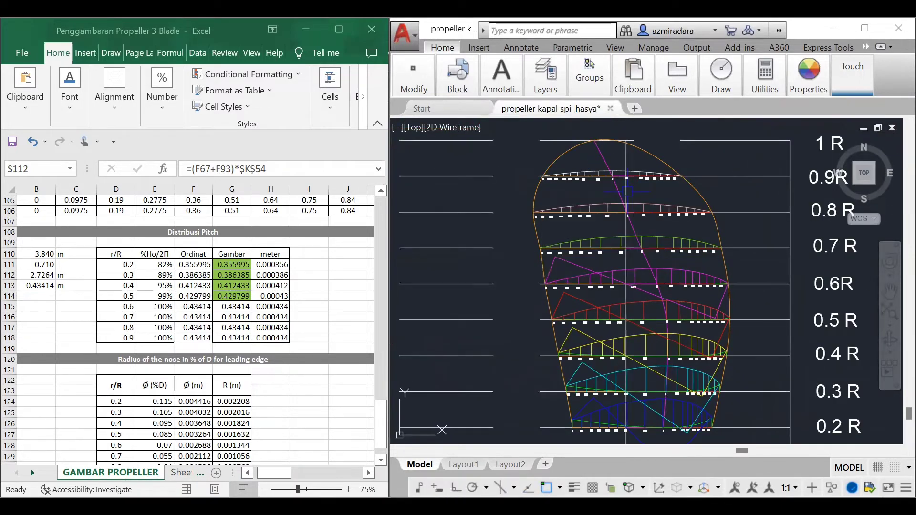
# Step: Copy the upper slanted green 0.7 R pitch line from its upper endpoint to the leading corner of the 0.7 R blade section
pyautogui.scroll(-6, 716, 305)
pyautogui.scroll(5, 593, 367)
pyautogui.click(508, 243)
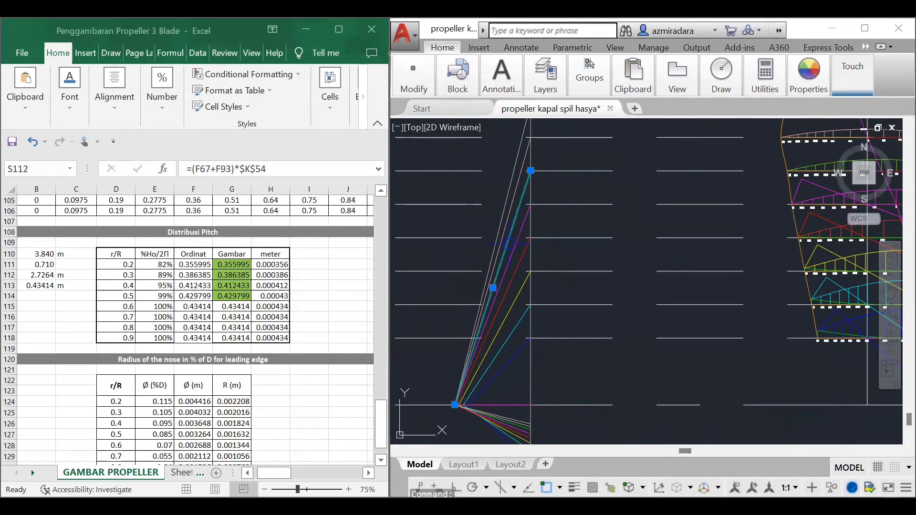
pyautogui.press('Return')
pyautogui.scroll(-4, 569, 348)
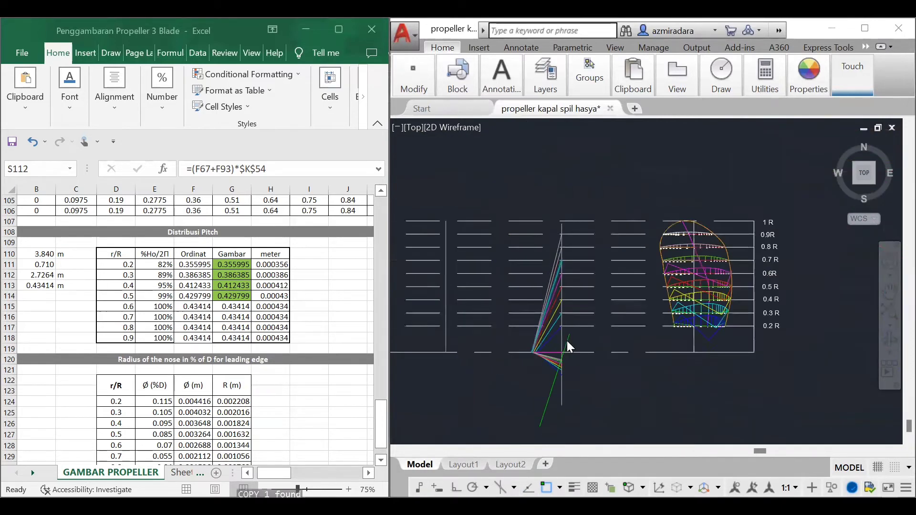
pyautogui.scroll(5, 627, 312)
pyautogui.click(620, 304)
pyautogui.press('Escape')
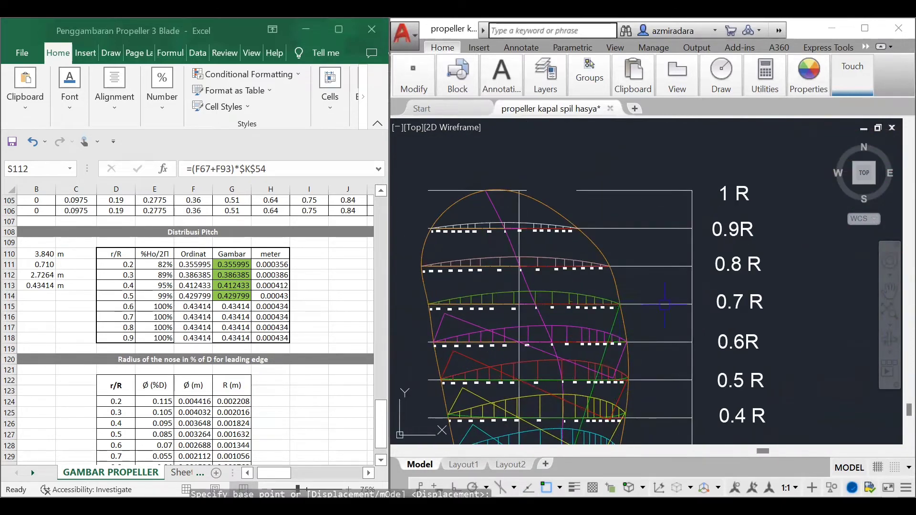
# Step: Copy the upper slanted green 0.7 R pitch line from its lower endpoint to the trailing corner at -1 of the 0.7 R section
pyautogui.scroll(-6, 665, 305)
pyautogui.scroll(7, 559, 355)
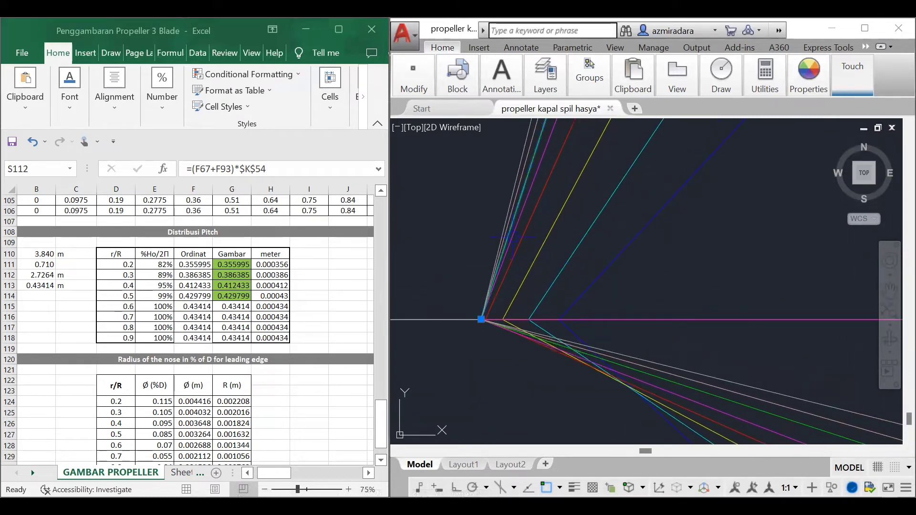
pyautogui.scroll(-5, 549, 350)
pyautogui.scroll(6, 703, 229)
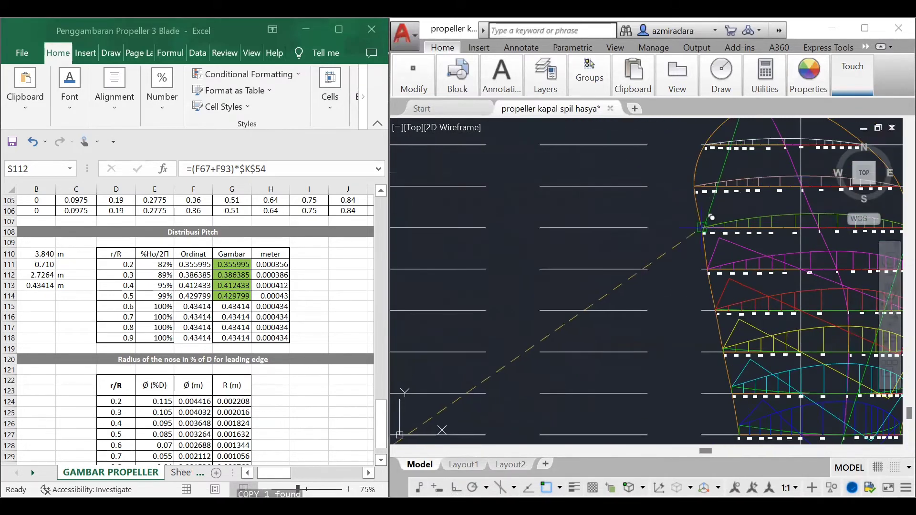
pyautogui.click(703, 229)
pyautogui.press('Escape')
# Step: Copy the lower green 0.7 R pitch line from its midpoint to the intersection of the 0.7 R base line and the vertical centre line
pyautogui.scroll(-5, 703, 229)
pyautogui.scroll(7, 620, 323)
pyautogui.click(573, 375)
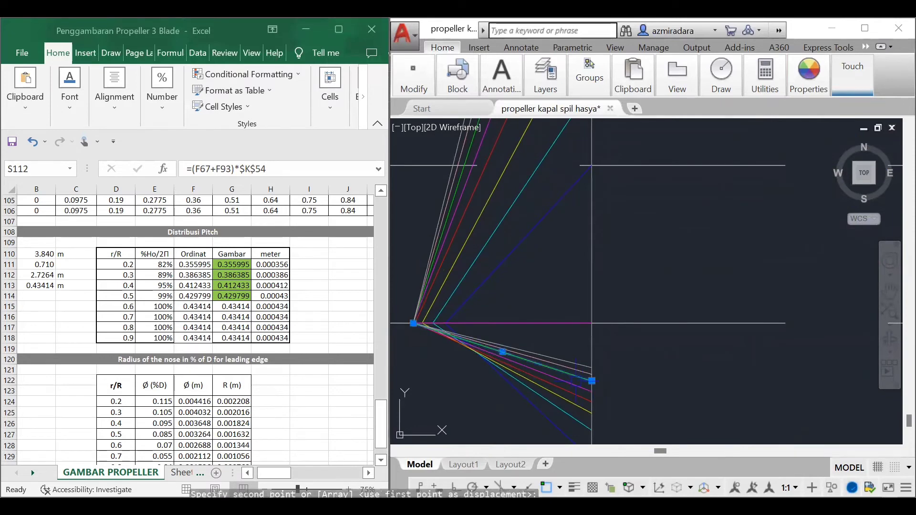
pyautogui.scroll(-5, 592, 324)
pyautogui.scroll(6, 609, 203)
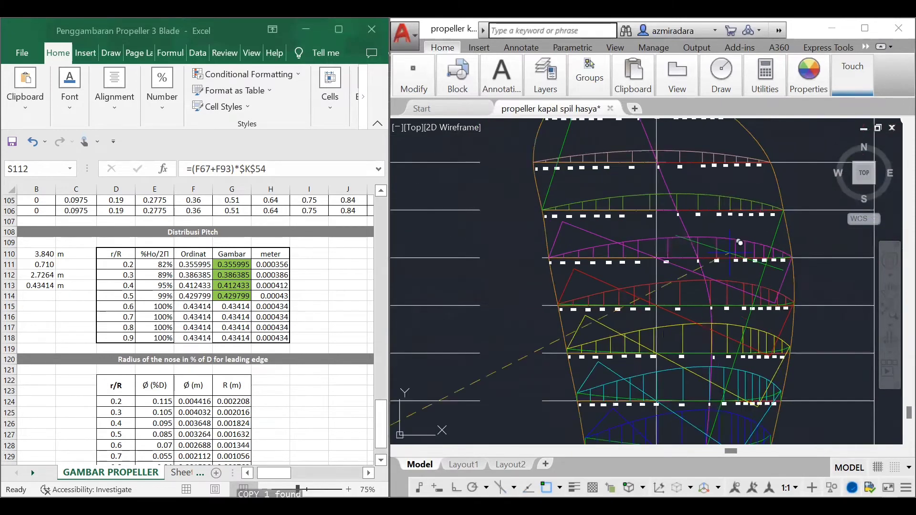
pyautogui.scroll(-4, 609, 203)
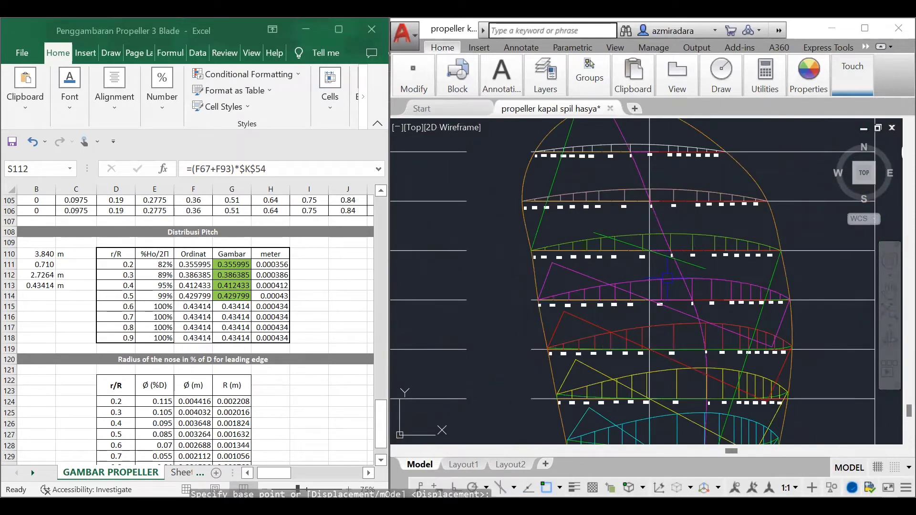
# Step: Extend both ends of the copied perpendicular green line to the two slanted green pitch lines at the 0.7 R section
pyautogui.write('ex')
pyautogui.press('Return')
pyautogui.click(538, 234)
pyautogui.press('Return')
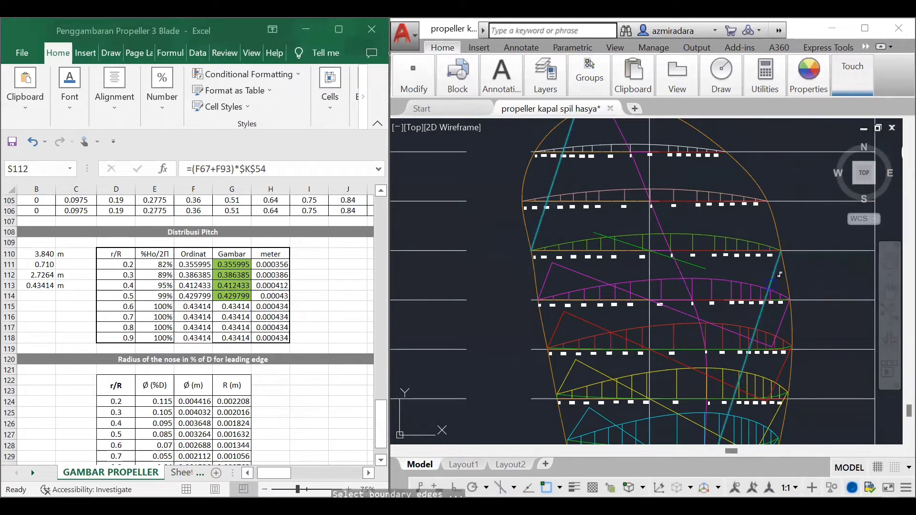
pyautogui.click(601, 231)
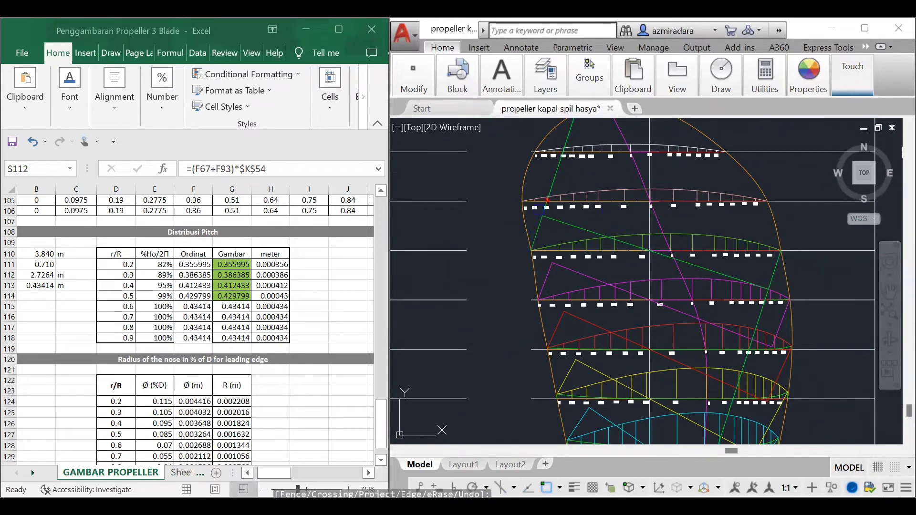
# Step: Trim the slanted green 0.7 R pitch lines beyond their perpendicular and delete the leftover pieces
pyautogui.click(540, 210)
pyautogui.scroll(7, 844, 307)
pyautogui.scroll(-5, 518, 261)
pyautogui.scroll(4, 458, 256)
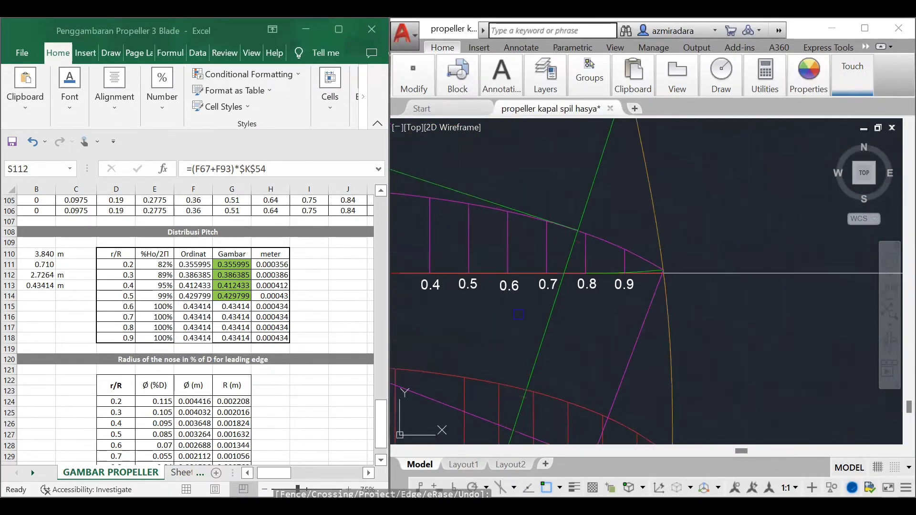
pyautogui.scroll(5, 606, 329)
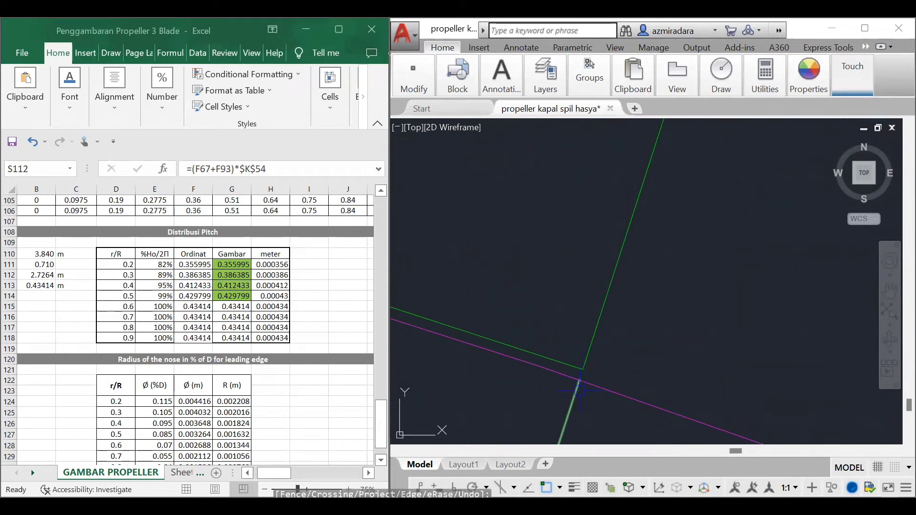
pyautogui.scroll(-8, 579, 382)
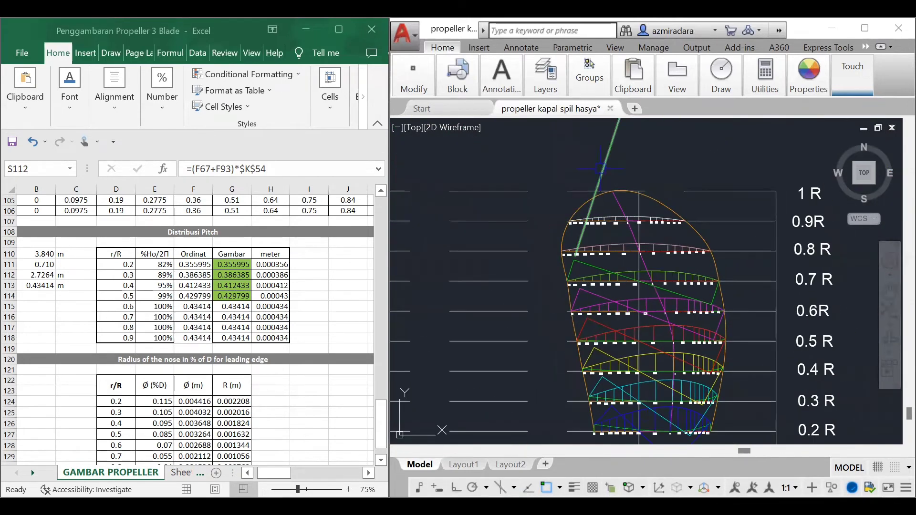
pyautogui.press('Delete')
# Step: Copy the upper slanted pink 0.8 R pitch line from its upper endpoint to the leading corner of the 0.8 R blade section
pyautogui.scroll(-6, 749, 310)
pyautogui.scroll(5, 569, 366)
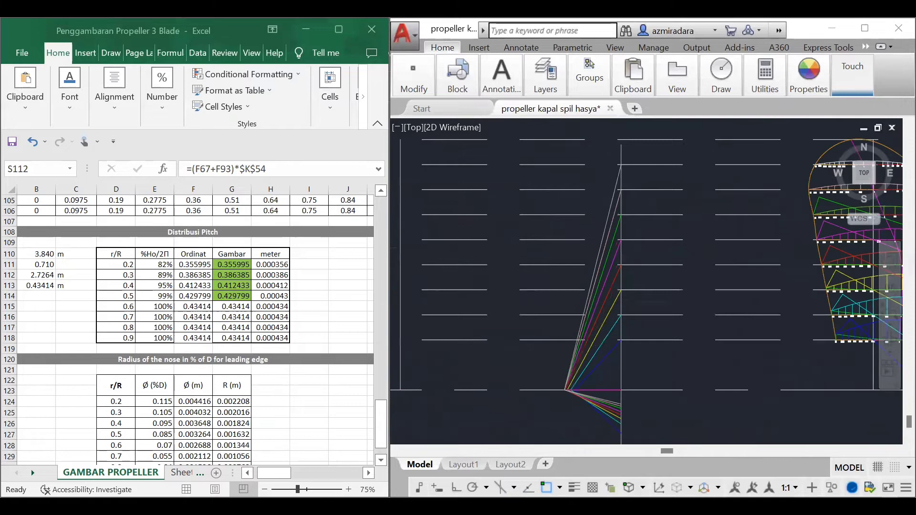
pyautogui.click(599, 253)
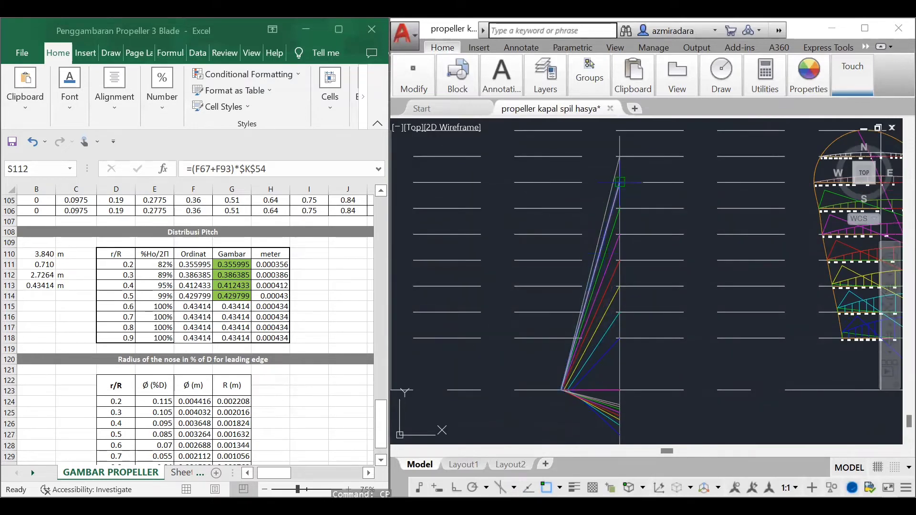
pyautogui.press('Return')
pyautogui.scroll(5, 755, 272)
pyautogui.click(702, 363)
pyautogui.press('Escape')
pyautogui.scroll(-8, 691, 329)
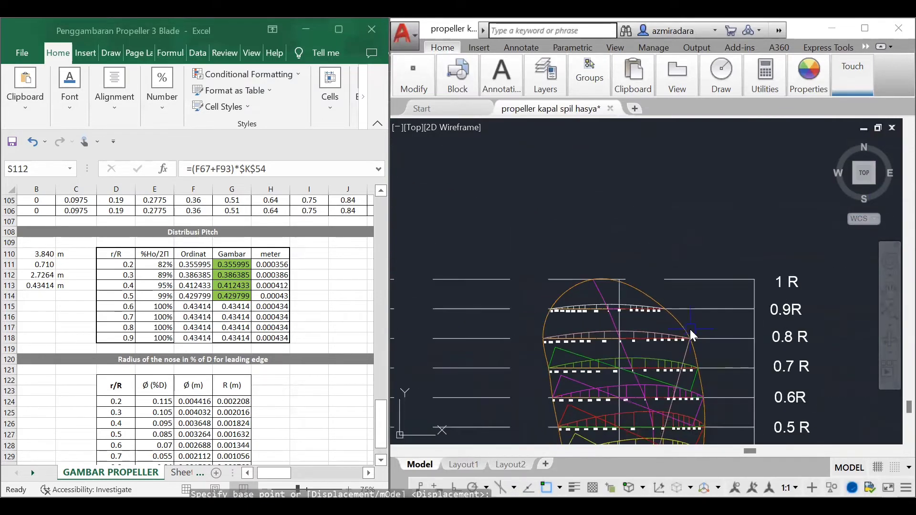
# Step: Copy the upper slanted pink 0.8 R pitch line from its lower endpoint to the trailing corner at -1 of the 0.8 R section
pyautogui.scroll(6, 577, 355)
pyautogui.press('Escape')
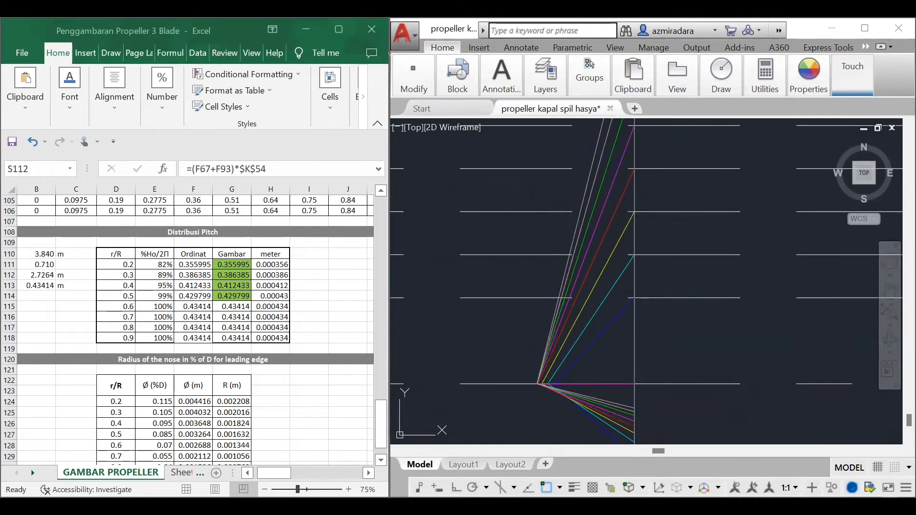
pyautogui.scroll(2, 550, 289)
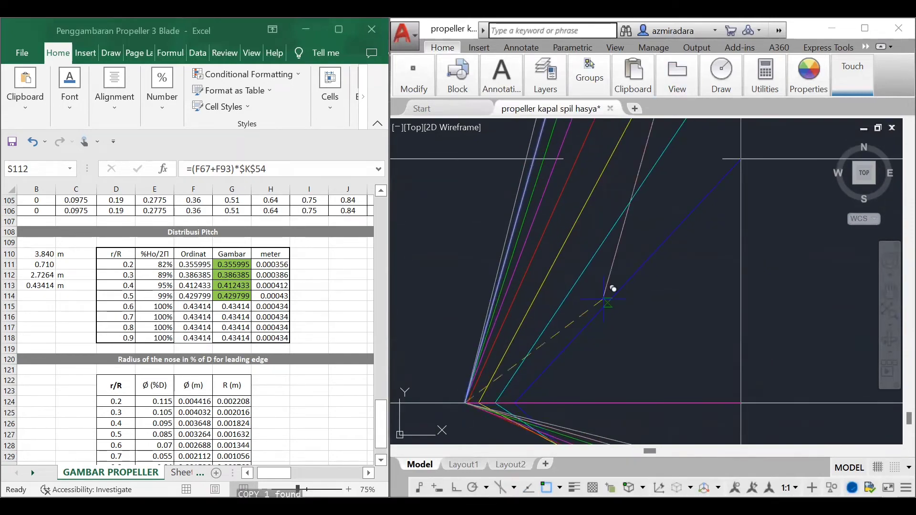
pyautogui.scroll(-6, 616, 287)
pyautogui.scroll(5, 740, 218)
pyautogui.scroll(2, 648, 179)
pyautogui.moveTo(648, 179); pyautogui.dragTo(660, 231, button='middle')
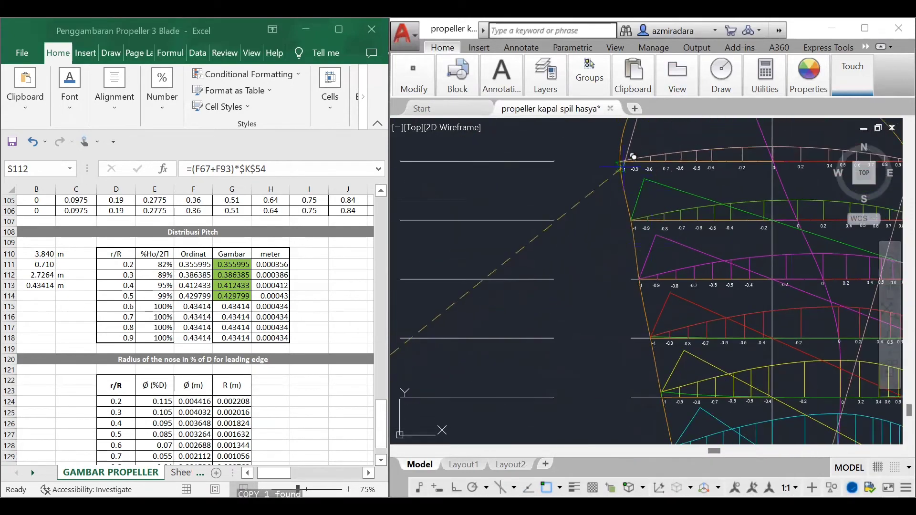
pyautogui.click(624, 162)
pyautogui.press('Escape')
# Step: Copy the lower pink 0.8 R pitch line from its midpoint to the intersection of the 0.8 R base line and the vertical centre line
pyautogui.scroll(-7, 644, 284)
pyautogui.scroll(7, 500, 398)
pyautogui.moveTo(499, 399); pyautogui.dragTo(558, 361, button='middle')
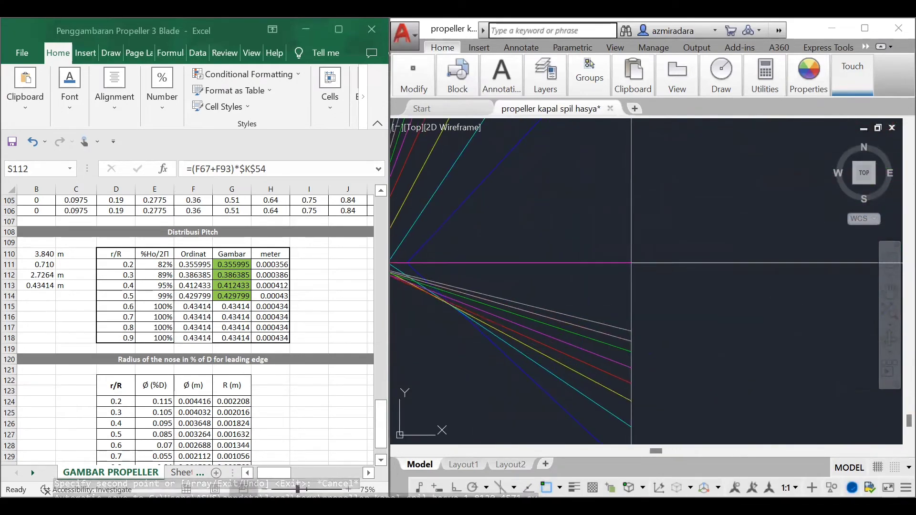
pyautogui.click(580, 326)
pyautogui.press('Return')
pyautogui.click(495, 302)
pyautogui.scroll(-6, 592, 308)
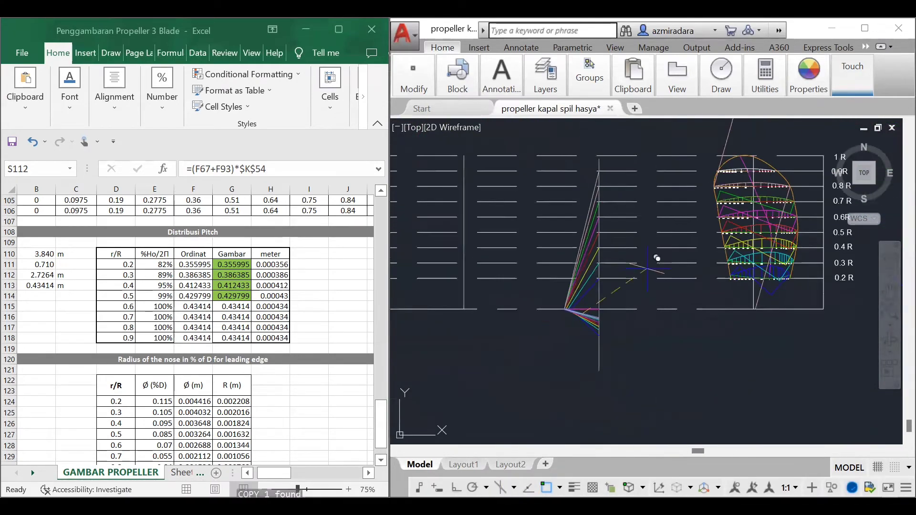
pyautogui.scroll(6, 768, 191)
pyautogui.scroll(2, 702, 292)
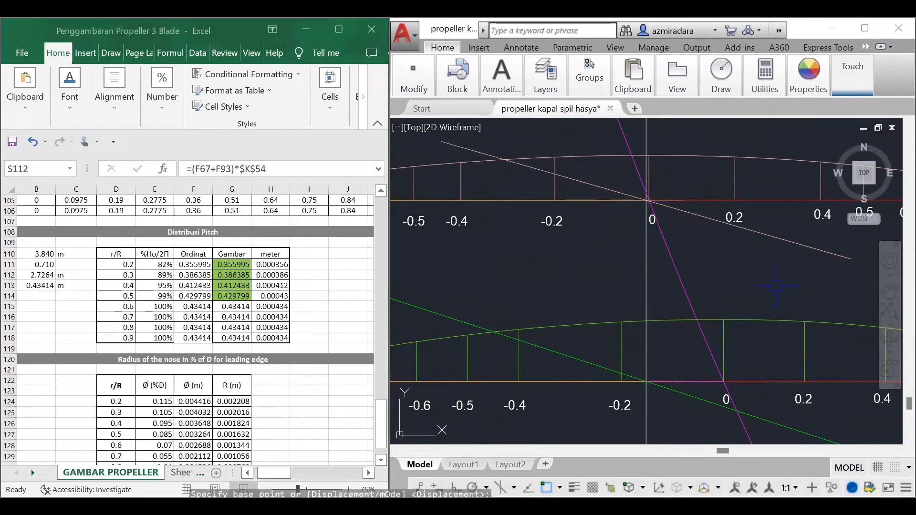
pyautogui.scroll(-5, 610, 286)
pyautogui.write('ex')
pyautogui.press('Return')
pyautogui.press('Return')
pyautogui.click(537, 206)
pyautogui.press('Escape')
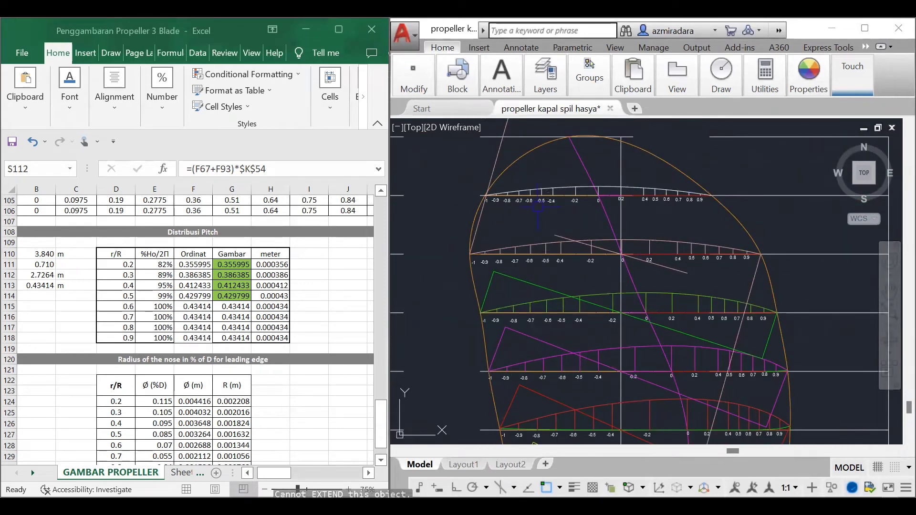
# Step: Extend both ends of the copied perpendicular pink line to the two slanted pitch lines at the 0.8 R section
pyautogui.press('Return')
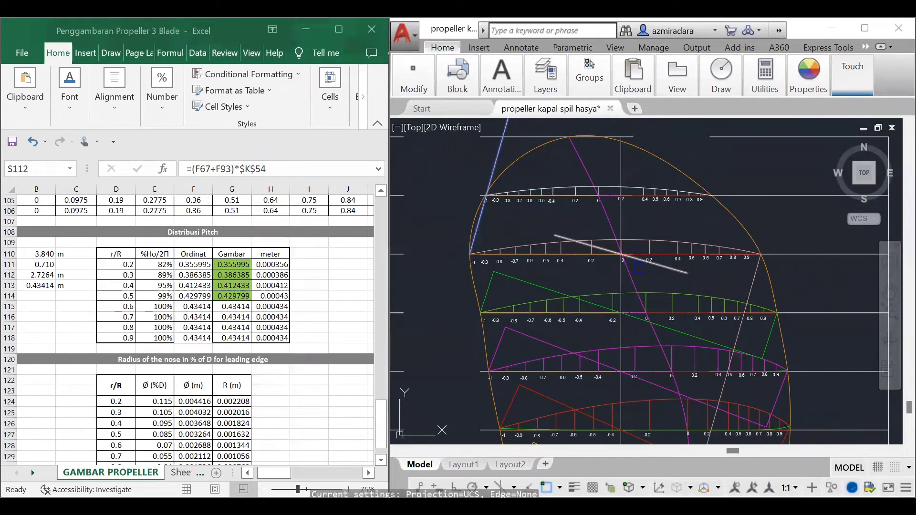
pyautogui.click(758, 284)
pyautogui.press('Return')
pyautogui.click(682, 272)
pyautogui.click(556, 236)
pyautogui.press('Return')
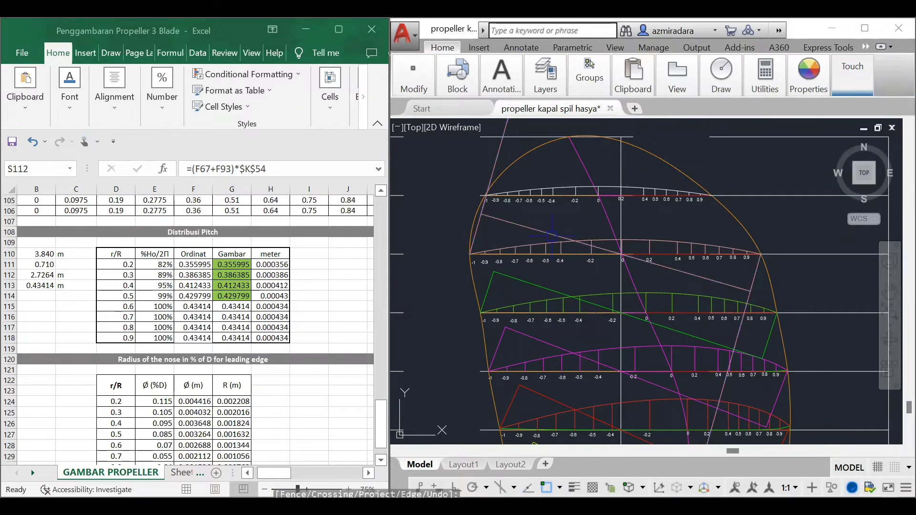
# Step: Trim the two slanted pink 0.8 R pitch lines beyond the perpendicular line and delete the leftover pieces
pyautogui.write('tr')
pyautogui.press('Return')
pyautogui.press('Return')
pyautogui.click(749, 297)
pyautogui.click(485, 208)
pyautogui.press('Return')
pyautogui.click(490, 182)
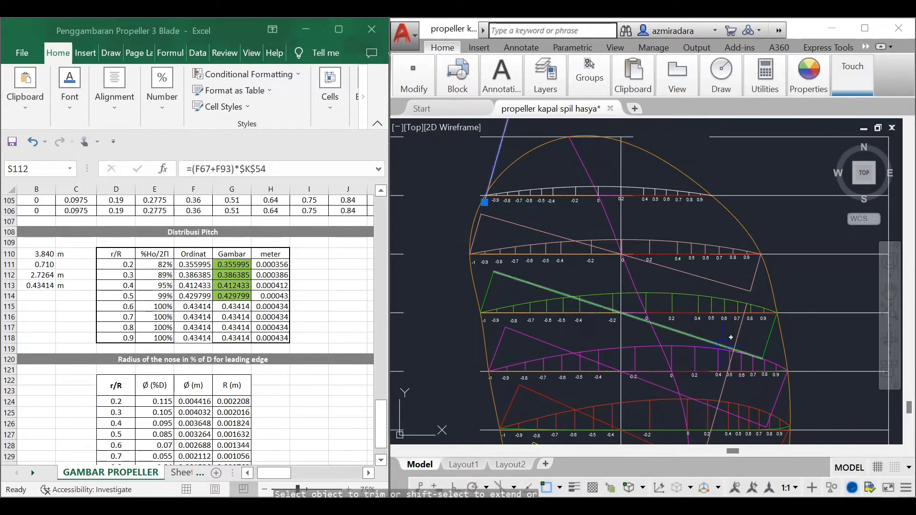
pyautogui.click(739, 334)
pyautogui.press('Delete')
# Step: Copy the upper slanted grey 0.9 R pitch line from its lower endpoint to the trailing corner at -1 of the 0.9 R section
pyautogui.scroll(-5, 631, 248)
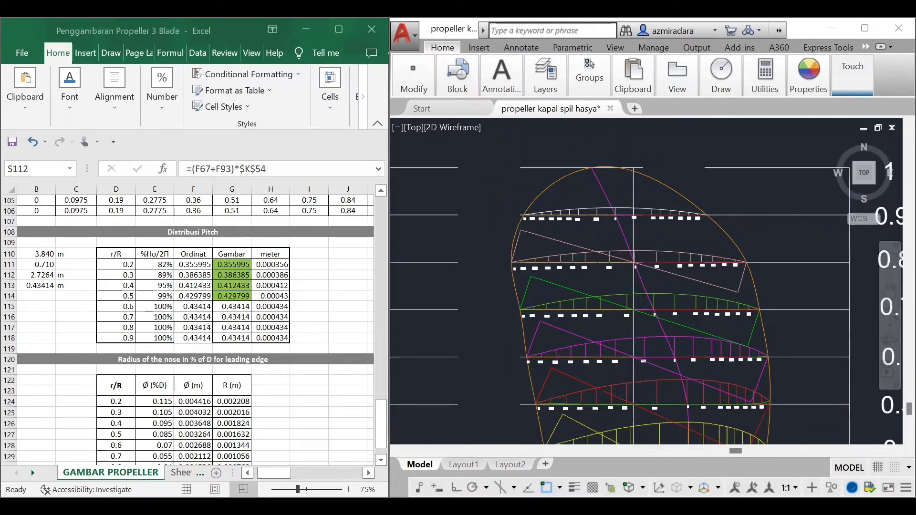
pyautogui.moveTo(554, 292); pyautogui.dragTo(666, 304, button='middle')
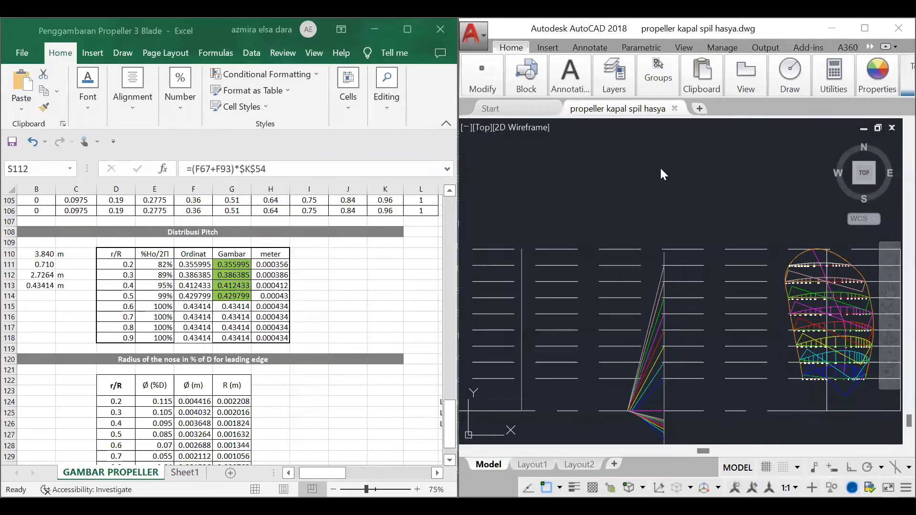
pyautogui.scroll(-2, 660, 167)
pyautogui.scroll(5, 692, 333)
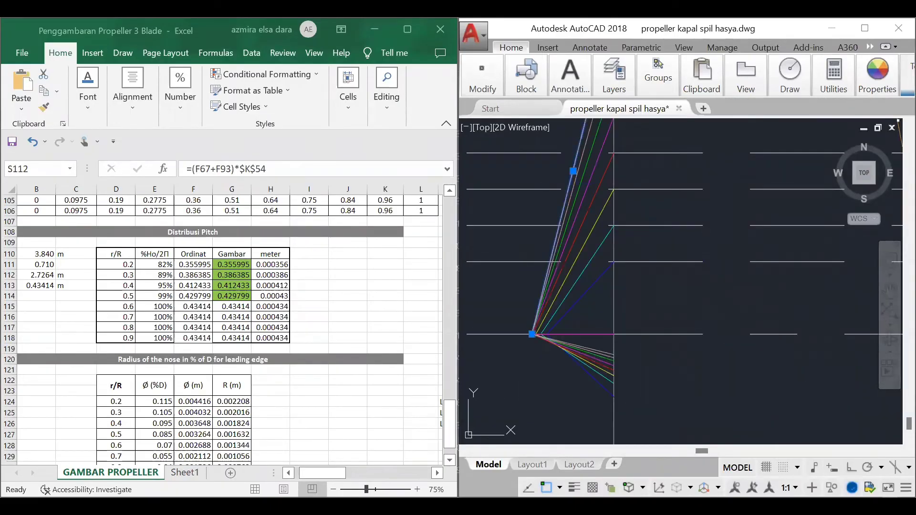
pyautogui.scroll(4, 543, 311)
pyautogui.click(510, 394)
pyautogui.scroll(-6, 572, 352)
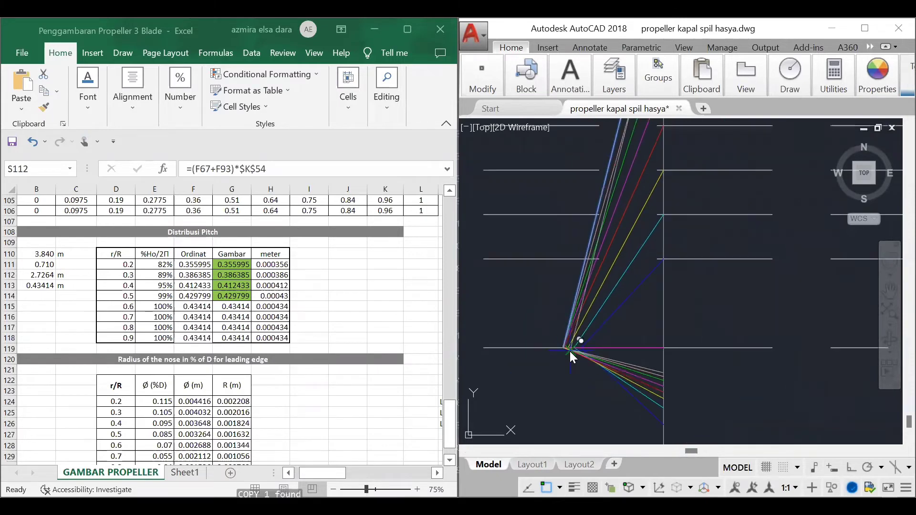
pyautogui.scroll(4, 779, 215)
pyautogui.click(645, 236)
pyautogui.press('Escape')
pyautogui.scroll(-5, 767, 195)
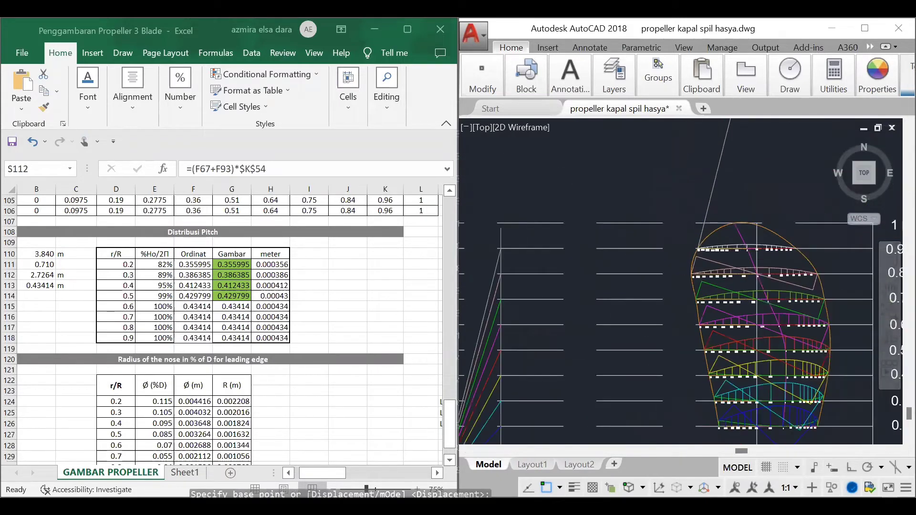
# Step: Copy the upper slanted grey 0.9 R pitch line from its upper endpoint to the leading corner of the 0.9 R blade section
pyautogui.click(568, 278)
pyautogui.scroll(4, 610, 248)
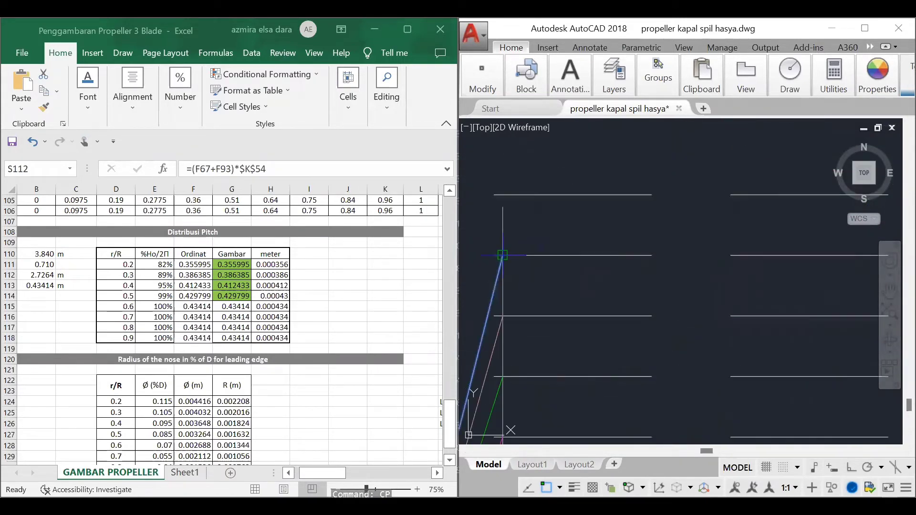
pyautogui.click(503, 254)
pyautogui.scroll(-4, 507, 255)
pyautogui.scroll(6, 720, 257)
pyautogui.click(628, 233)
pyautogui.press('Escape')
pyautogui.scroll(-6, 702, 239)
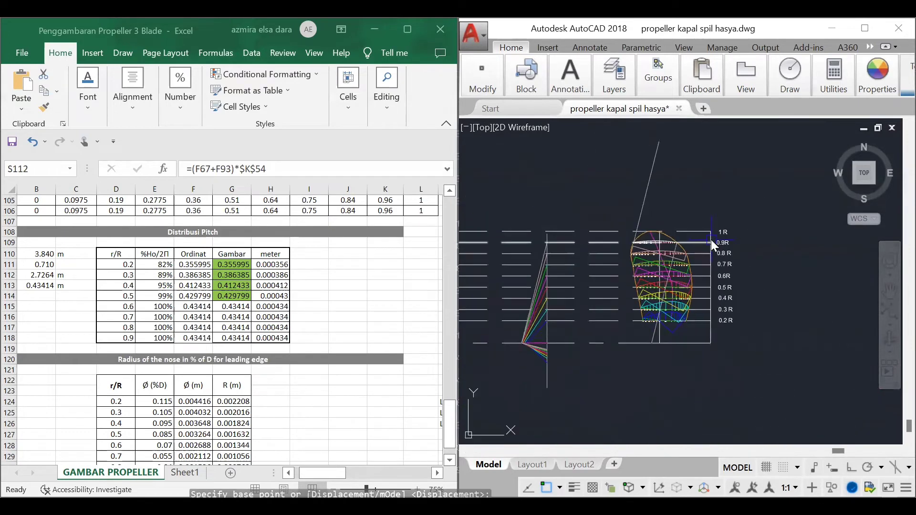
# Step: Copy the lower grey 0.9 R pitch line from its midpoint to the intersection of the 0.9 R base line and the vertical centre line
pyautogui.scroll(6, 534, 348)
pyautogui.click(719, 354)
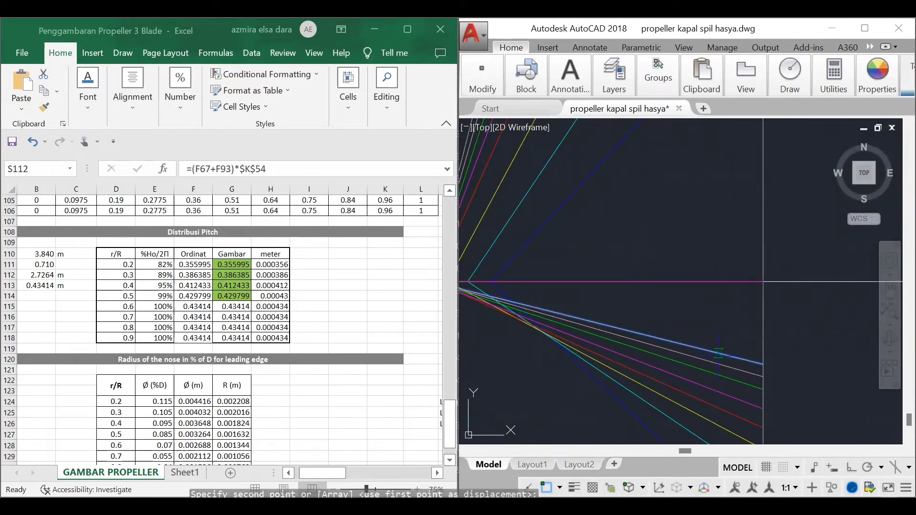
pyautogui.click(607, 326)
pyautogui.scroll(-4, 587, 336)
pyautogui.scroll(2, 799, 236)
pyautogui.moveTo(800, 236); pyautogui.dragTo(791, 253, button='middle')
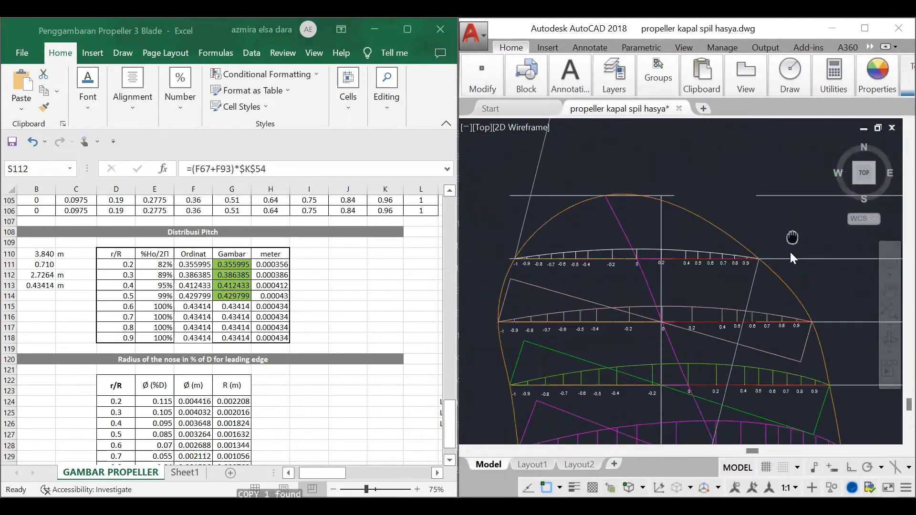
pyautogui.scroll(5, 683, 258)
pyautogui.scroll(7, 582, 267)
pyautogui.click(580, 268)
pyautogui.press('Escape')
# Step: Extend both ends of the copied perpendicular grey line to the two slanted pitch lines at the 0.9 R section
pyautogui.scroll(-2, 673, 282)
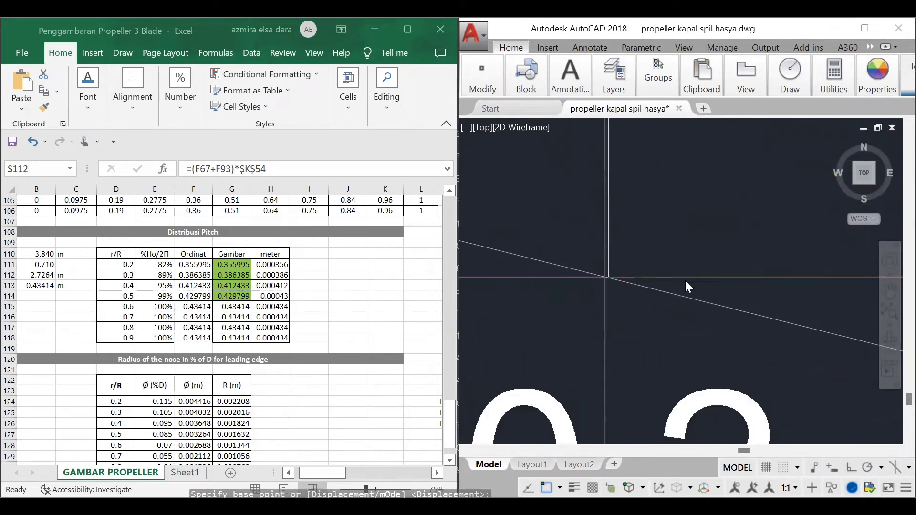
pyautogui.scroll(-3, 687, 286)
pyautogui.click(685, 297)
pyautogui.write('ex')
pyautogui.press('Return')
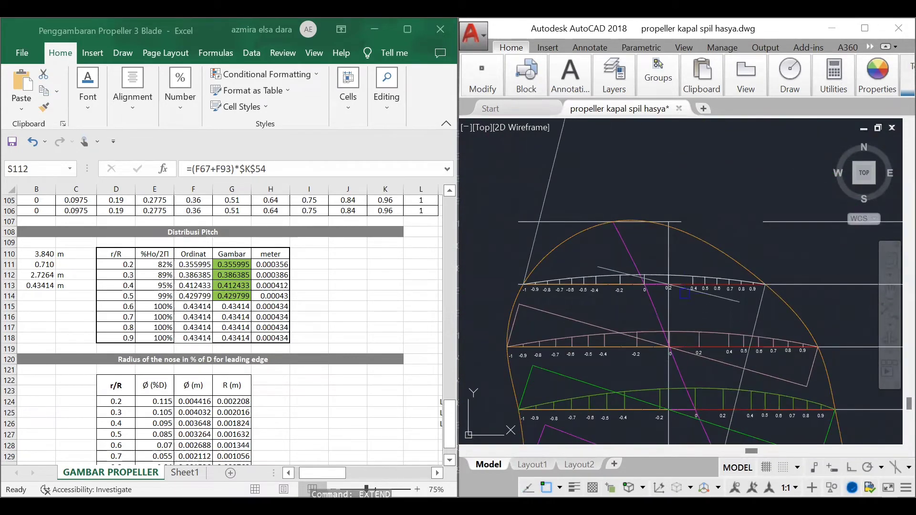
pyautogui.click(533, 244)
pyautogui.click(757, 315)
pyautogui.press('Return')
pyautogui.click(734, 300)
pyautogui.click(595, 267)
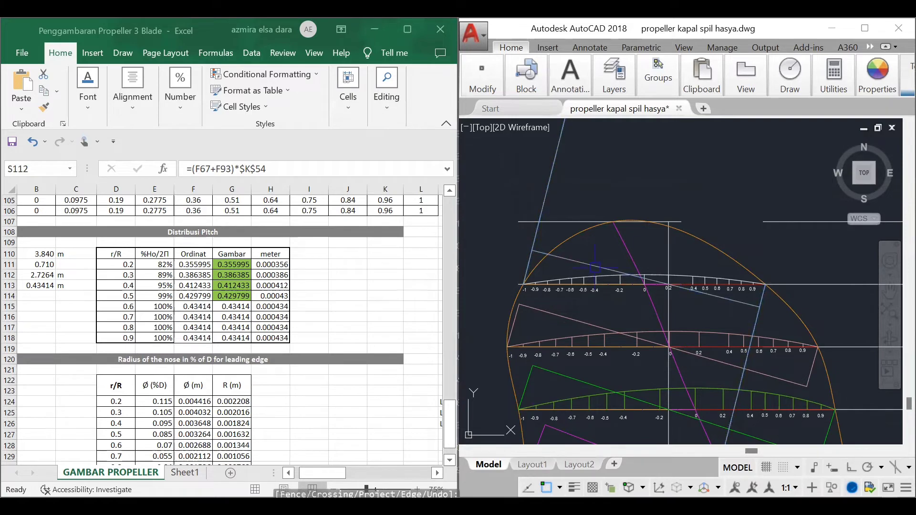
# Step: Trim the two slanted grey 0.9 R pitch lines beyond the perpendicular line and delete the leftover pieces
pyautogui.click(536, 237)
pyautogui.click(757, 321)
pyautogui.press('Return')
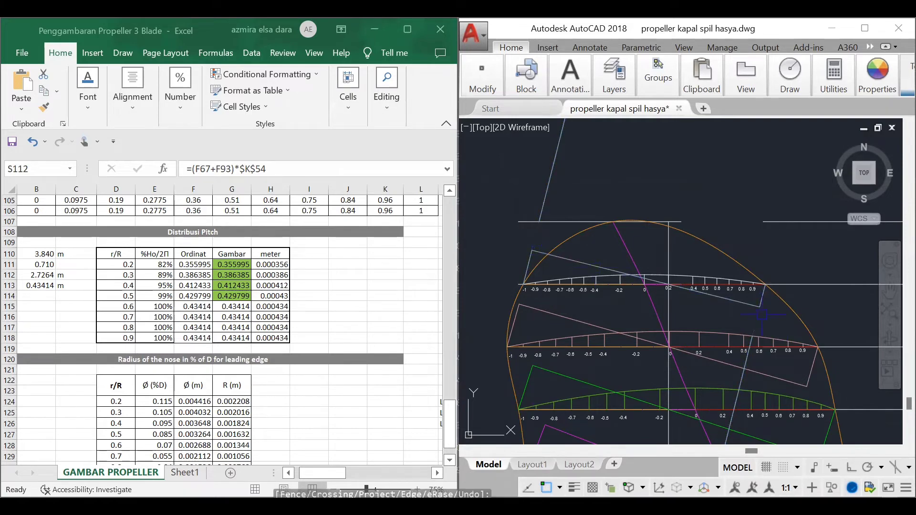
pyautogui.click(545, 200)
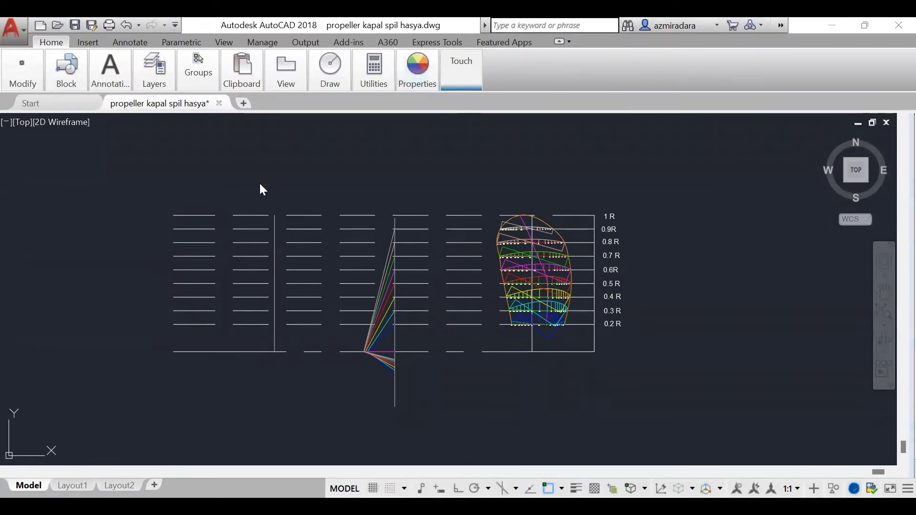
# Step: Set the current object colour to ByLayer
pyautogui.click(421, 74)
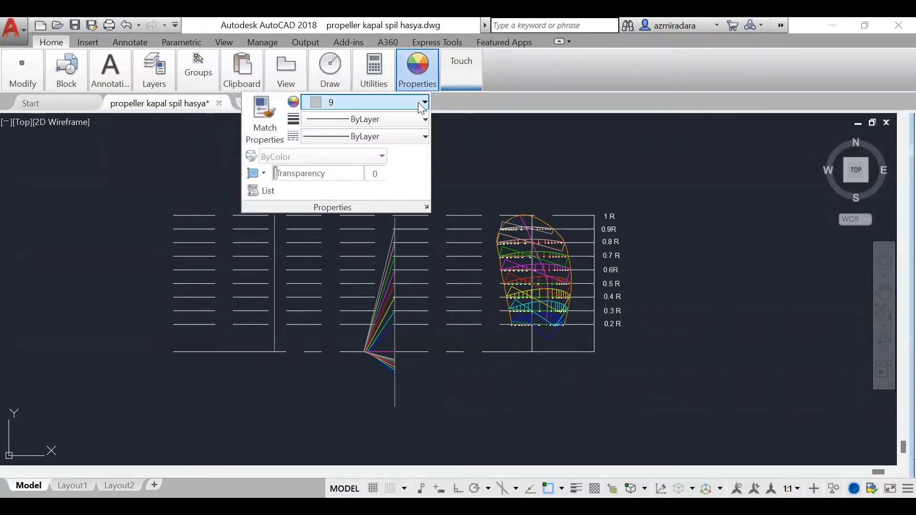
pyautogui.click(423, 103)
pyautogui.click(382, 123)
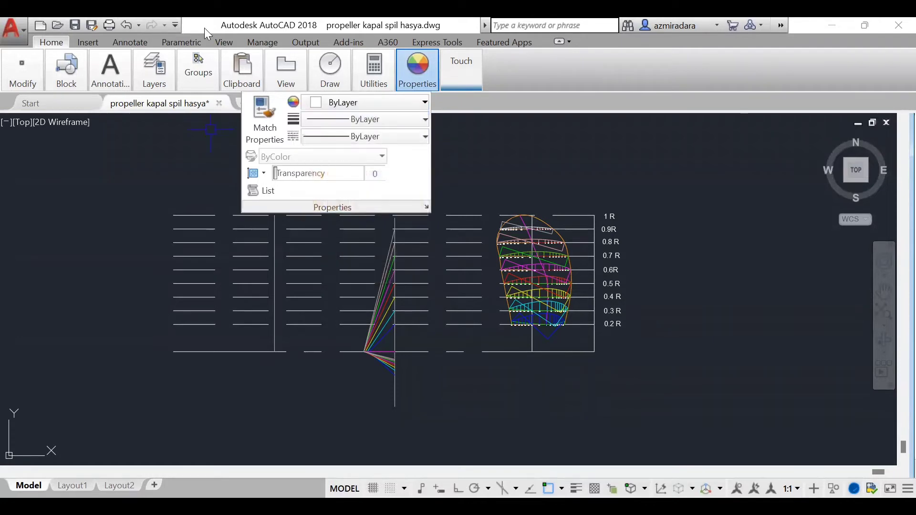
# Step: Draw a circle centred where the blade's vertical centre line meets the shaft base line, passing through the centre line's intersection with the 0.2 R line
pyautogui.scroll(5, 549, 389)
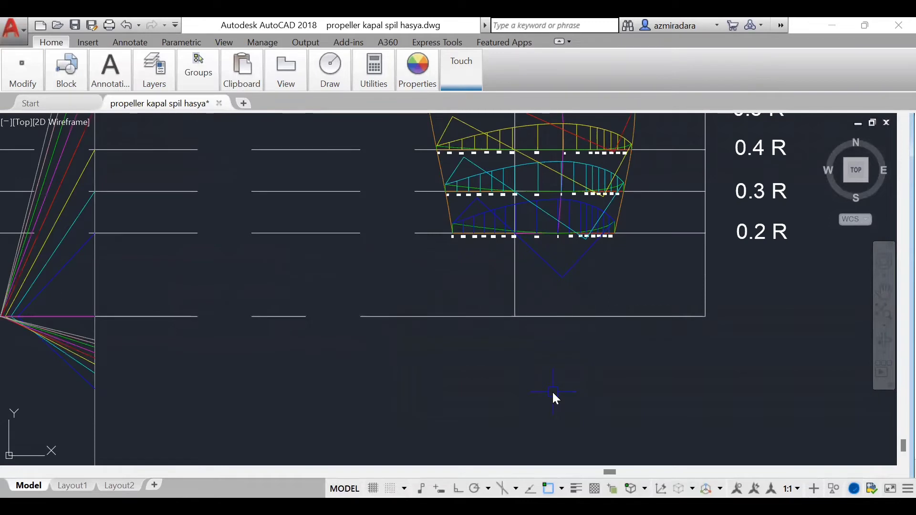
pyautogui.write('c')
pyautogui.press('Return')
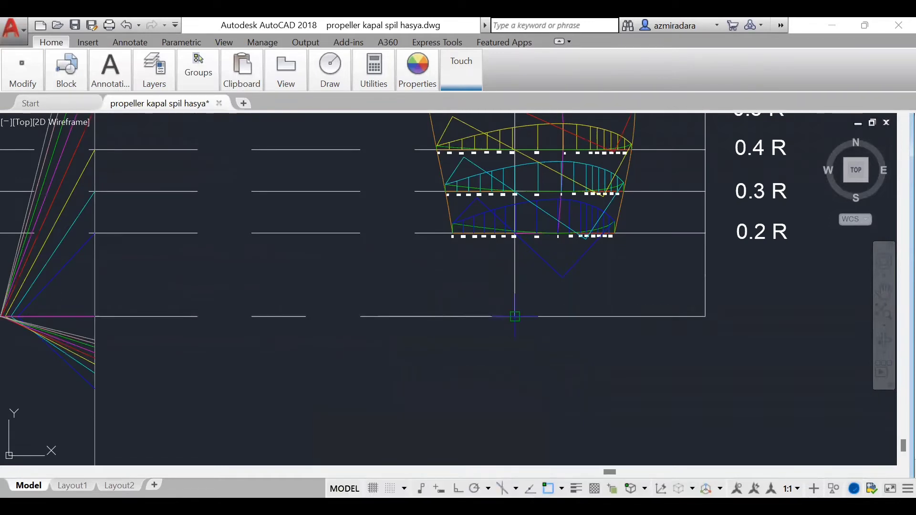
pyautogui.scroll(8, 517, 264)
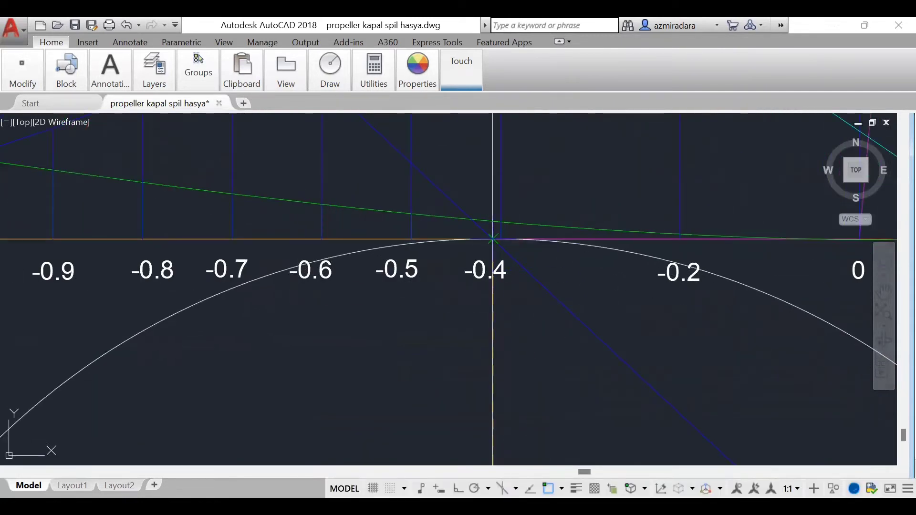
pyautogui.click(493, 238)
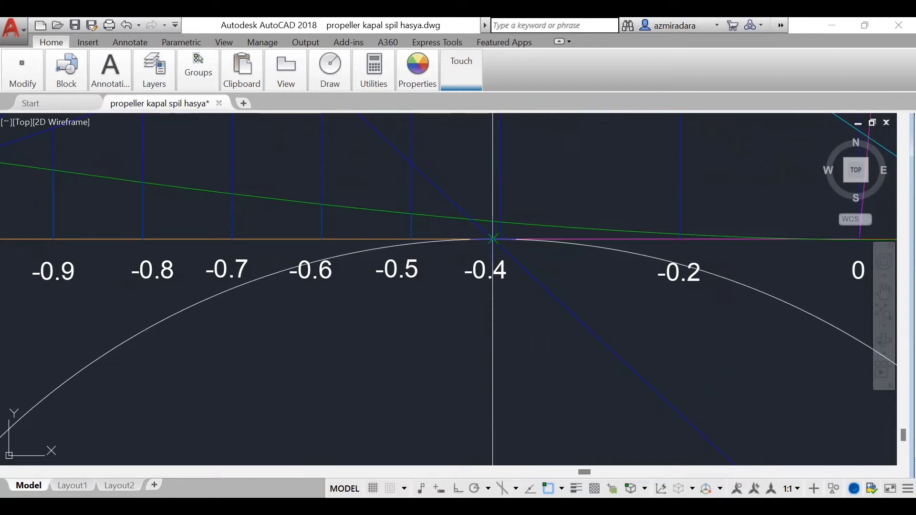
# Step: Draw a circle centred on the 0.2 R line and vertical centre line intersection, passing through the upper end of the blue pitch line
pyautogui.click(493, 239)
pyautogui.write('100')
pyautogui.press('Return')
pyautogui.scroll(-6, 592, 346)
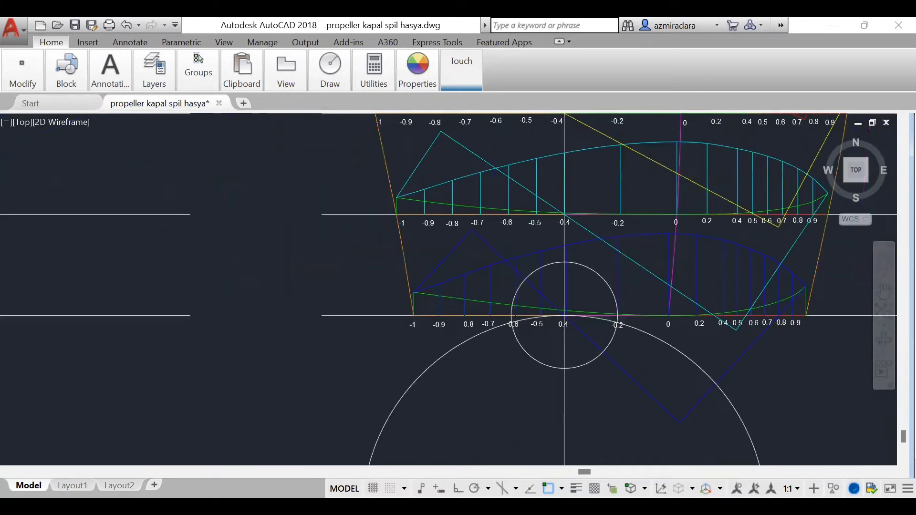
pyautogui.scroll(-1, 585, 368)
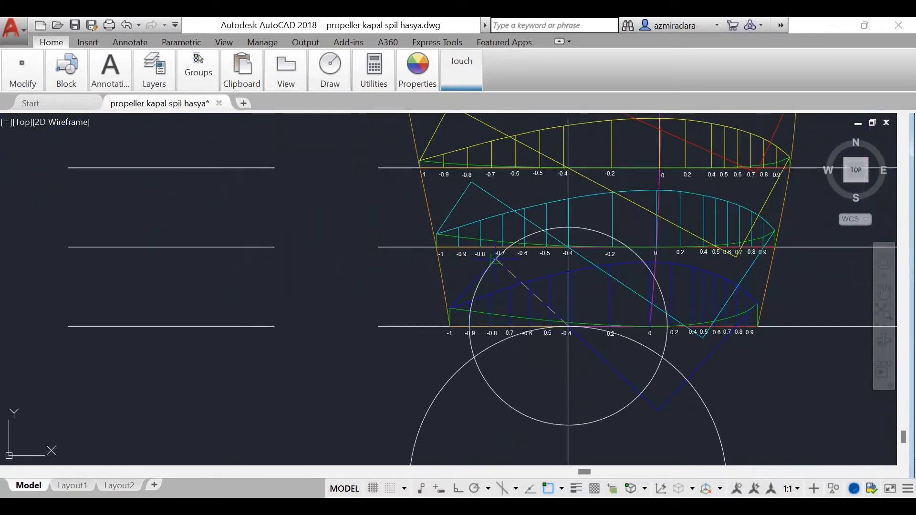
pyautogui.scroll(6, 505, 272)
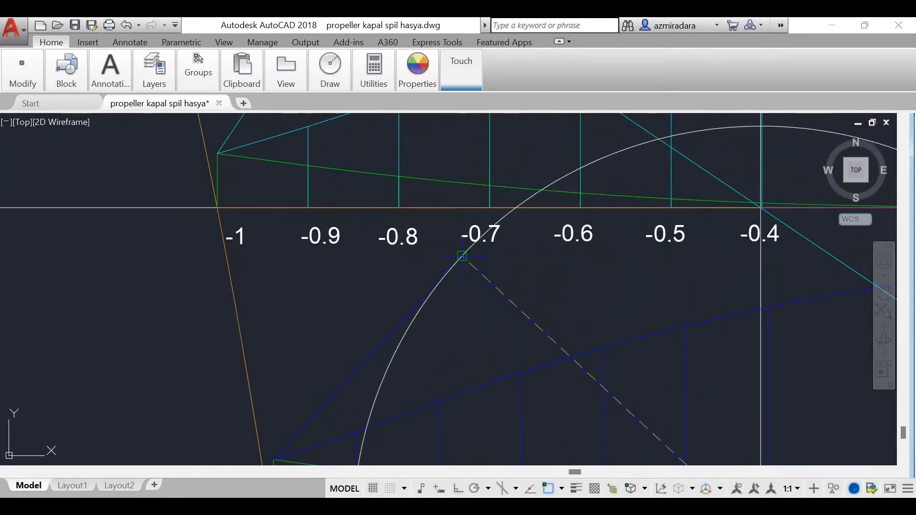
pyautogui.click(462, 256)
# Step: Draw a second circle from the same 0.2 R centre point through the lower end of the blue pitch line
pyautogui.press('Return')
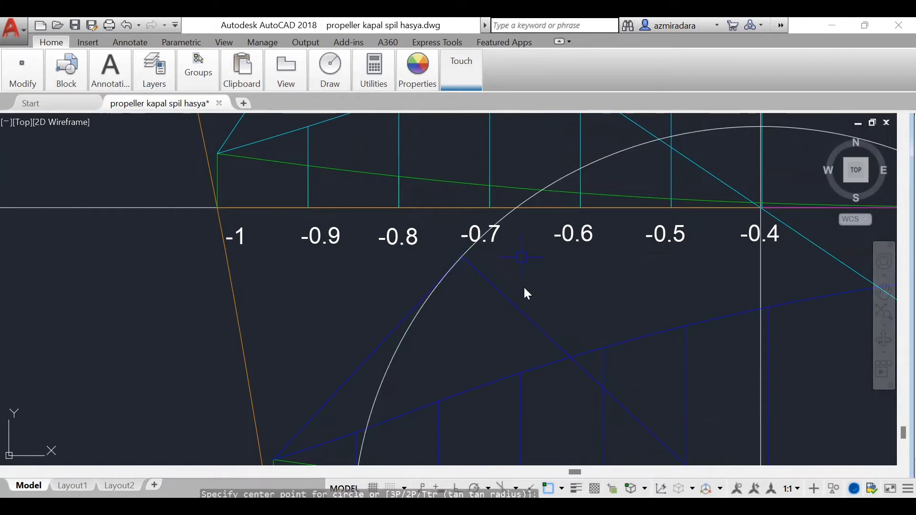
pyautogui.scroll(-6, 575, 258)
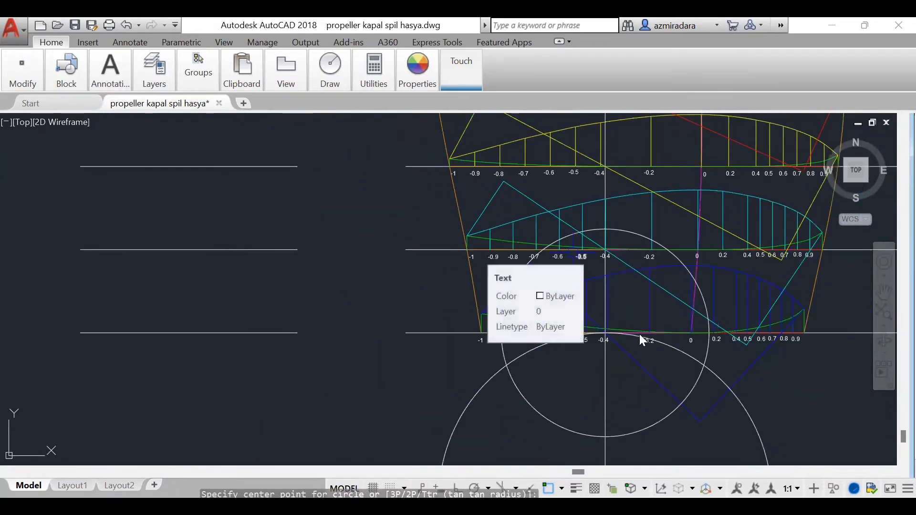
pyautogui.scroll(6, 643, 337)
pyautogui.scroll(9, 516, 328)
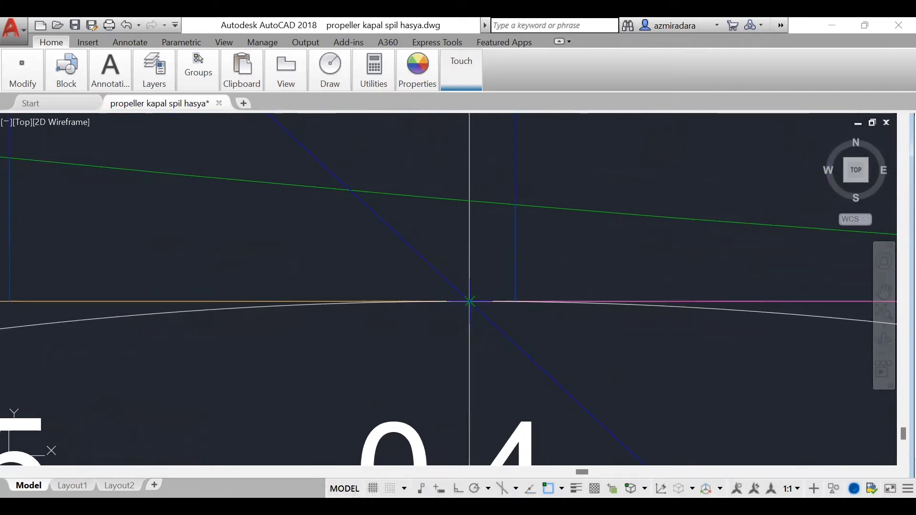
pyautogui.scroll(-8, 539, 334)
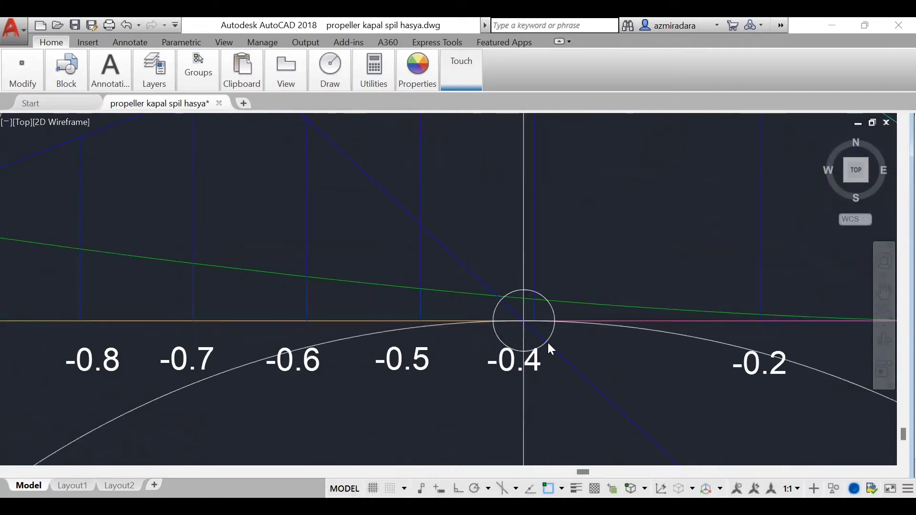
pyautogui.scroll(-3, 571, 350)
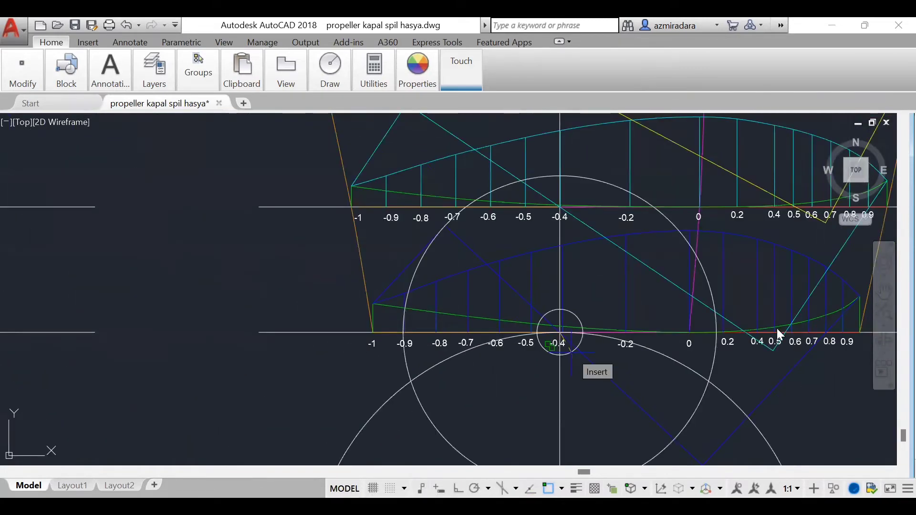
pyautogui.scroll(-5, 777, 328)
pyautogui.scroll(5, 774, 391)
pyautogui.moveTo(774, 390); pyautogui.dragTo(771, 399, button='middle')
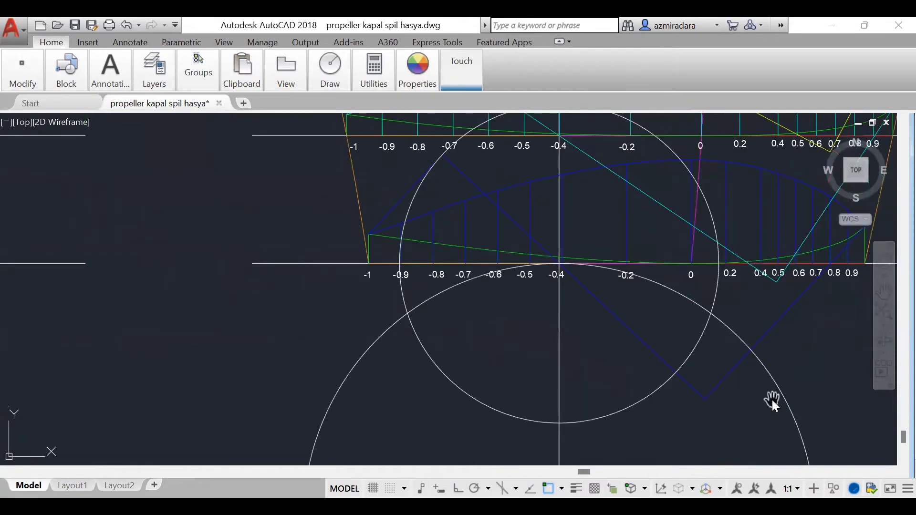
pyautogui.click(704, 399)
pyautogui.press('Return')
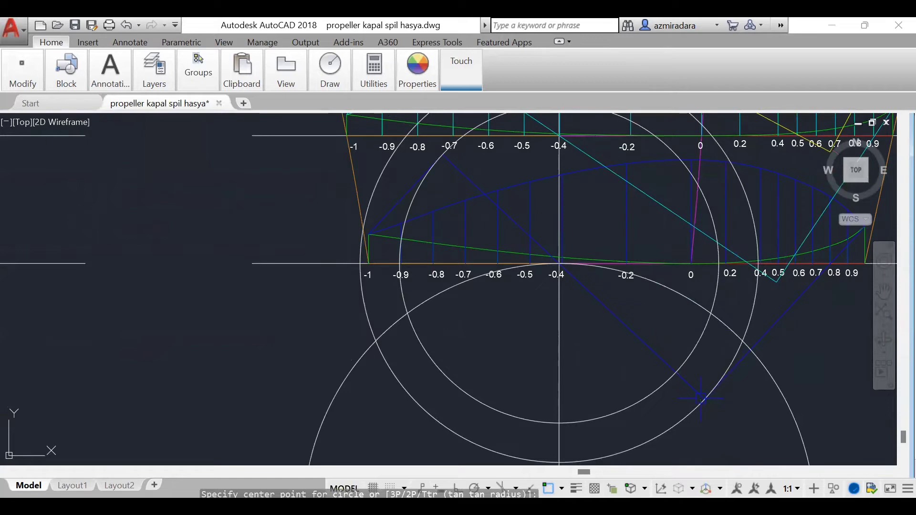
# Step: Trim the large 0.2 R circle beyond the inner circle on one side and the outer circle on the other
pyautogui.scroll(-6, 528, 311)
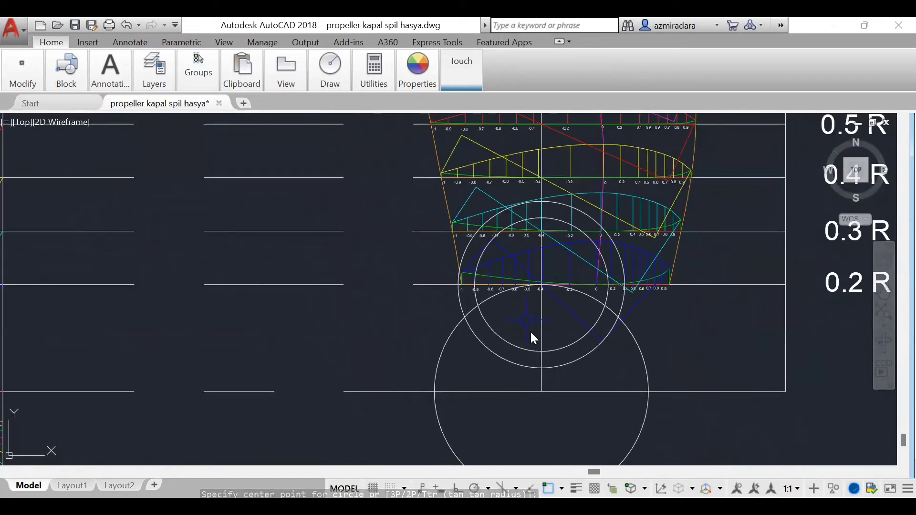
pyautogui.scroll(5, 542, 374)
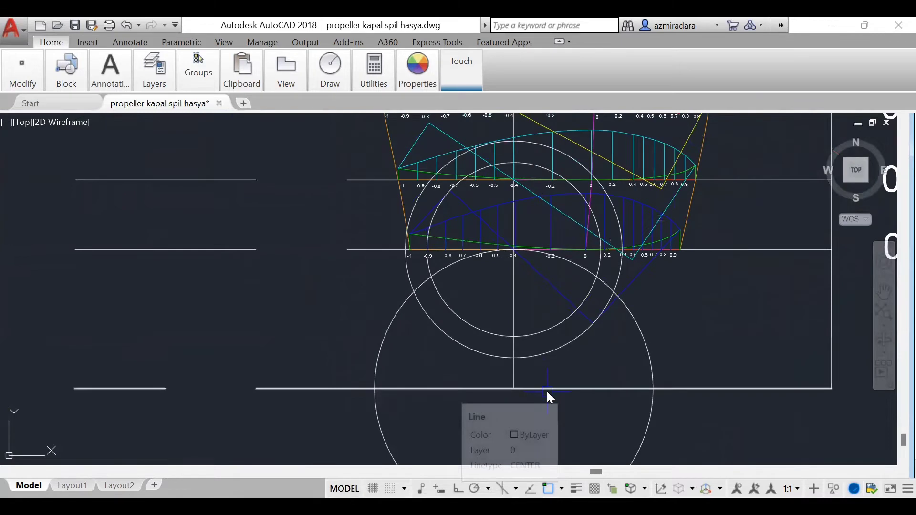
pyautogui.write('tr')
pyautogui.press('Return')
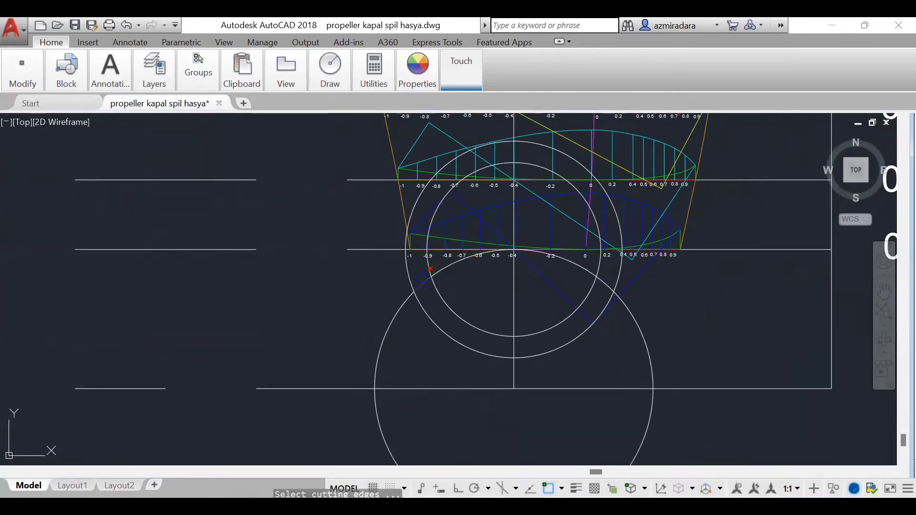
pyautogui.press('Return')
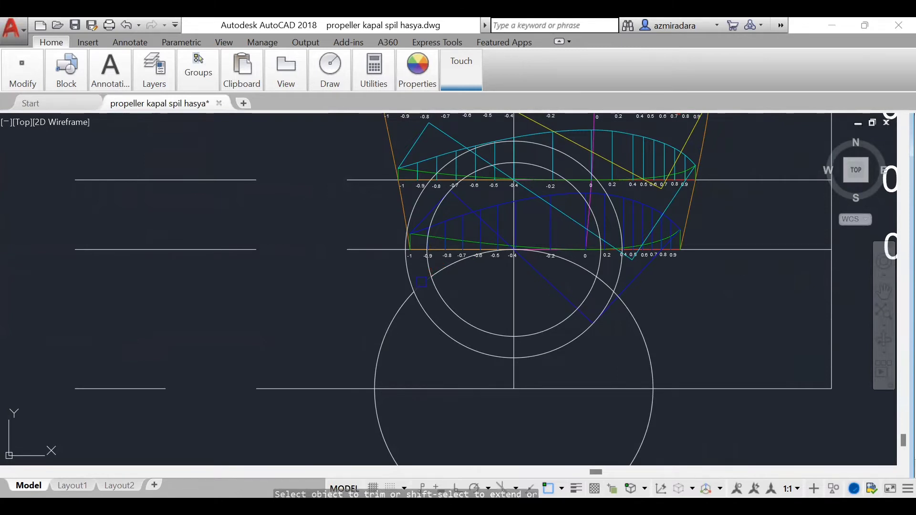
pyautogui.scroll(5, 677, 317)
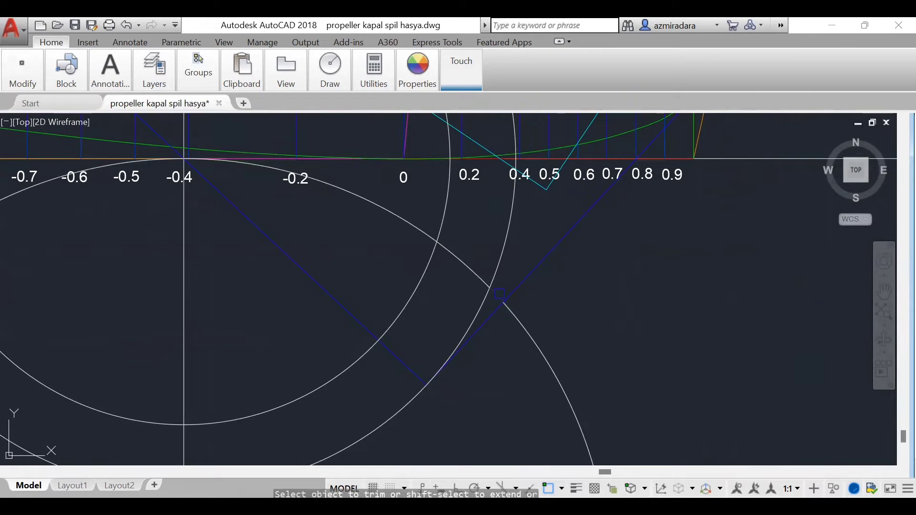
pyautogui.scroll(-5, 755, 371)
pyautogui.scroll(1, 755, 371)
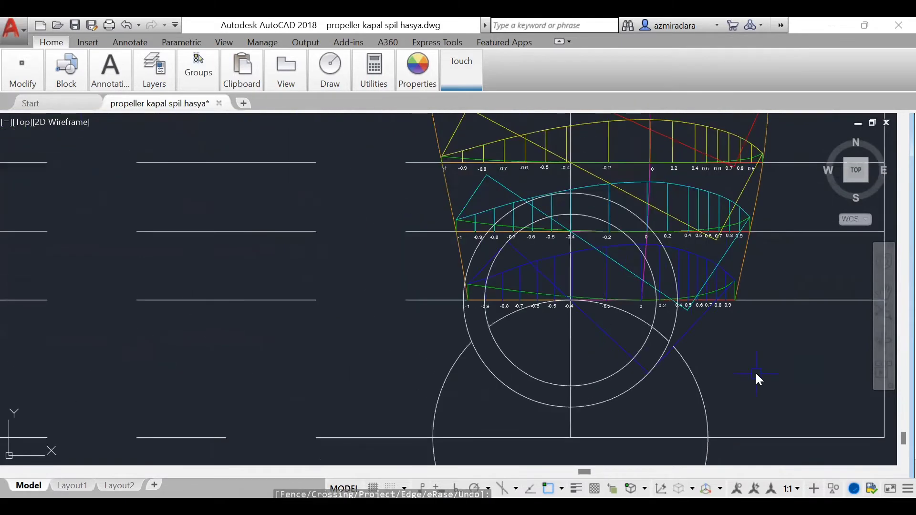
# Step: Delete the remaining large arc and both construction circles at the 0.2 R section, keeping only the short upper arc
pyautogui.press('Escape')
pyautogui.click(697, 385)
pyautogui.click(636, 385)
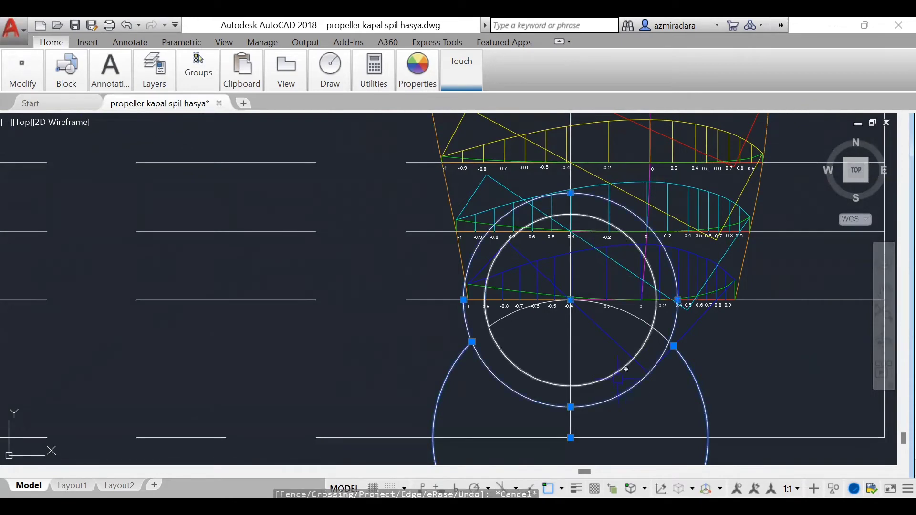
pyautogui.click(625, 366)
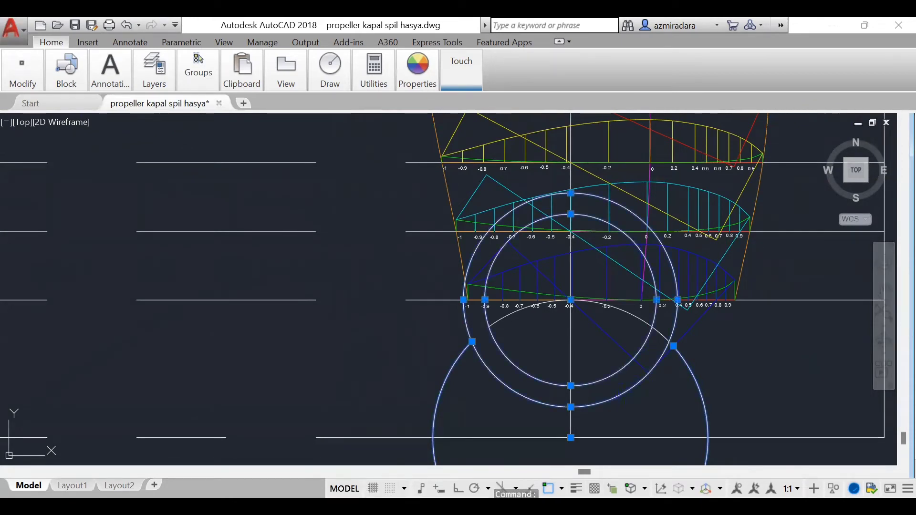
pyautogui.press('Delete')
# Step: Move the trimmed 0.2 R arc from the blade's centre line to the 0.2 R intersection on the pitch diagram's vertical line
pyautogui.scroll(8, 582, 355)
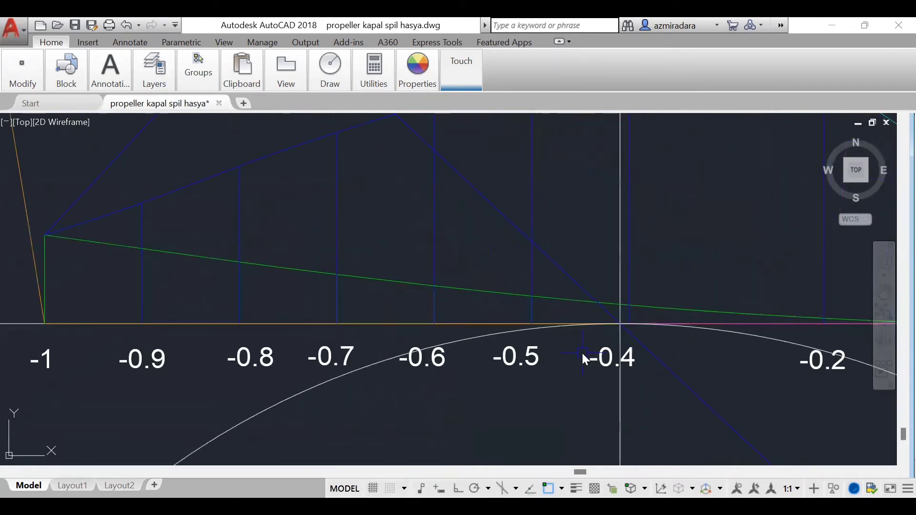
pyautogui.click(282, 401)
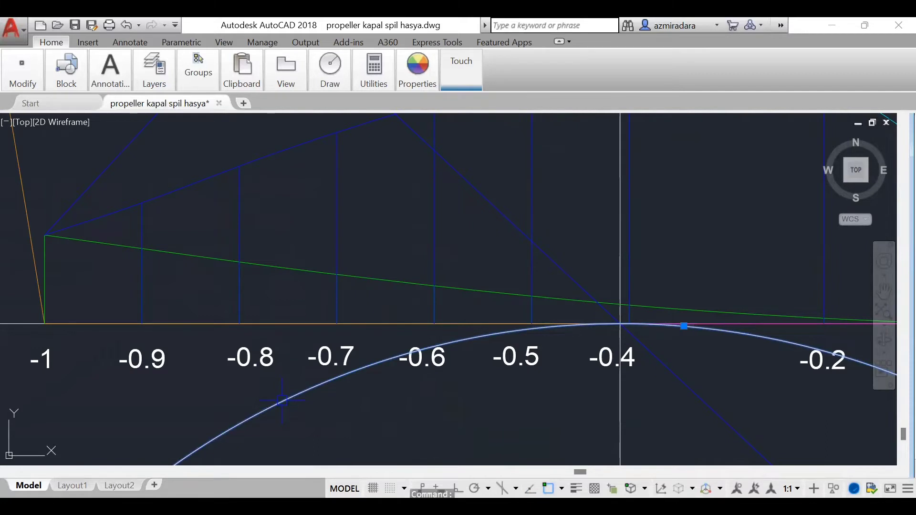
pyautogui.press('Escape')
pyautogui.click(620, 324)
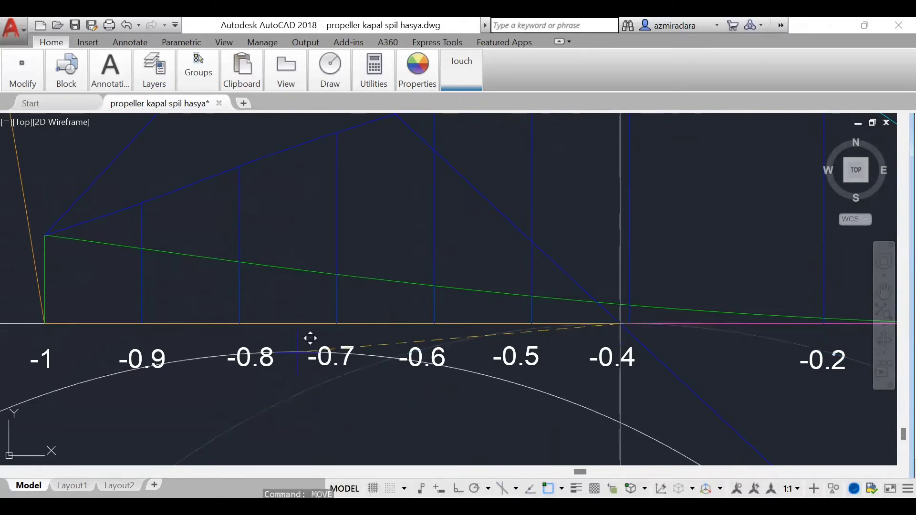
pyautogui.scroll(-5, 674, 285)
pyautogui.scroll(-5, 675, 327)
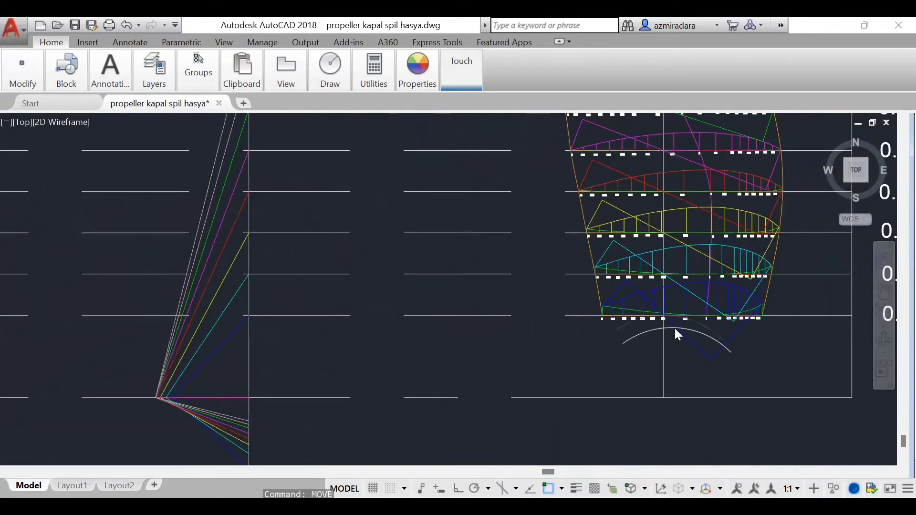
pyautogui.scroll(-2, 675, 329)
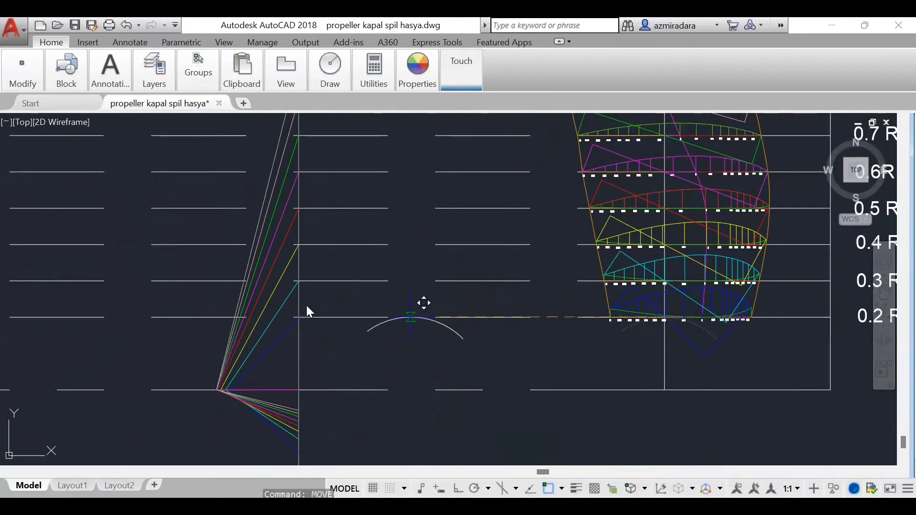
pyautogui.scroll(5, 310, 315)
pyautogui.click(280, 330)
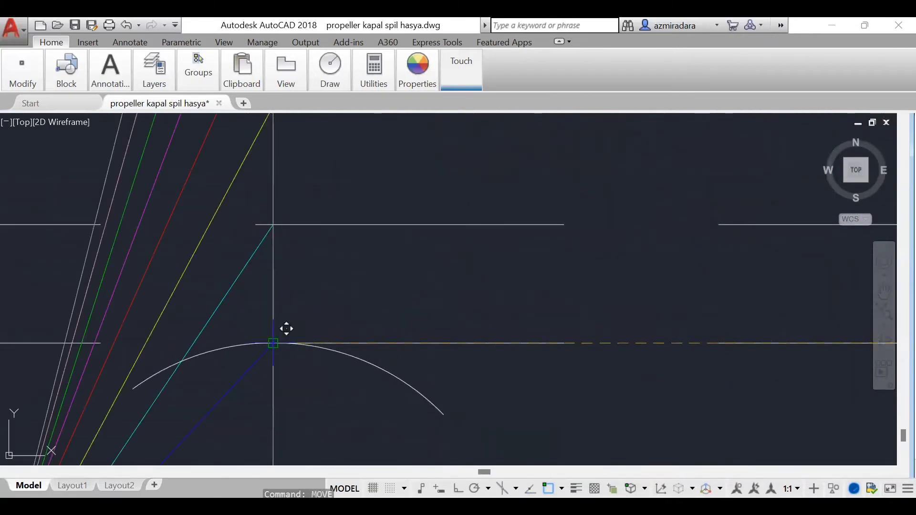
# Step: Draw a circle centred on the lower end of the blue line in the pitch diagram, passing through its 0.2 R intersection
pyautogui.scroll(-7, 482, 267)
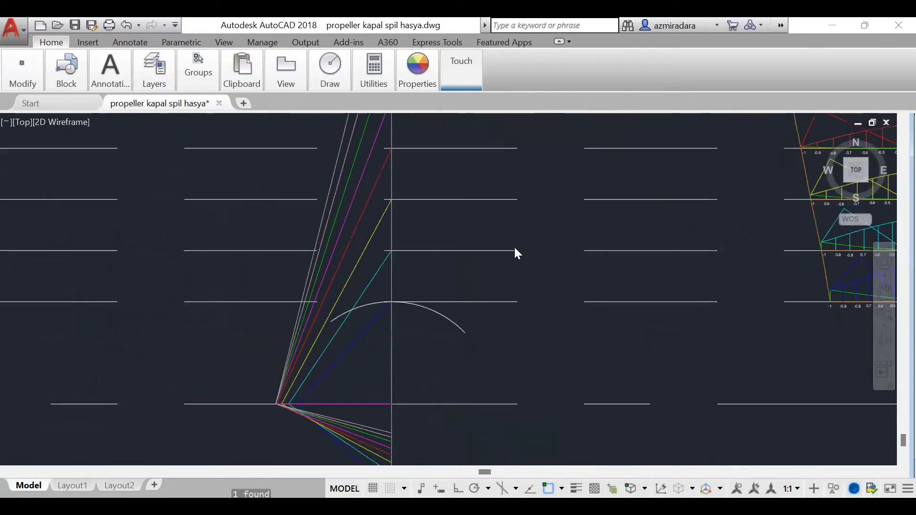
pyautogui.scroll(-4, 514, 248)
pyautogui.scroll(5, 448, 380)
pyautogui.scroll(-1, 452, 381)
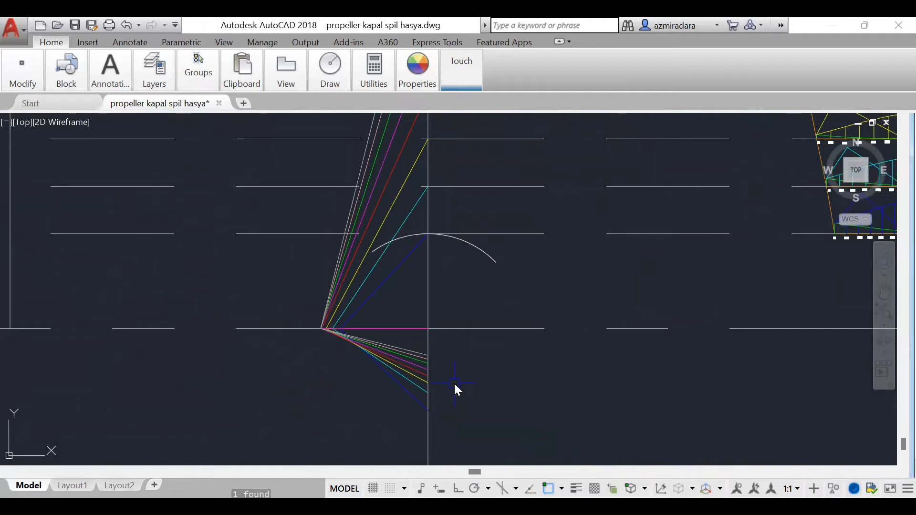
pyautogui.click(428, 411)
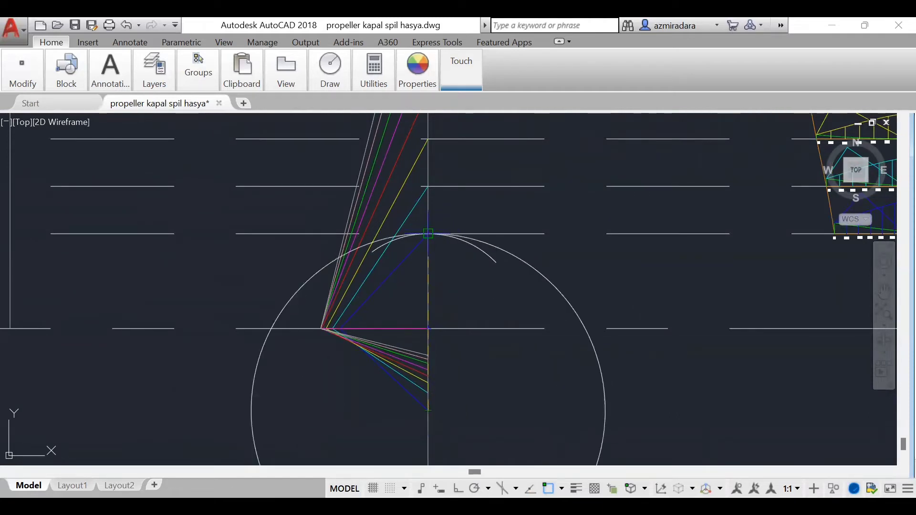
pyautogui.click(428, 233)
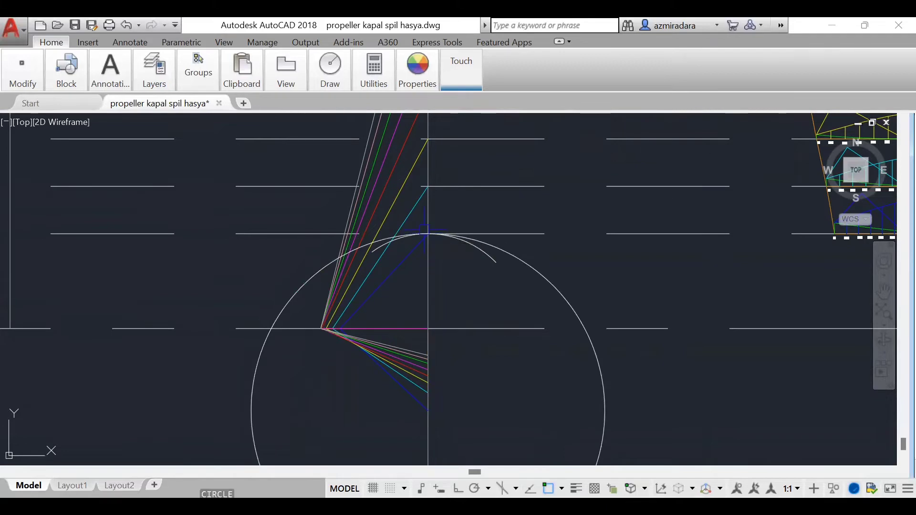
# Step: Draw a circle centred where the blade's vertical line crosses 0.2 R, passing through the section's -1 end
pyautogui.press('Return')
pyautogui.scroll(-6, 424, 230)
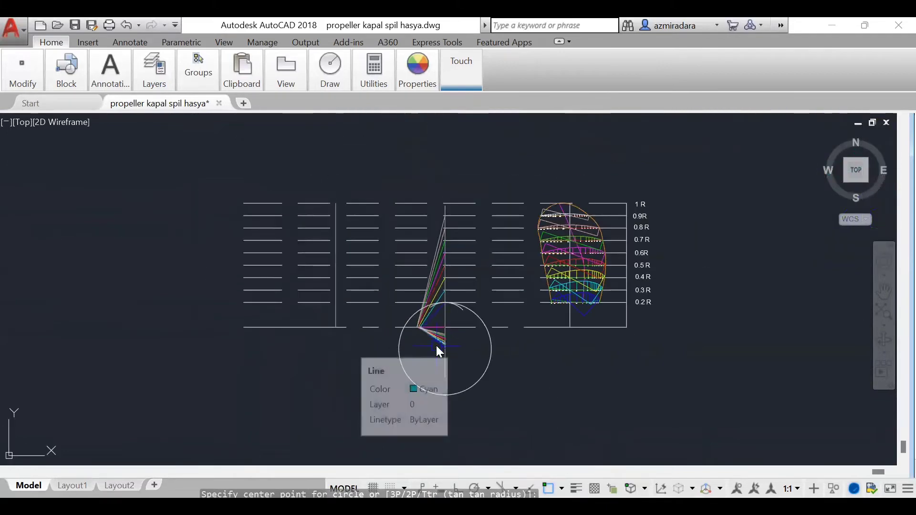
pyautogui.scroll(6, 579, 310)
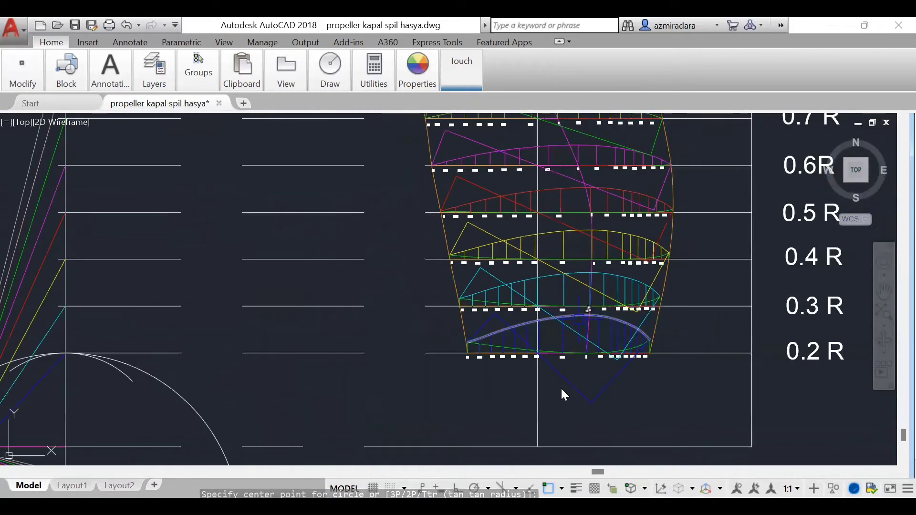
pyautogui.scroll(5, 564, 395)
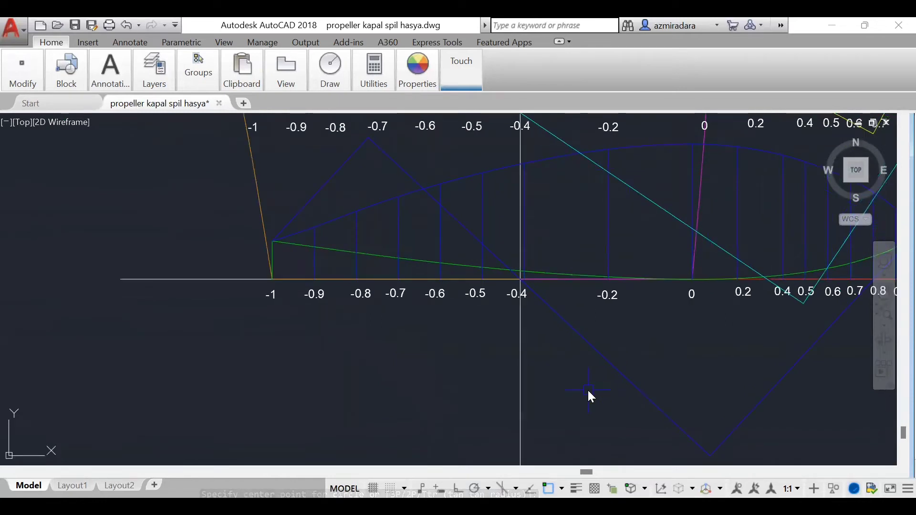
pyautogui.scroll(5, 509, 268)
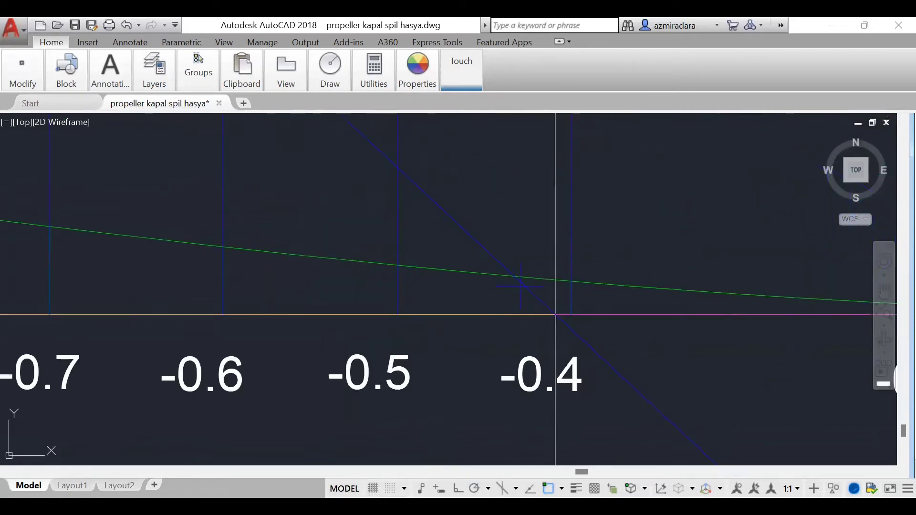
pyautogui.click(556, 314)
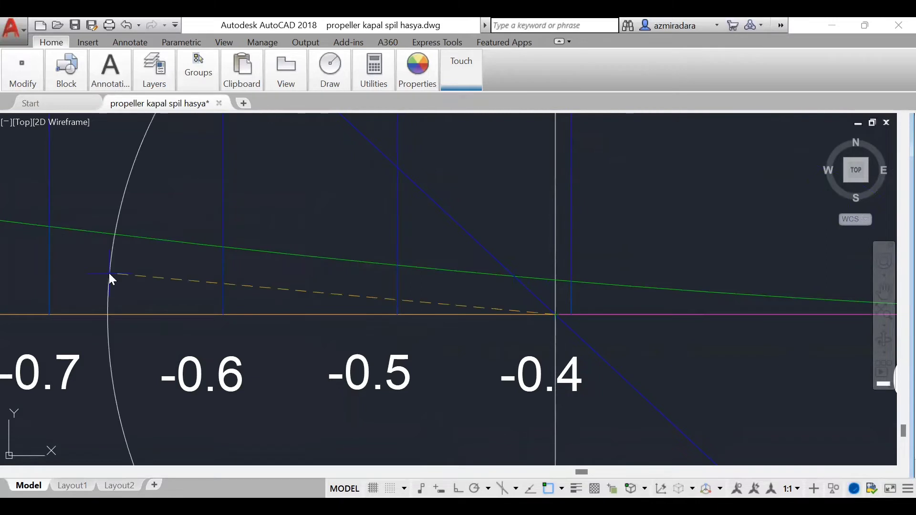
pyautogui.scroll(-5, 561, 315)
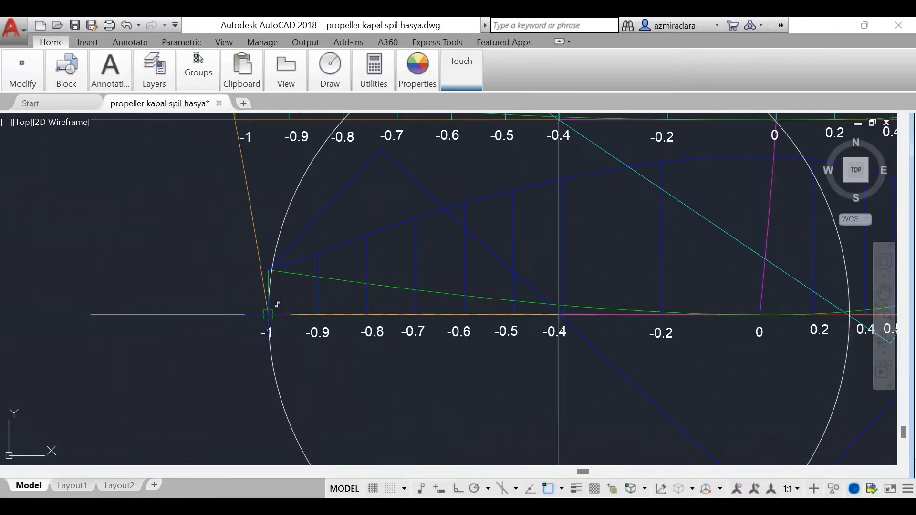
pyautogui.click(268, 315)
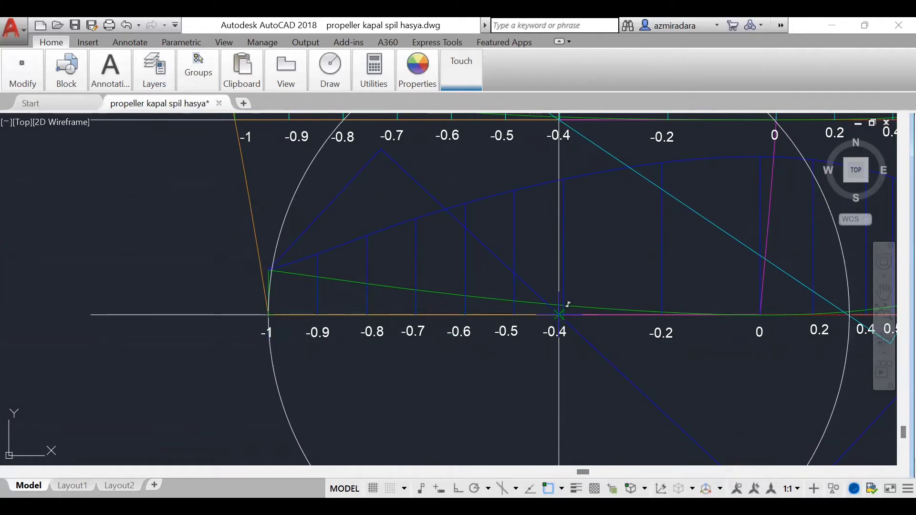
# Step: Draw a second circle from the same 0.2 R centre, passing through the section's opposite end beyond 0.9
pyautogui.scroll(-5, 600, 355)
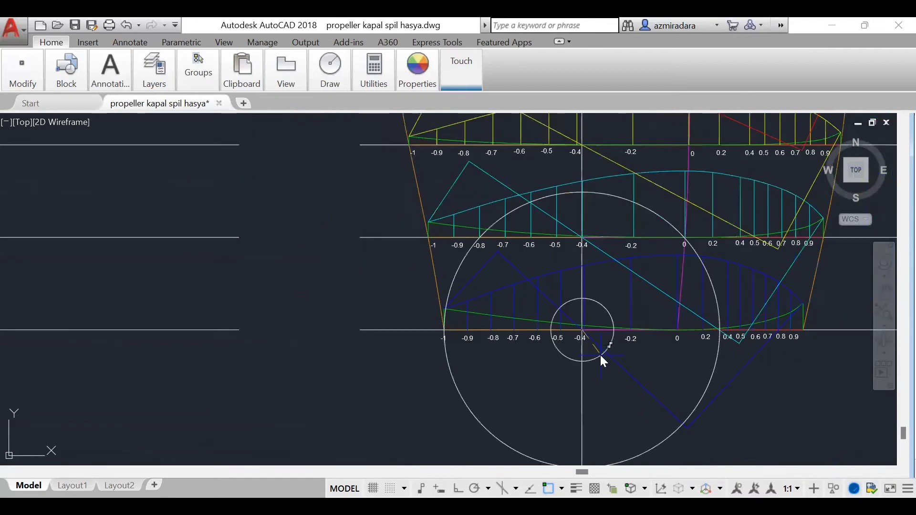
pyautogui.scroll(5, 824, 338)
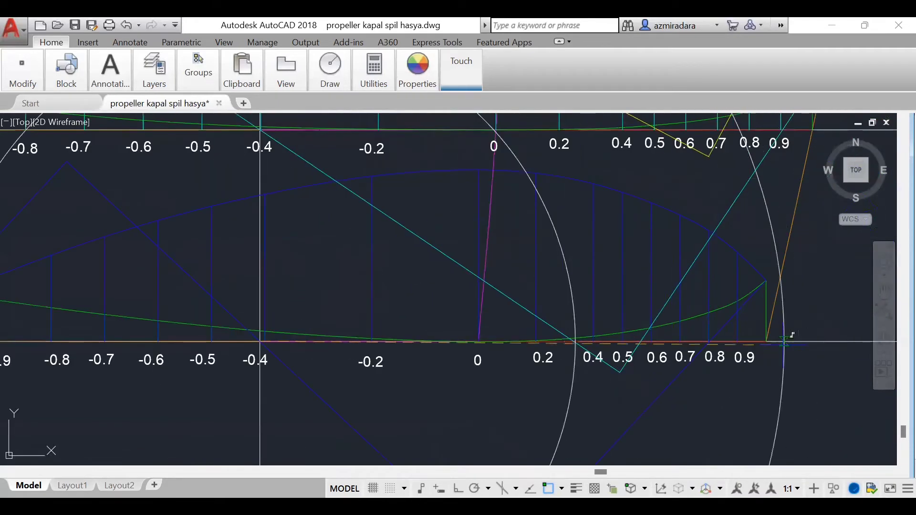
pyautogui.click(766, 341)
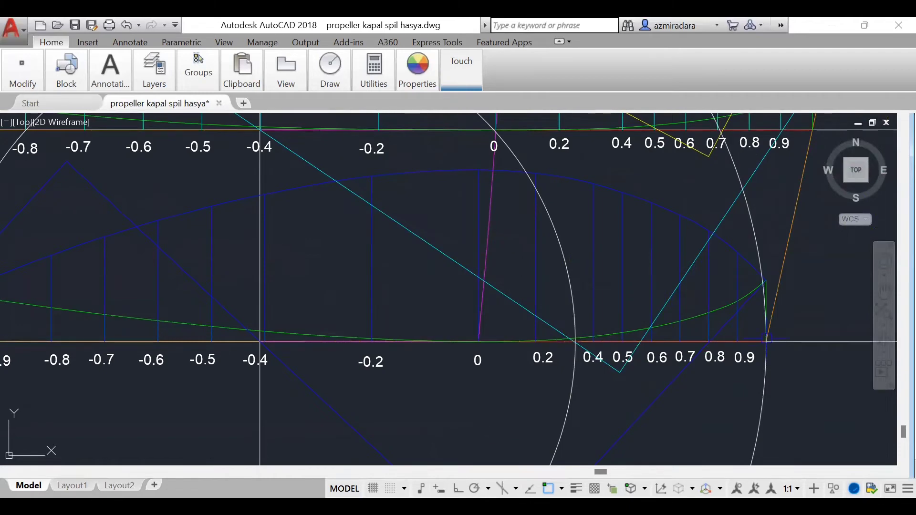
pyautogui.scroll(-4, 694, 321)
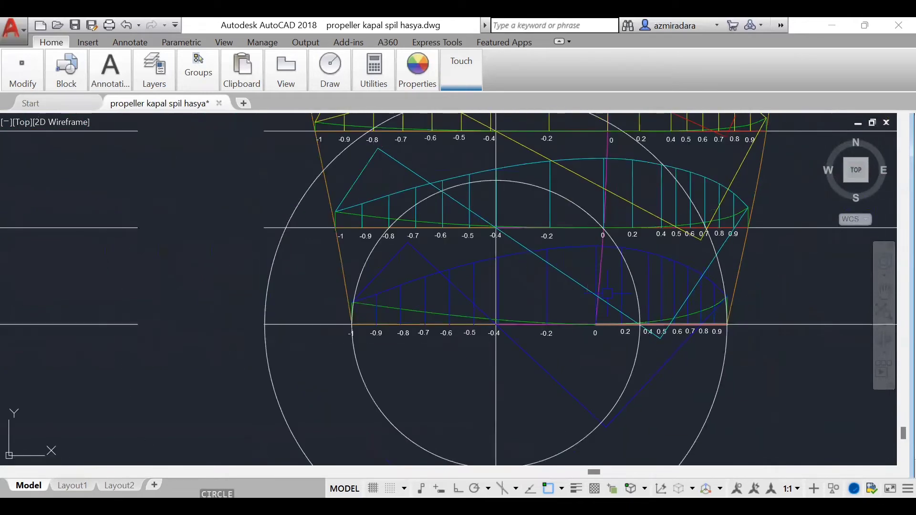
# Step: Move both 0.2 R construction circles from the blade's vertical line to the 0.2 R intersection on the pitch diagram's vertical line
pyautogui.click(288, 422)
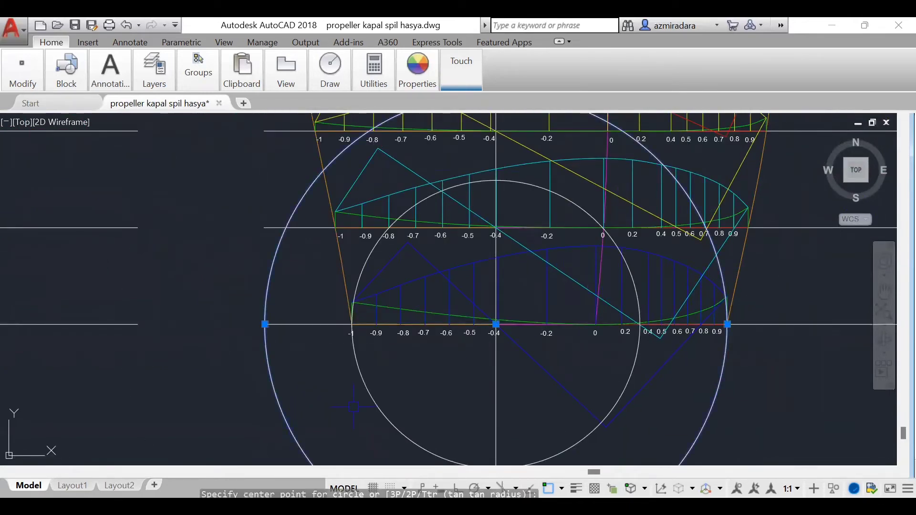
pyautogui.click(372, 400)
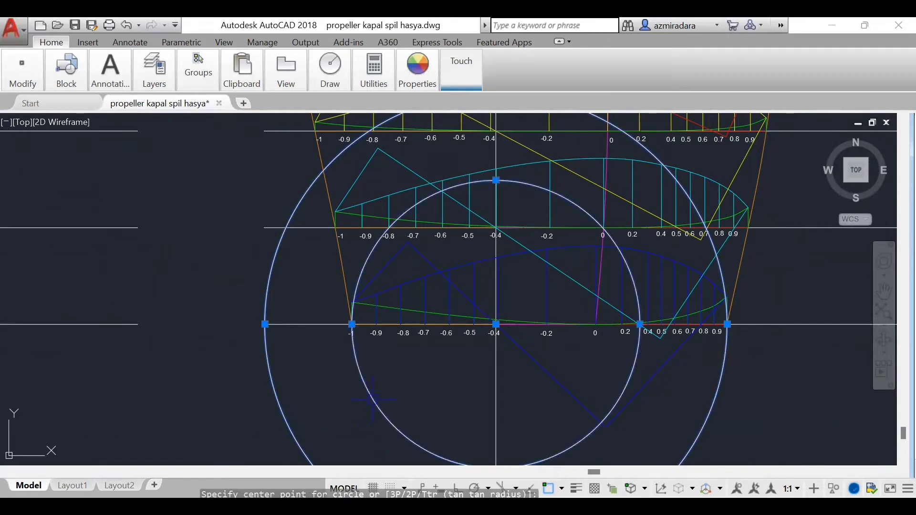
pyautogui.write('move')
pyautogui.press('Return')
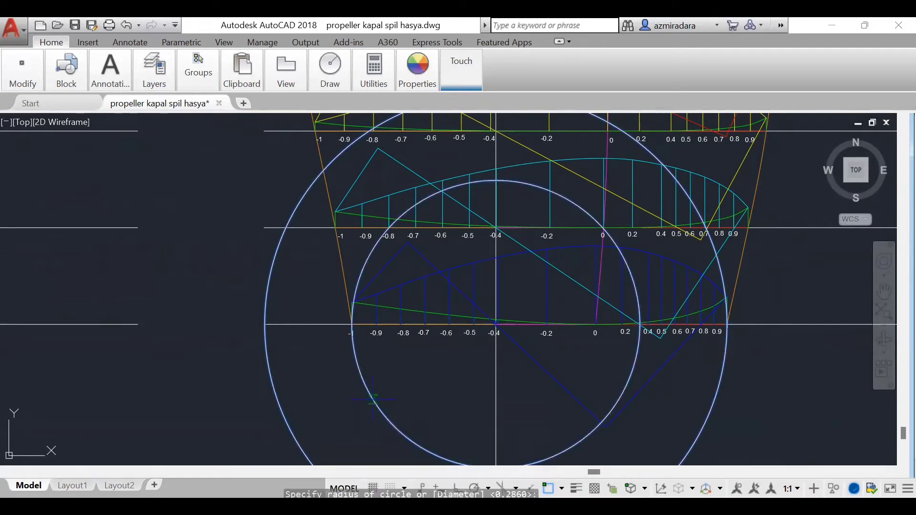
pyautogui.scroll(7, 513, 377)
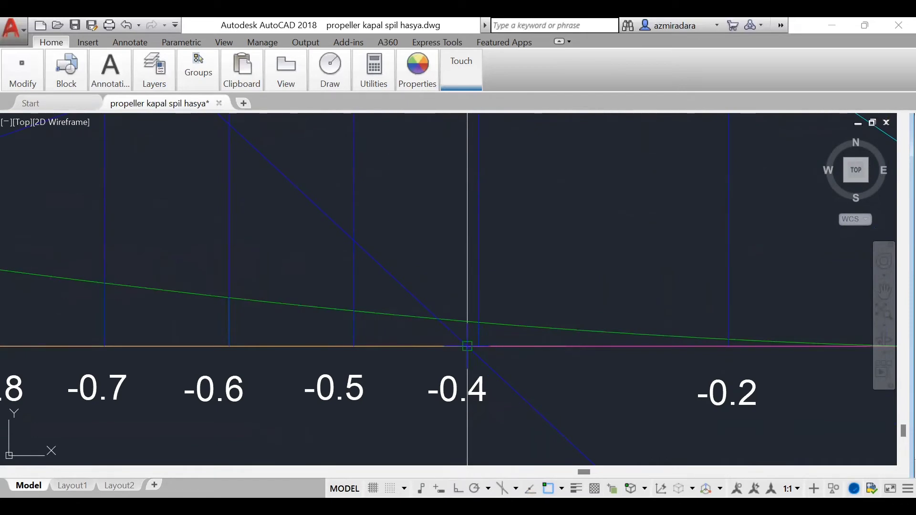
pyautogui.scroll(-8, 611, 337)
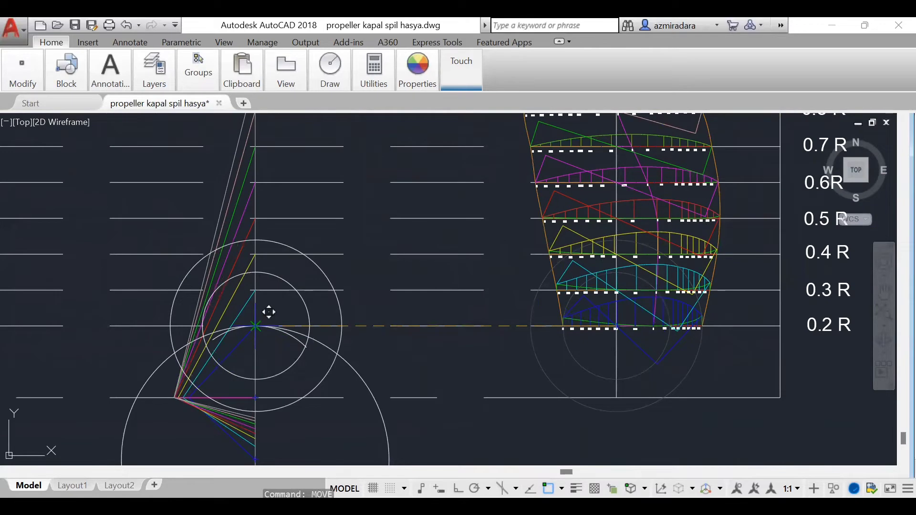
pyautogui.click(269, 312)
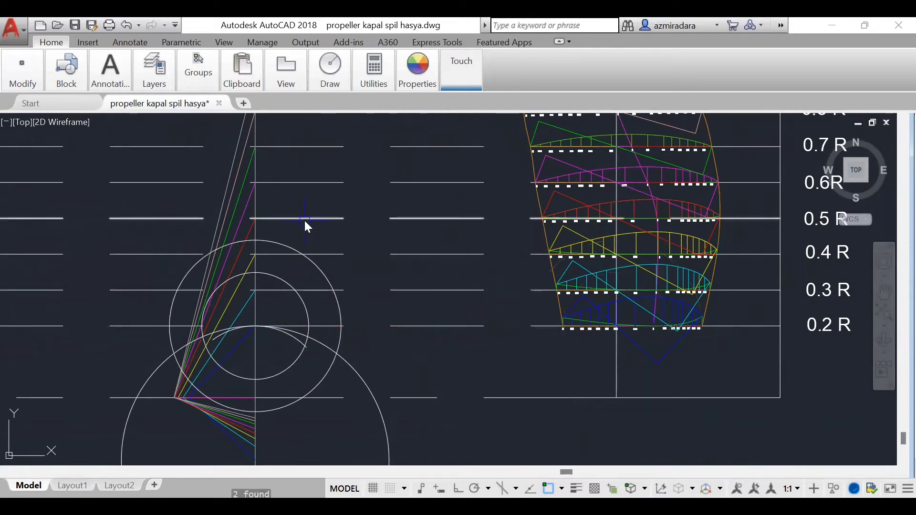
# Step: Trim the large 0.2 R circle where it crosses the smaller construction circle on the side of the coloured pitch lines
pyautogui.scroll(-4, 436, 339)
pyautogui.scroll(6, 422, 377)
pyautogui.write('tr')
pyautogui.press('Return')
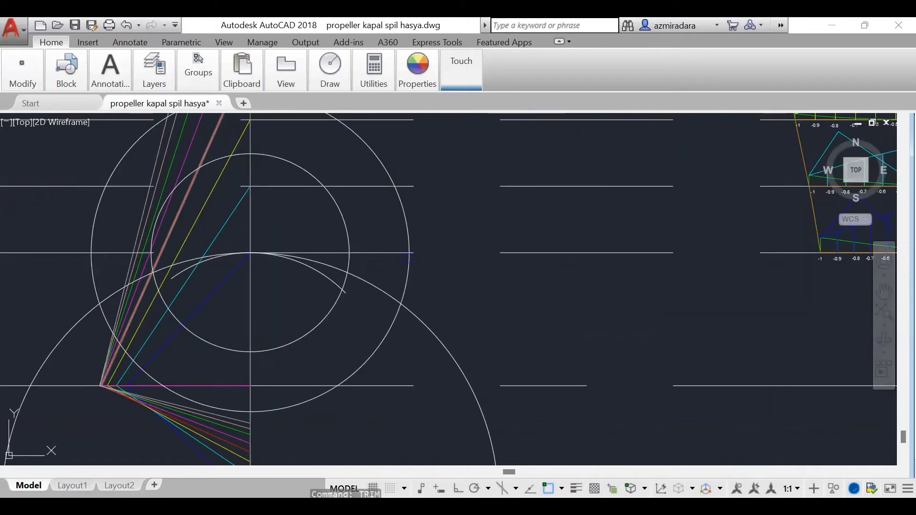
pyautogui.scroll(3, 142, 283)
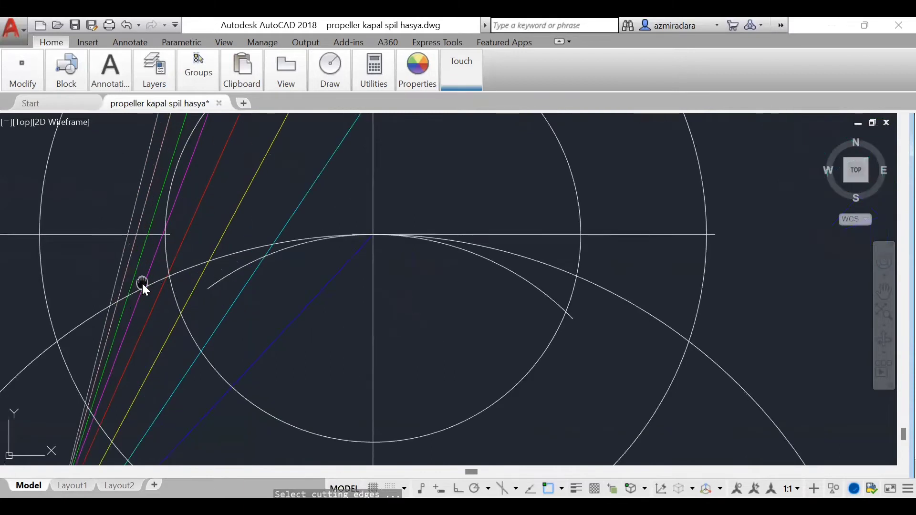
pyautogui.scroll(3, 158, 281)
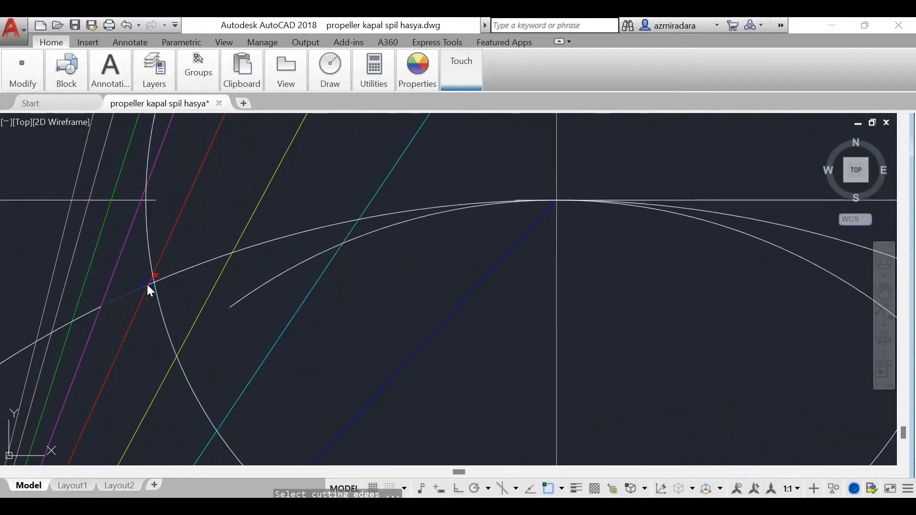
pyautogui.scroll(2, 149, 283)
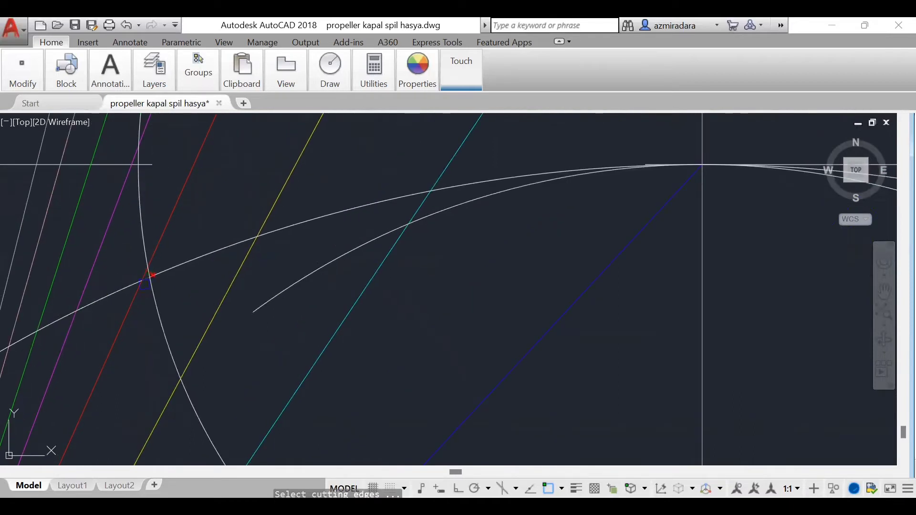
pyautogui.press('Return')
pyautogui.scroll(-3, 439, 325)
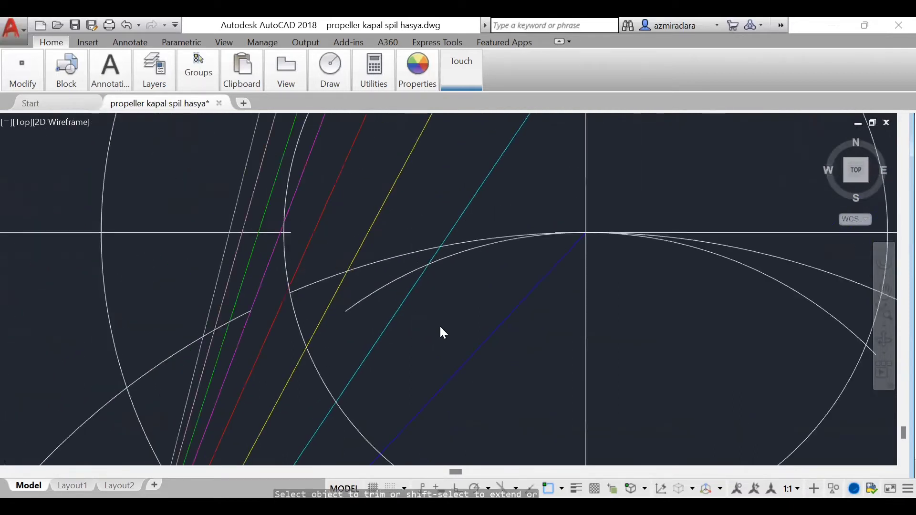
# Step: Remove the leftover pieces of the large circle among the coloured pitch lines, between the inner and outer construction circles
pyautogui.scroll(-1, 440, 325)
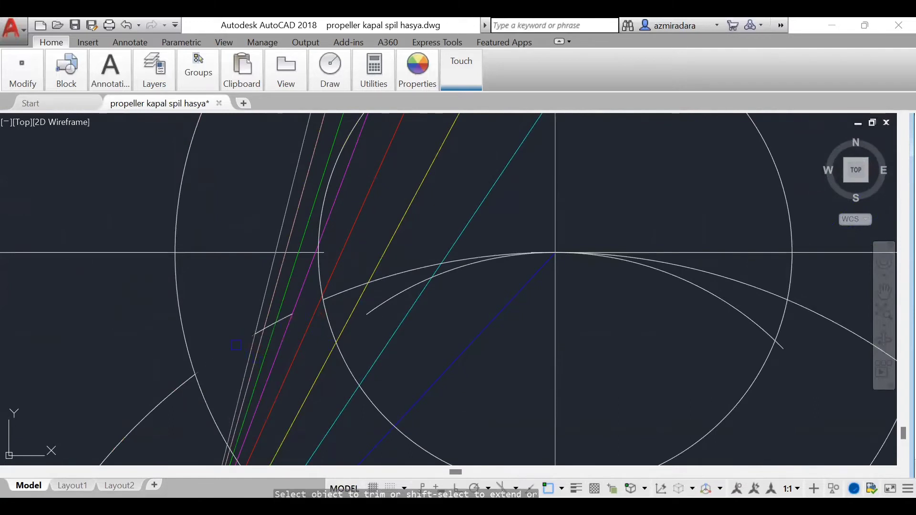
pyautogui.scroll(3, 235, 345)
pyautogui.click(263, 309)
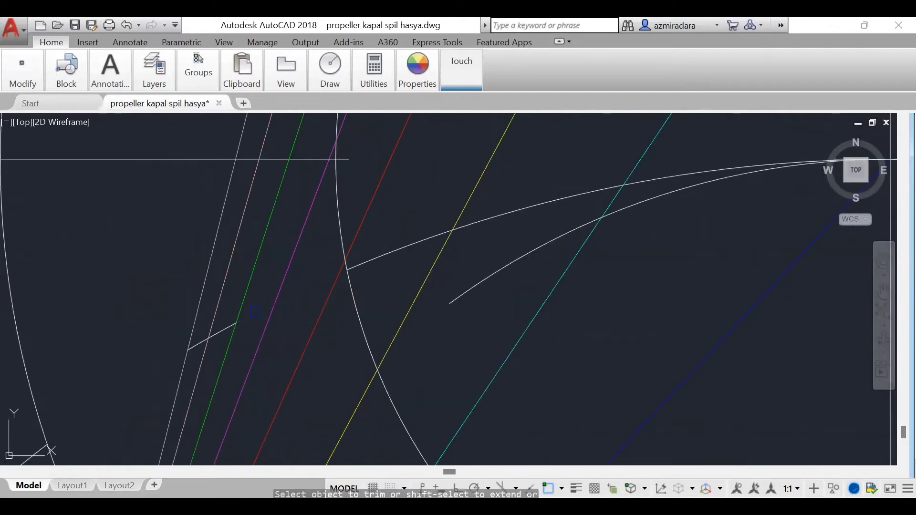
pyautogui.click(228, 325)
pyautogui.press('Escape')
pyautogui.click(198, 346)
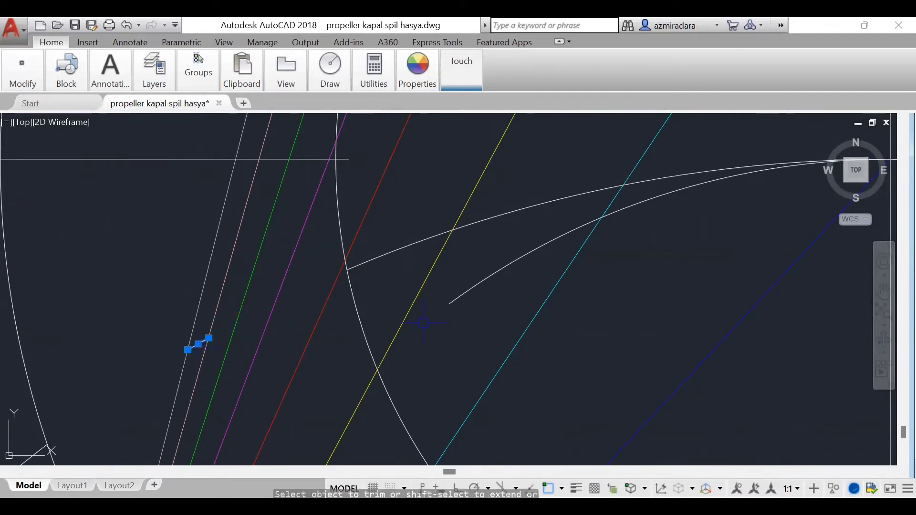
pyautogui.scroll(-8, 426, 329)
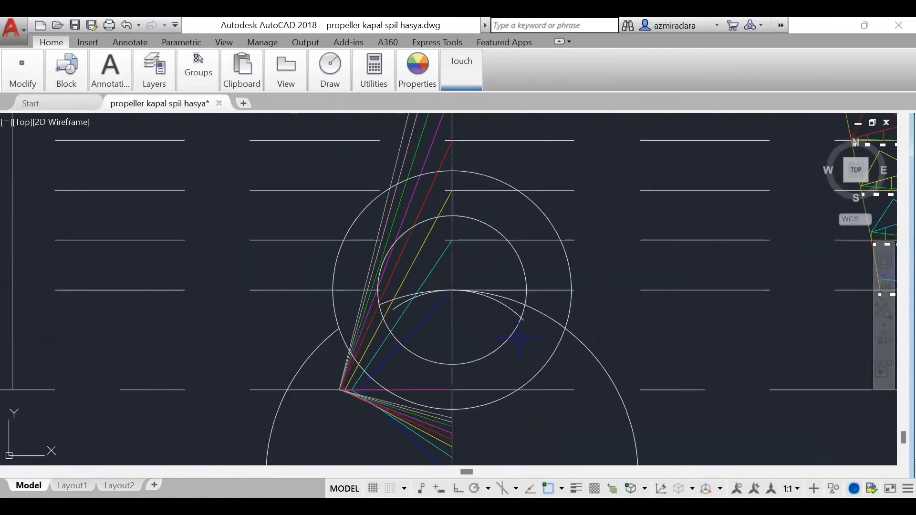
# Step: Trim the large circle beyond the outer circle on the opposite side, and delete the remaining large arc and both construction circles
pyautogui.press('Return')
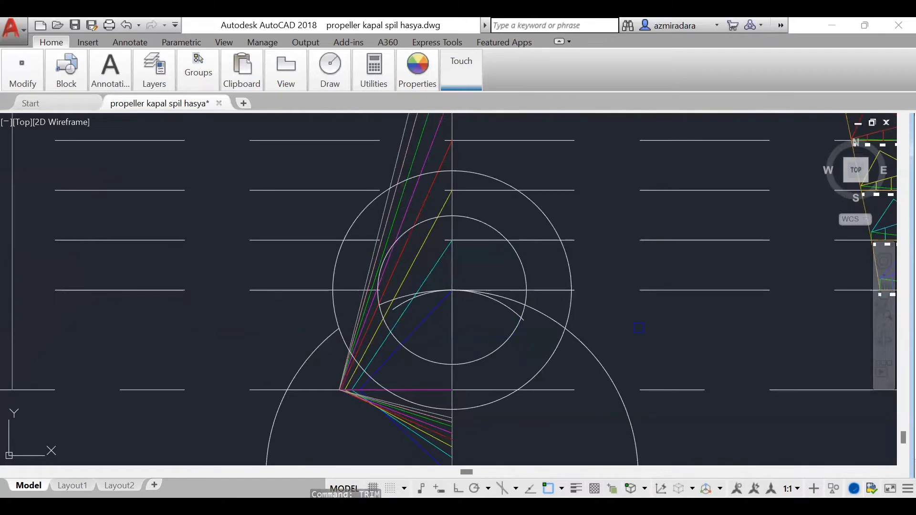
pyautogui.press('Return')
pyautogui.click(603, 357)
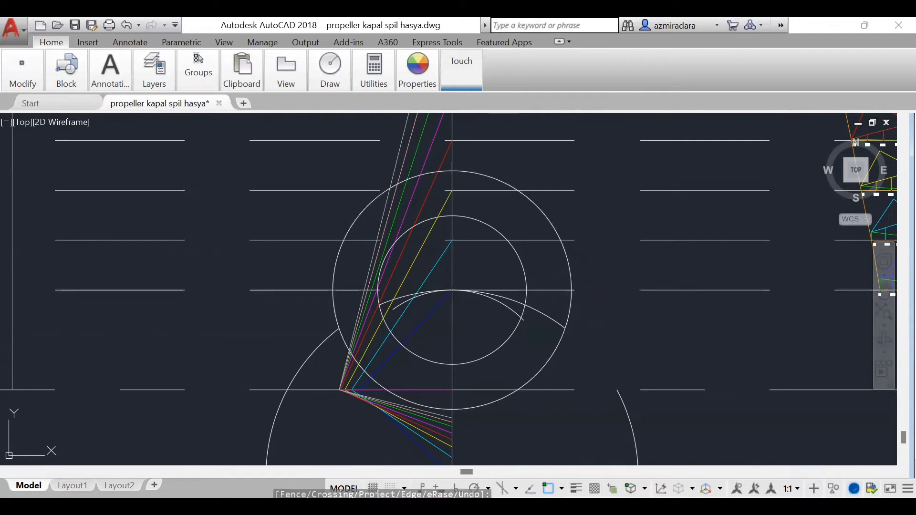
pyautogui.press('Escape')
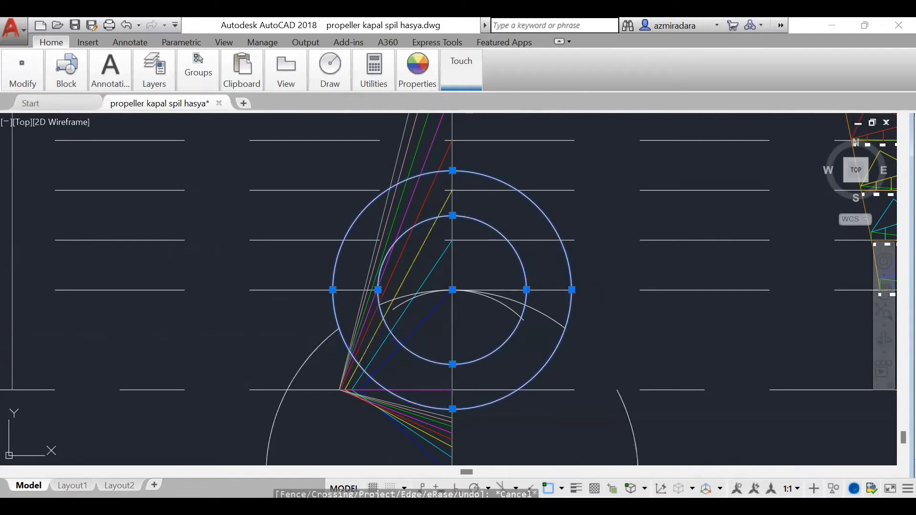
pyautogui.click(309, 355)
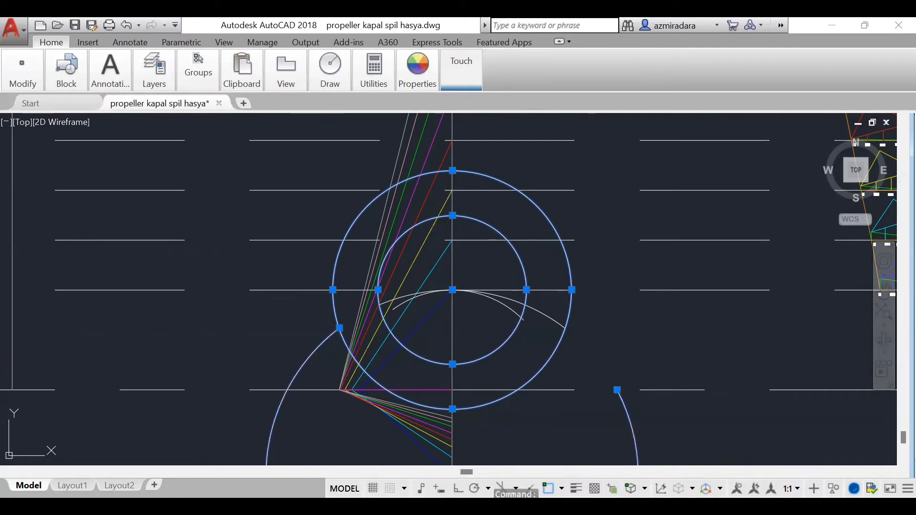
pyautogui.press('Delete')
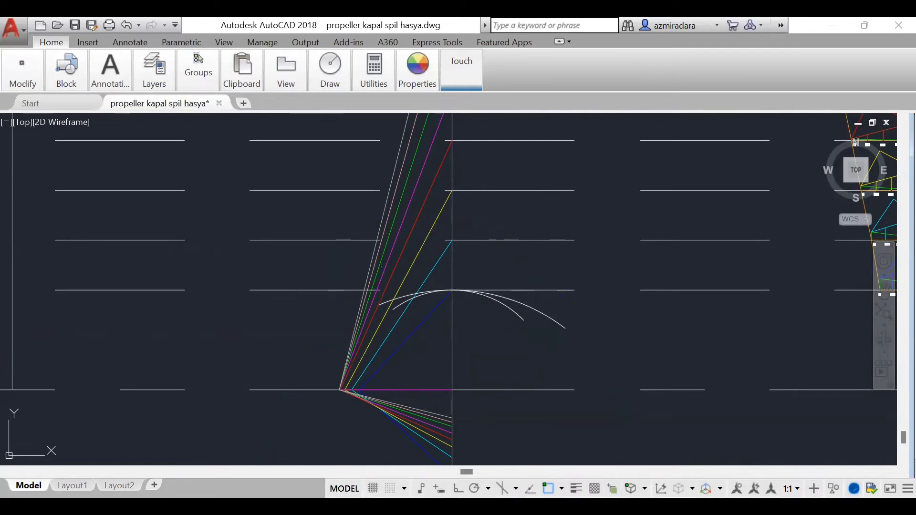
# Step: Set the colour of both 0.2 R arcs in the pitch diagram to blue
pyautogui.click(521, 304)
pyautogui.click(510, 311)
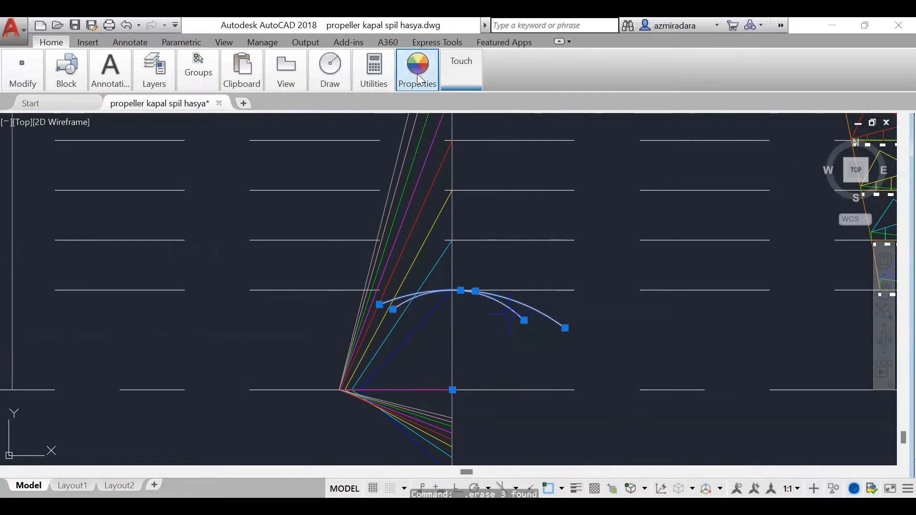
pyautogui.moveTo(418, 76)
pyautogui.click(411, 101)
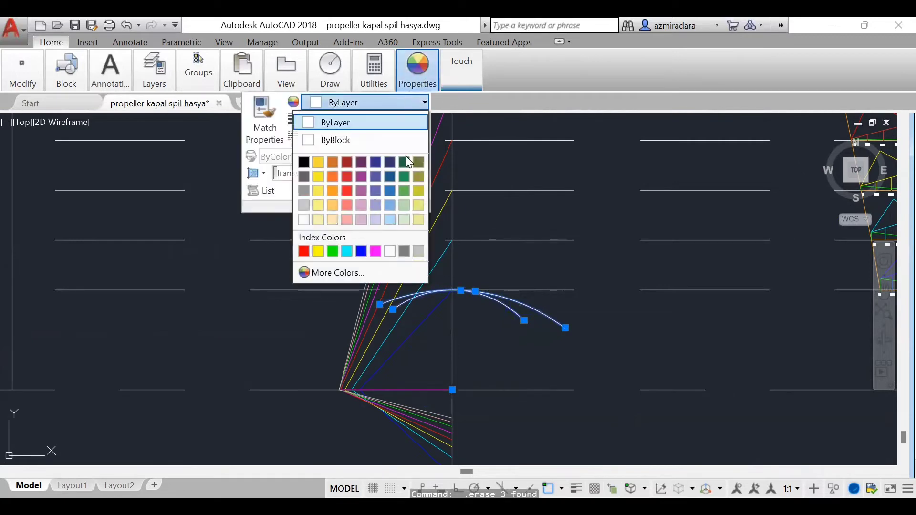
pyautogui.click(363, 250)
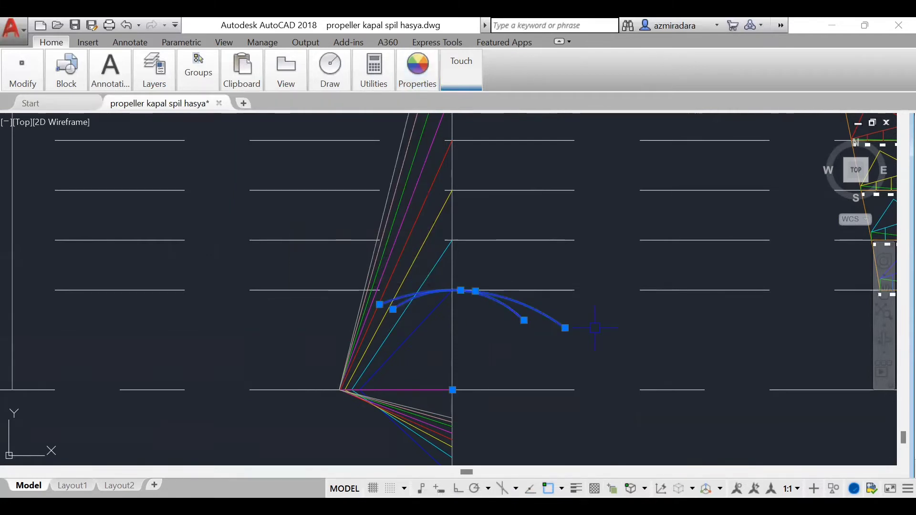
pyautogui.scroll(-5, 561, 470)
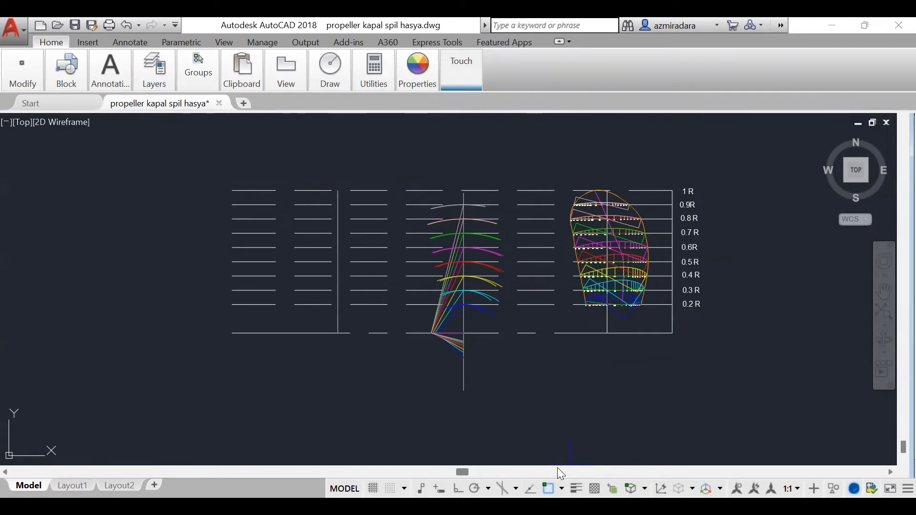
pyautogui.scroll(5, 498, 308)
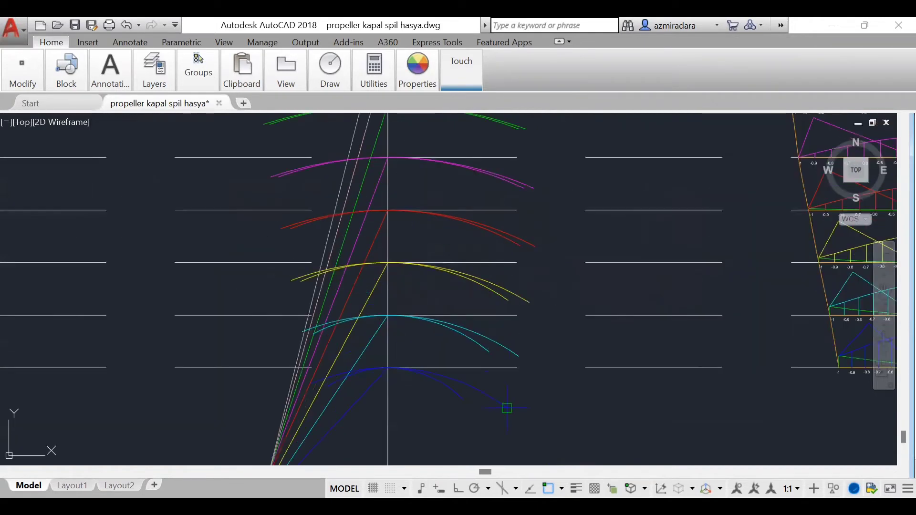
# Step: Draw a spline through the right ends of the longer section arcs, from 0.2 R around the 1 R tip to the left end at 0.9 R
pyautogui.click(415, 84)
pyautogui.click(424, 102)
pyautogui.click(422, 103)
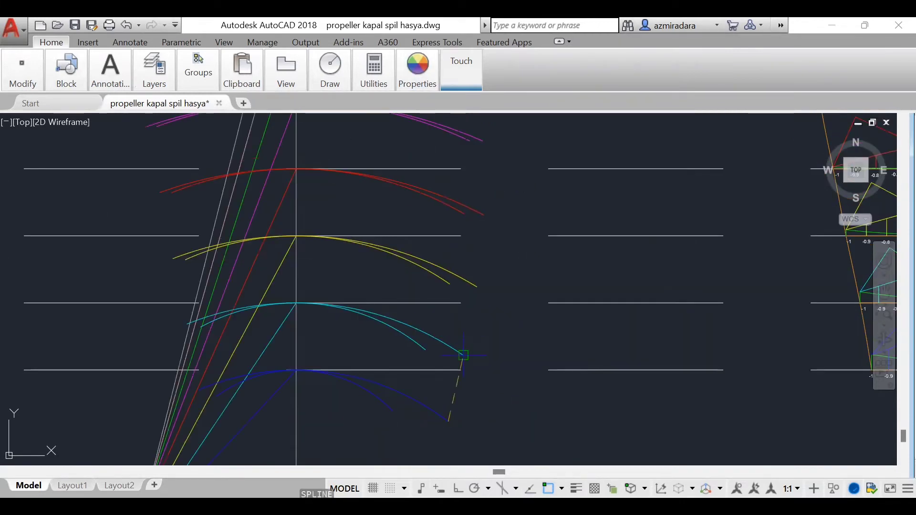
pyautogui.click(463, 356)
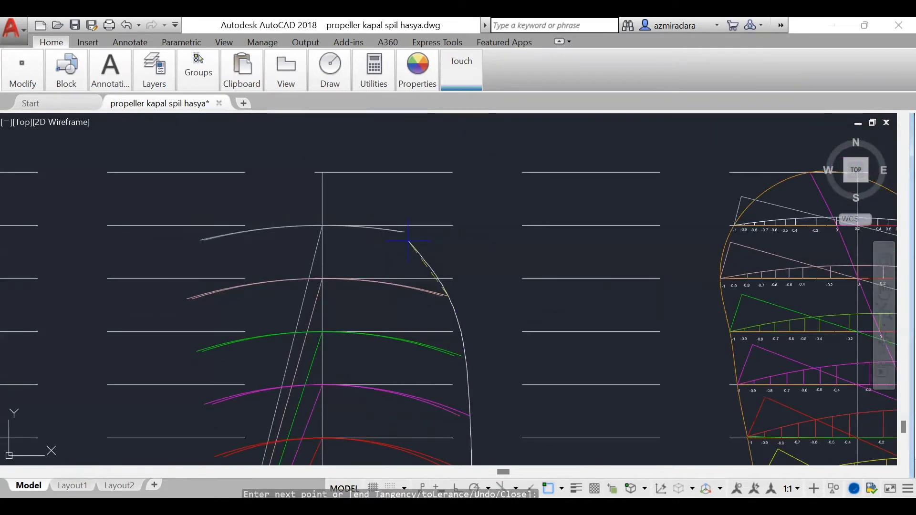
pyautogui.scroll(4, 369, 207)
pyautogui.scroll(4, 348, 275)
pyautogui.click(357, 267)
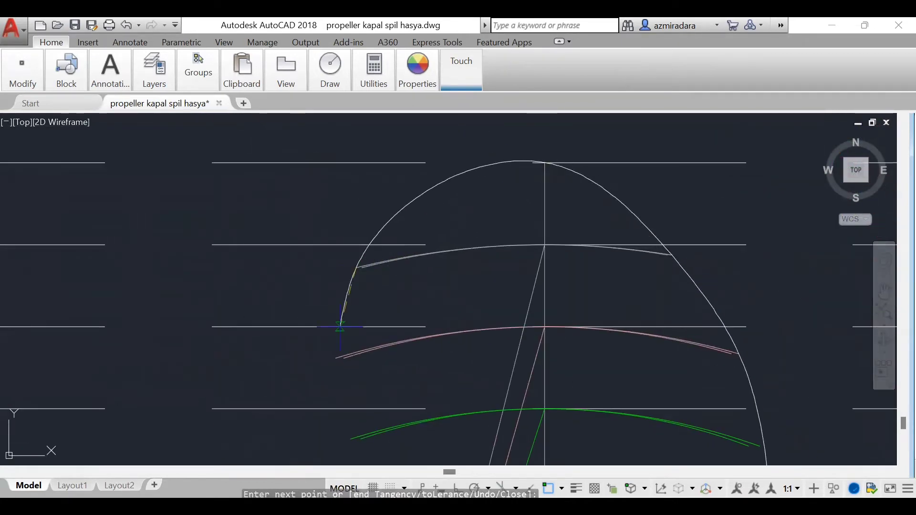
# Step: Continue the outer spline through the left ends of the longer arcs from 0.8 R down to 0.2 R and finish it
pyautogui.click(337, 358)
pyautogui.click(350, 438)
pyautogui.scroll(-12, 350, 437)
pyautogui.moveTo(350, 438); pyautogui.dragTo(515, 330, button='middle')
pyautogui.scroll(7, 547, 377)
pyautogui.click(445, 260)
pyautogui.click(453, 298)
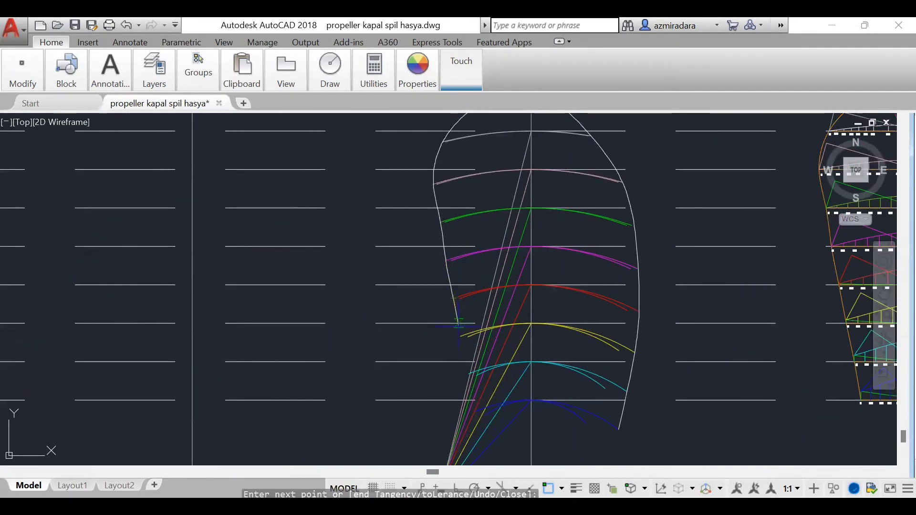
pyautogui.click(461, 337)
pyautogui.scroll(-4, 470, 374)
pyautogui.scroll(6, 506, 433)
pyautogui.click(408, 270)
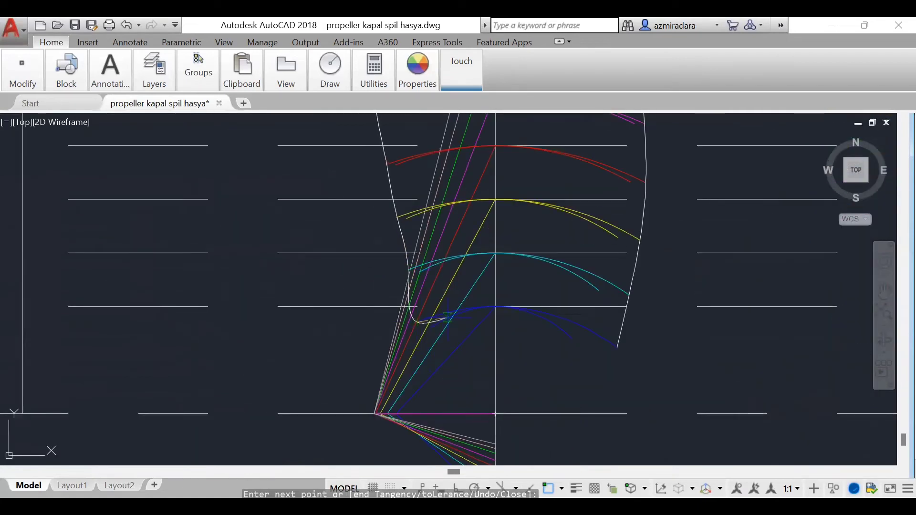
pyautogui.click(419, 323)
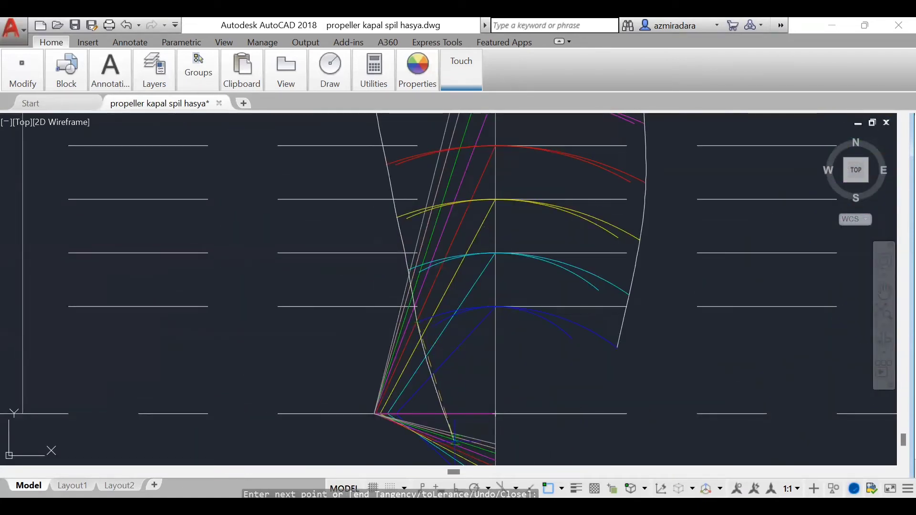
pyautogui.press('Return')
# Step: Begin a second spline through the right ends of the shorter section arcs, from 0.2 R up to 0.7 R
pyautogui.write('spl')
pyautogui.press('Return')
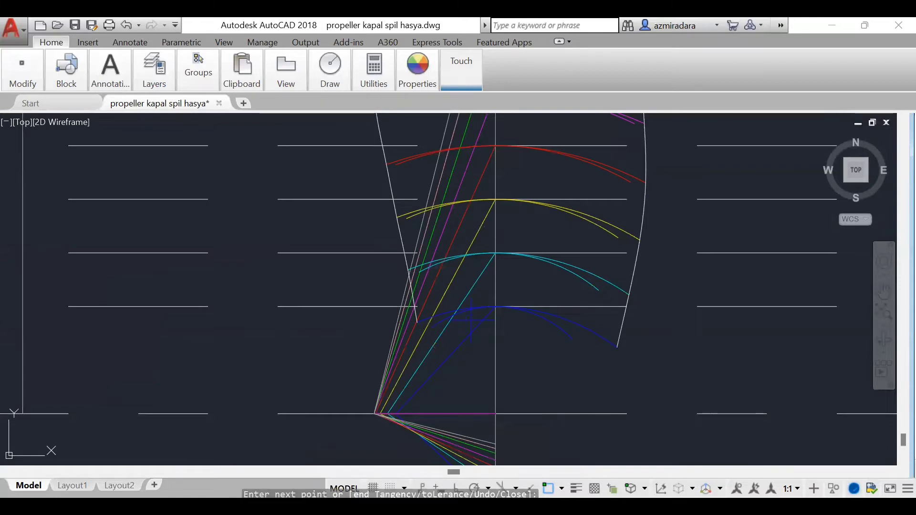
pyautogui.click(571, 339)
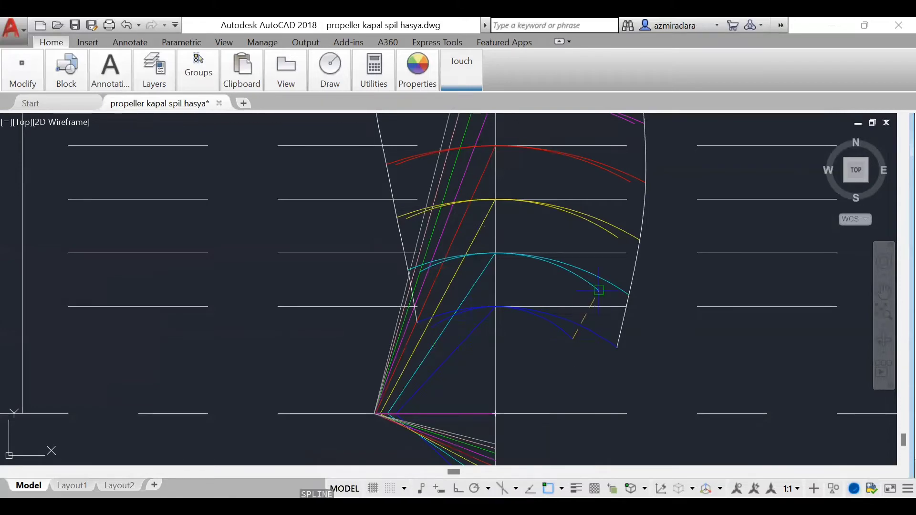
pyautogui.click(599, 290)
pyautogui.click(620, 239)
pyautogui.click(630, 182)
pyautogui.scroll(-5, 631, 182)
pyautogui.moveTo(630, 182); pyautogui.dragTo(540, 422, button='middle')
pyautogui.scroll(3, 540, 422)
pyautogui.click(543, 380)
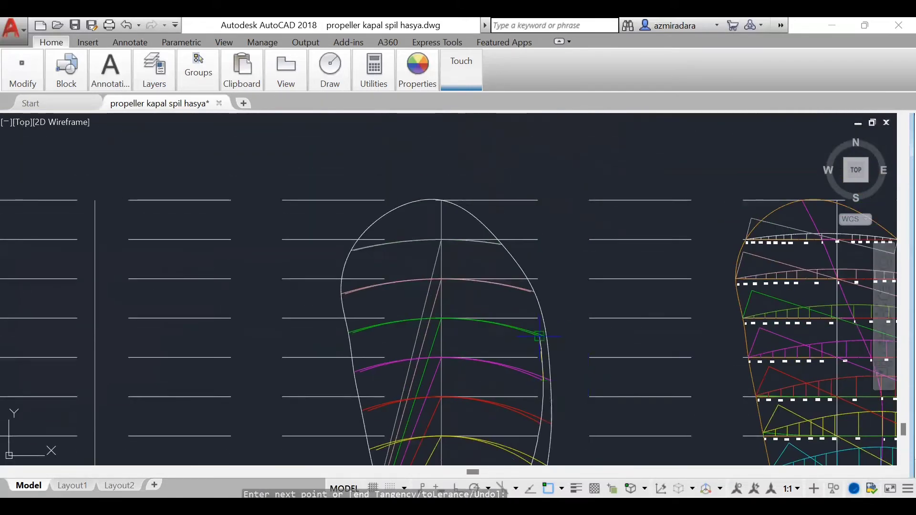
pyautogui.click(539, 335)
# Step: Carry the inner spline through the right ends at 0.8 R and 0.9 R, over the 1 R tip, to the left end at 0.9 R
pyautogui.scroll(2, 506, 273)
pyautogui.click(546, 304)
pyautogui.scroll(3, 454, 216)
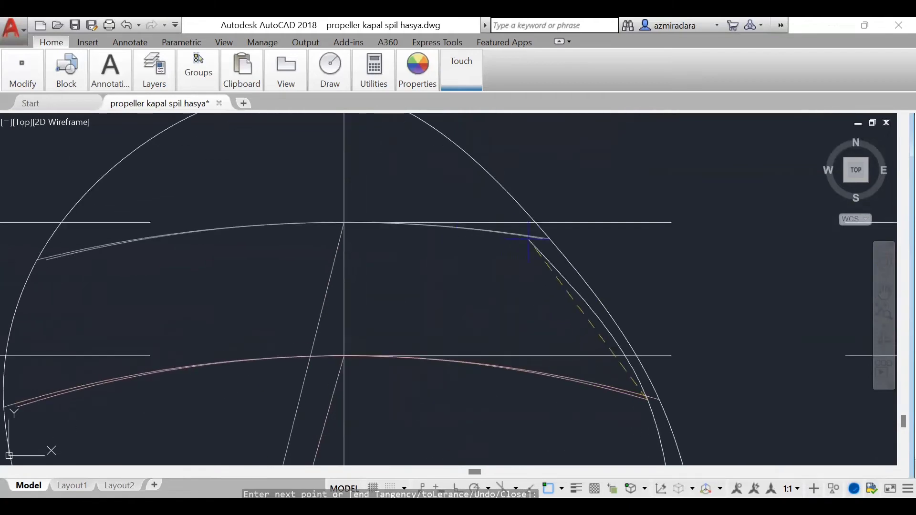
pyautogui.click(544, 238)
pyautogui.scroll(-5, 532, 296)
pyautogui.click(466, 231)
pyautogui.scroll(4, 436, 351)
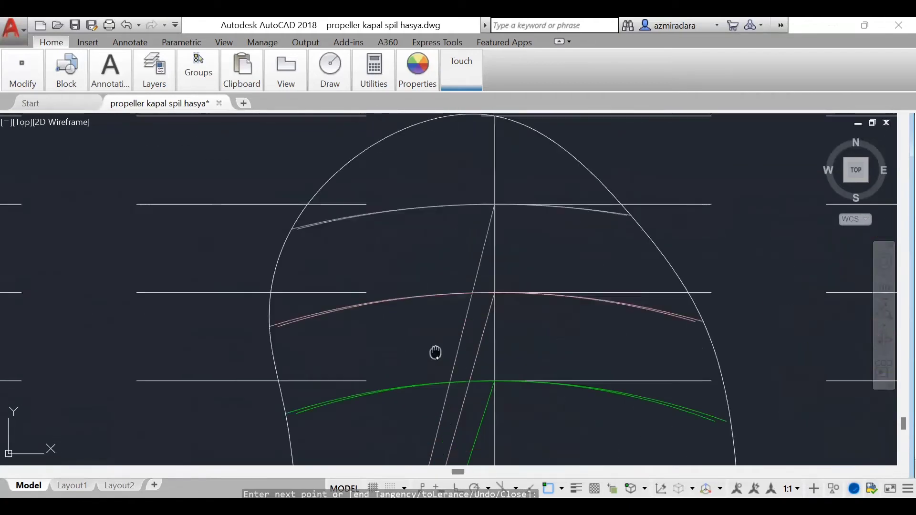
pyautogui.click(273, 207)
# Step: Extend the inner spline through the left ends of the shorter arcs from 0.8 R down to 0.2 R
pyautogui.click(245, 318)
pyautogui.click(262, 420)
pyautogui.scroll(-5, 262, 420)
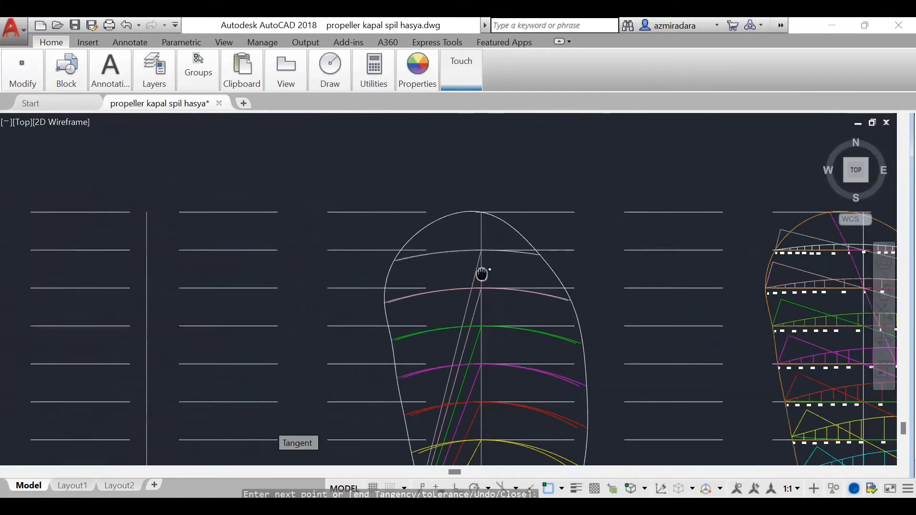
pyautogui.scroll(4, 481, 272)
pyautogui.click(317, 267)
pyautogui.click(336, 350)
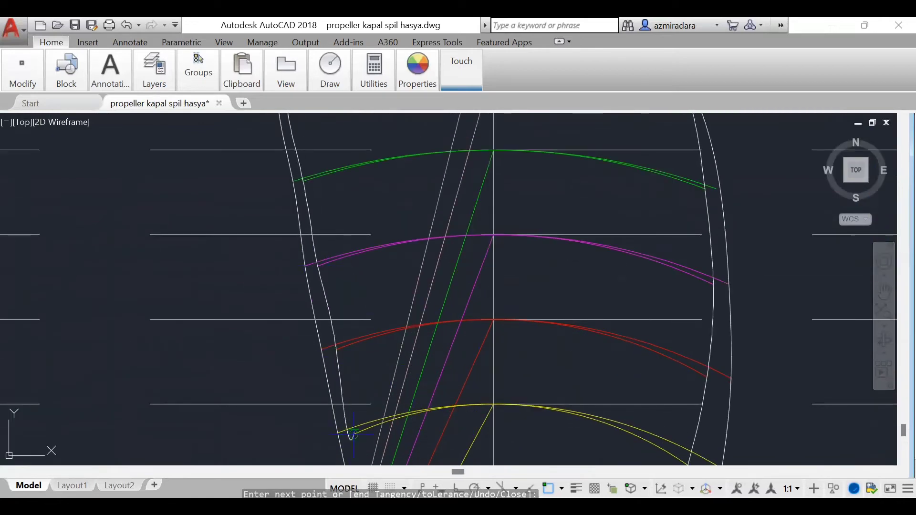
pyautogui.click(353, 434)
pyautogui.scroll(-5, 477, 338)
pyautogui.scroll(4, 513, 431)
pyautogui.scroll(3, 430, 310)
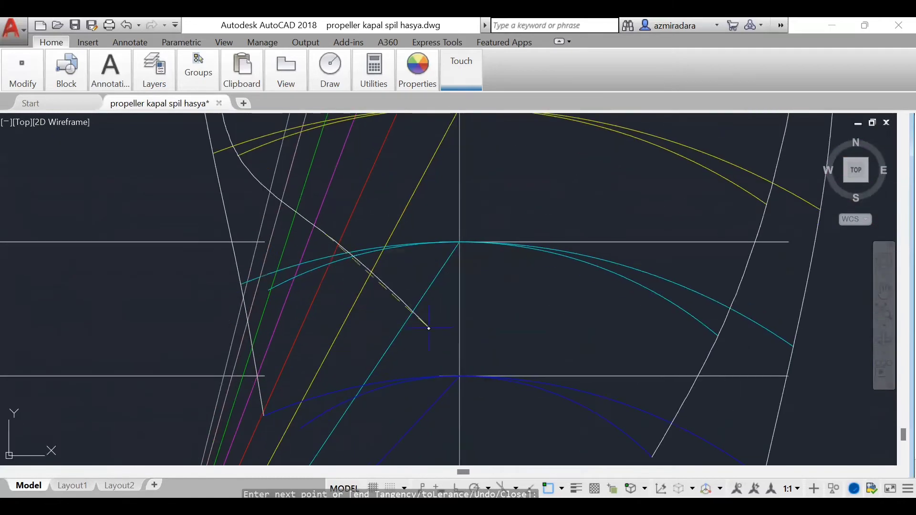
pyautogui.click(269, 290)
pyautogui.click(307, 424)
pyautogui.scroll(-6, 500, 333)
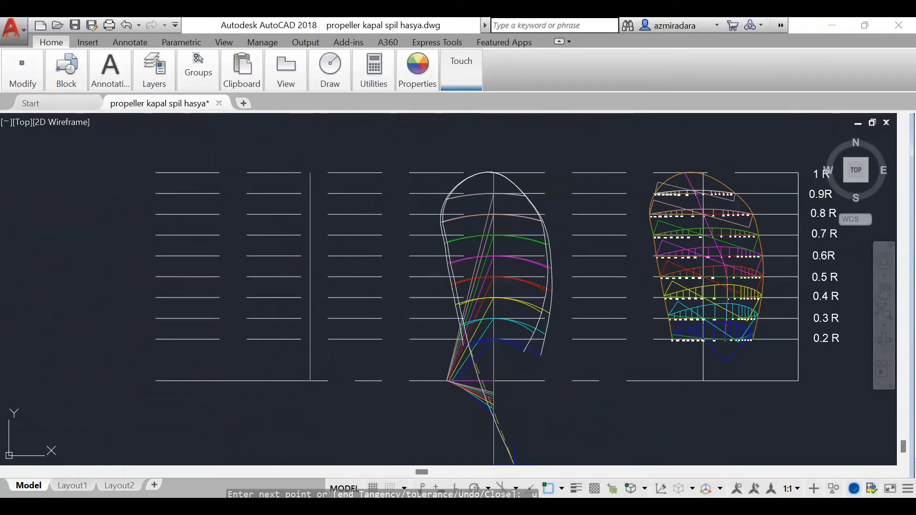
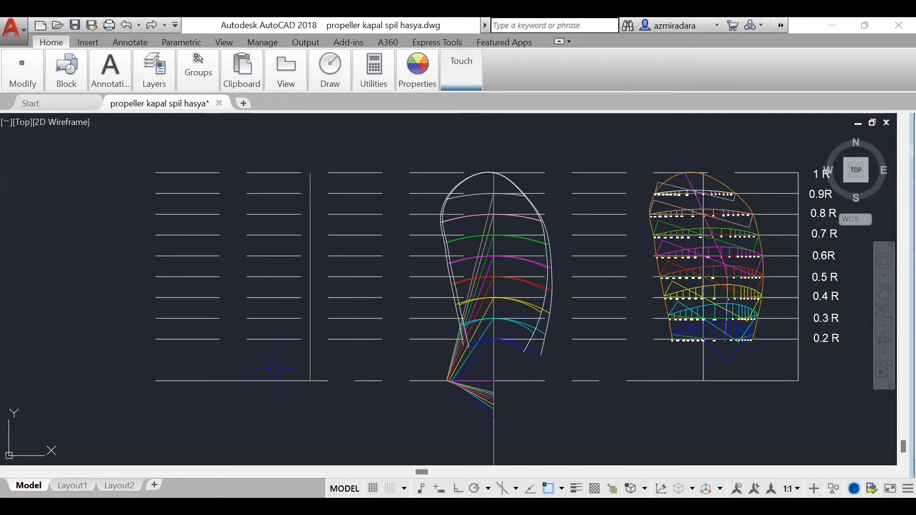
# Step: Draw a rake line at 105° from the base of the leftmost vertical axis up to the 1 R line
pyautogui.press('l')
pyautogui.press('Return')
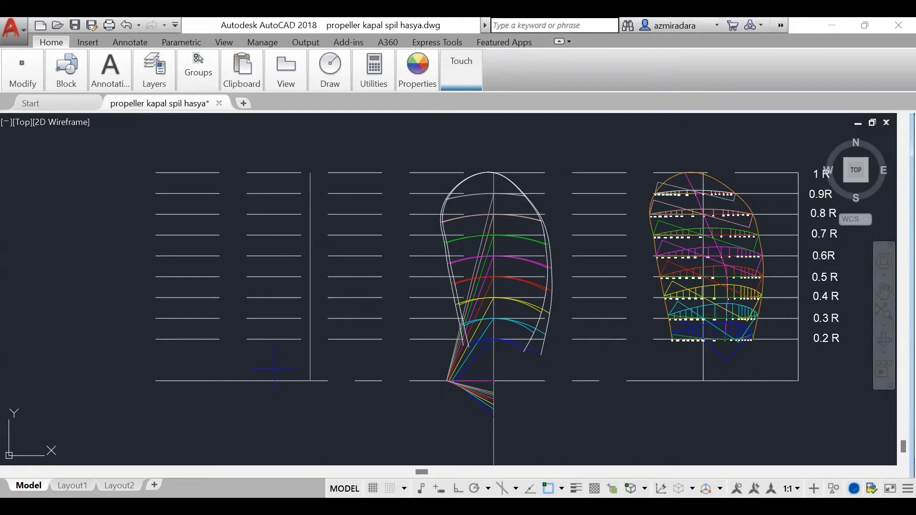
pyautogui.click(311, 381)
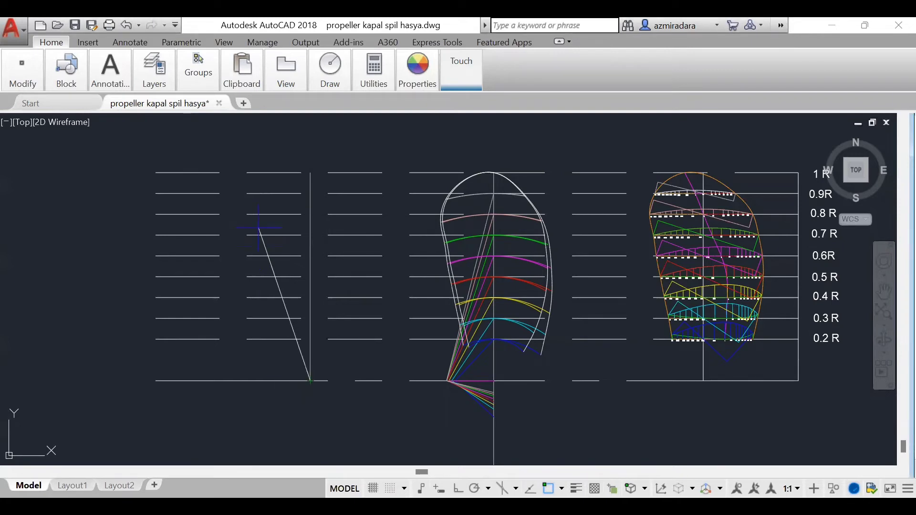
pyautogui.write('<105')
pyautogui.press('Return')
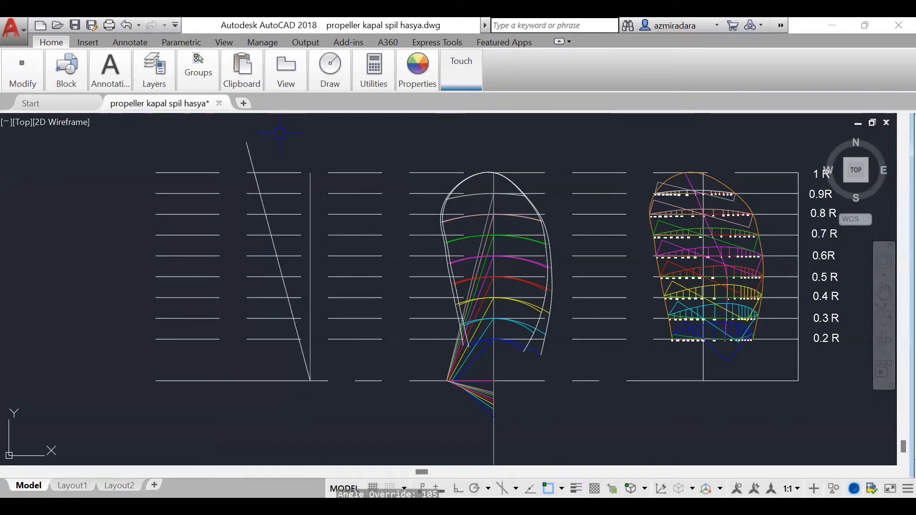
pyautogui.click(253, 172)
pyautogui.press('Return')
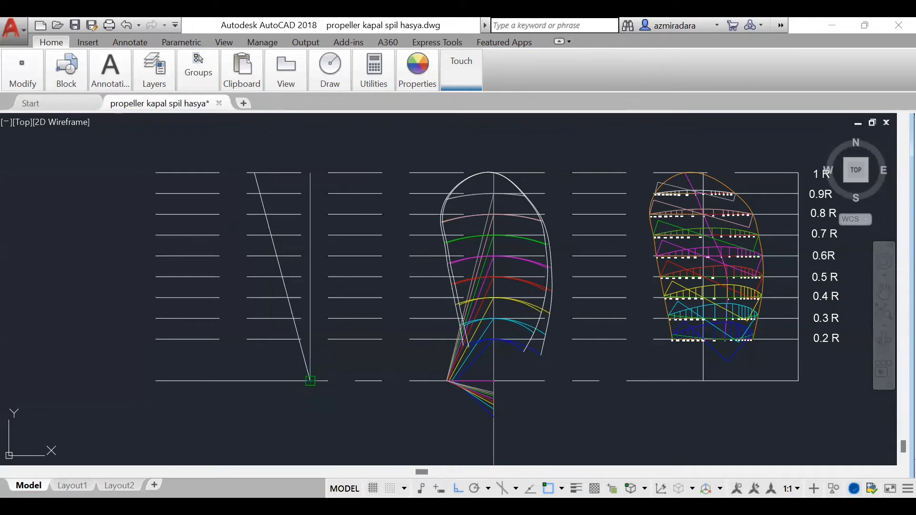
# Step: Draw a 0.1728 horizontal line rightward from the base of the rake line and join its end to the rake line's tip
pyautogui.click(311, 381)
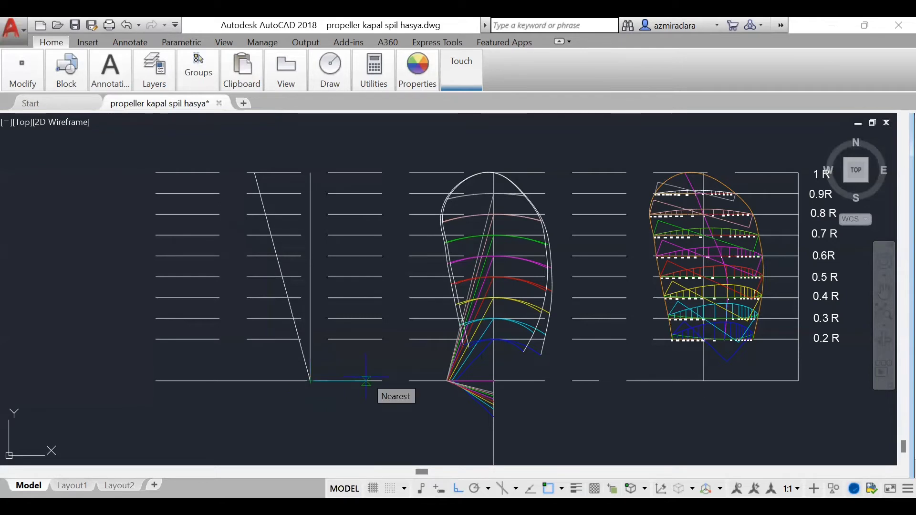
pyautogui.press('Return')
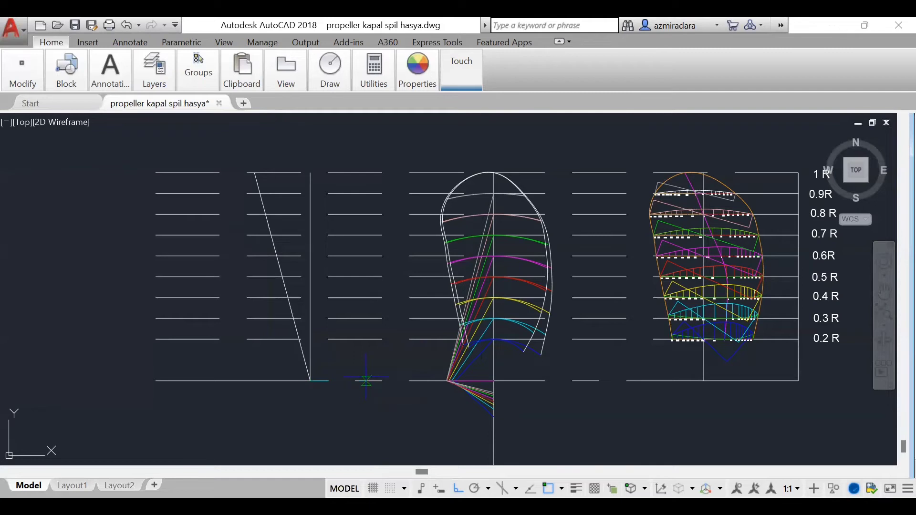
pyautogui.click(329, 380)
pyautogui.click(472, 484)
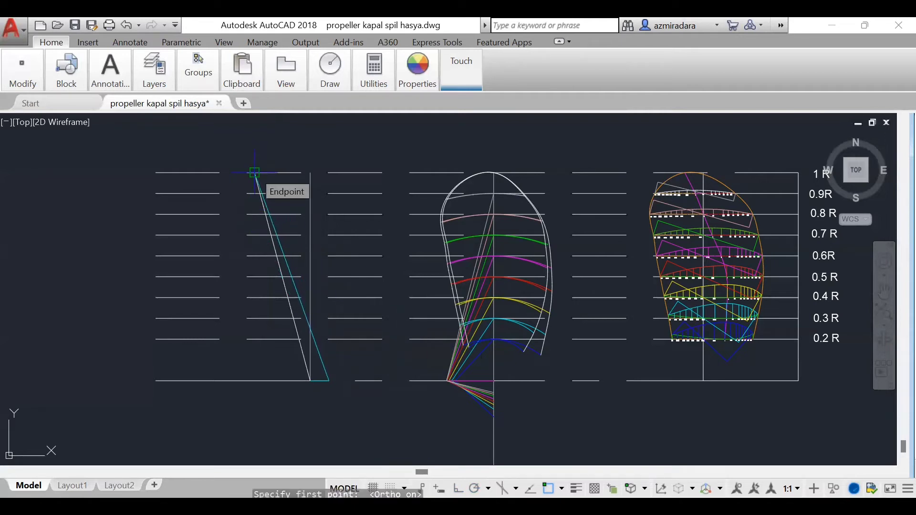
pyautogui.click(255, 173)
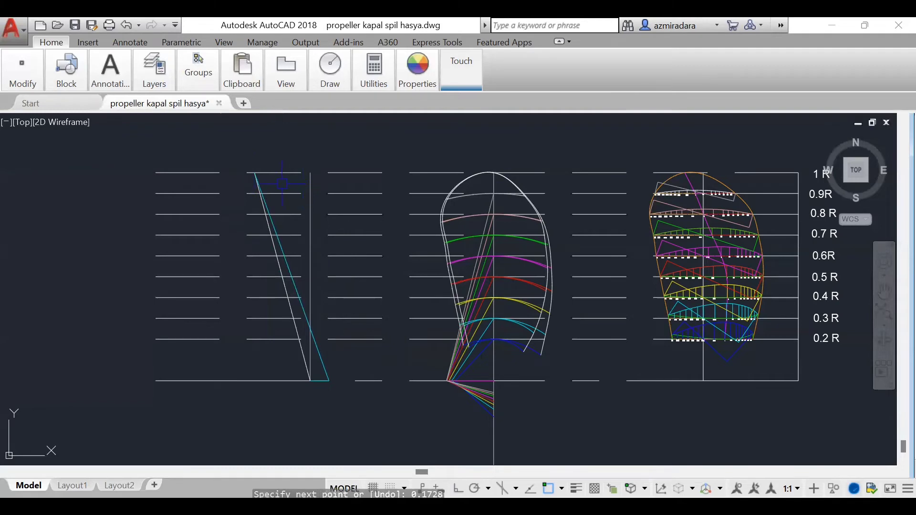
pyautogui.press('Escape')
# Step: Set the drawing colour to blue and project a horizontal line from the right end of the longer 0.2 R arc toward the side view
pyautogui.scroll(2, 535, 384)
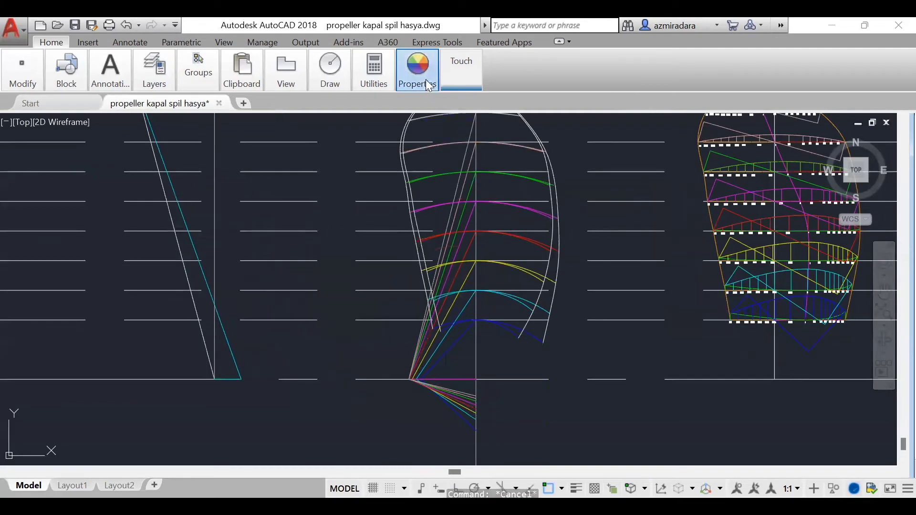
pyautogui.click(426, 79)
pyautogui.click(423, 102)
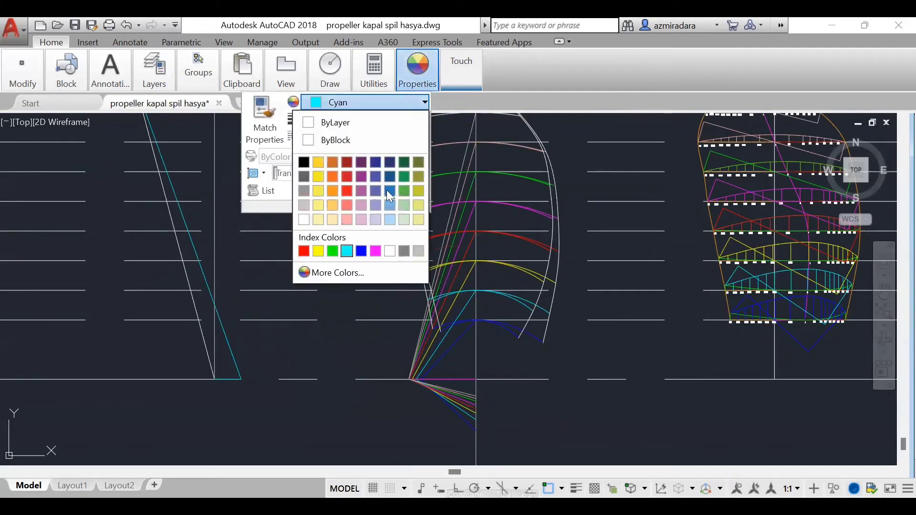
pyautogui.click(361, 251)
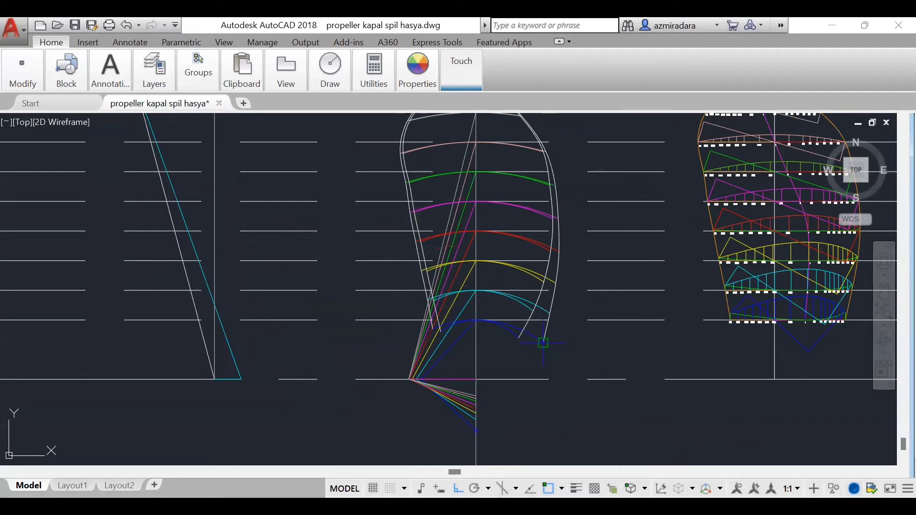
pyautogui.press('F8')
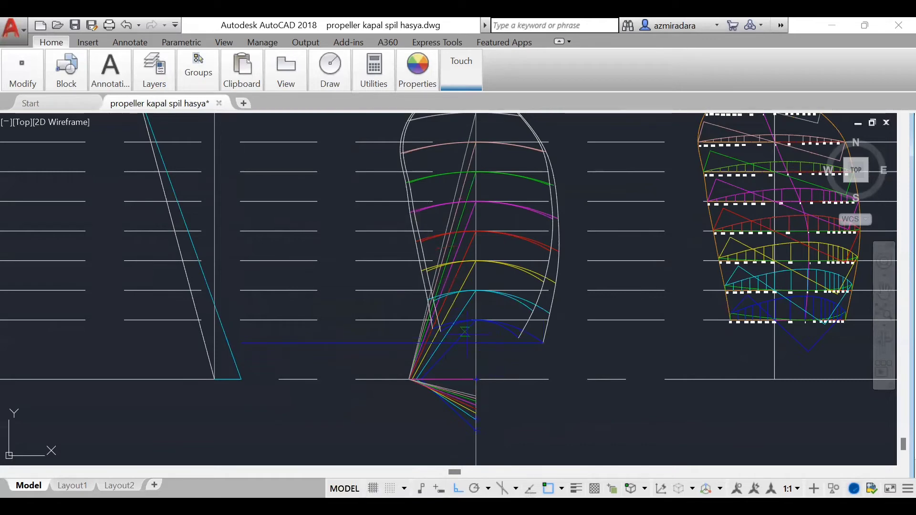
pyautogui.scroll(4, 466, 365)
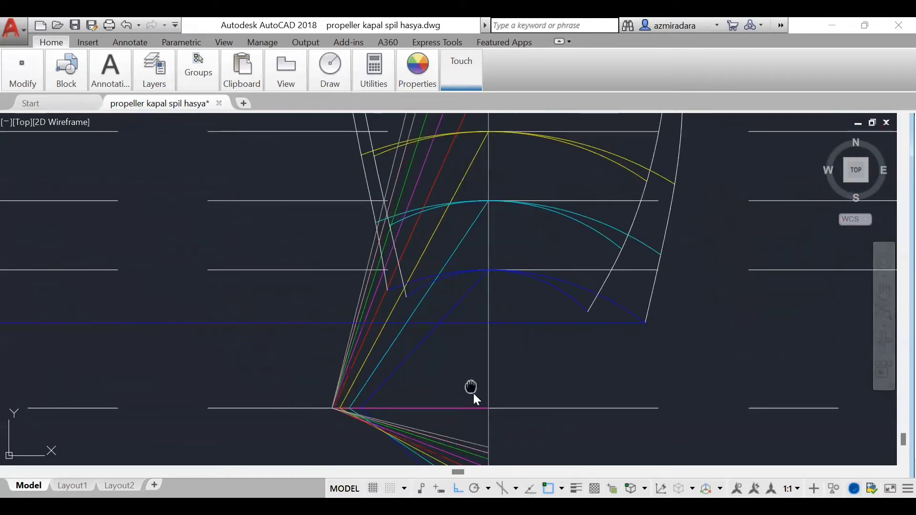
# Step: Project a horizontal line from the left end of the longer 0.2 R arc leftward past the rake line
pyautogui.scroll(5, 405, 345)
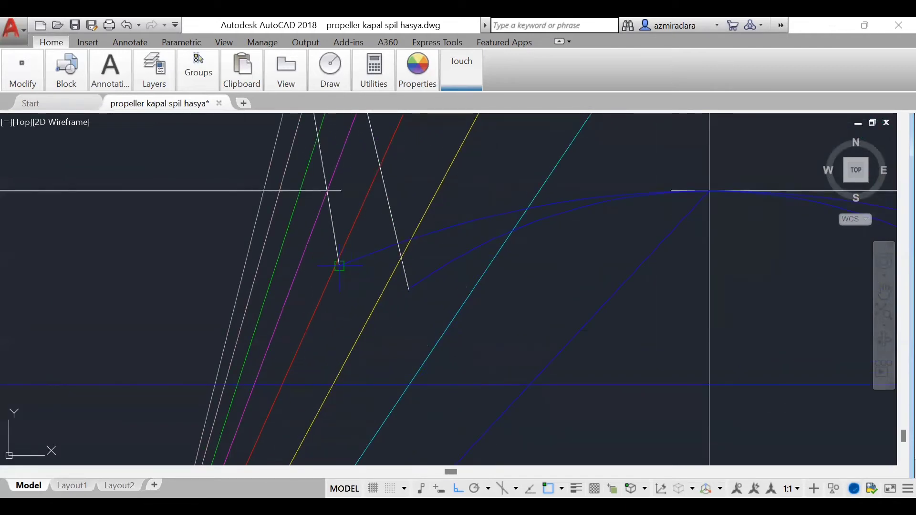
pyautogui.click(339, 266)
pyautogui.scroll(-3, 516, 304)
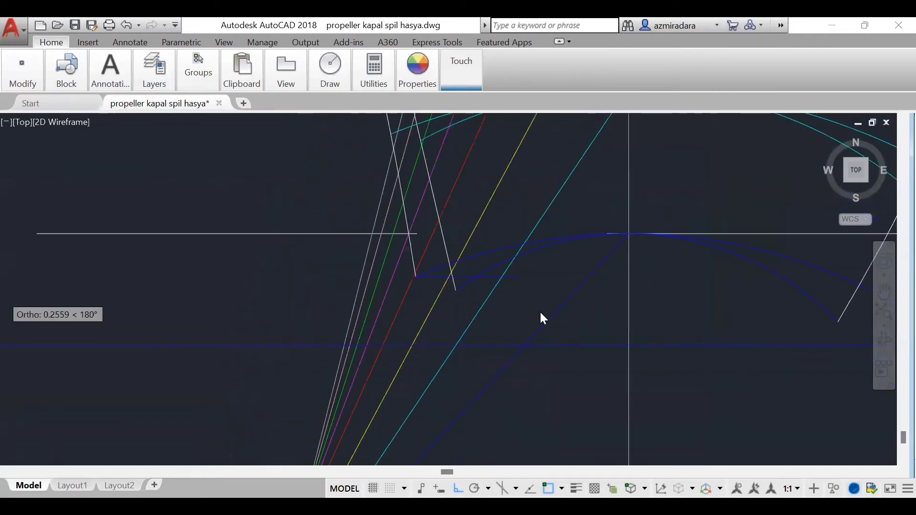
pyautogui.scroll(-3, 540, 311)
pyautogui.scroll(-3, 538, 350)
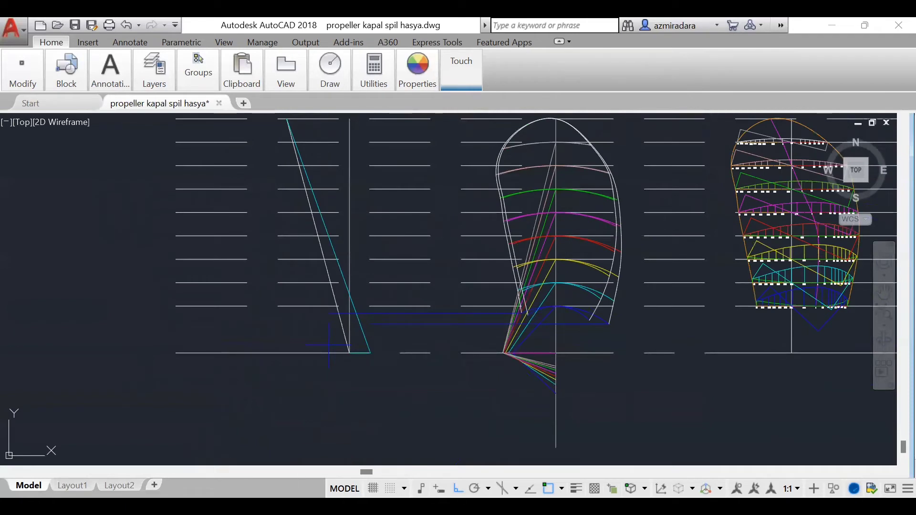
pyautogui.click(252, 315)
pyautogui.press('Return')
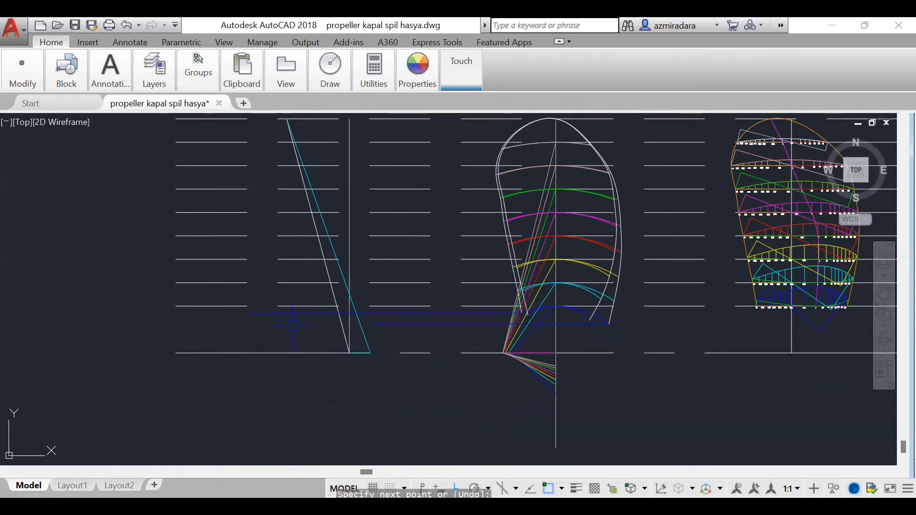
# Step: Add an aligned dimension to the perpendicular between the left edge of the 0.2 R section and its pitch line
pyautogui.scroll(4, 803, 319)
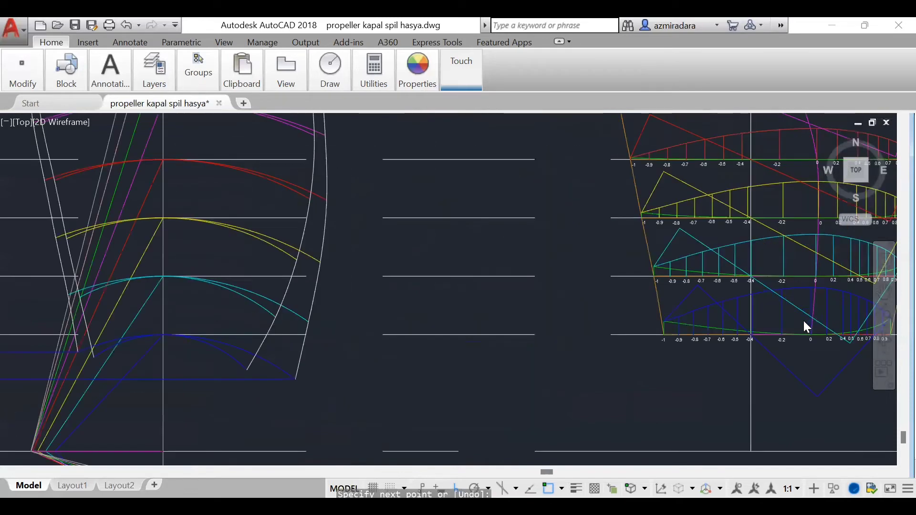
pyautogui.scroll(4, 797, 354)
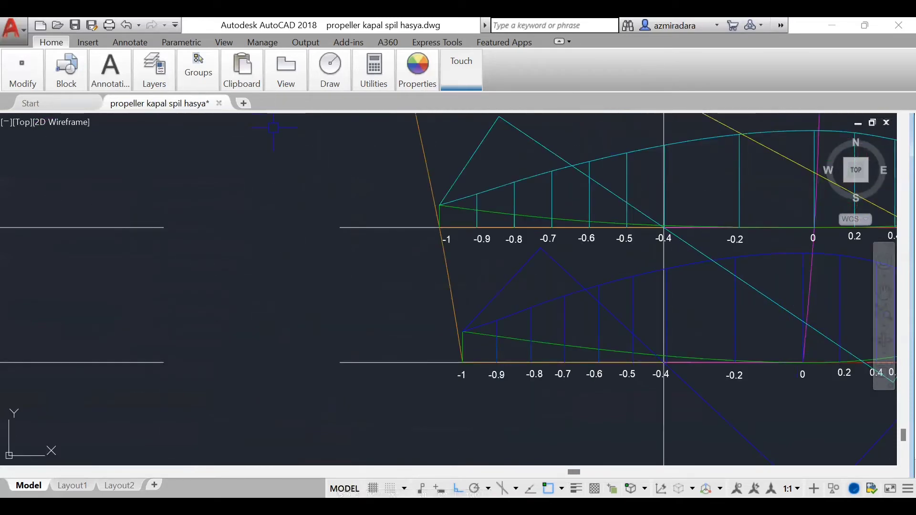
pyautogui.write('dim')
pyautogui.press('Return')
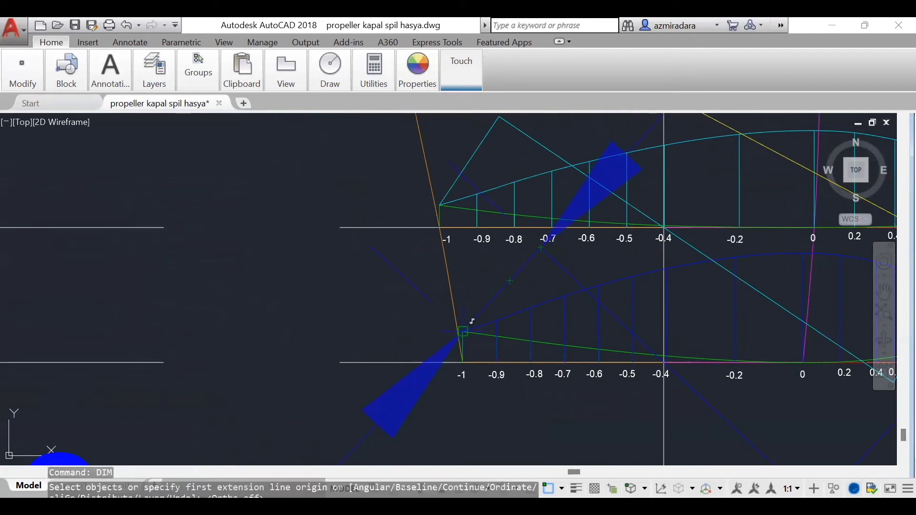
pyautogui.click(376, 201)
# Step: Add an aligned dimension to the perpendicular between the right edge of the 0.2 R section and its pitch line
pyautogui.scroll(-4, 496, 329)
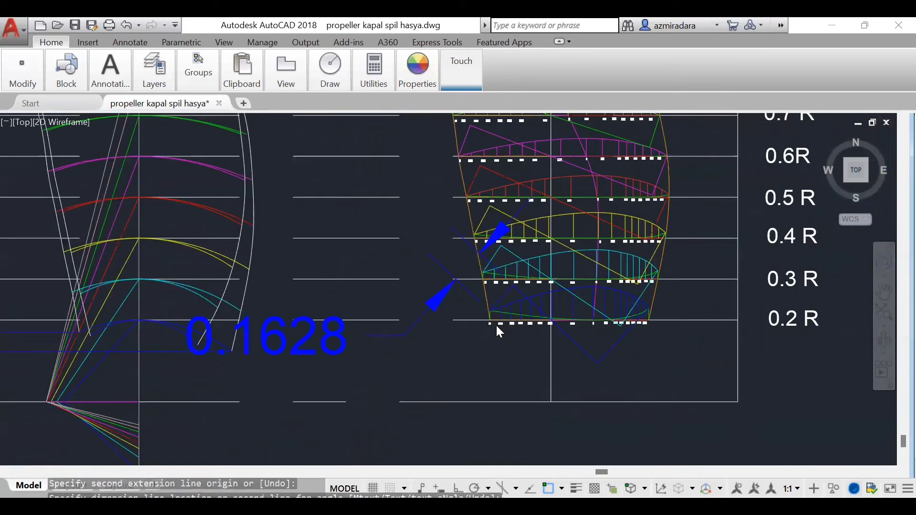
pyautogui.scroll(-2, 496, 324)
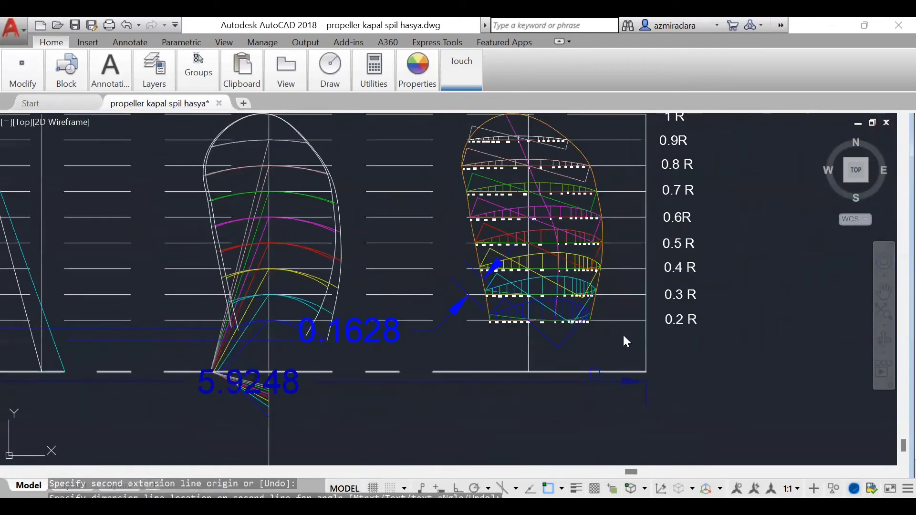
pyautogui.scroll(3, 630, 353)
pyautogui.scroll(2, 651, 379)
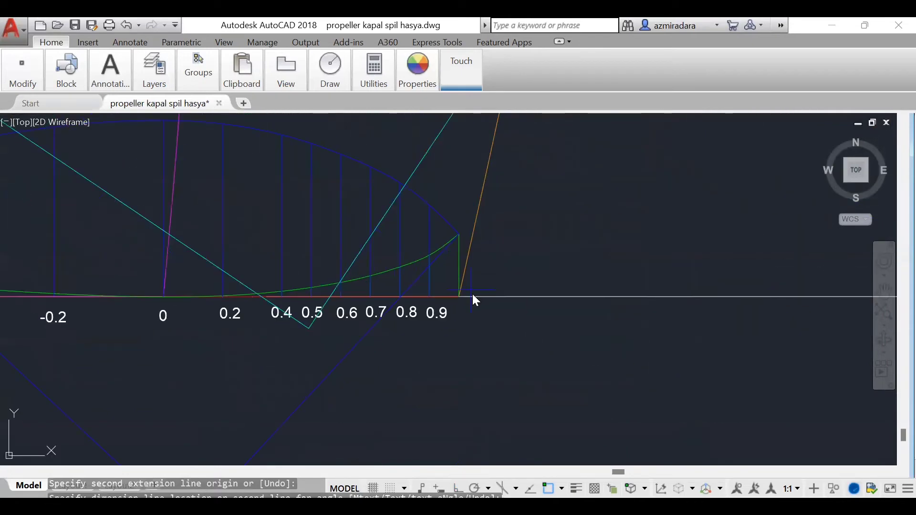
pyautogui.scroll(1, 459, 295)
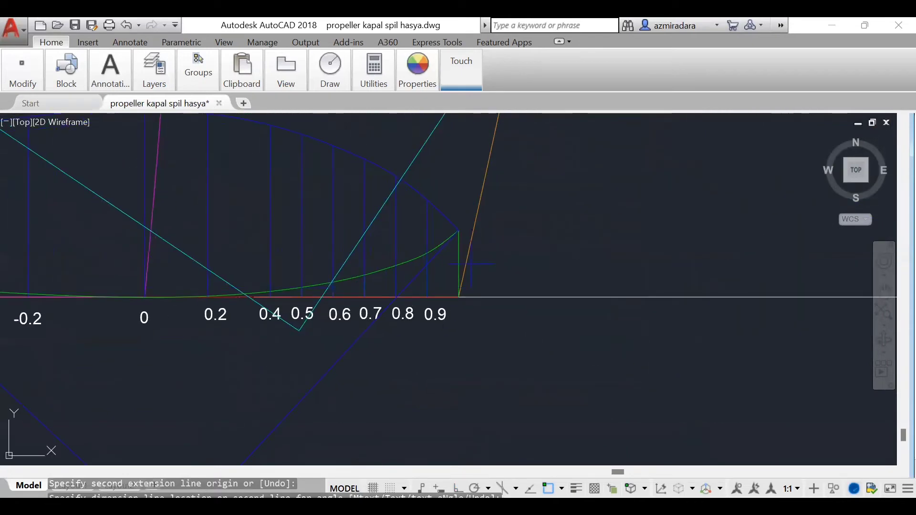
pyautogui.click(458, 231)
pyautogui.scroll(-6, 571, 292)
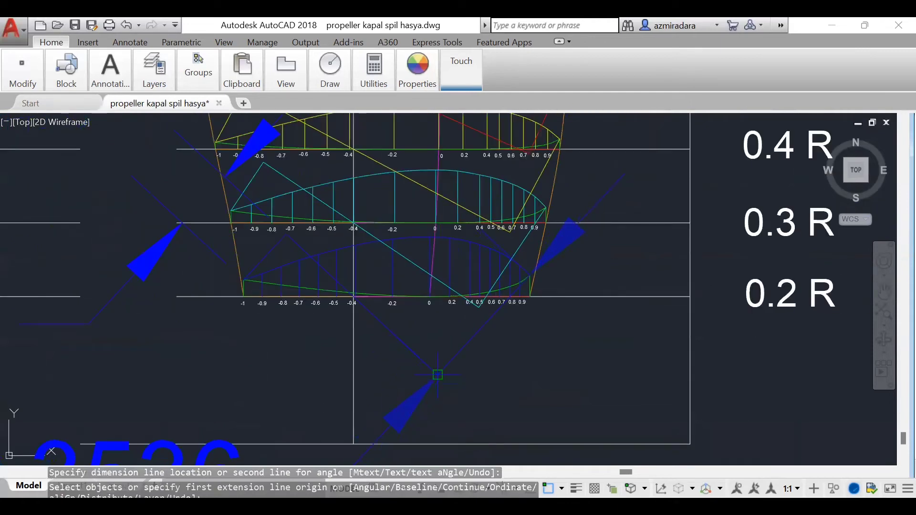
pyautogui.press('Escape')
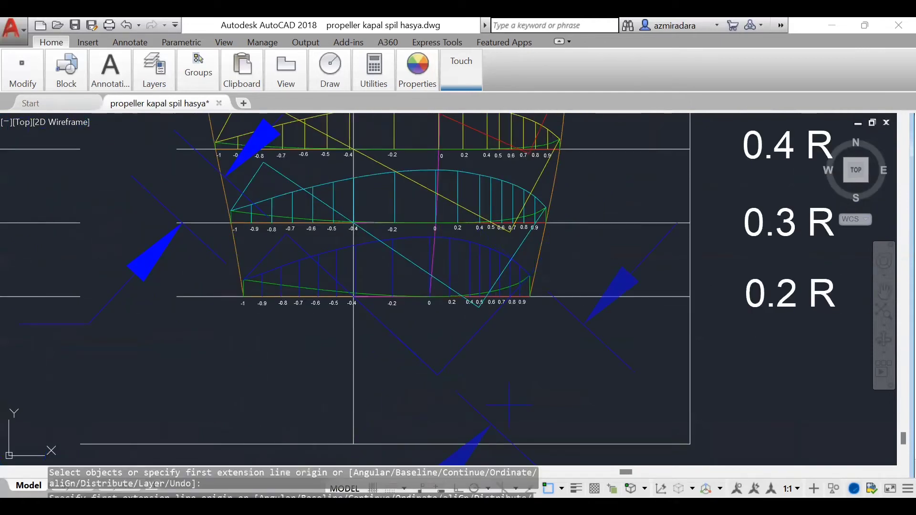
pyautogui.click(509, 404)
pyautogui.scroll(-4, 552, 343)
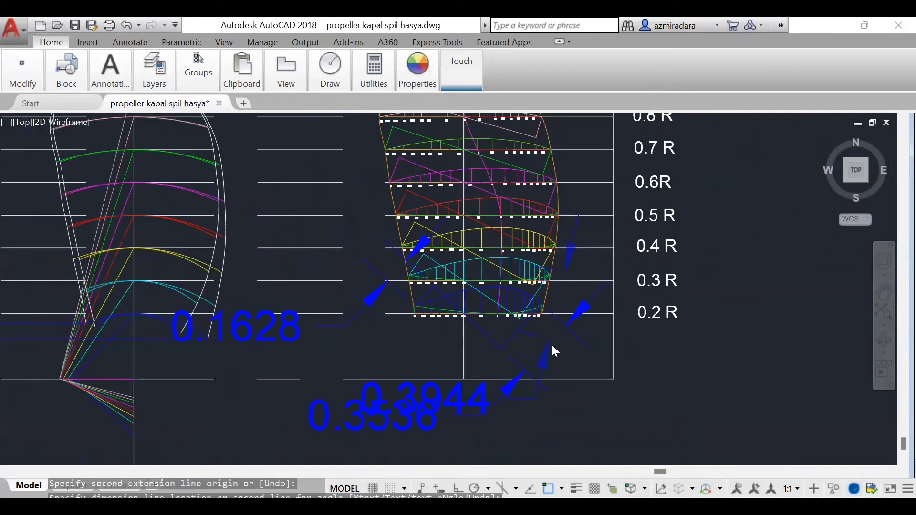
pyautogui.press('Escape')
# Step: Draw a 0.1628 horizontal line leftward from the rake line at 0.2 R, and drop a vertical from its end to the upper projection line
pyautogui.scroll(-4, 551, 342)
pyautogui.scroll(5, 419, 336)
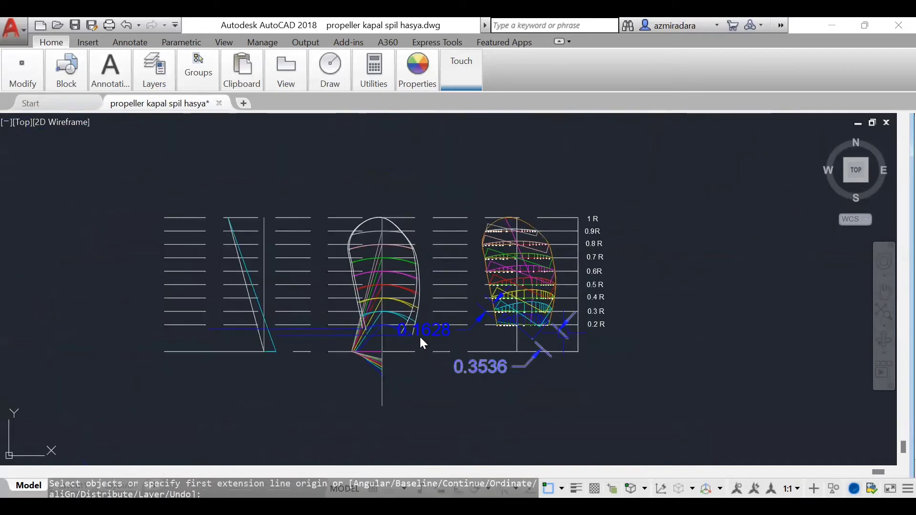
pyautogui.scroll(2, 425, 359)
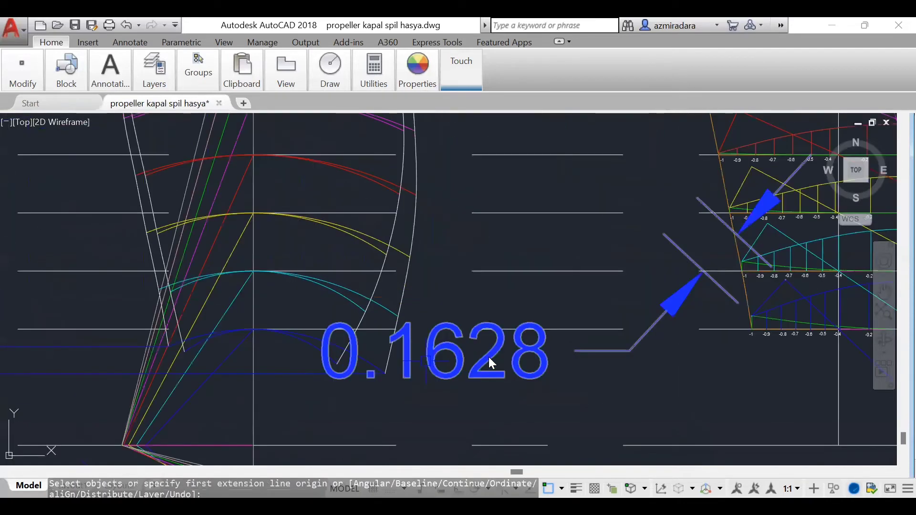
pyautogui.scroll(-6, 488, 356)
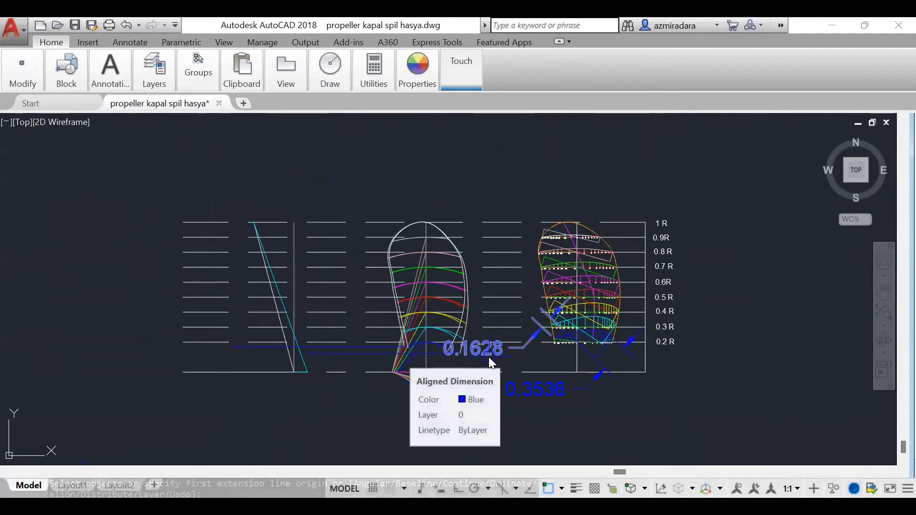
pyautogui.scroll(6, 306, 371)
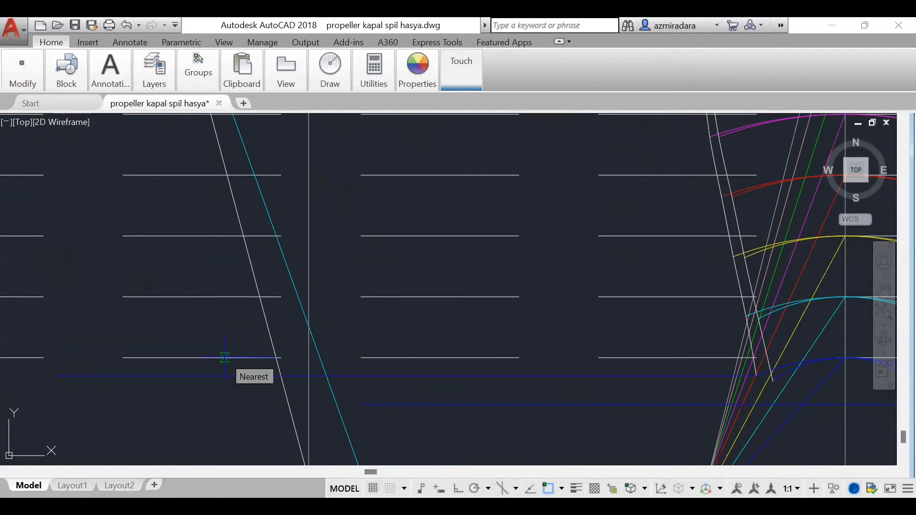
pyautogui.click(225, 358)
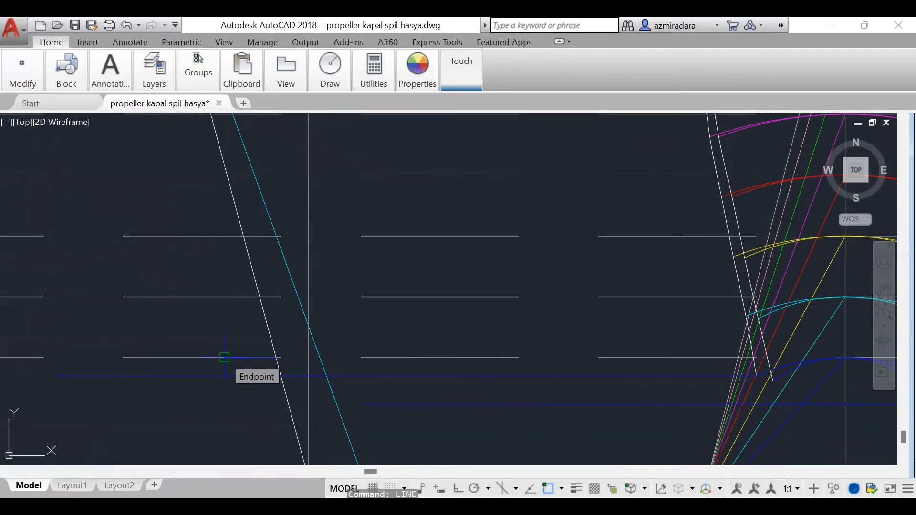
pyautogui.click(225, 376)
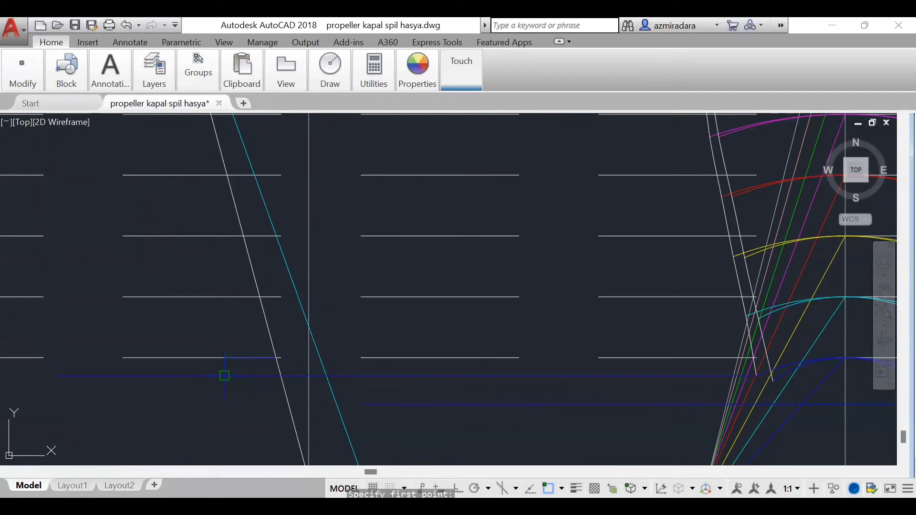
pyautogui.click(337, 406)
# Step: Draw a 0.3536 horizontal line rightward from the slanted cyan line at 0.2 R, and drop a vertical from its end to the lower projection line
pyautogui.scroll(-5, 316, 393)
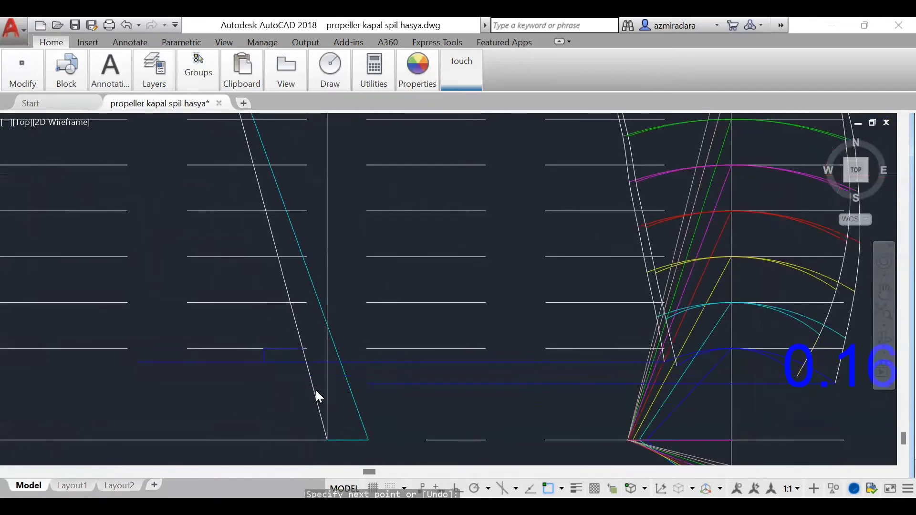
pyautogui.scroll(2, 327, 402)
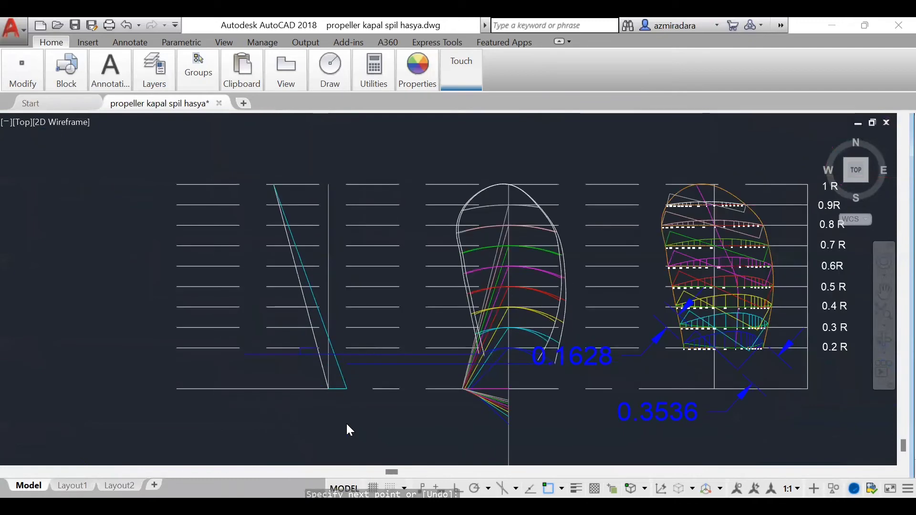
pyautogui.scroll(3, 387, 423)
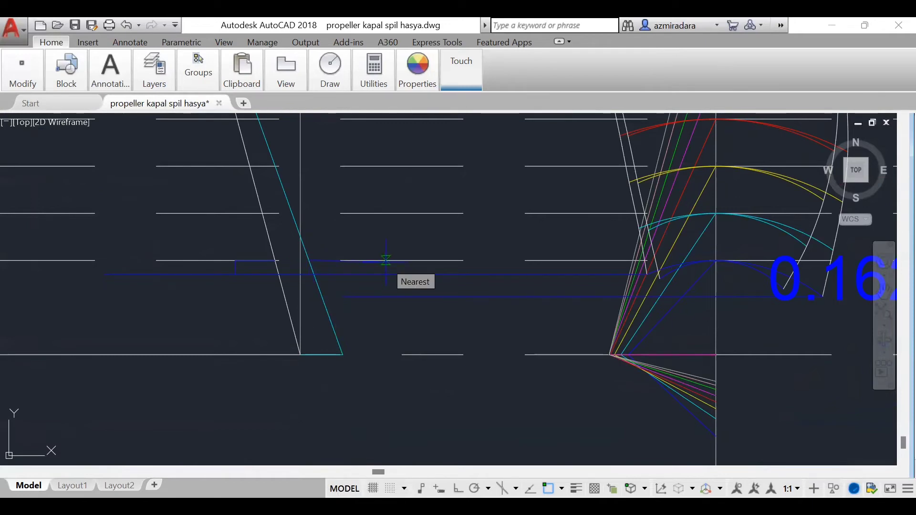
pyautogui.scroll(-5, 431, 321)
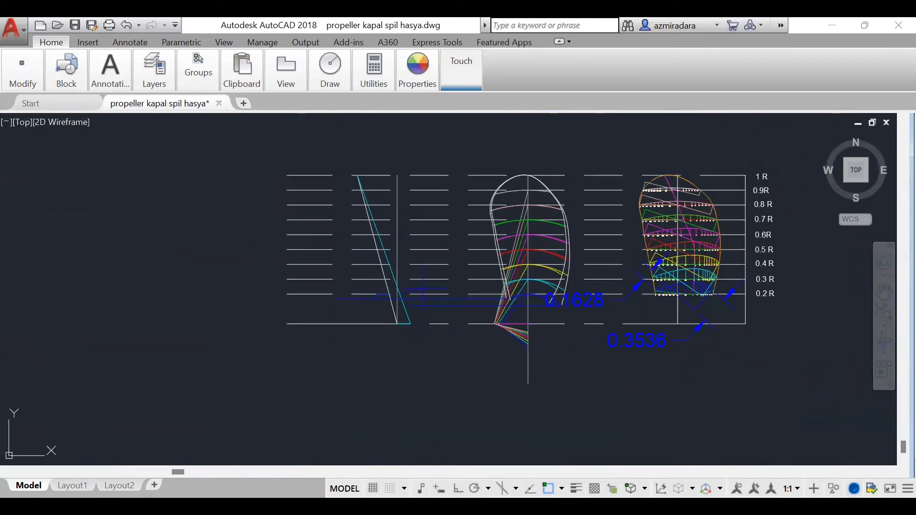
pyautogui.press('Escape')
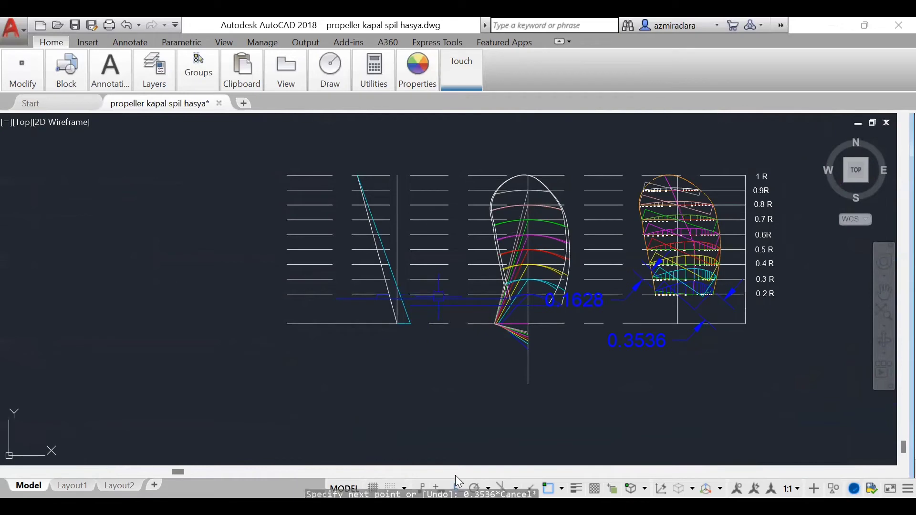
pyautogui.scroll(5, 417, 323)
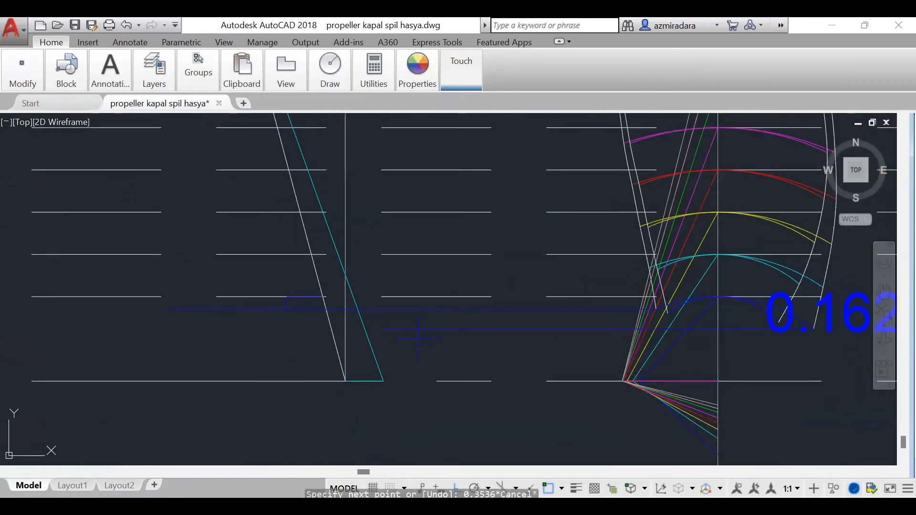
pyautogui.click(353, 296)
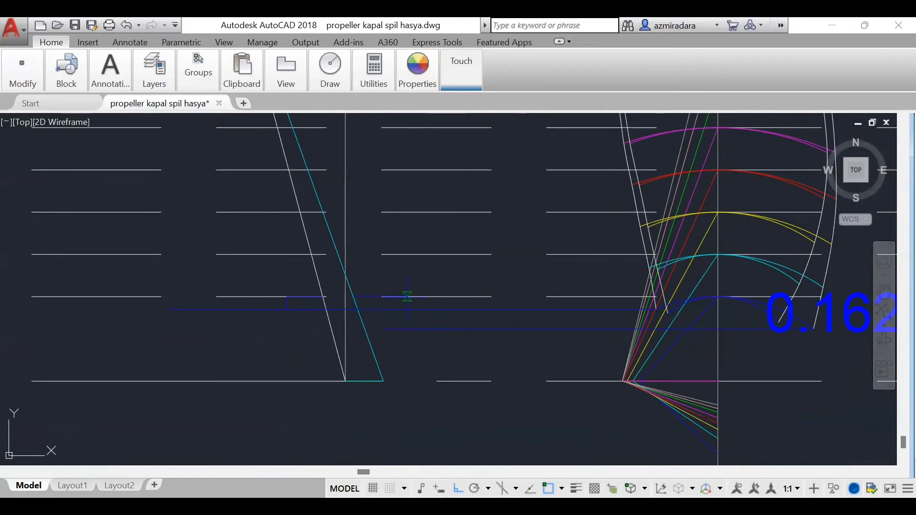
pyautogui.click(432, 296)
# Step: Trim the leftward excess of both blue 0.2 R projection lines back to their short verticals
pyautogui.write('tr')
pyautogui.press('Return')
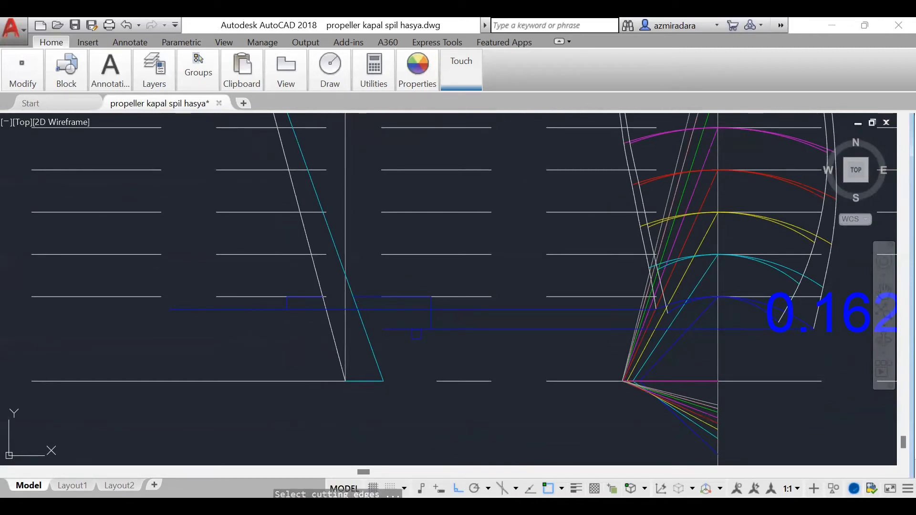
pyautogui.press('Return')
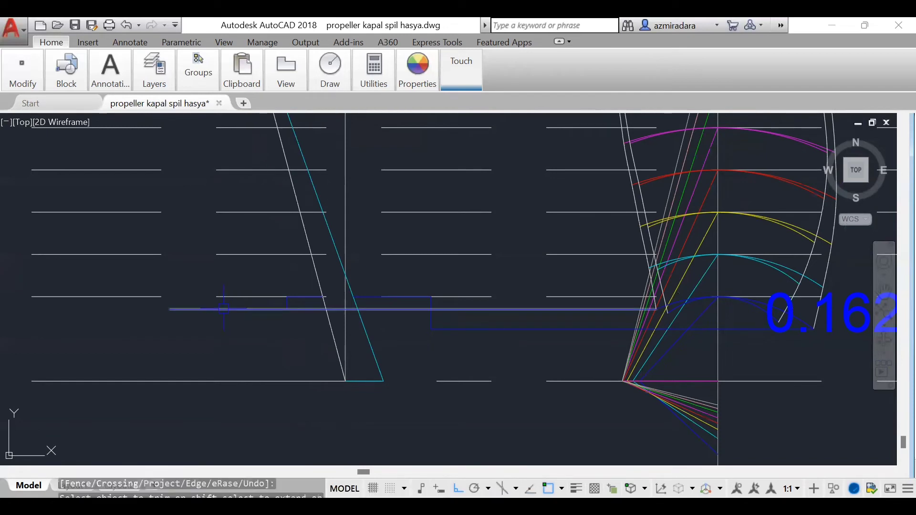
pyautogui.click(223, 308)
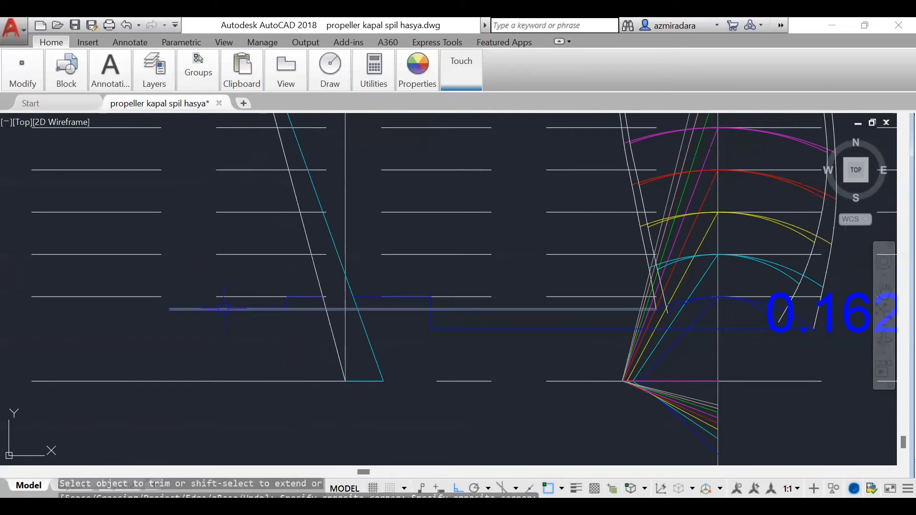
pyautogui.press('Return')
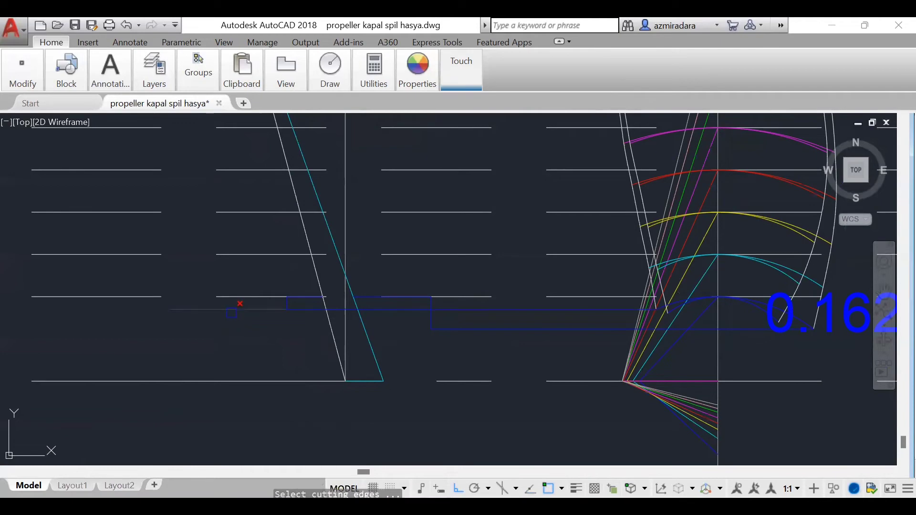
pyautogui.press('Return')
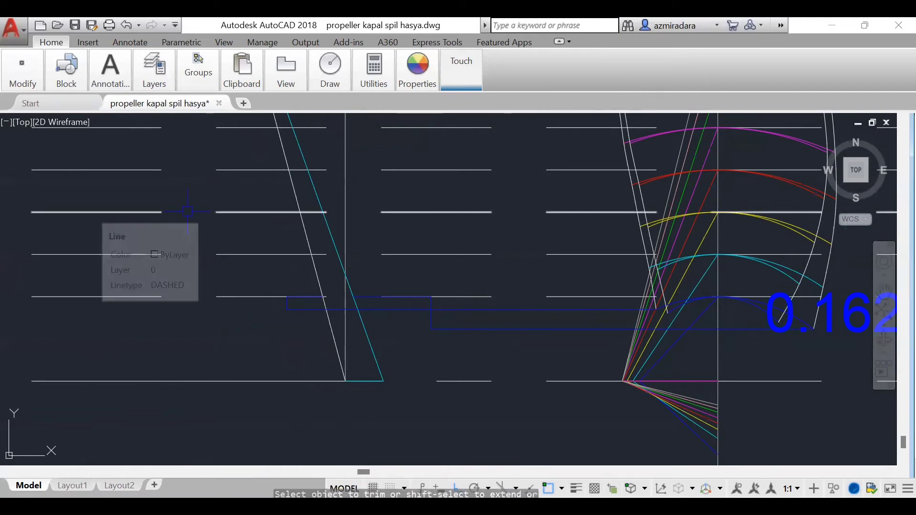
# Step: Delete both blue aligned dimensions of the 0.2 R section
pyautogui.scroll(-3, 464, 330)
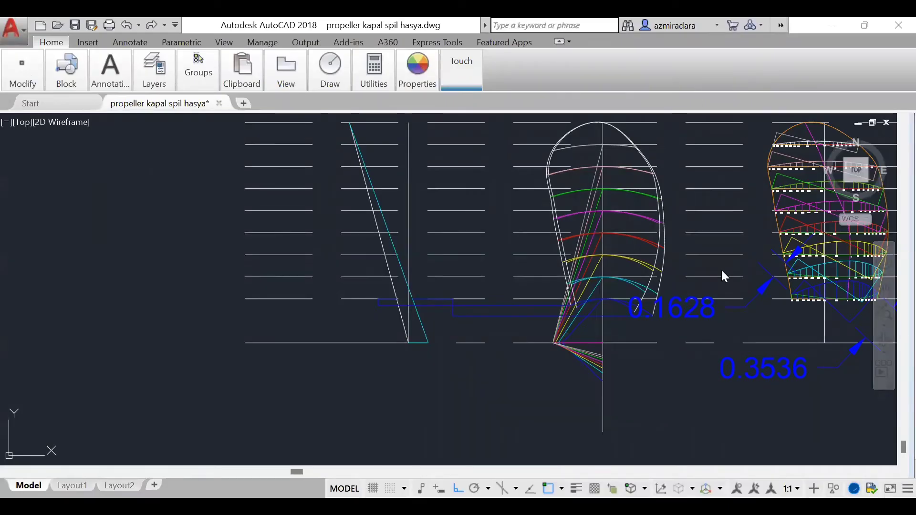
pyautogui.scroll(4, 670, 321)
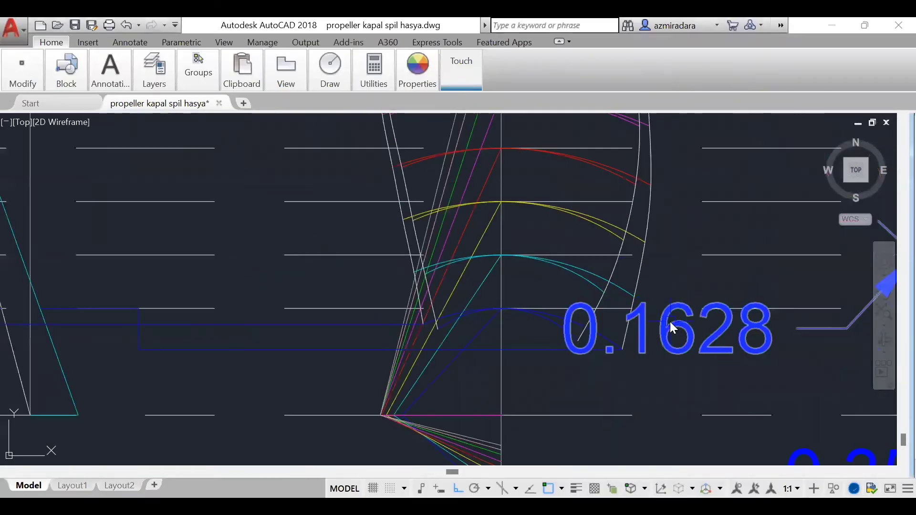
pyautogui.rightClick(670, 322)
pyautogui.press('Escape')
pyautogui.scroll(-5, 668, 328)
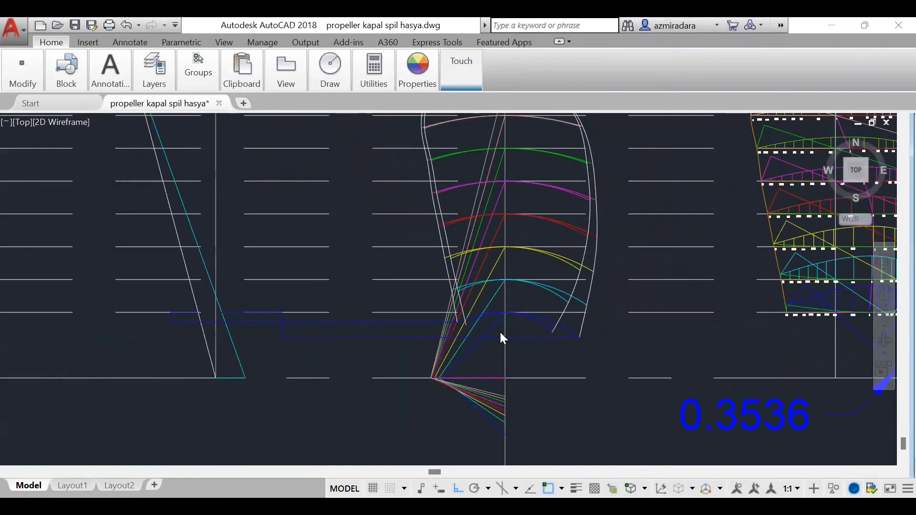
pyautogui.scroll(2, 544, 321)
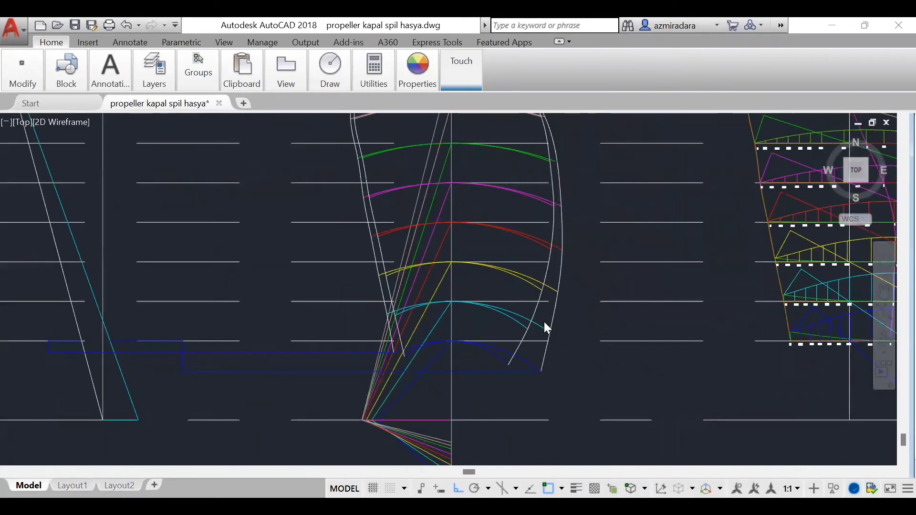
# Step: Project a cyan horizontal line from the right end of the longer 0.3 R arc leftward toward the slanted cyan line
pyautogui.scroll(2, 544, 323)
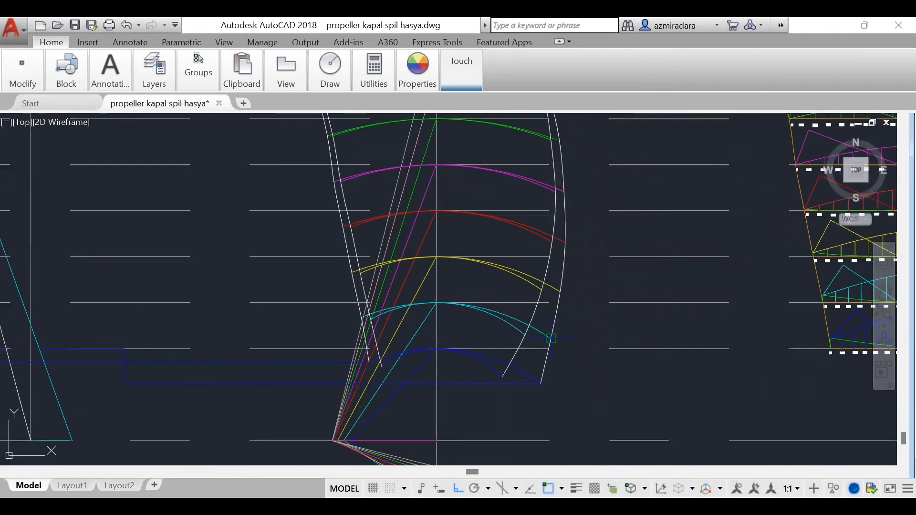
pyautogui.moveTo(410, 77)
pyautogui.click(420, 98)
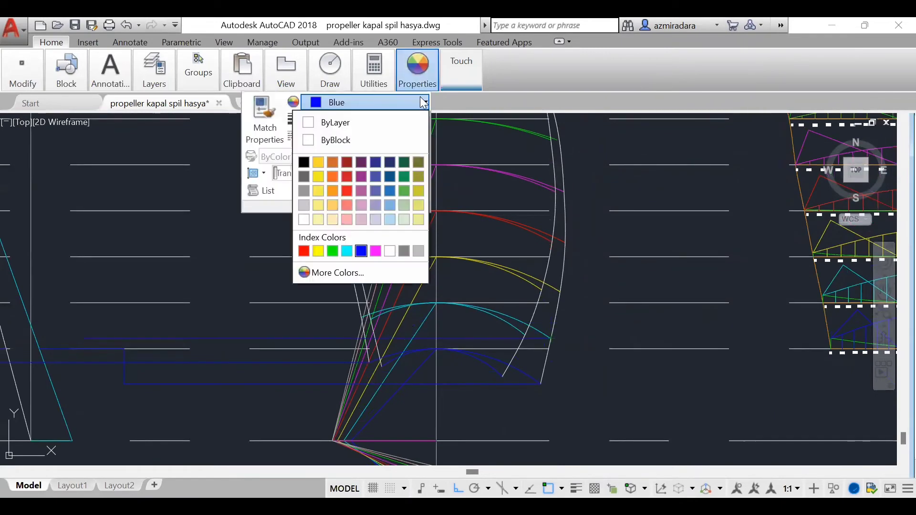
pyautogui.click(356, 250)
pyautogui.scroll(-1, 619, 266)
pyautogui.scroll(-1, 619, 267)
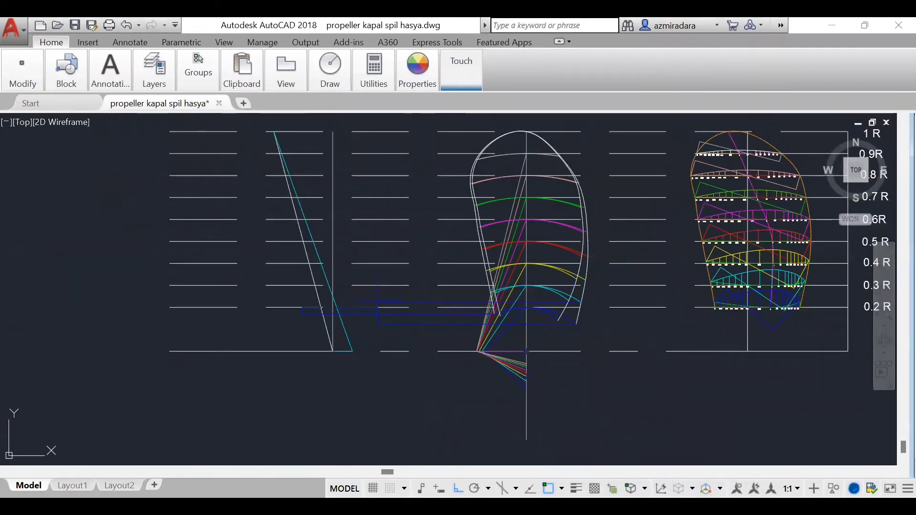
pyautogui.click(350, 301)
pyautogui.press('Escape')
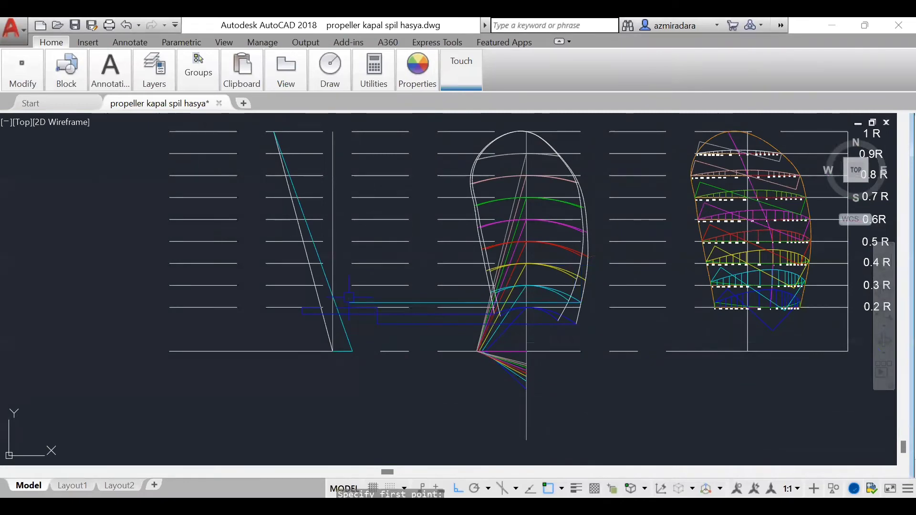
# Step: Project a horizontal line from the left end of the longer 0.3 R arc leftward past the rake line
pyautogui.scroll(4, 529, 310)
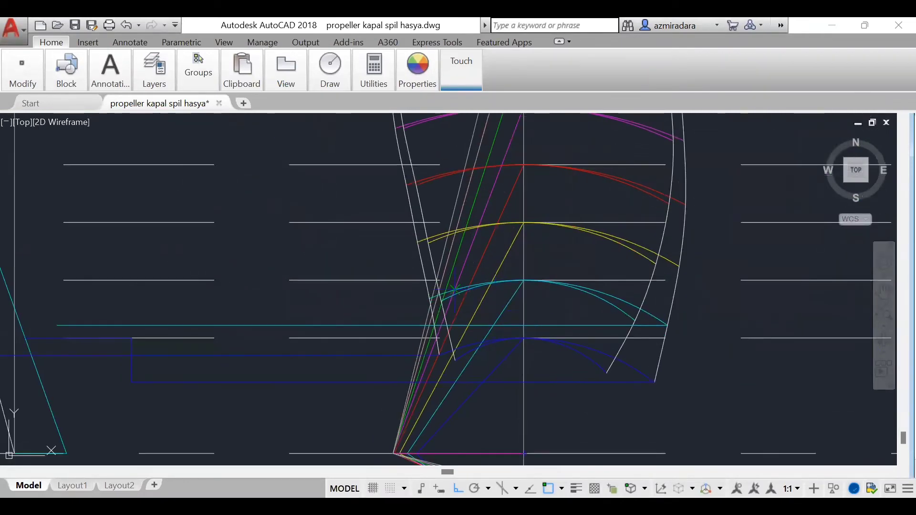
pyautogui.scroll(-3, 533, 343)
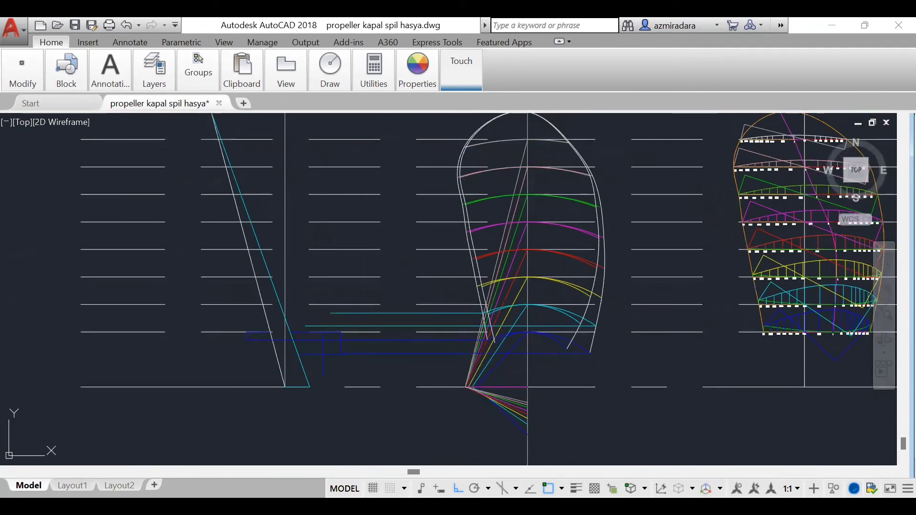
pyautogui.click(232, 313)
pyautogui.press('Escape')
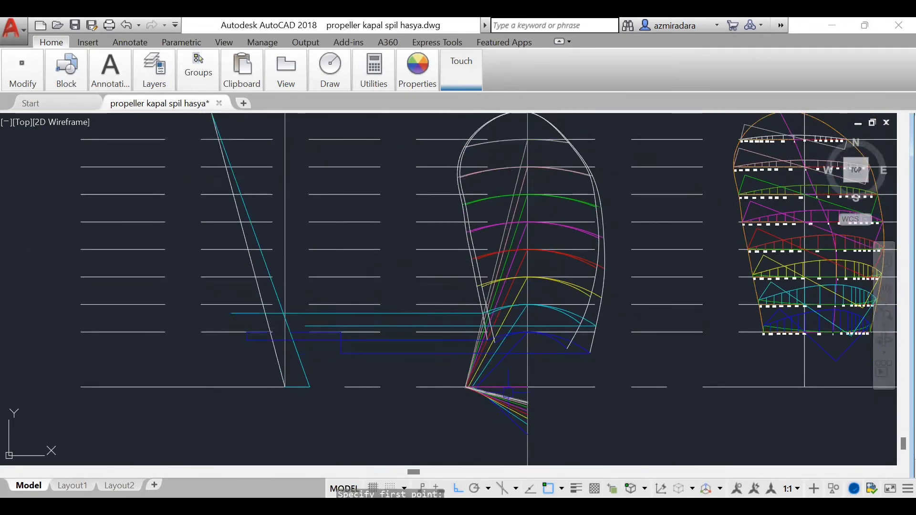
# Step: Add an aligned dimension to the perpendicular between the left edge of the 0.3 R section and its pitch line
pyautogui.scroll(5, 806, 292)
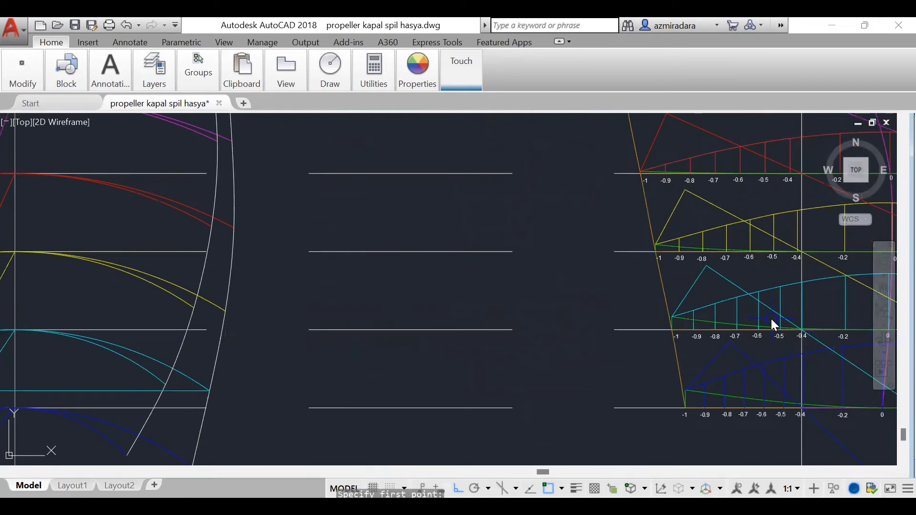
pyautogui.write('dim')
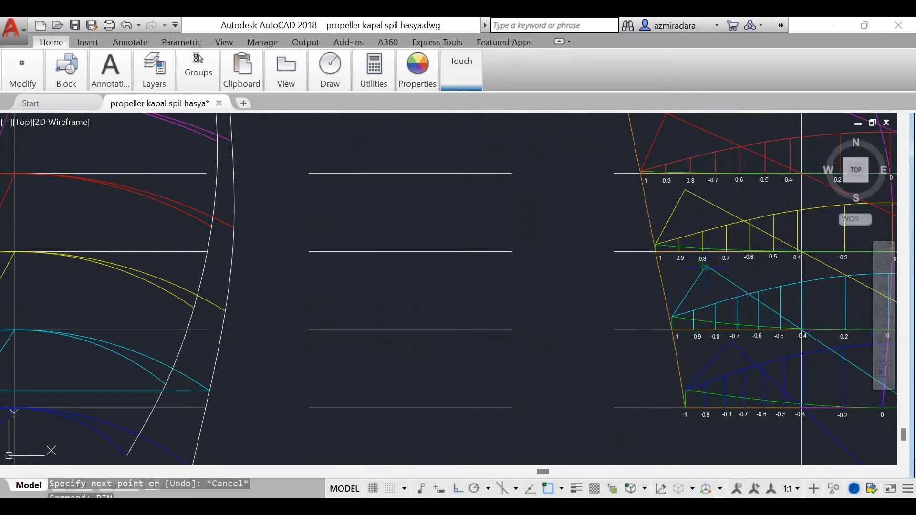
pyautogui.press('Return')
pyautogui.click(672, 316)
pyautogui.click(592, 252)
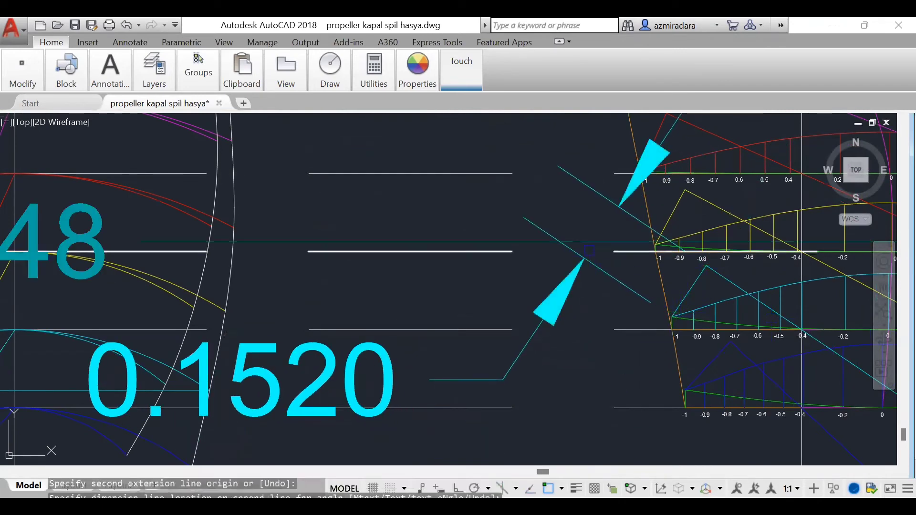
# Step: Add an aligned dimension to the perpendicular between the right edge of the 0.3 R section and its pitch line
pyautogui.scroll(-7, 476, 350)
pyautogui.scroll(6, 649, 365)
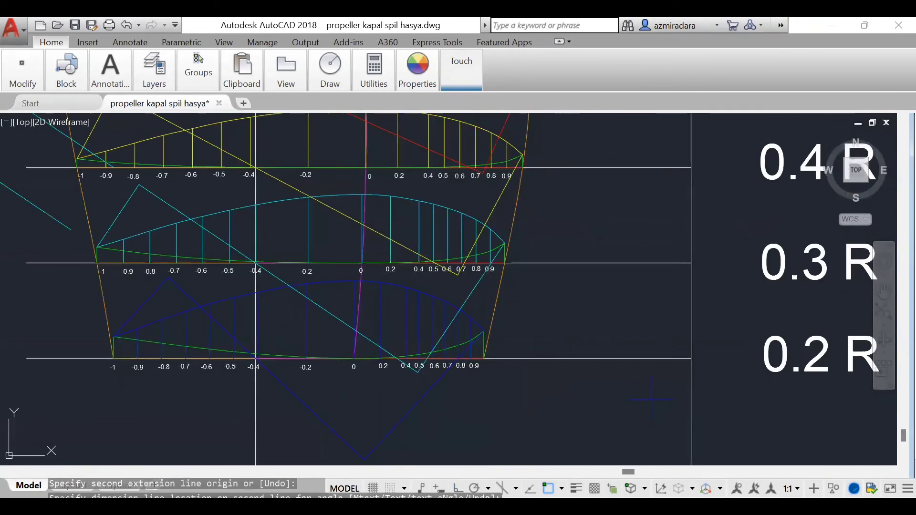
pyautogui.click(505, 243)
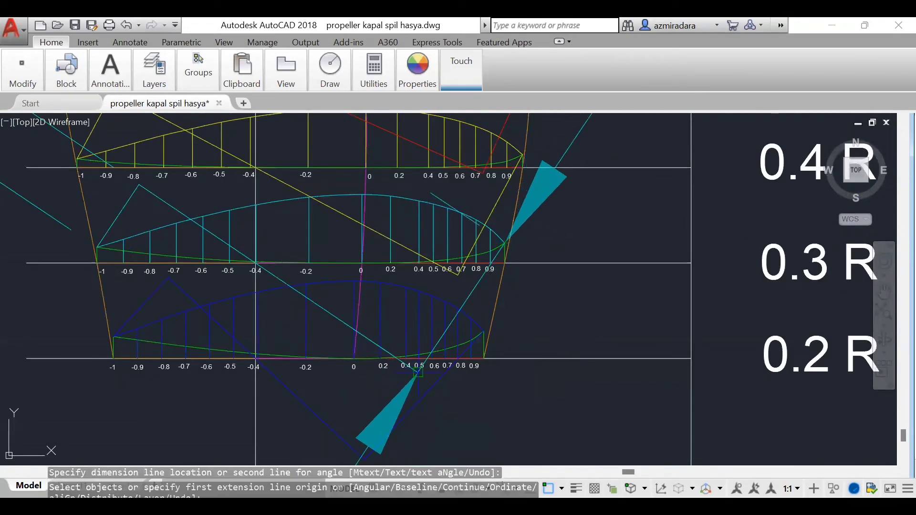
pyautogui.scroll(-8, 592, 329)
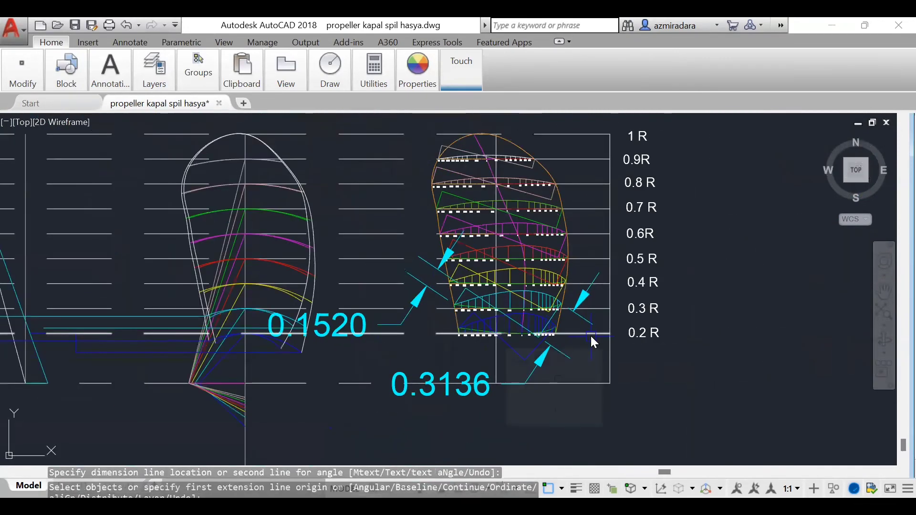
# Step: Draw a 0.1520 horizontal line leftward from the rake line at 0.3 R, and drop a vertical from its end to the upper cyan projection line
pyautogui.scroll(3, 287, 334)
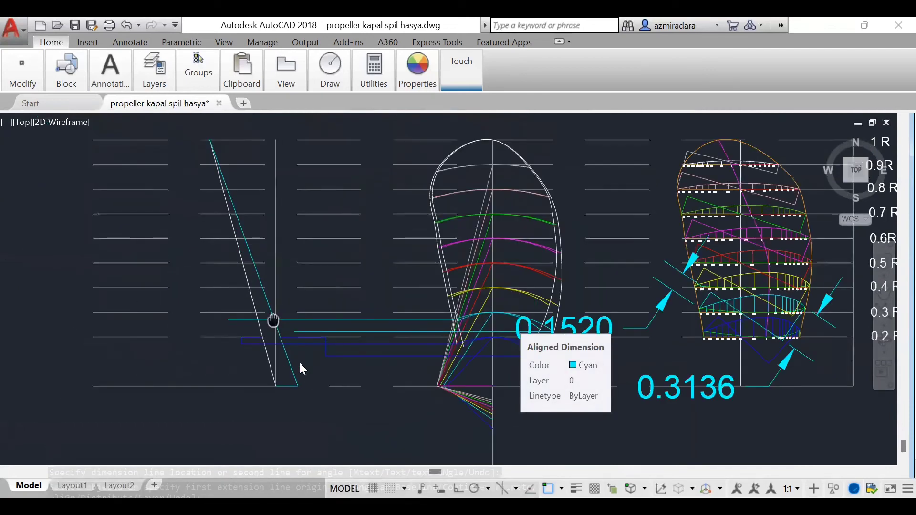
pyautogui.scroll(5, 299, 361)
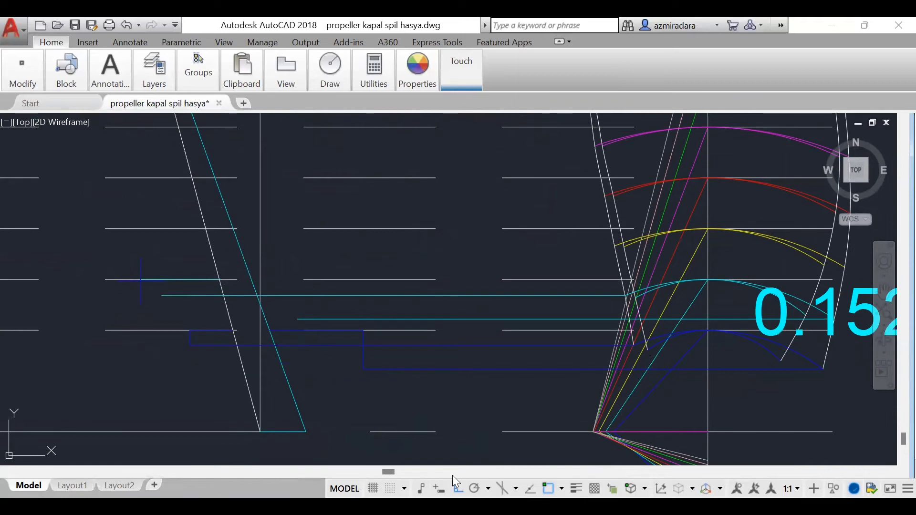
pyautogui.write('l')
pyautogui.press('Return')
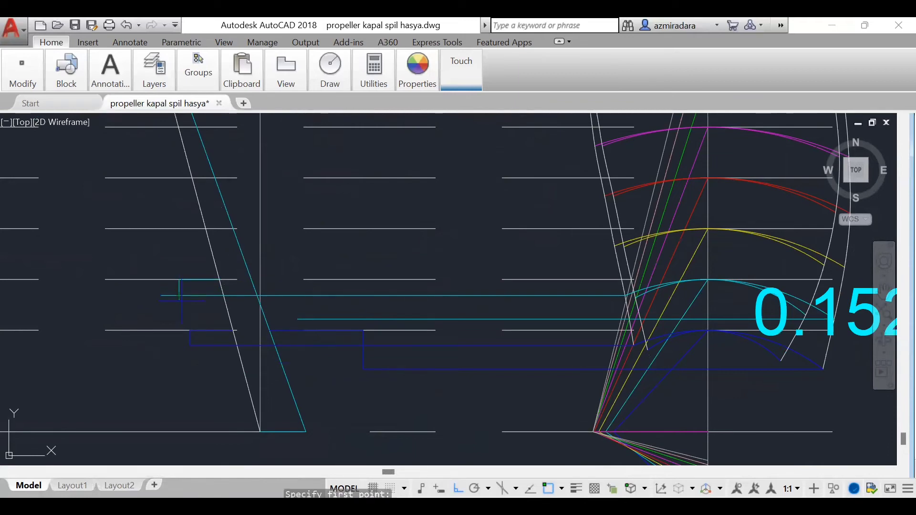
pyautogui.click(184, 306)
# Step: Draw a 0.3136 horizontal line rightward from the cyan slanted line at 0.3 R, and drop a vertical from its end to the lower cyan projection line
pyautogui.scroll(-3, 571, 347)
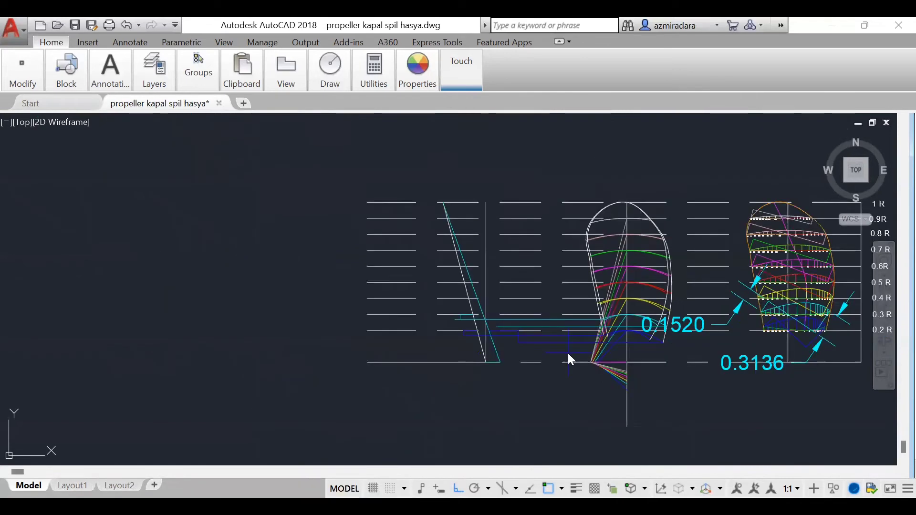
pyautogui.scroll(3, 568, 353)
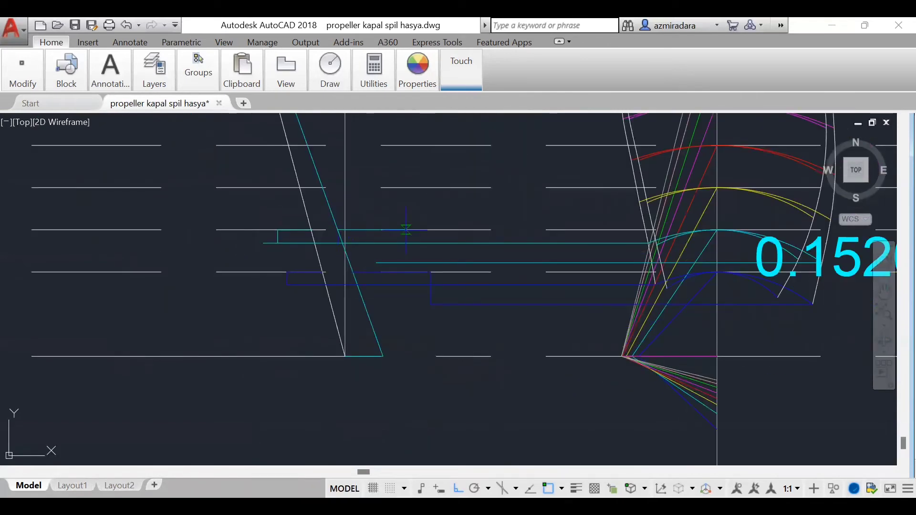
pyautogui.click(406, 230)
pyautogui.press('Return')
pyautogui.press('Return')
pyautogui.click(406, 230)
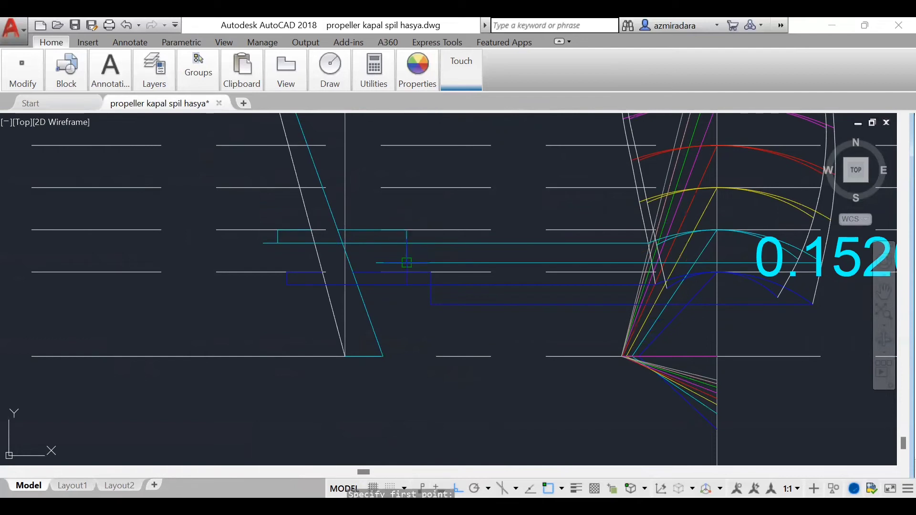
pyautogui.click(407, 262)
pyautogui.write('0.3136')
pyautogui.press('Return')
# Step: Trim the overhanging left ends of both cyan 0.3 R projection lines and erase the 0.1520 and 0.3136 dimensions
pyautogui.write('tr')
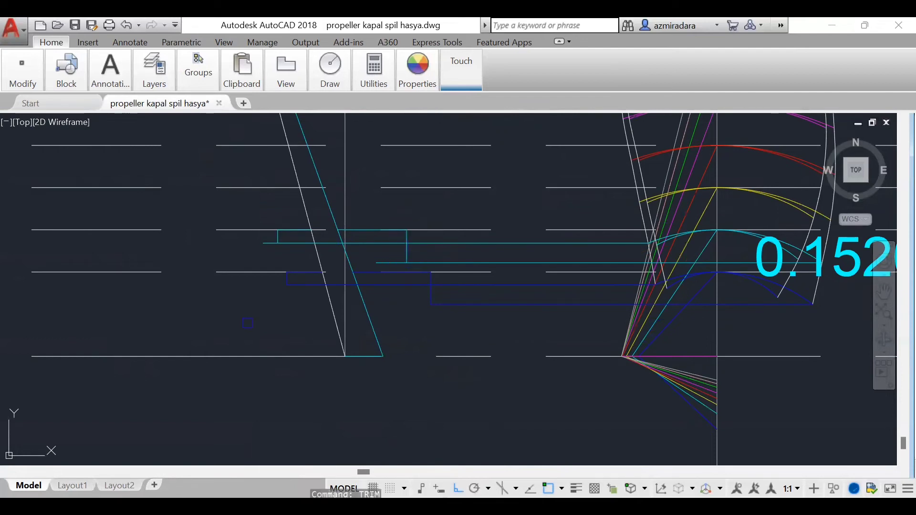
pyautogui.press('Return')
pyautogui.press('Return')
pyautogui.click(387, 262)
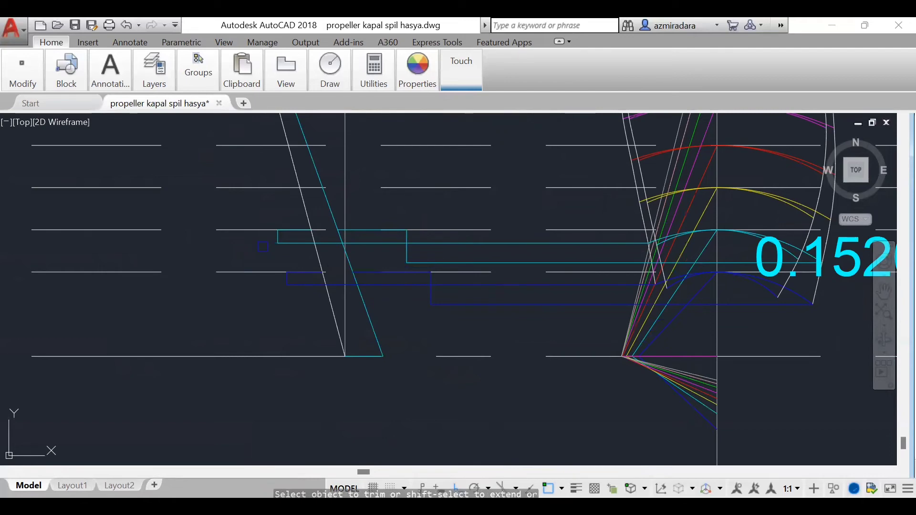
pyautogui.scroll(-2, 439, 342)
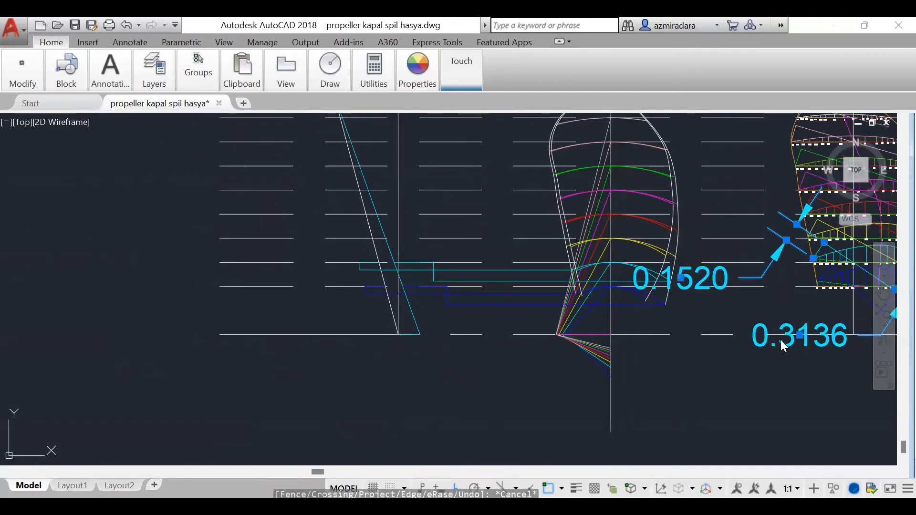
pyautogui.press('Escape')
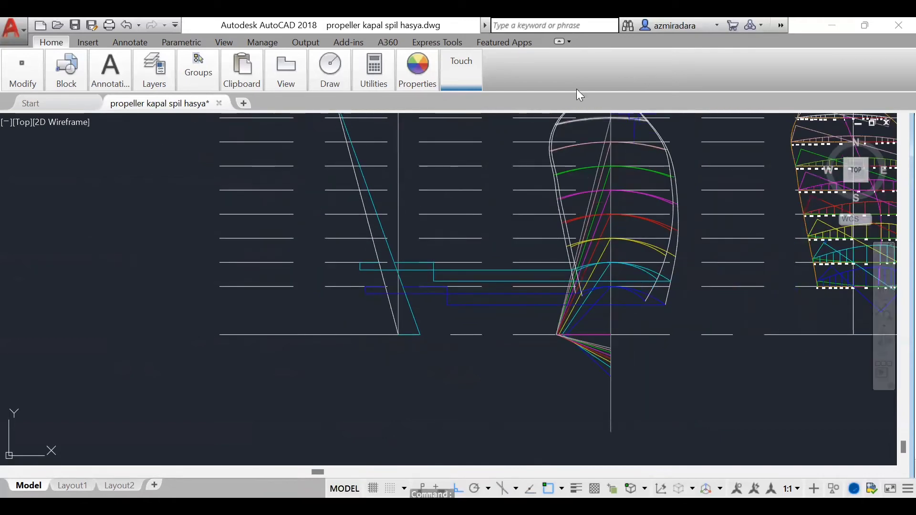
# Step: Set the current colour to yellow and project a horizontal line from the right end of the longer 0.4 R arc leftward to the side view
pyautogui.click(420, 77)
pyautogui.click(418, 101)
pyautogui.click(316, 251)
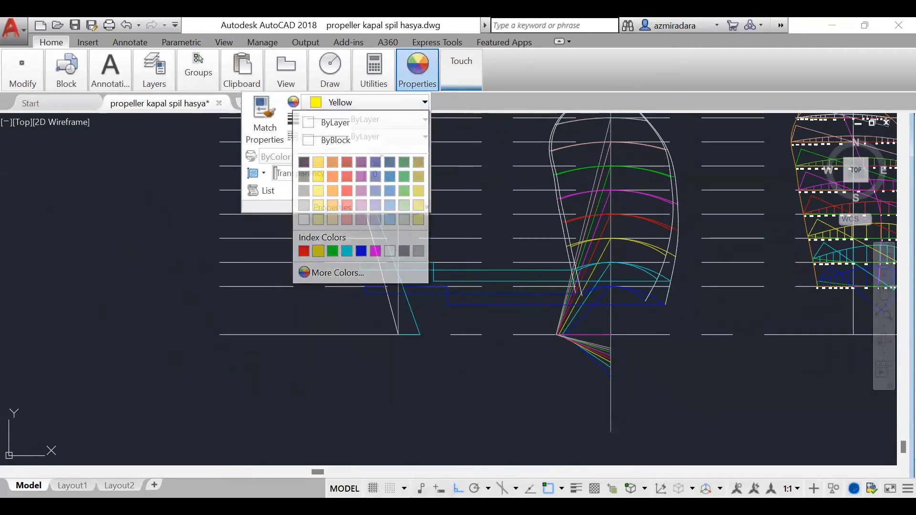
pyautogui.write('l')
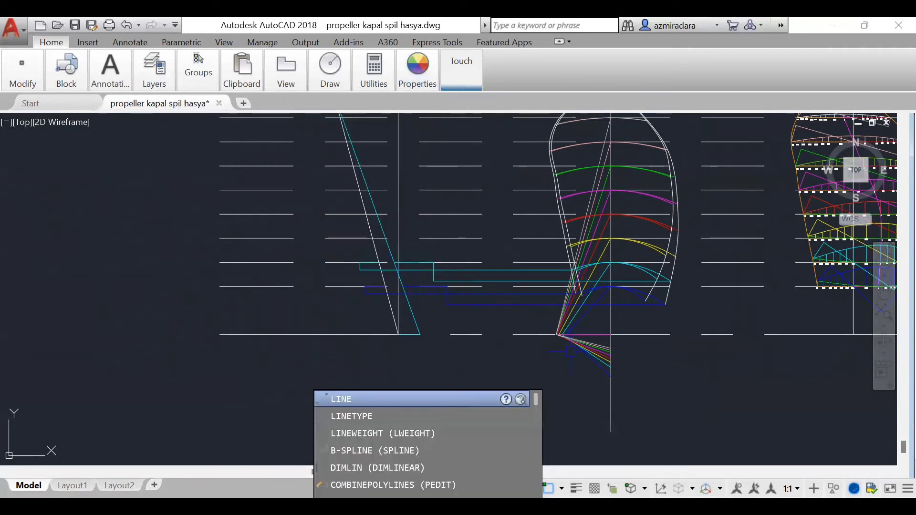
pyautogui.press('Return')
pyautogui.scroll(3, 701, 238)
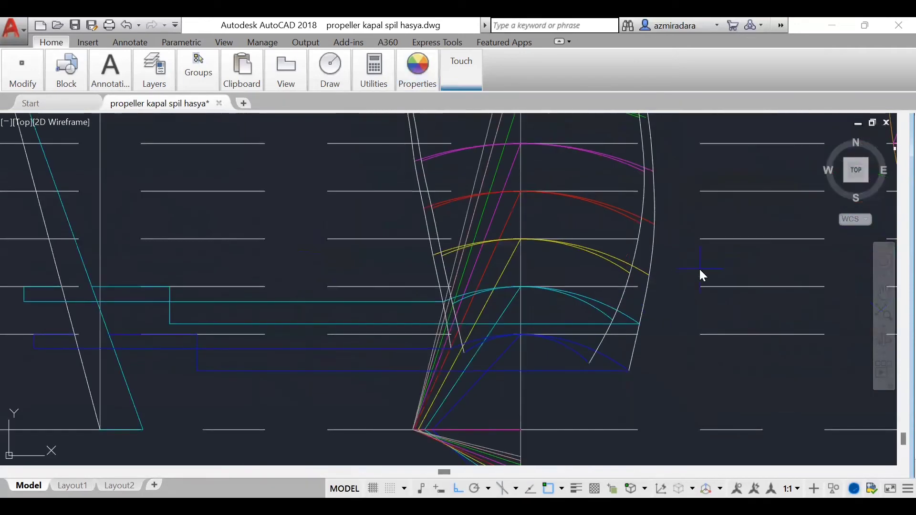
pyautogui.click(649, 275)
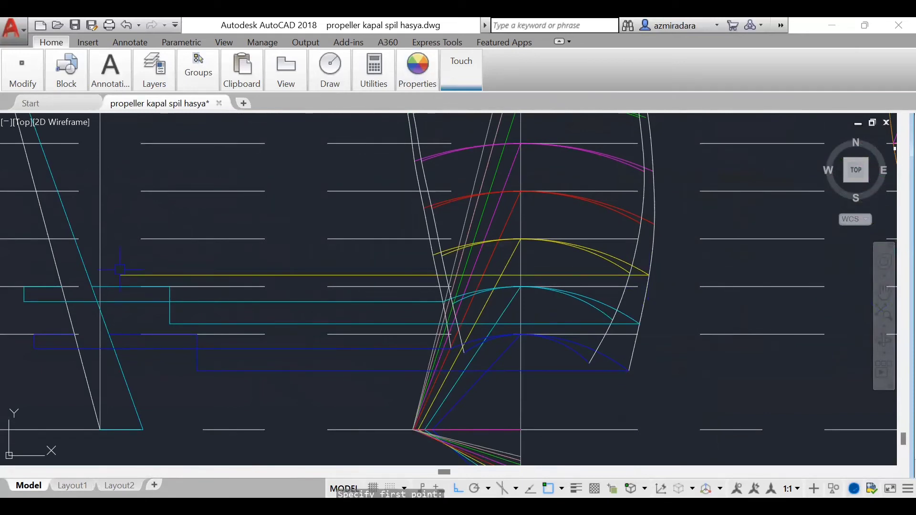
pyautogui.click(120, 269)
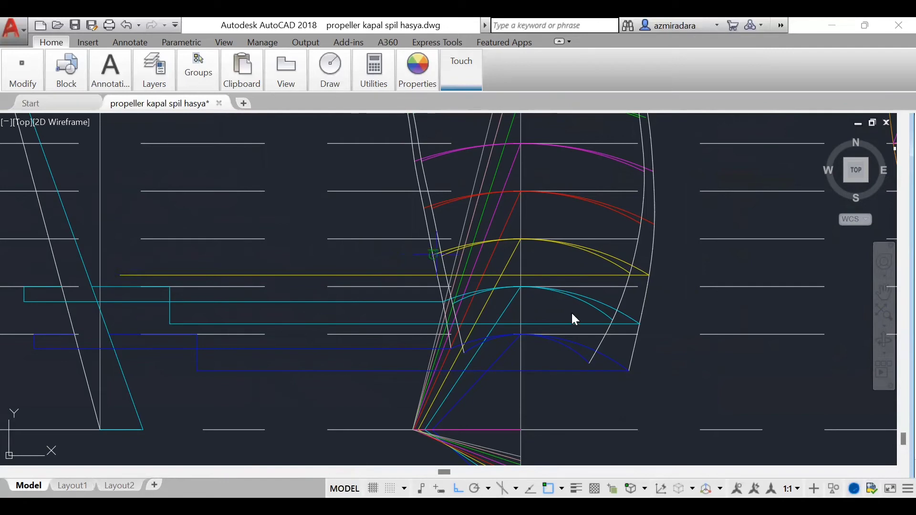
# Step: Project a horizontal line from the left end of the longer 0.4 R arc leftward past the rake line
pyautogui.scroll(-2, 572, 311)
pyautogui.click(491, 276)
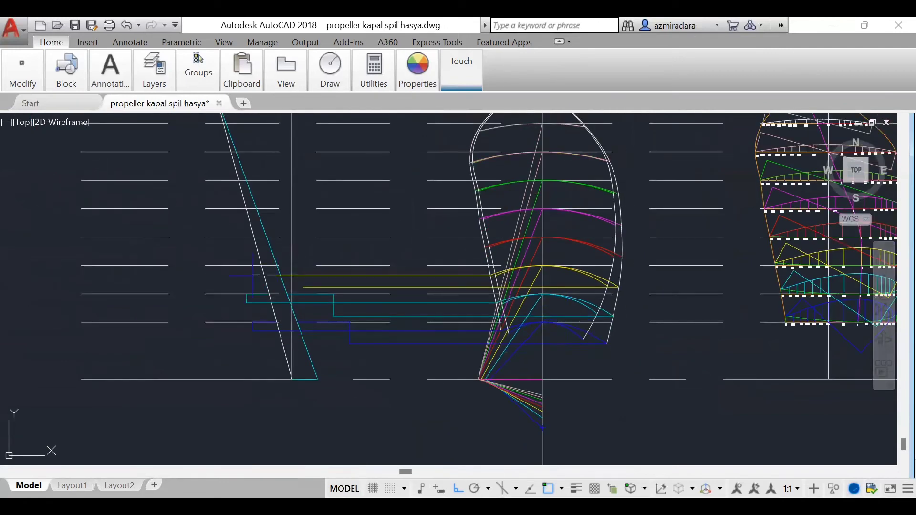
pyautogui.scroll(-2, 620, 313)
pyautogui.scroll(3, 749, 291)
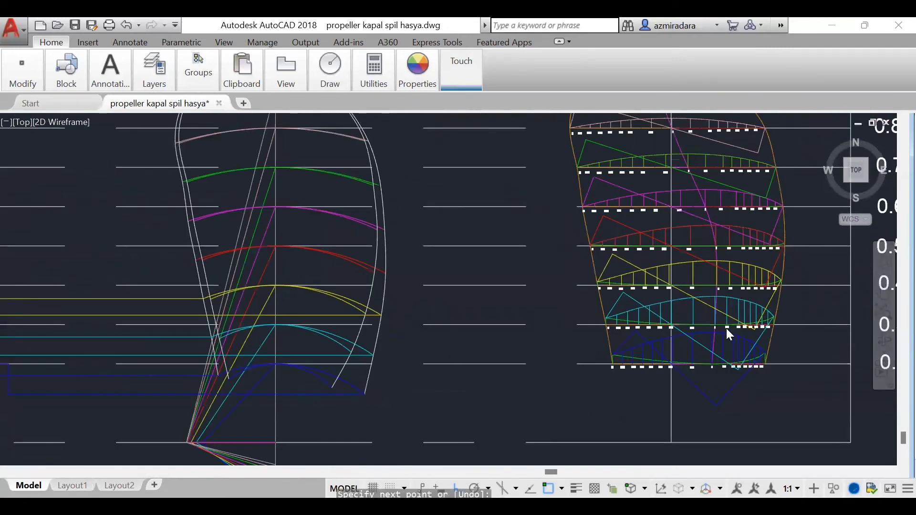
pyautogui.scroll(1, 728, 332)
pyautogui.press('Escape')
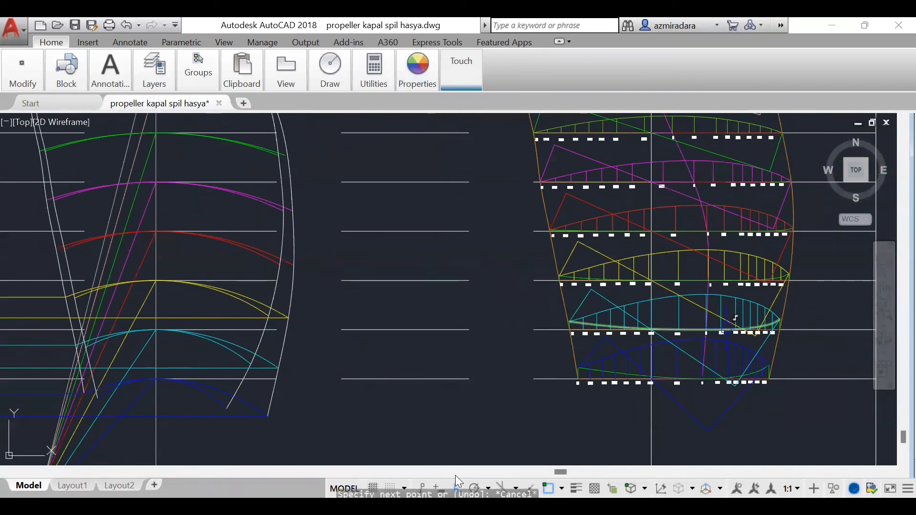
pyautogui.press('Escape')
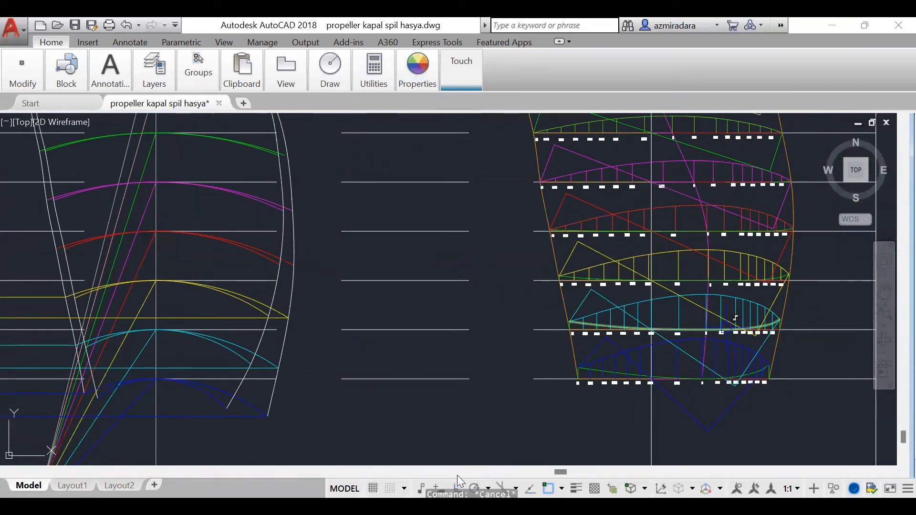
# Step: Add an aligned dimension to the perpendicular between the left edge of the 0.4 R section and its pitch line
pyautogui.scroll(3, 660, 181)
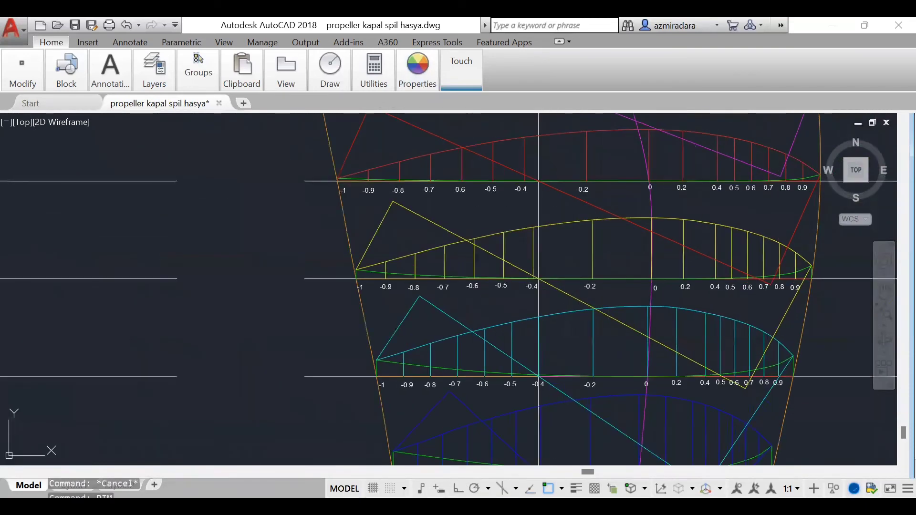
pyautogui.press('Return')
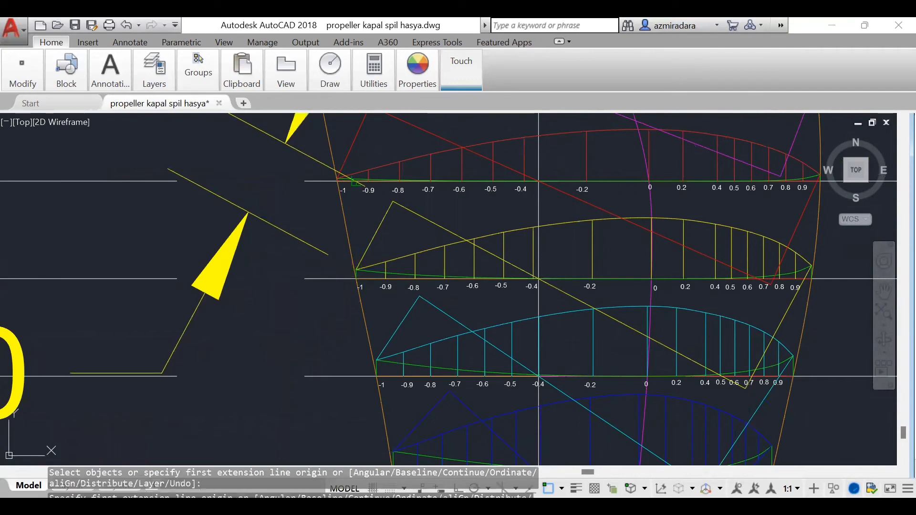
pyautogui.click(354, 181)
pyautogui.scroll(-6, 447, 285)
pyautogui.scroll(7, 567, 315)
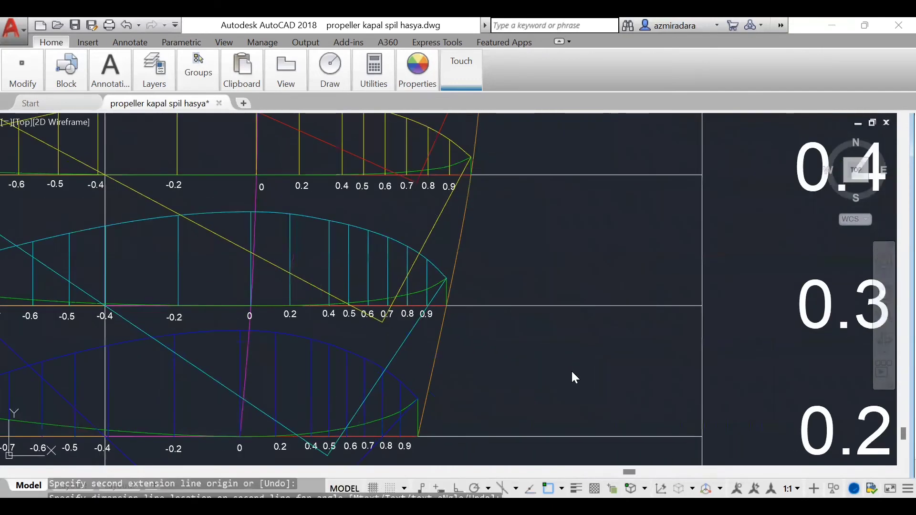
pyautogui.press('Escape')
pyautogui.press('Escape')
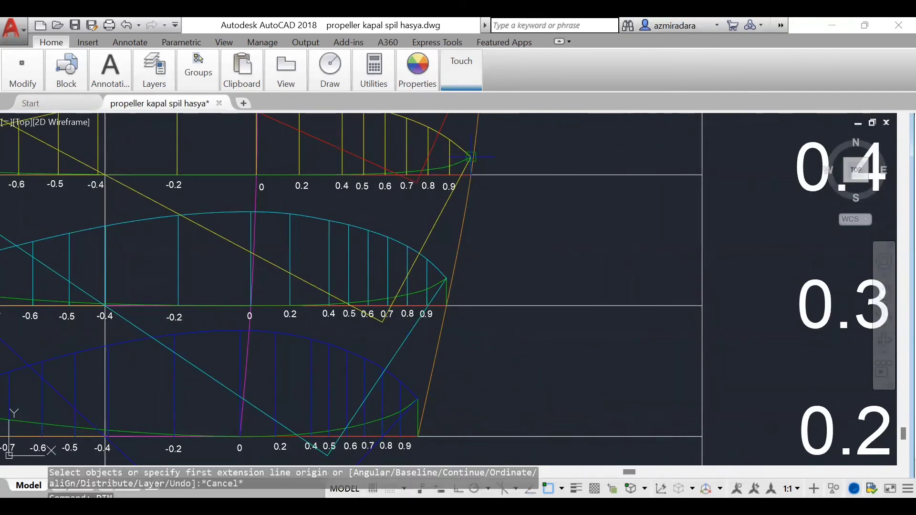
# Step: Add an aligned dimension to the perpendicular between the right edge of the 0.4 R section and its pitch line
pyautogui.press('space')
pyautogui.click(382, 322)
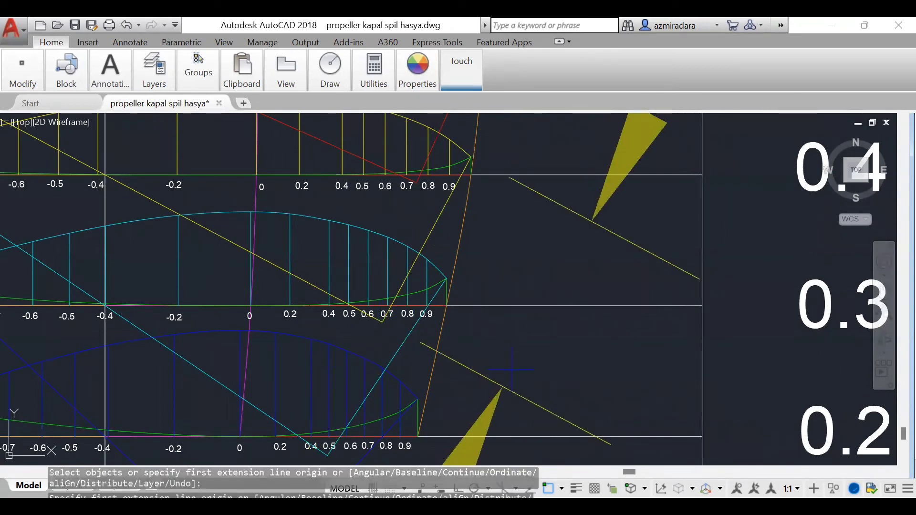
pyautogui.click(579, 242)
pyautogui.scroll(-5, 528, 287)
pyautogui.scroll(-6, 523, 315)
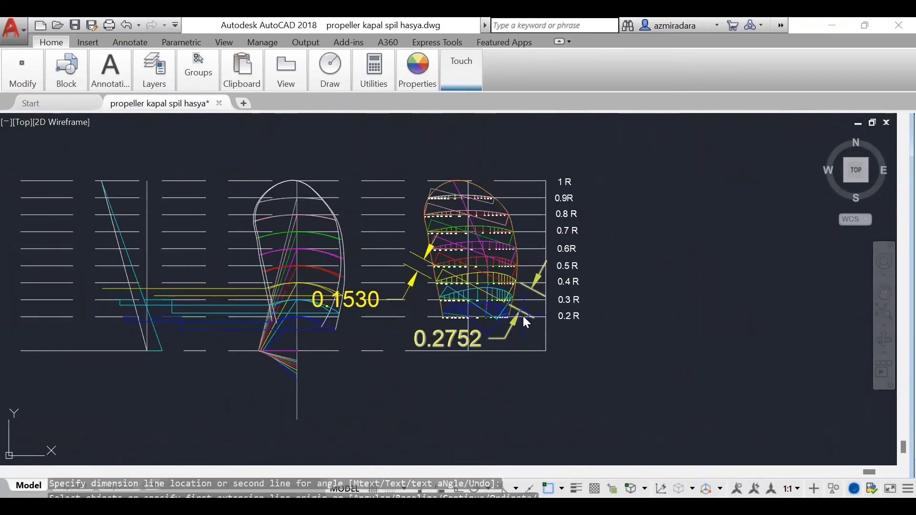
# Step: Draw a 0.1530 horizontal line leftward from the rake line at 0.4 R, and drop a vertical from its end to the upper yellow projection line
pyautogui.scroll(3, 369, 319)
pyautogui.scroll(2, 369, 321)
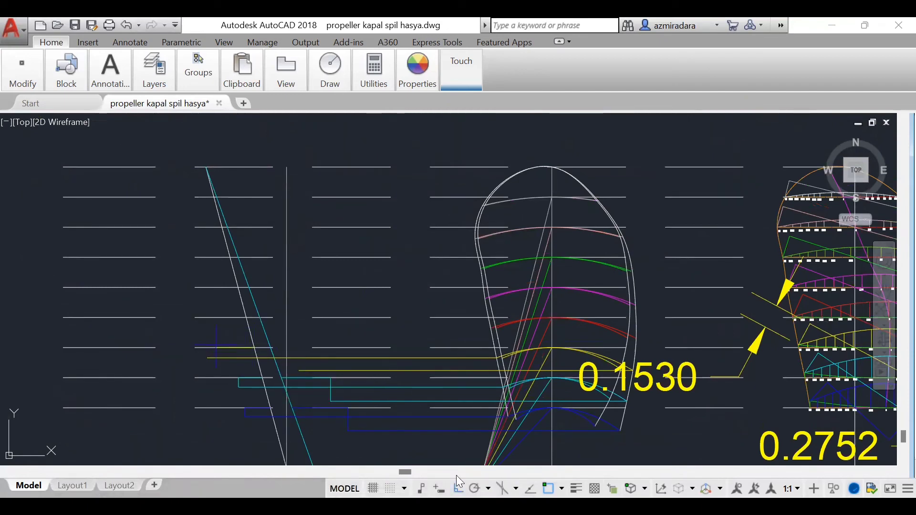
pyautogui.write('l')
pyautogui.press('Return')
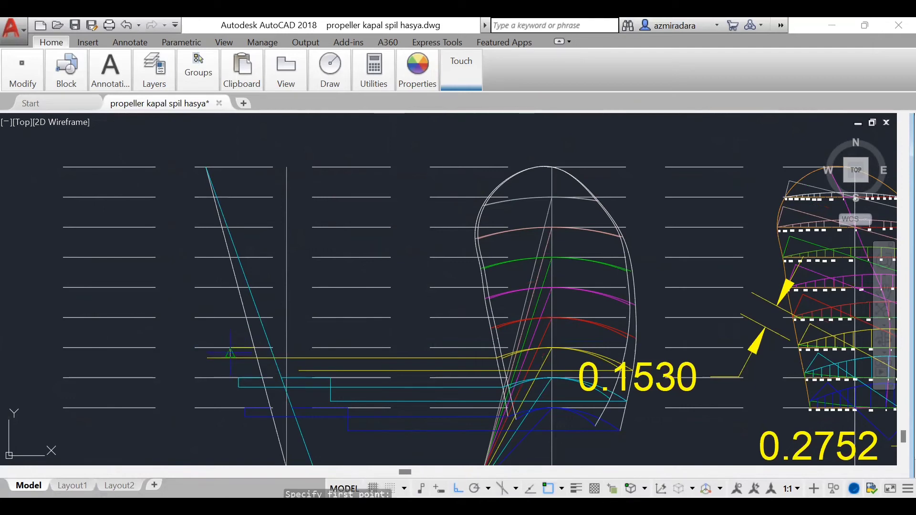
pyautogui.click(230, 358)
# Step: Draw a 0.2752 horizontal line rightward from the cyan slanted line at 0.4 R, and drop a vertical from its end to the lower yellow projection line
pyautogui.write('line')
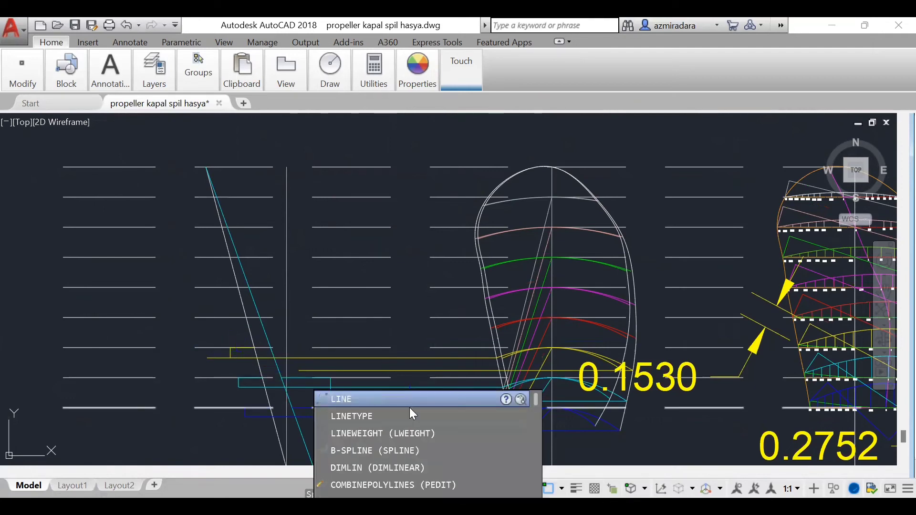
pyautogui.press('Return')
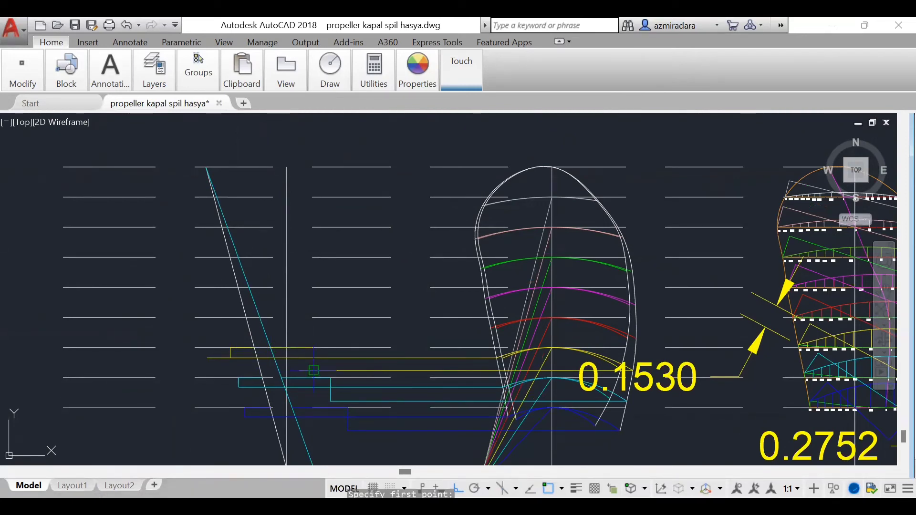
pyautogui.press('Escape')
# Step: Trim the overhanging left ends of both yellow 0.4 R projection lines and erase the 0.1530 and 0.2752 dimensions
pyautogui.write('tr')
pyautogui.press('Return')
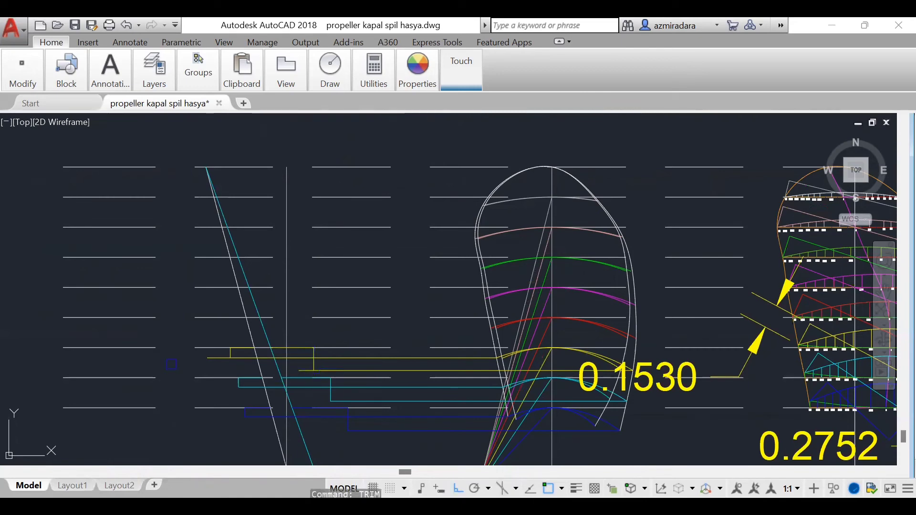
pyautogui.press('Return')
pyautogui.click(217, 357)
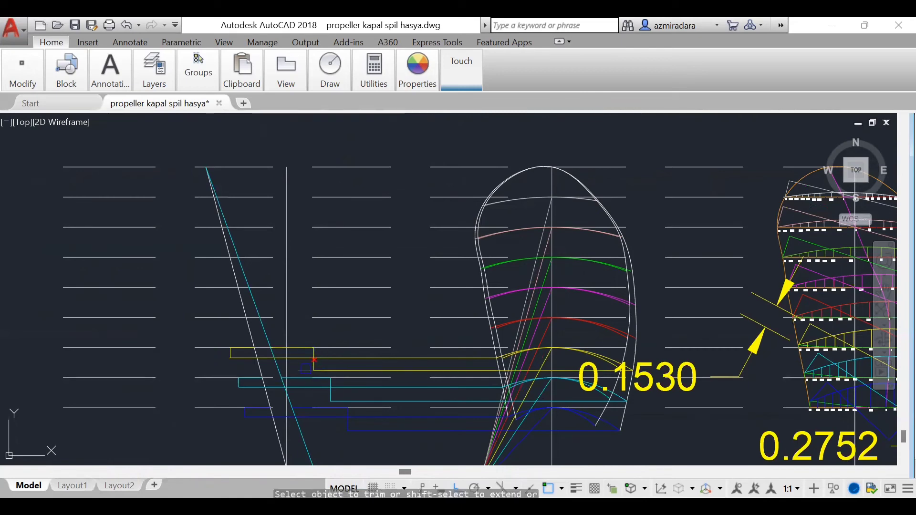
pyautogui.press('Escape')
pyautogui.click(748, 361)
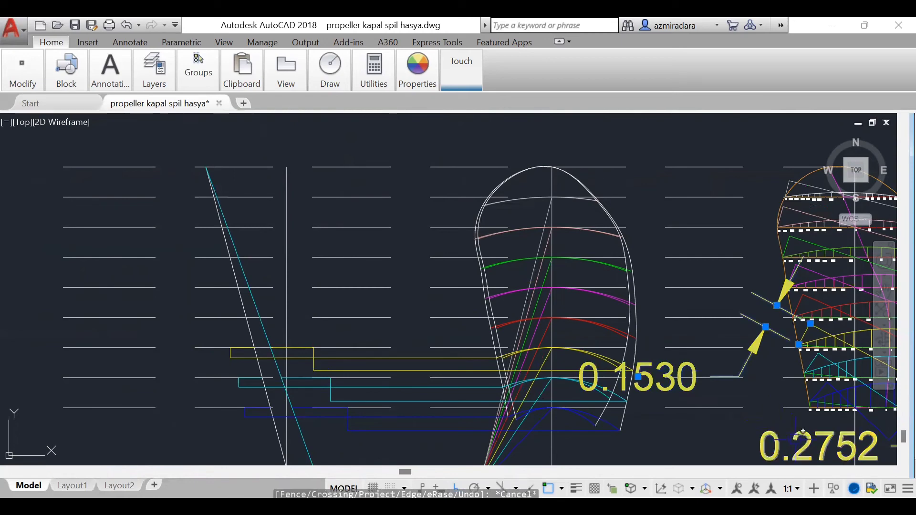
pyautogui.scroll(-3, 582, 366)
# Step: Set the current colour to red and add an aligned dimension to the perpendicular between the left edge of the 0.5 R section and its pitch line
pyautogui.scroll(4, 707, 399)
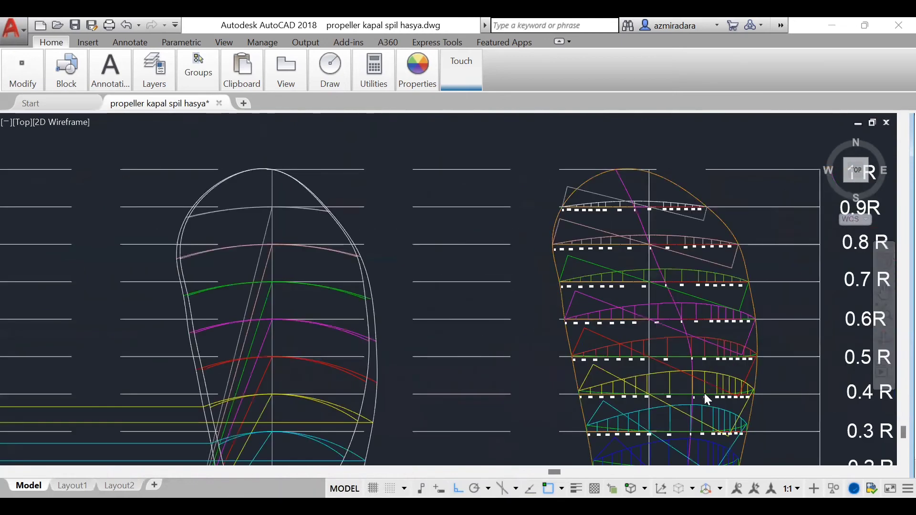
pyautogui.scroll(4, 705, 406)
pyautogui.moveTo(433, 86)
pyautogui.click(425, 103)
pyautogui.click(309, 248)
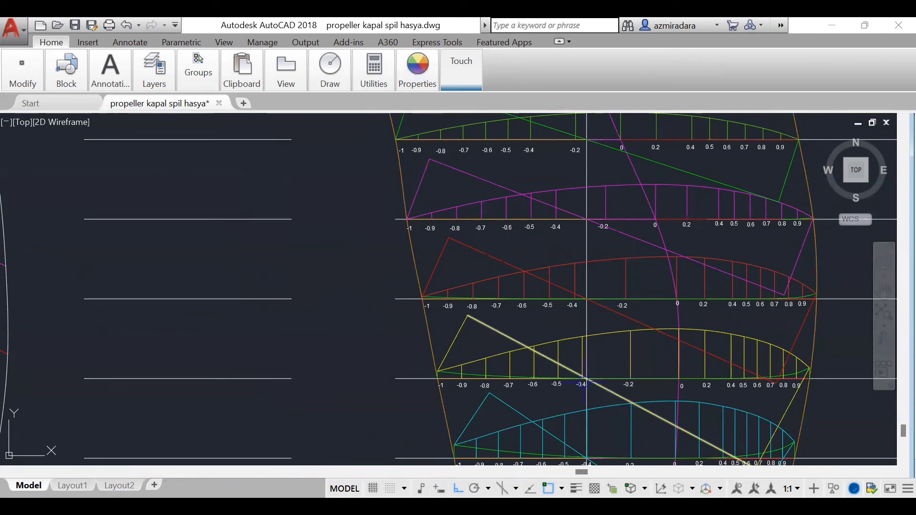
pyautogui.write('dim')
pyautogui.press('Return')
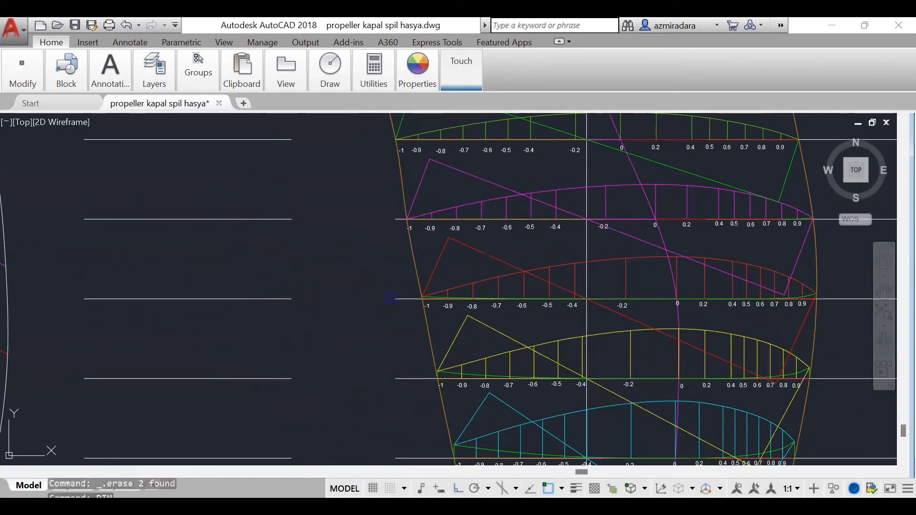
pyautogui.scroll(5, 391, 297)
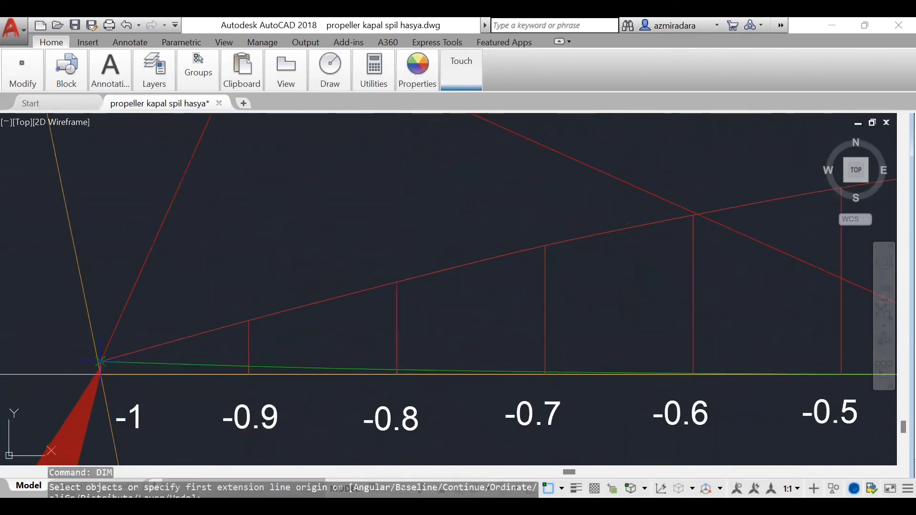
pyautogui.scroll(-6, 287, 274)
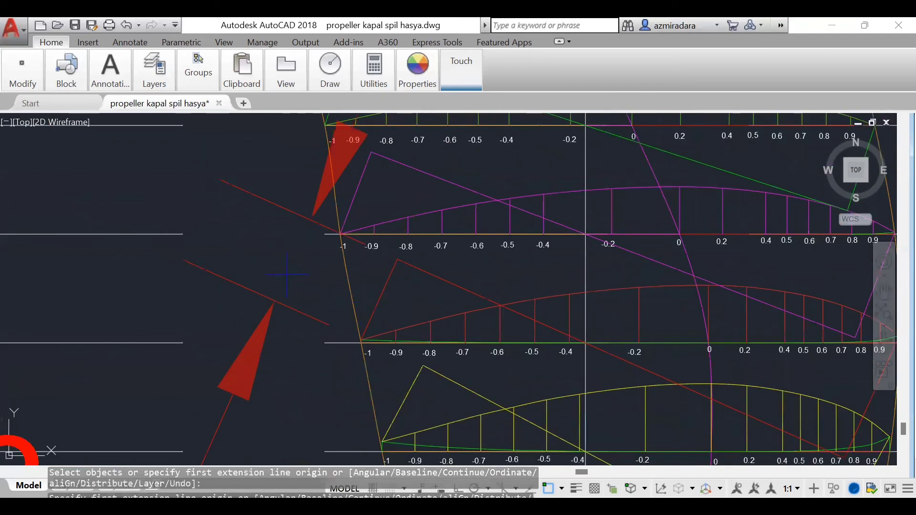
pyautogui.click(287, 274)
# Step: Add an aligned dimension to the perpendicular between the right edge of the 0.5 R section and its pitch line
pyautogui.scroll(-4, 454, 321)
pyautogui.scroll(3, 640, 279)
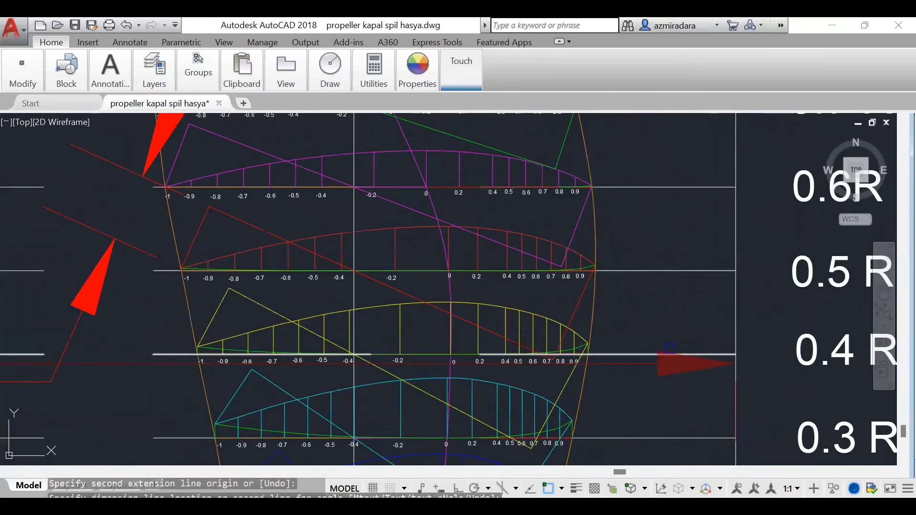
pyautogui.scroll(6, 635, 298)
pyautogui.scroll(8, 423, 272)
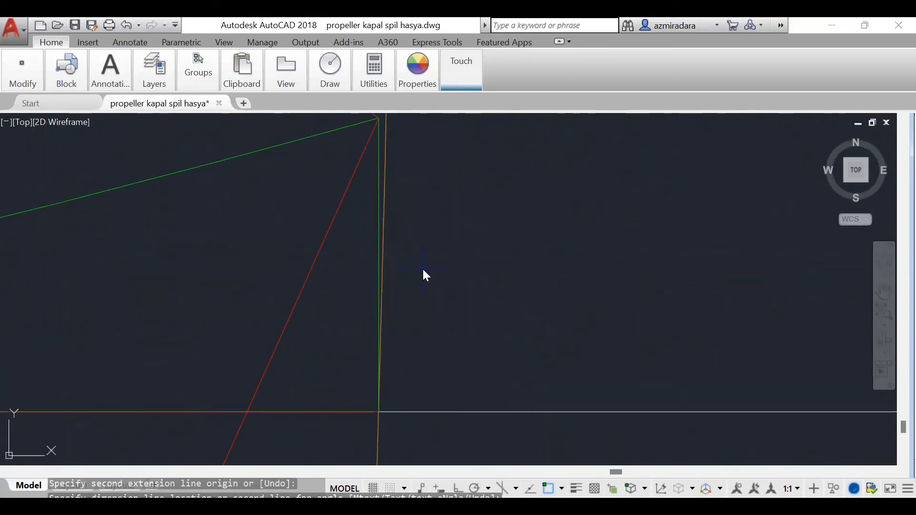
pyautogui.scroll(-3, 431, 303)
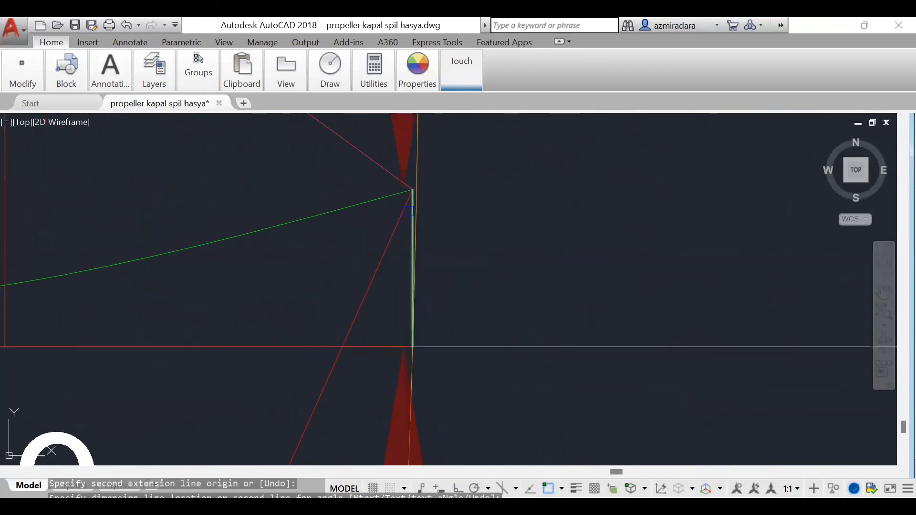
pyautogui.scroll(-6, 499, 307)
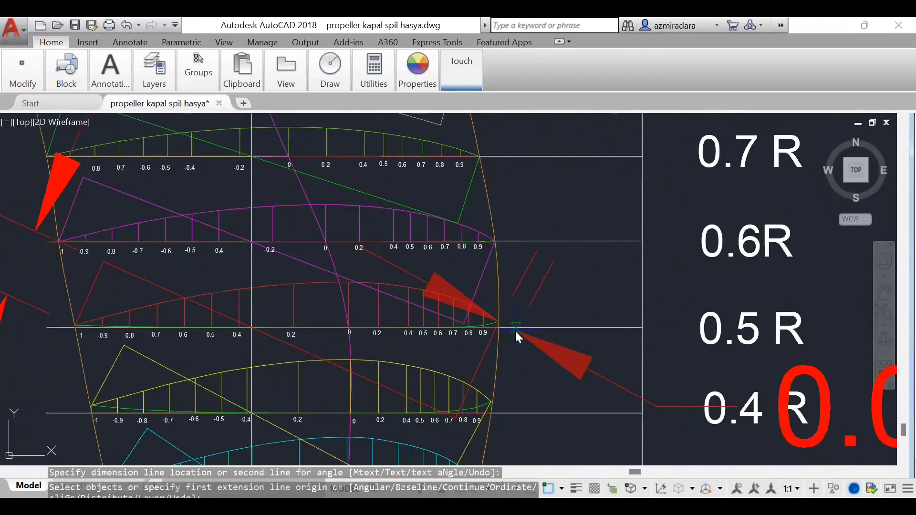
pyautogui.scroll(7, 500, 422)
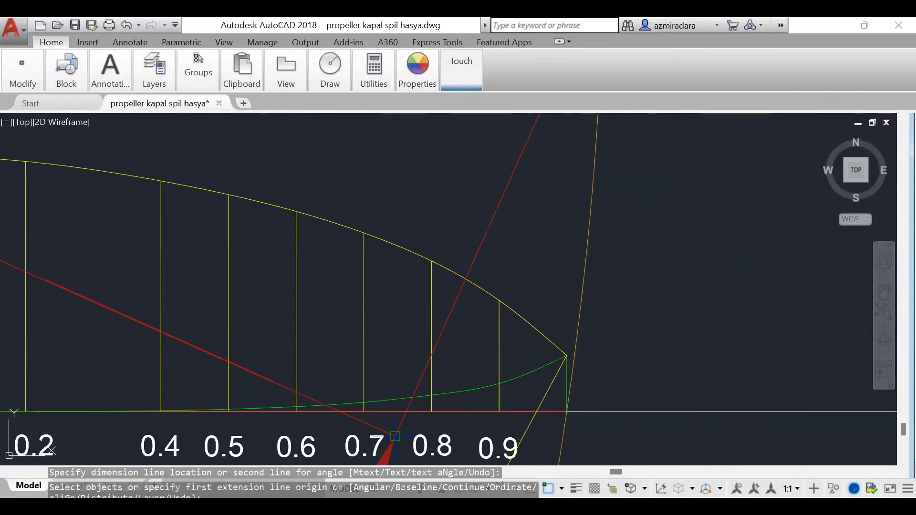
pyautogui.scroll(-10, 184, 353)
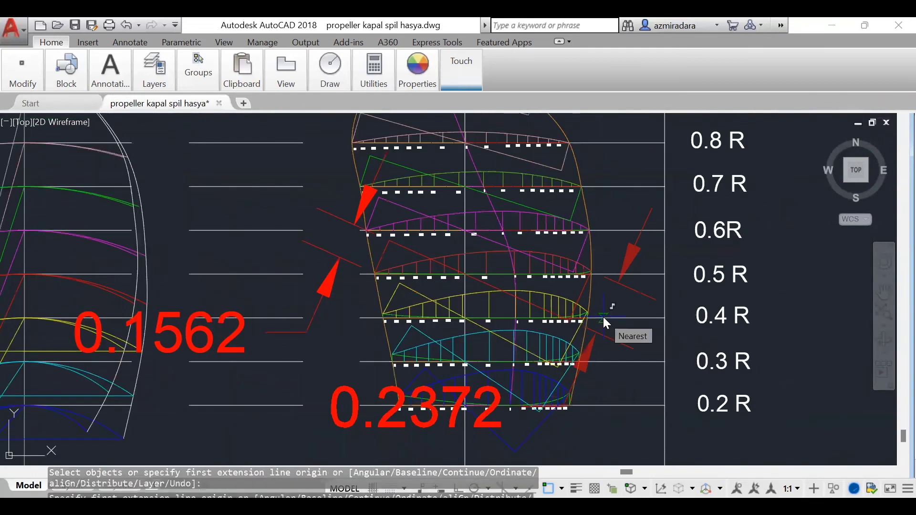
pyautogui.click(603, 317)
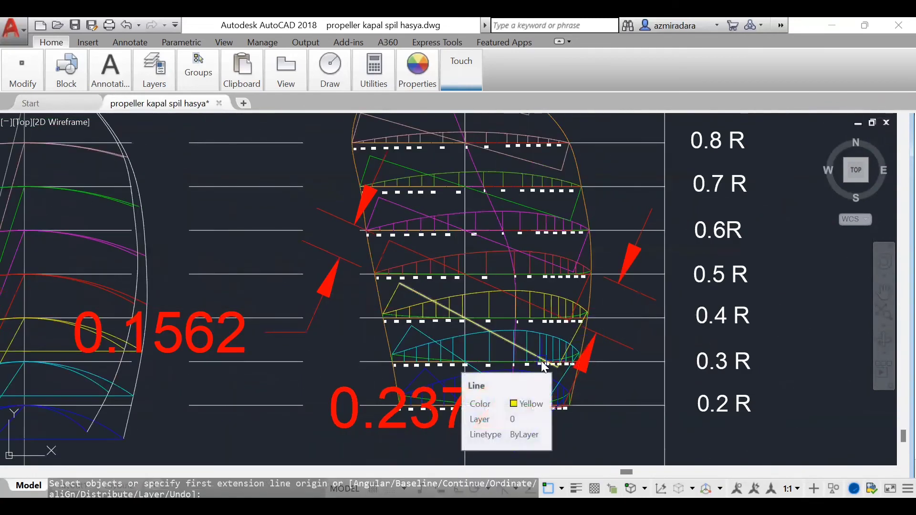
# Step: Draw red horizontal projection lines from the left and right ends of the 0.5 R projected arc across to the side view
pyautogui.scroll(-5, 508, 279)
pyautogui.scroll(7, 336, 329)
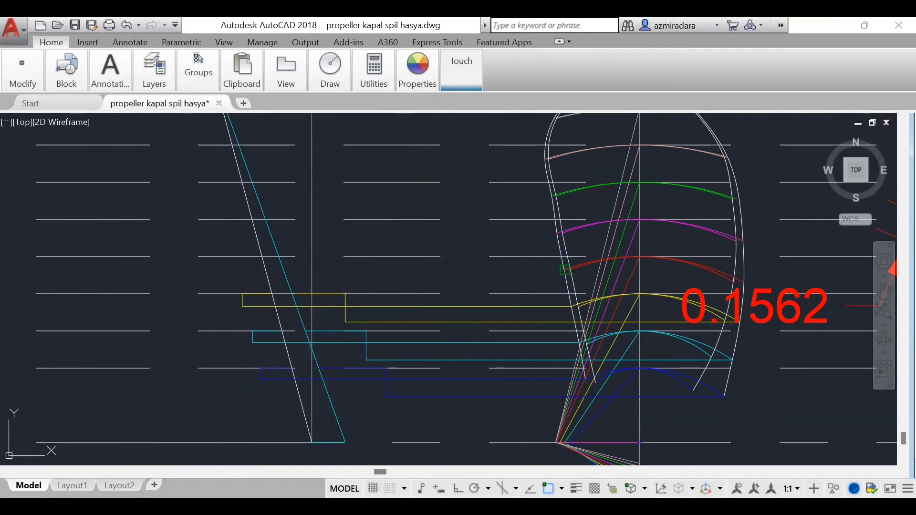
pyautogui.click(566, 270)
pyautogui.press('F8')
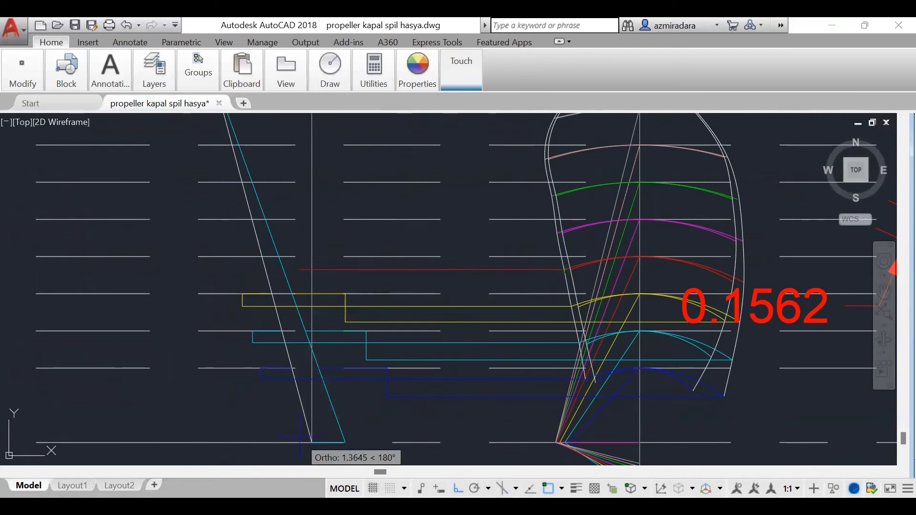
pyautogui.click(219, 273)
pyautogui.press('Escape')
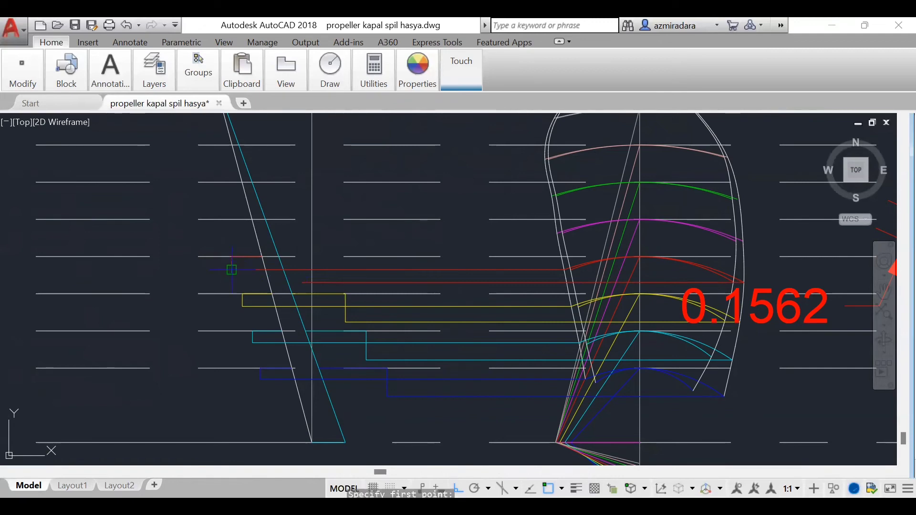
# Step: Complete the 0.5 R offsets, 0.1562 leftward from the rake line and 0.2372 rightward from the cyan line, with verticals down to the red projection lines
pyautogui.scroll(-3, 454, 322)
pyautogui.scroll(4, 451, 325)
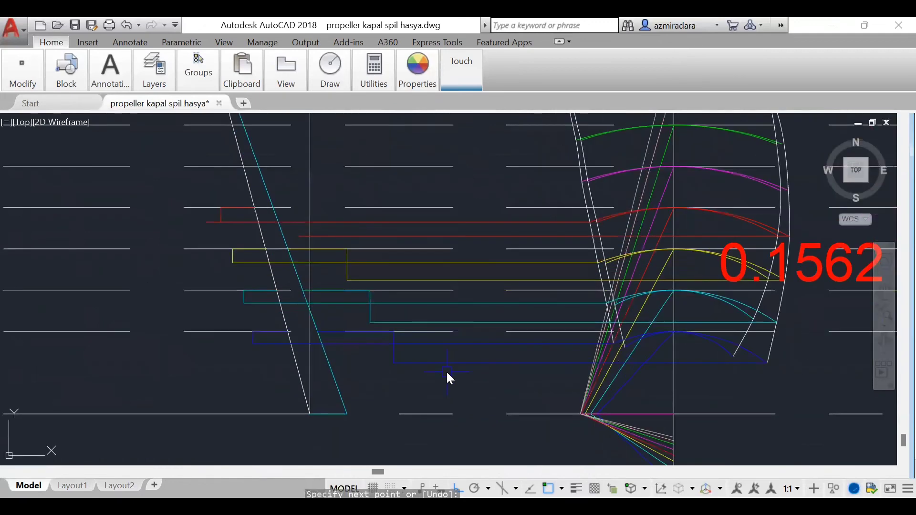
pyautogui.click(324, 208)
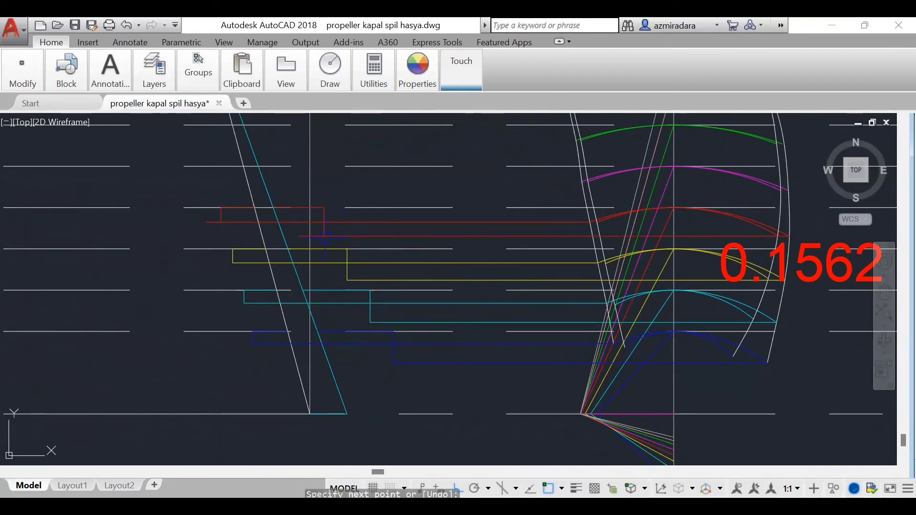
# Step: Trim the overhanging left ends of both red 0.5 R projection lines
pyautogui.write('tr')
pyautogui.press('Return')
pyautogui.press('Return')
pyautogui.click(212, 222)
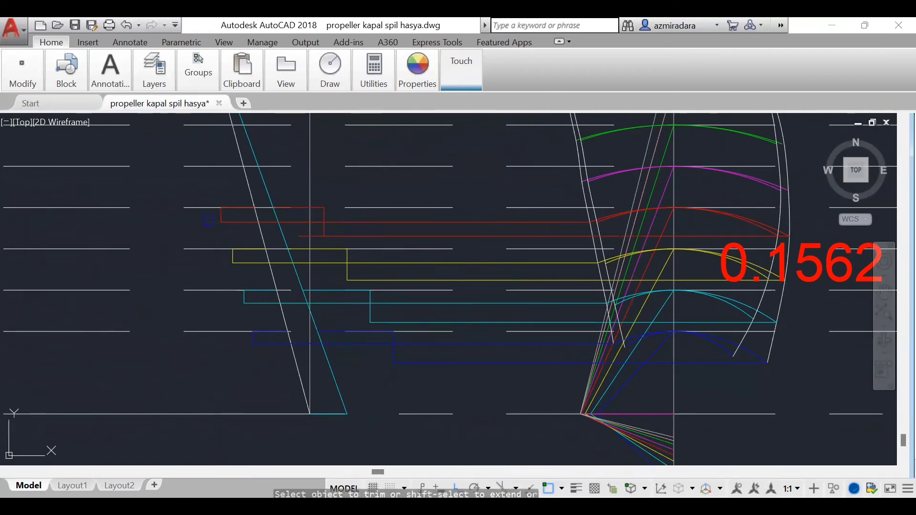
pyautogui.press('Return')
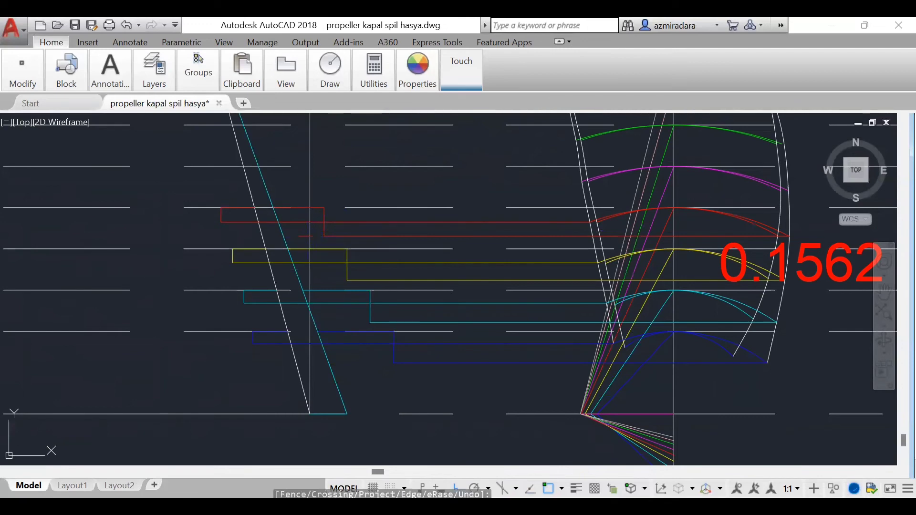
pyautogui.click(305, 236)
pyautogui.press('Return')
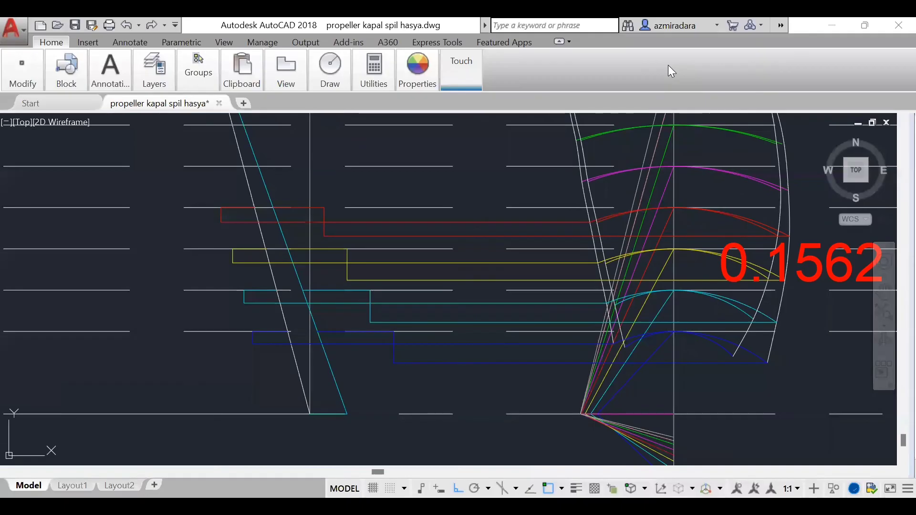
# Step: Erase the red 0.1562 and 0.2372 dimensions beside the blade sections
pyautogui.click(588, 207)
pyautogui.scroll(-5, 580, 253)
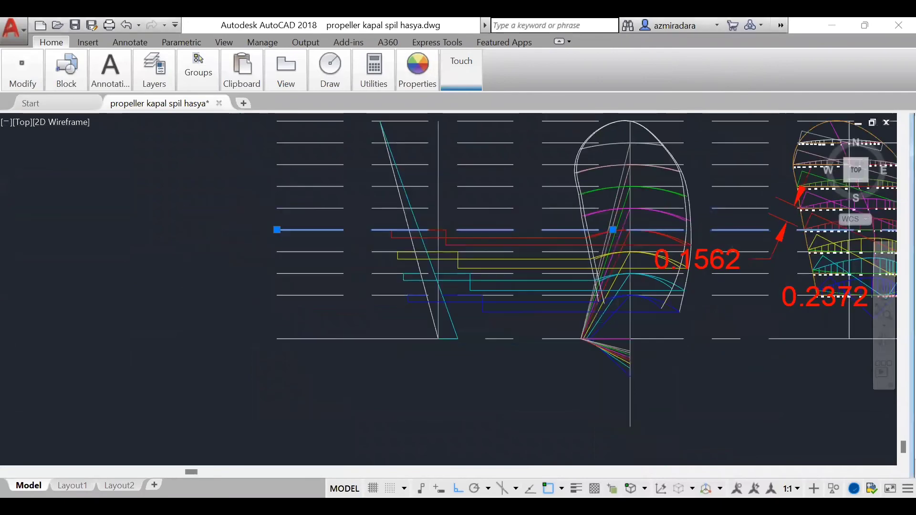
pyautogui.scroll(3, 793, 259)
pyautogui.press('Escape')
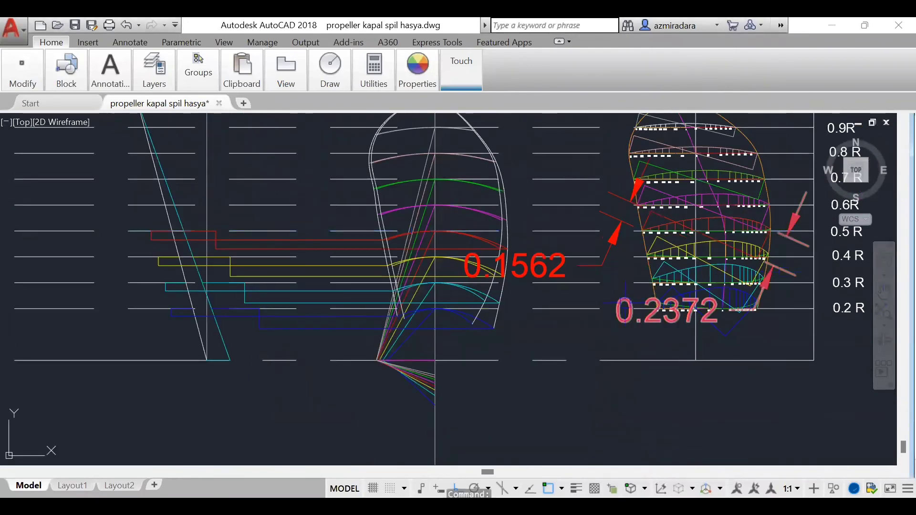
pyautogui.click(668, 310)
pyautogui.click(553, 264)
pyautogui.press('Delete')
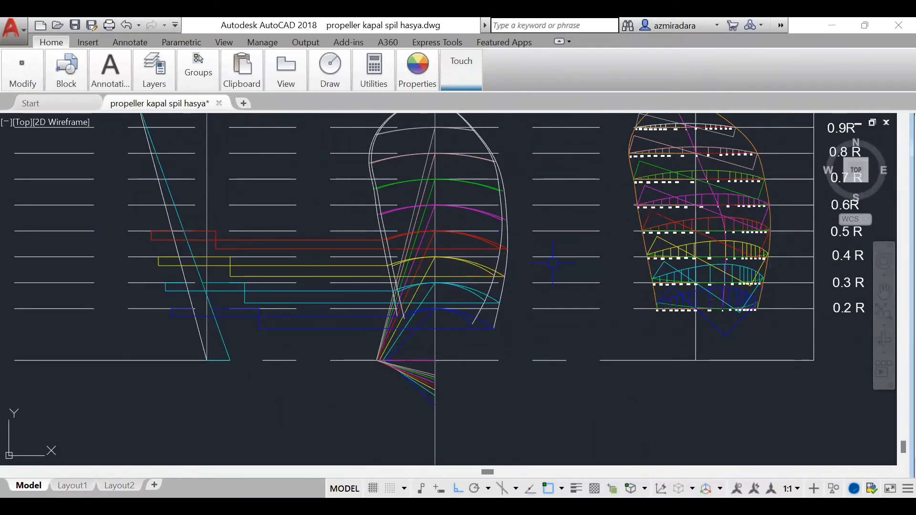
# Step: Set the current colour to magenta and add an aligned dimension to the perpendicular between the left edge of the 0.6 R section and its pitch line
pyautogui.scroll(6, 721, 243)
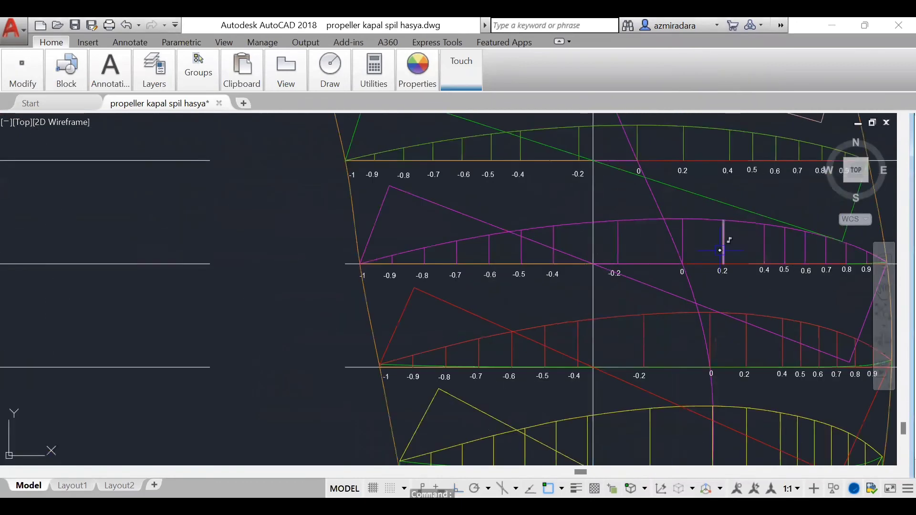
pyautogui.moveTo(414, 80)
pyautogui.click(412, 100)
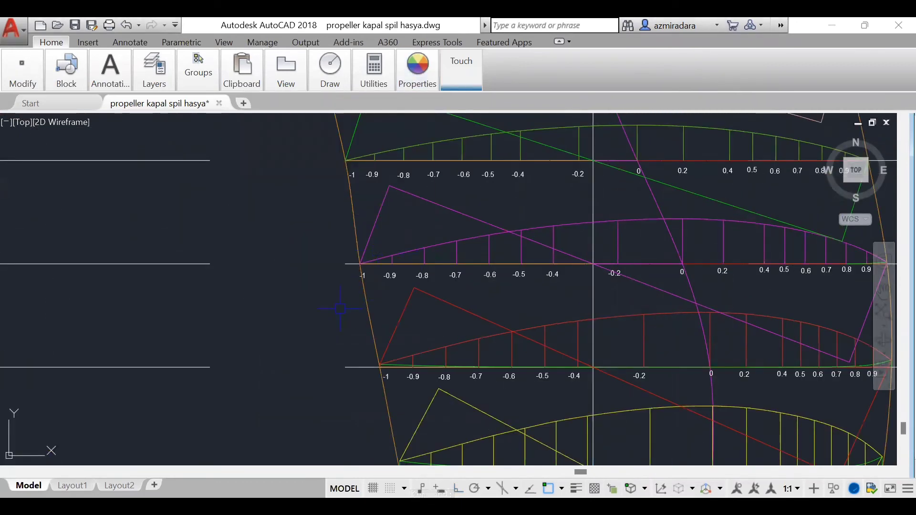
pyautogui.press('Return')
pyautogui.scroll(6, 462, 257)
pyautogui.moveTo(462, 257); pyautogui.dragTo(472, 286, button='middle')
pyautogui.scroll(-5, 473, 288)
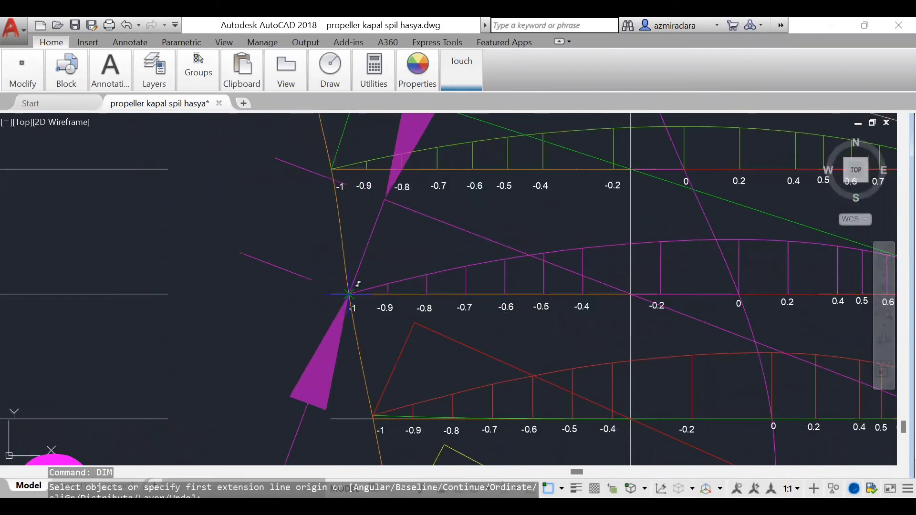
pyautogui.scroll(-3, 377, 300)
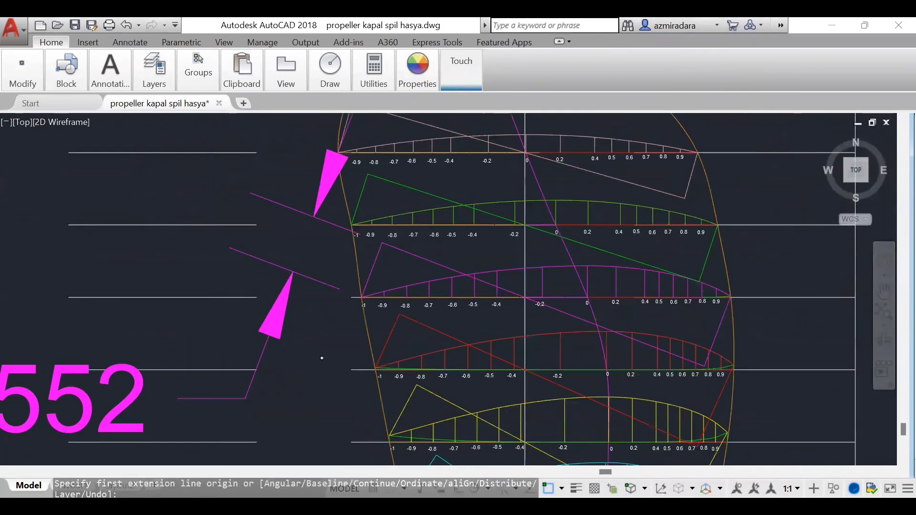
# Step: Add an aligned dimension to the perpendicular between the right edge of the 0.6 R section and its pitch line
pyautogui.scroll(-2, 322, 358)
pyautogui.scroll(12, 586, 325)
pyautogui.scroll(4, 413, 219)
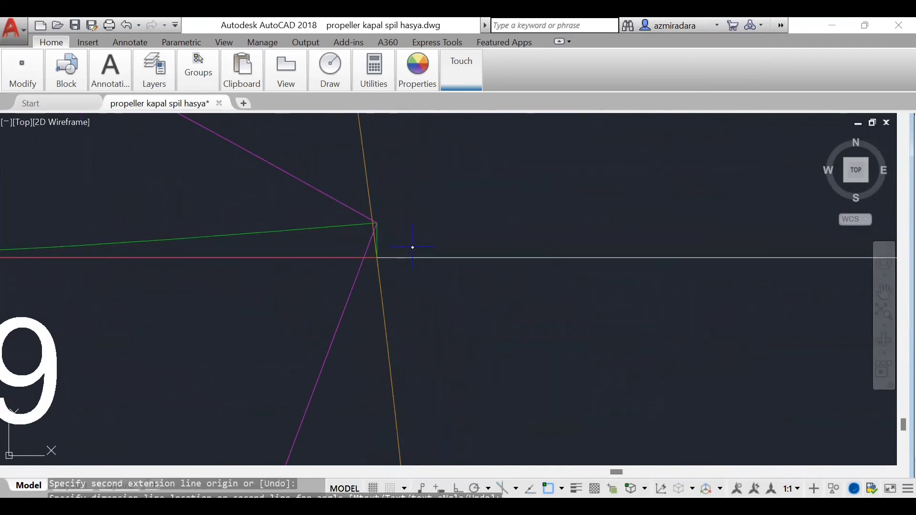
pyautogui.click(375, 224)
pyautogui.scroll(-8, 472, 305)
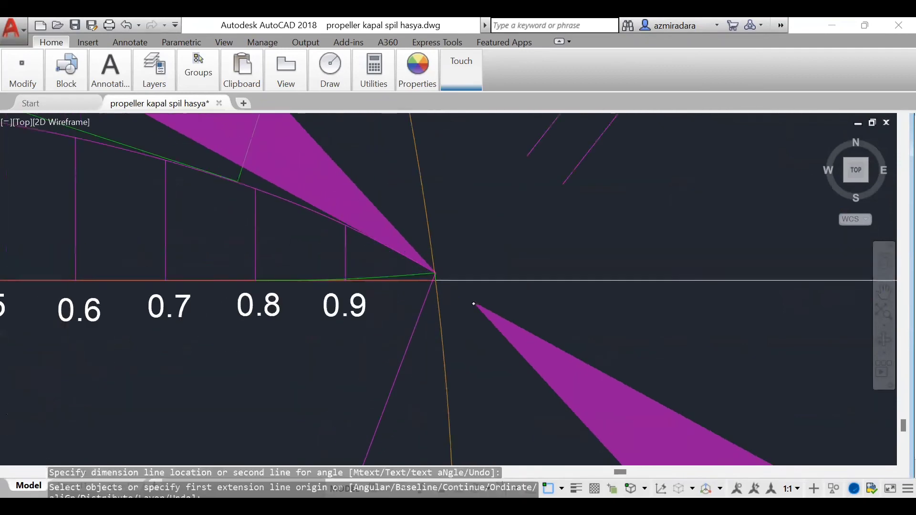
pyautogui.scroll(-5, 521, 278)
pyautogui.scroll(10, 495, 411)
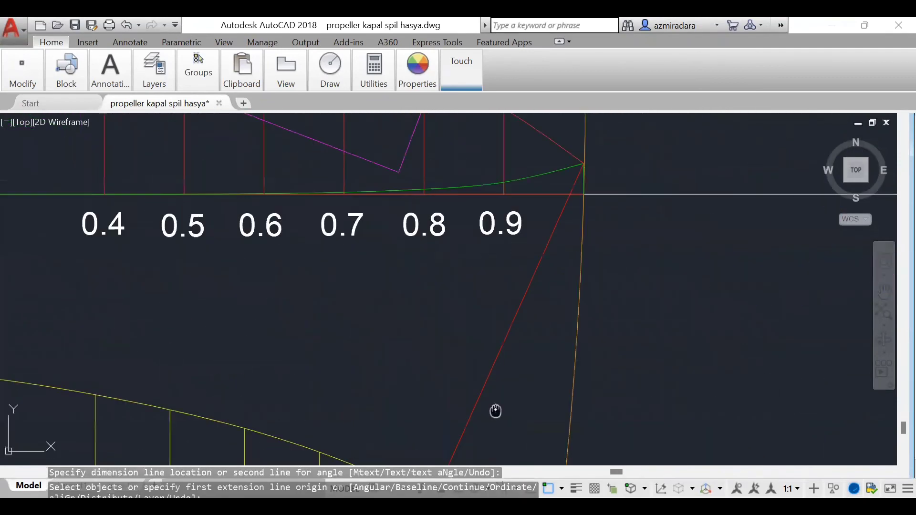
pyautogui.click(398, 172)
pyautogui.scroll(-10, 436, 275)
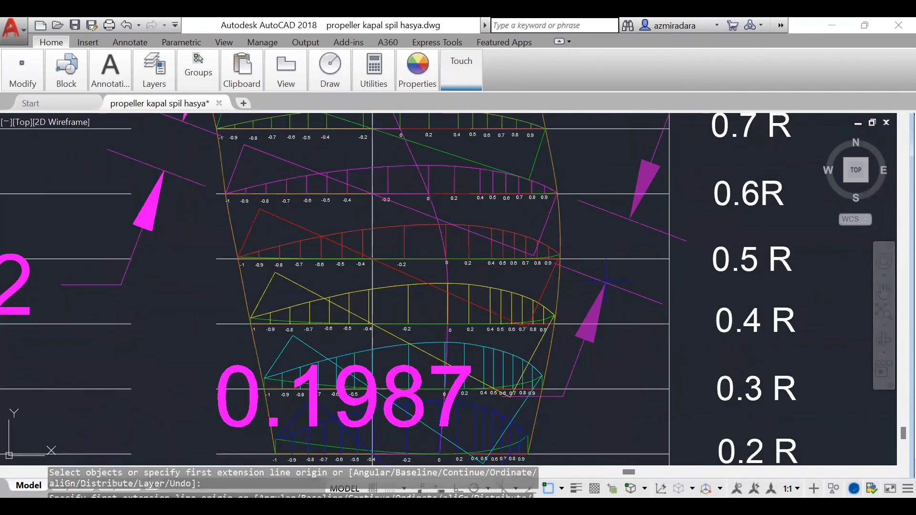
pyautogui.scroll(-7, 458, 273)
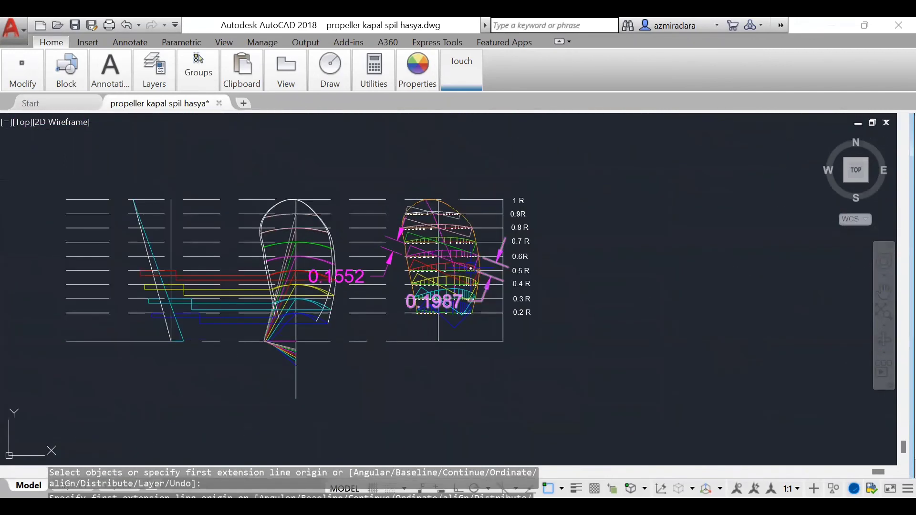
pyautogui.press('Escape')
# Step: Draw magenta horizontal projection lines from the right and left ends of the 0.6 R projected arc across to the side view
pyautogui.scroll(5, 315, 267)
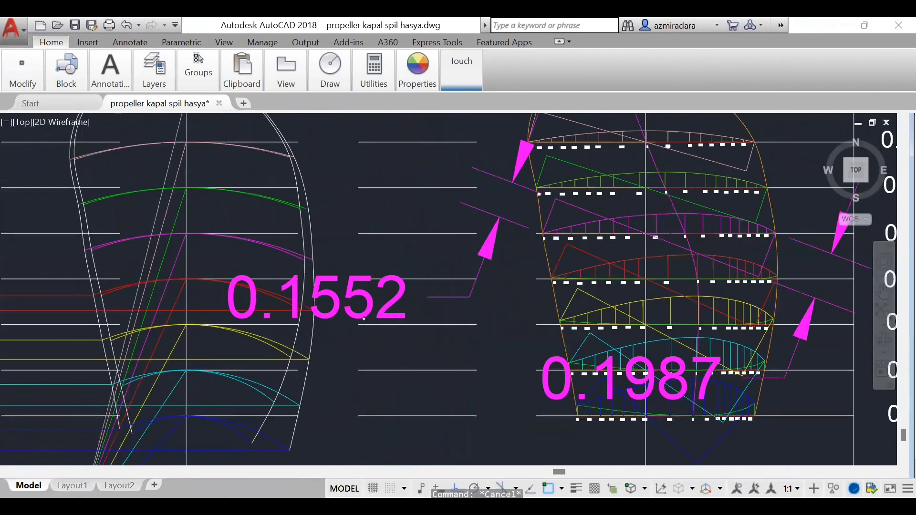
pyautogui.scroll(2, 364, 319)
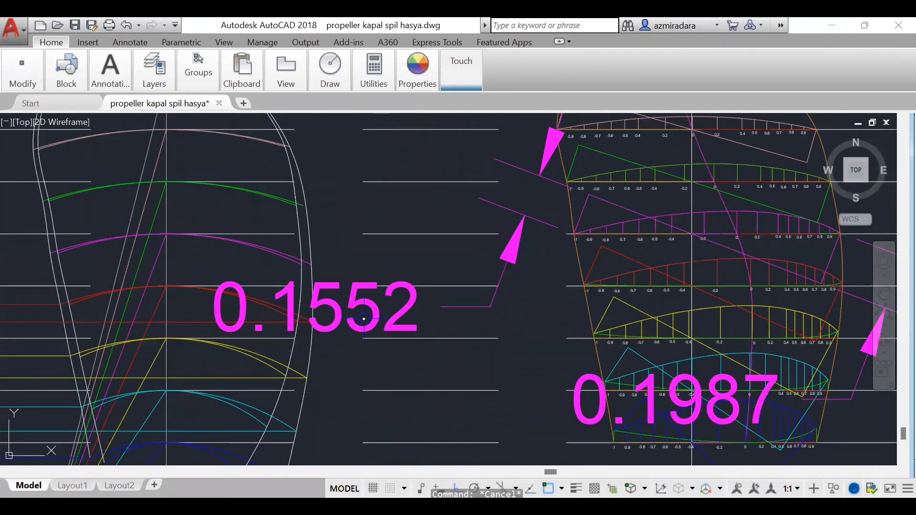
pyautogui.click(312, 265)
pyautogui.scroll(-6, 454, 324)
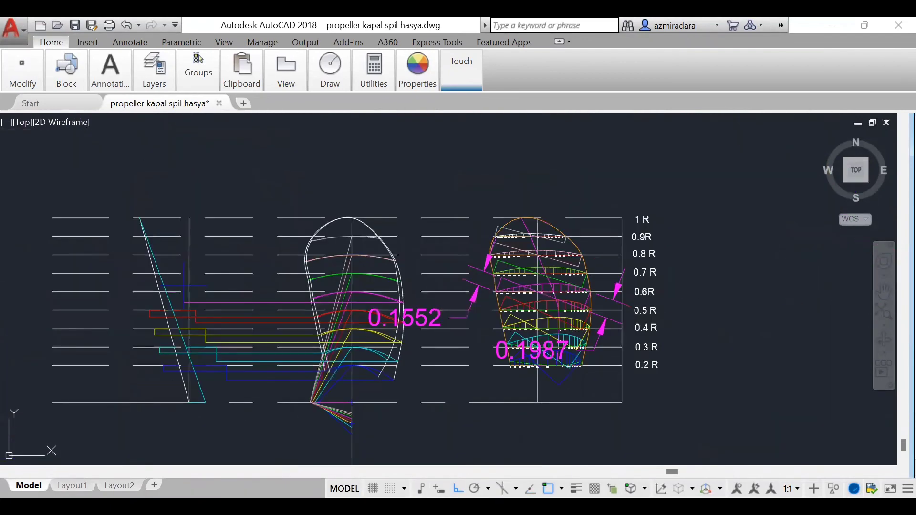
pyautogui.click(180, 303)
pyautogui.press('Escape')
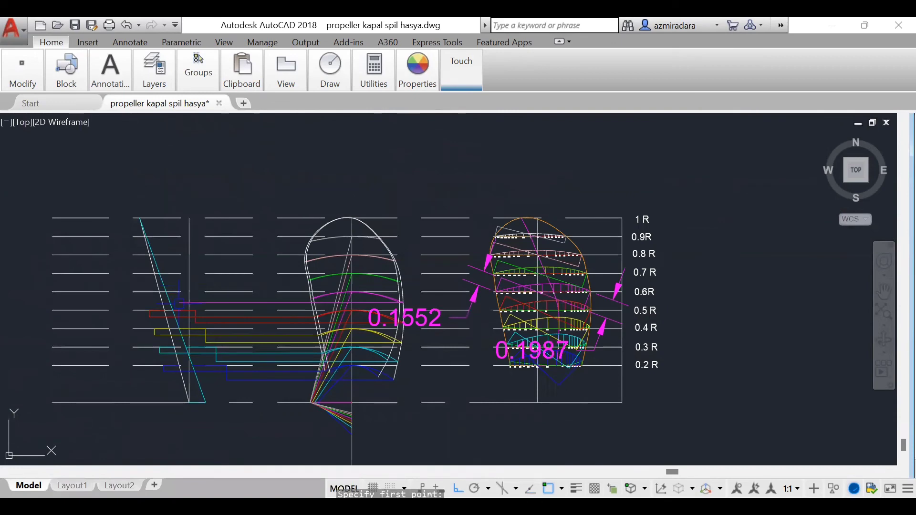
pyautogui.scroll(8, 313, 289)
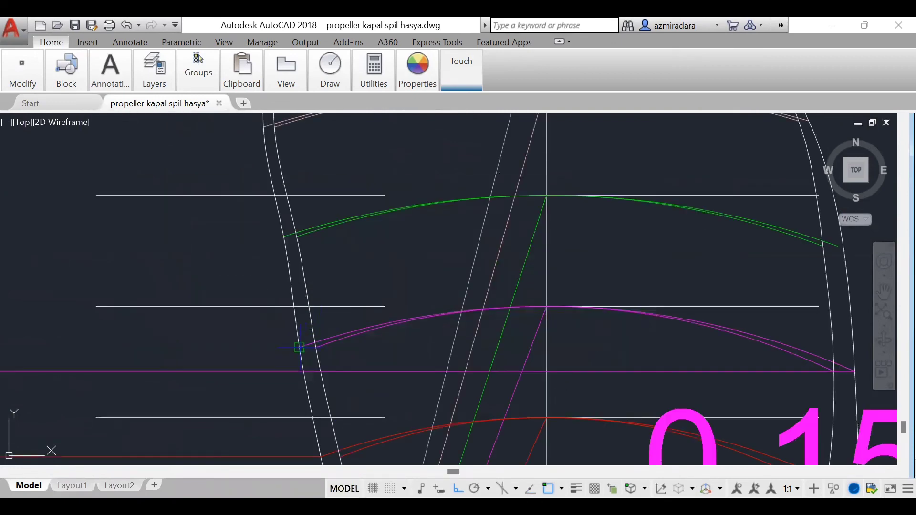
pyautogui.scroll(-7, 299, 348)
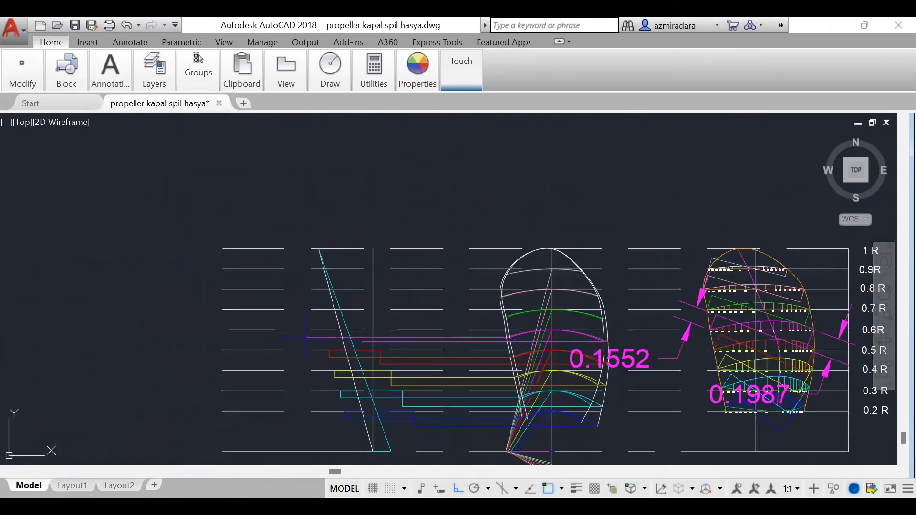
pyautogui.click(302, 335)
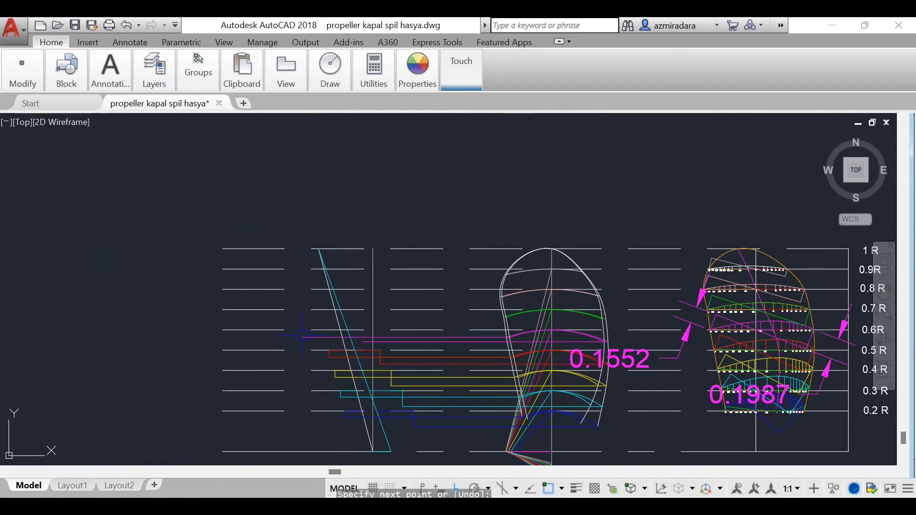
pyautogui.scroll(5, 337, 341)
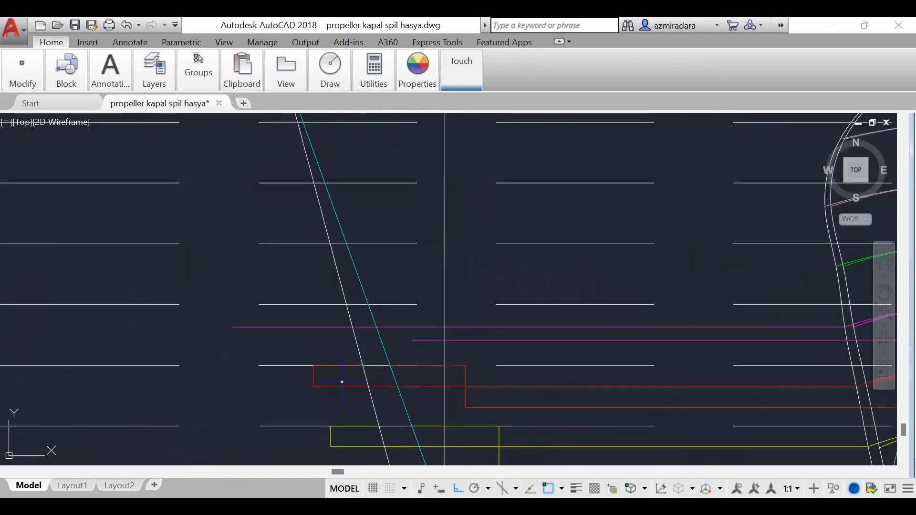
# Step: Draw a magenta segment 0.1552 leftward along the 0.6 R line from the slanted white line, and drop a vertical to the upper magenta projection line
pyautogui.click(347, 304)
pyautogui.click(297, 304)
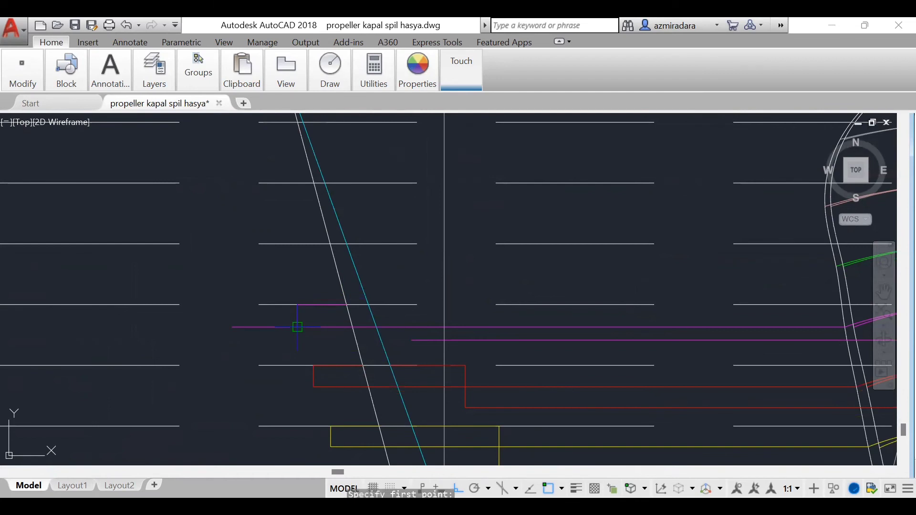
pyautogui.click(297, 327)
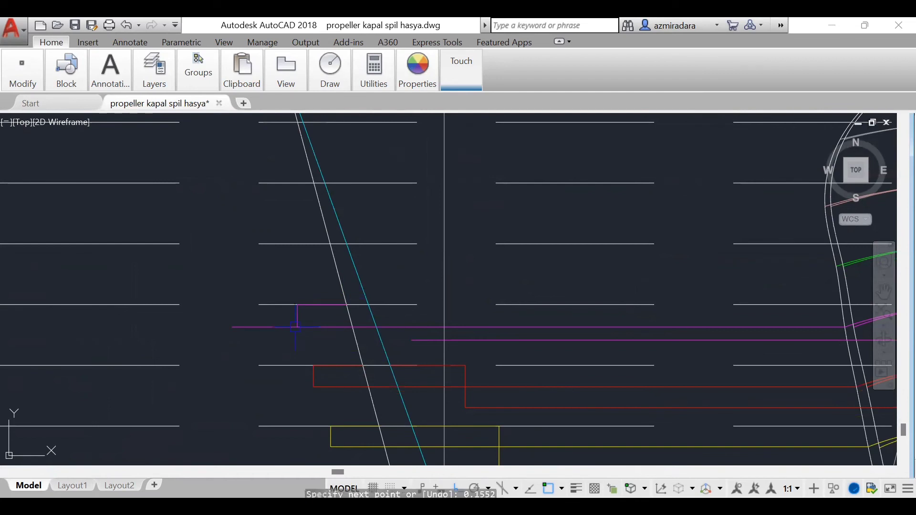
pyautogui.press('Return')
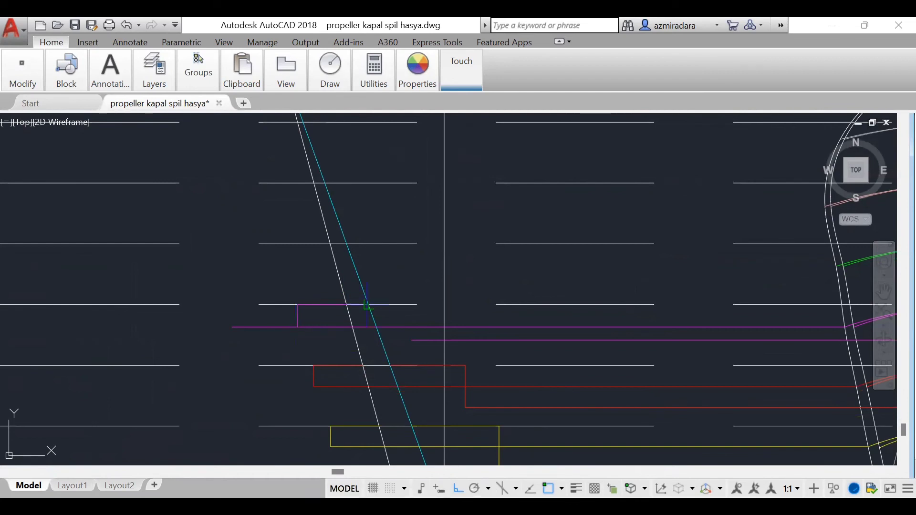
# Step: Draw a magenta segment 0.1987 rightward along the 0.6 R line from the slanted cyan line, and drop a vertical to the lower magenta projection line
pyautogui.scroll(-5, 356, 316)
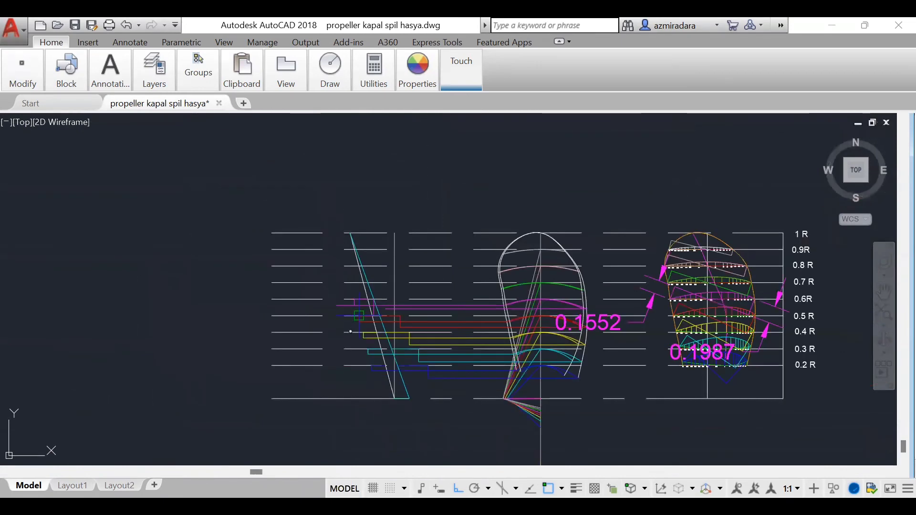
pyautogui.scroll(2, 347, 357)
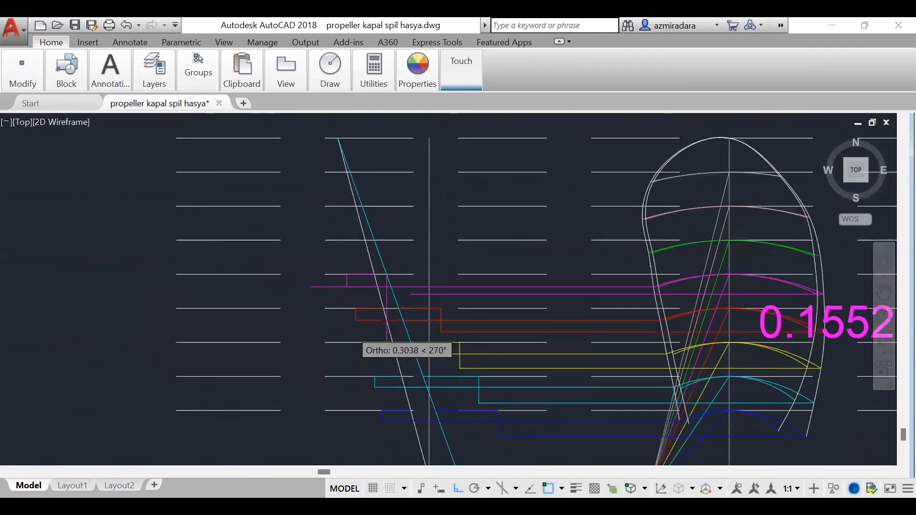
pyautogui.scroll(3, 355, 346)
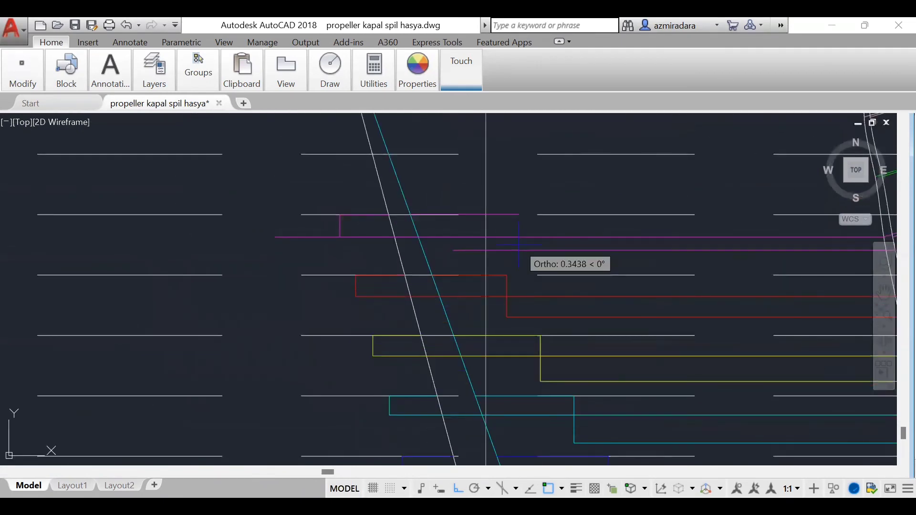
pyautogui.write('0.2')
pyautogui.press('Return')
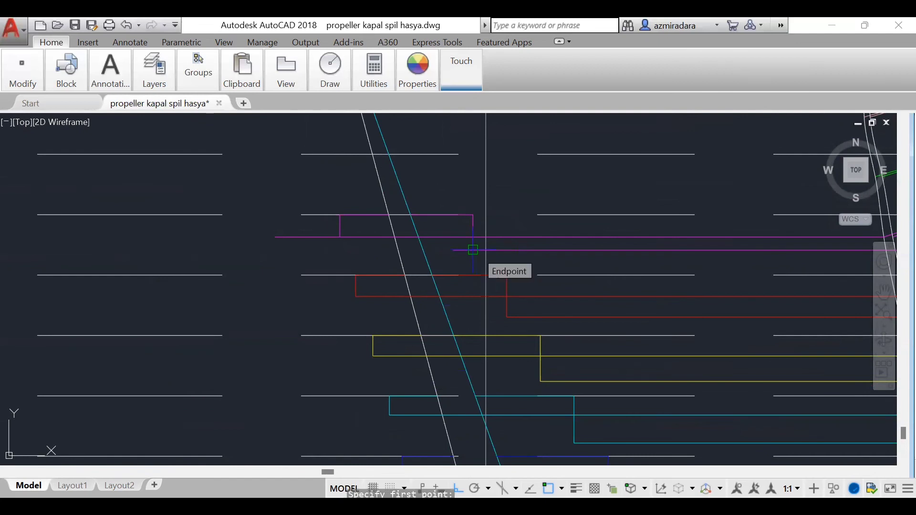
pyautogui.click(473, 249)
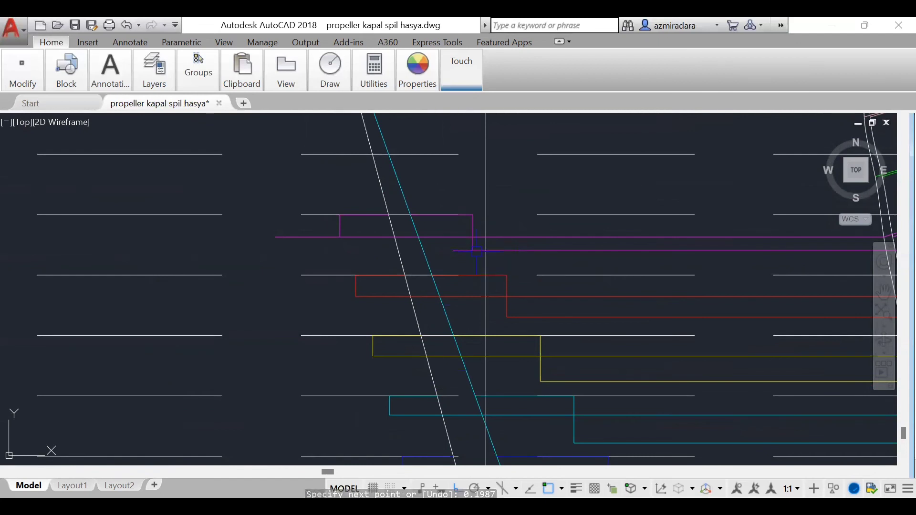
pyautogui.press('BackSpace')
pyautogui.press('BackSpace')
pyautogui.press('BackSpace')
pyautogui.press('BackSpace')
pyautogui.press('BackSpace')
pyautogui.press('BackSpace')
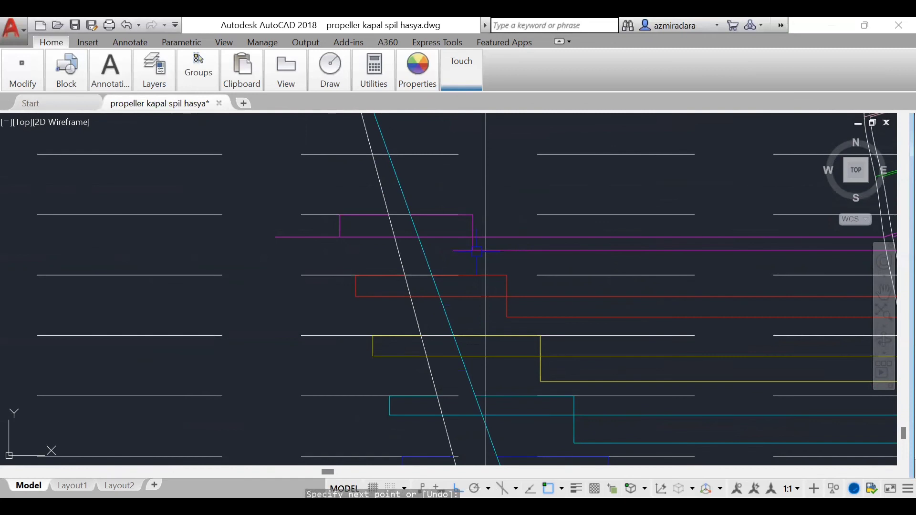
# Step: Trim the overhanging left ends of both magenta projection lines back to the 0.6 R verticals
pyautogui.write('tr')
pyautogui.press('Return')
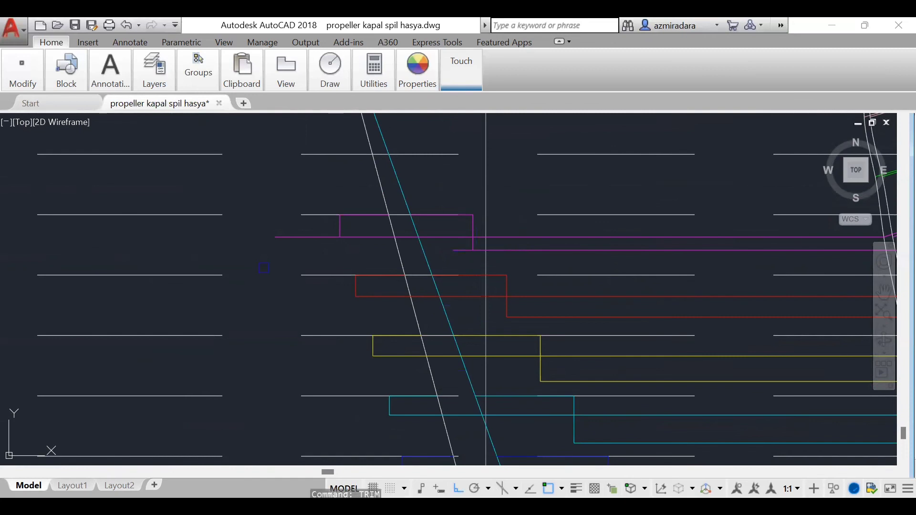
pyautogui.press('Return')
pyautogui.click(313, 238)
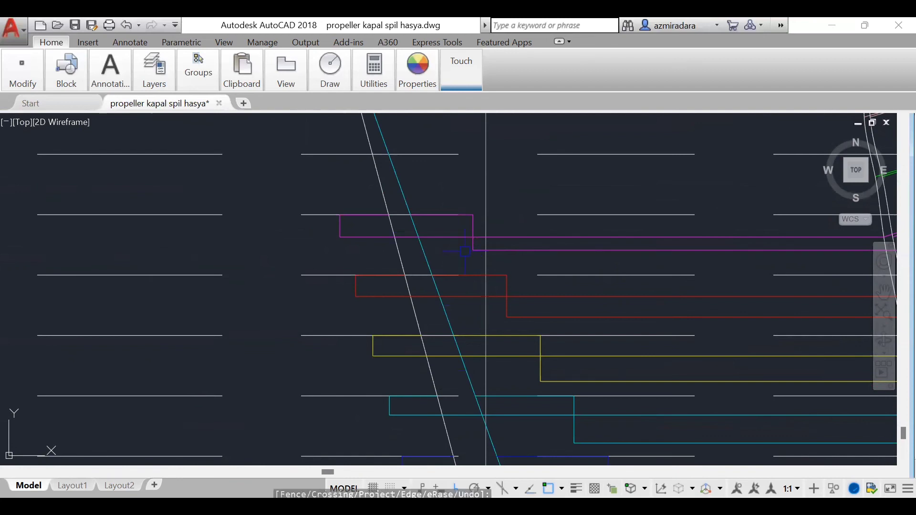
# Step: Erase the magenta 0.1552 and 0.1987 dimensions beside the blade sections
pyautogui.scroll(-6, 390, 333)
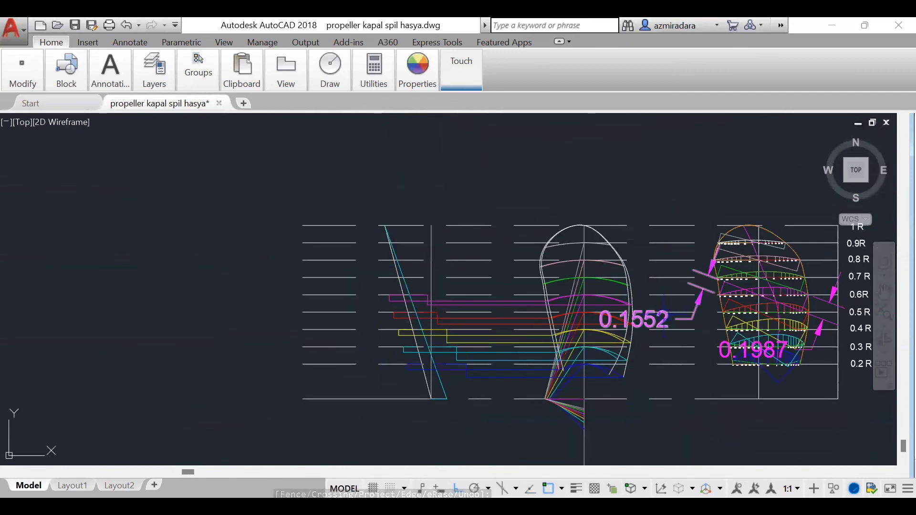
pyautogui.click(635, 318)
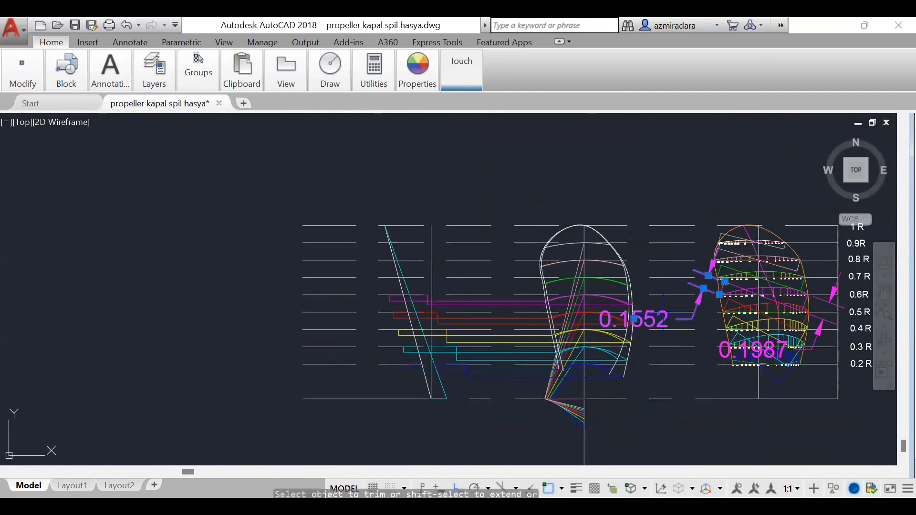
pyautogui.click(742, 340)
pyautogui.press('Escape')
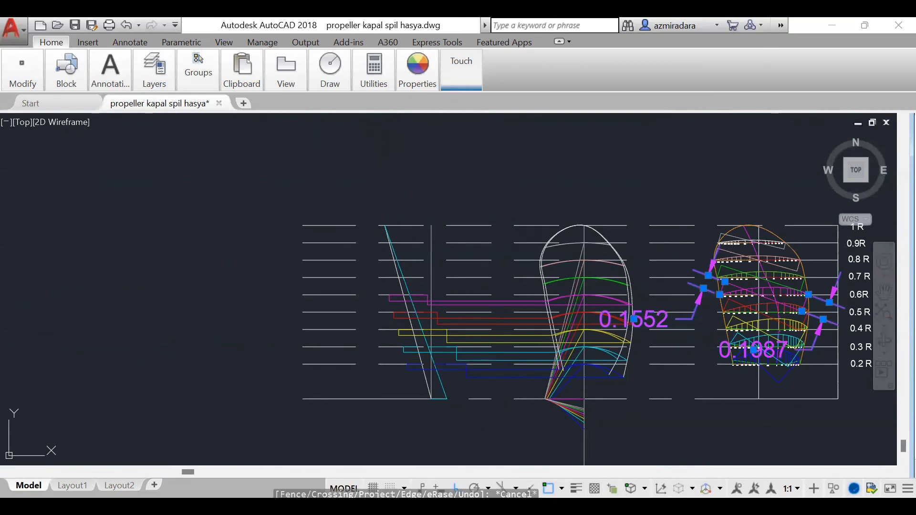
pyautogui.press('Delete')
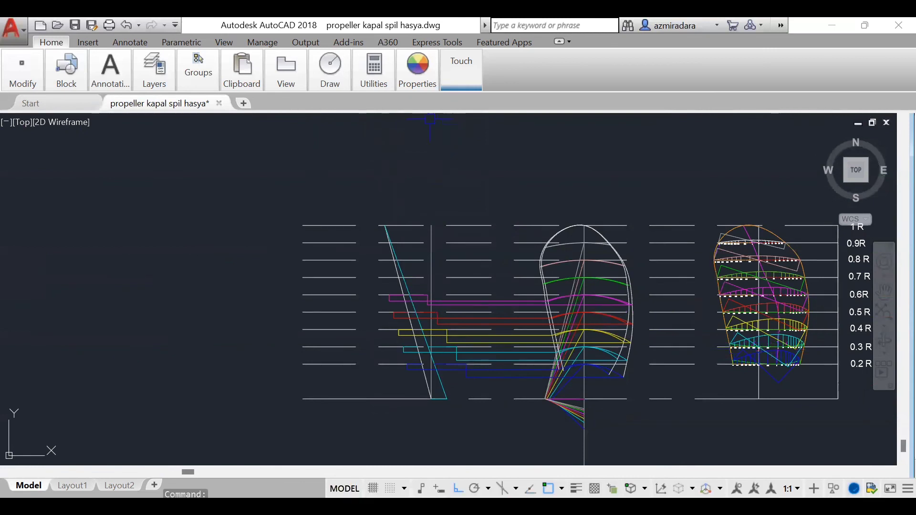
# Step: Set the current drawing colour to green
pyautogui.click(417, 70)
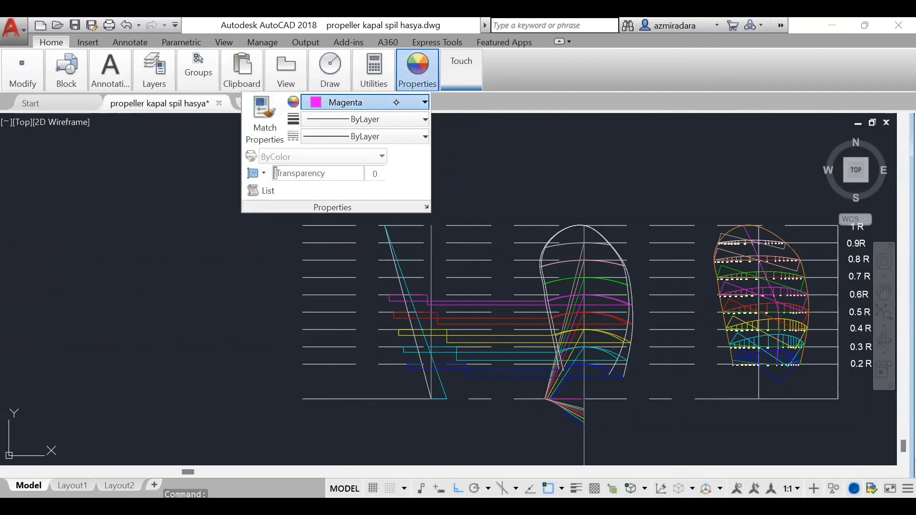
pyautogui.click(396, 103)
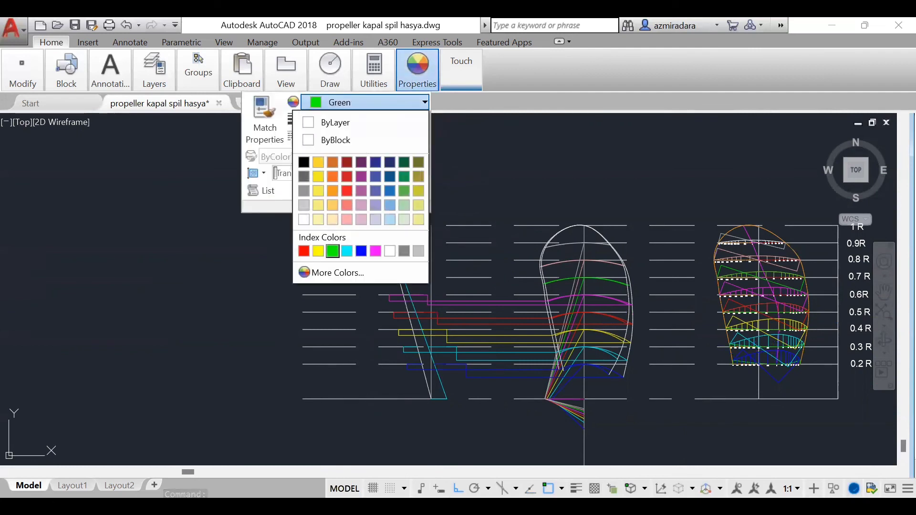
pyautogui.click(332, 251)
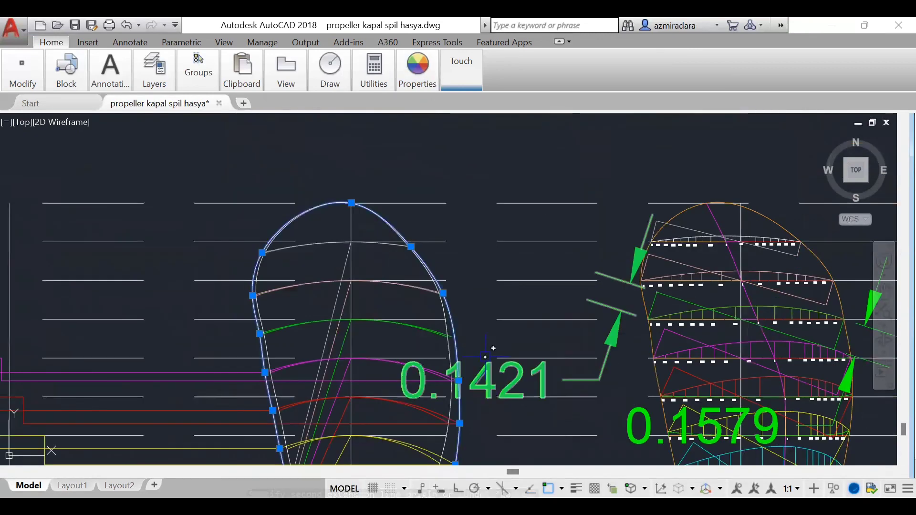
# Step: Draw green horizontal projection lines from the right and left ends of the 0.7 R projected arc across to the side view
pyautogui.press('Escape')
pyautogui.scroll(-2, 384, 293)
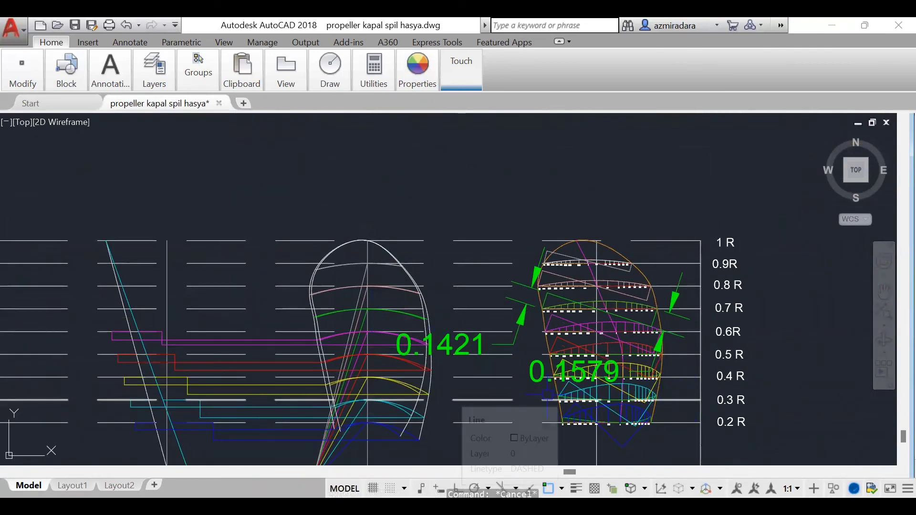
pyautogui.click(441, 472)
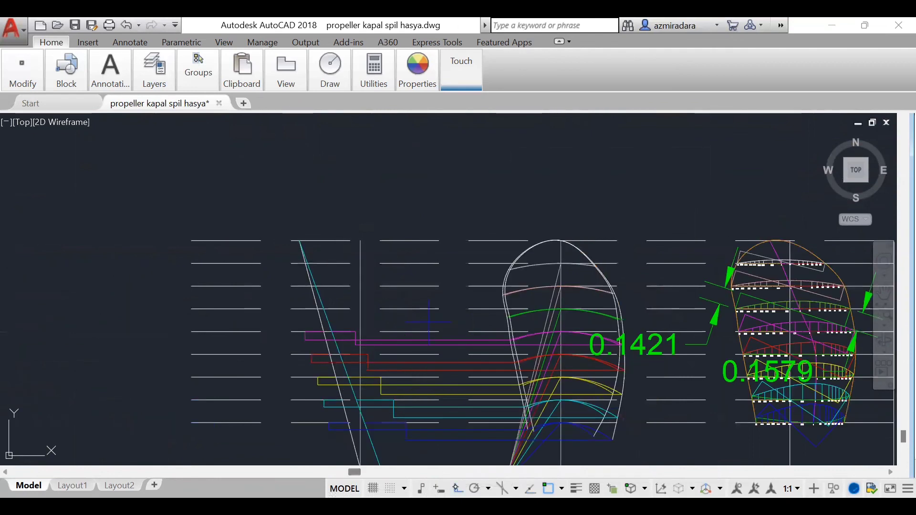
pyautogui.scroll(3, 678, 315)
pyautogui.scroll(-3, 542, 306)
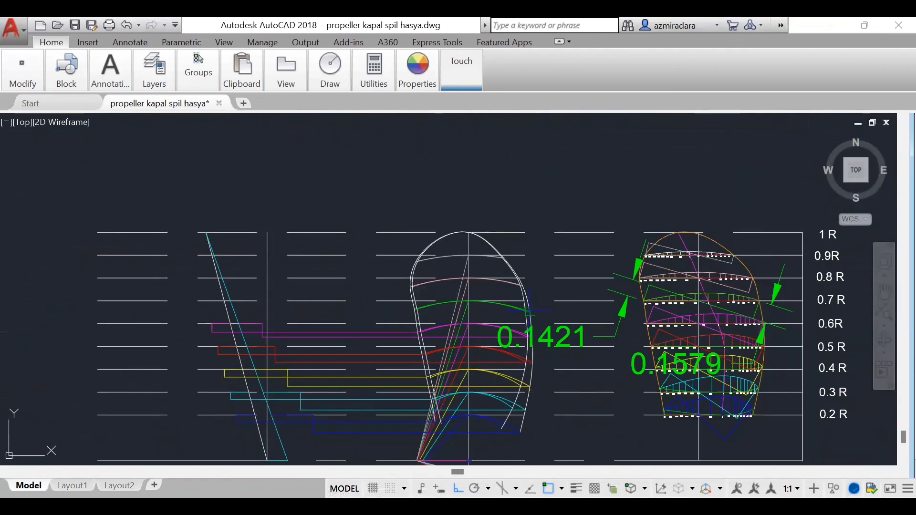
pyautogui.click(528, 311)
pyautogui.press('F8')
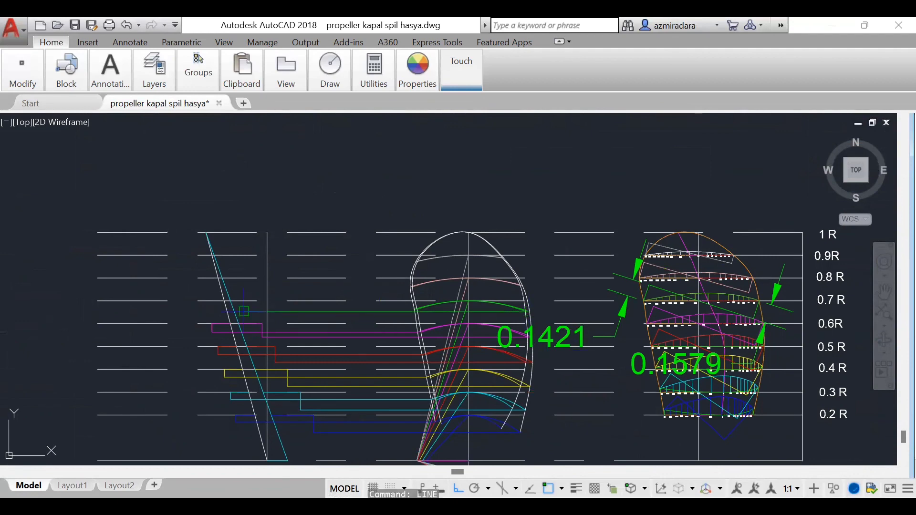
pyautogui.click(243, 314)
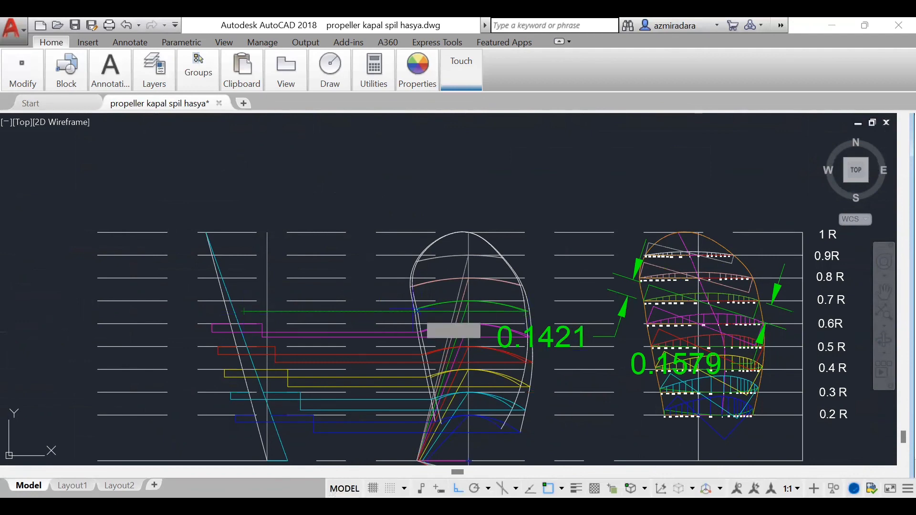
pyautogui.press('Escape')
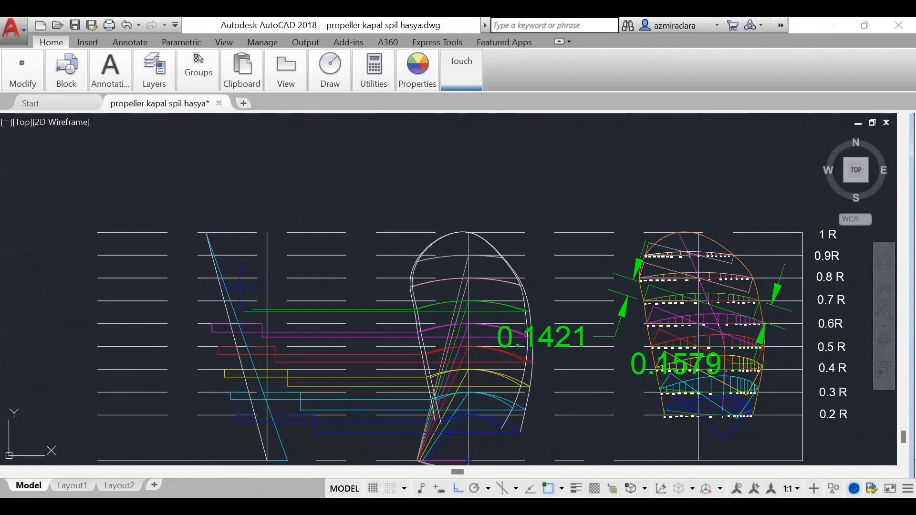
# Step: Draw green offsets on the 0.7 R line, 0.1421 left of the white slanted line and 0.1579 right of the cyan one, with verticals to the projection lines
pyautogui.press('space')
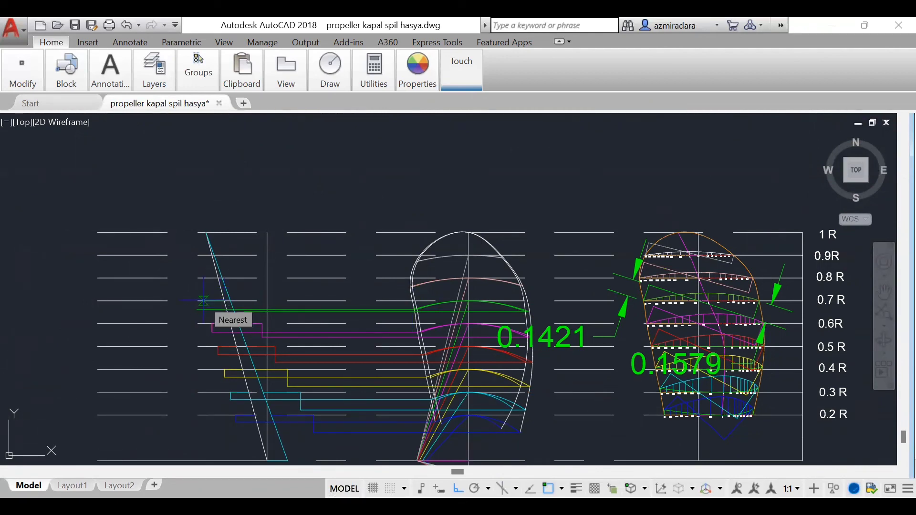
pyautogui.click(208, 301)
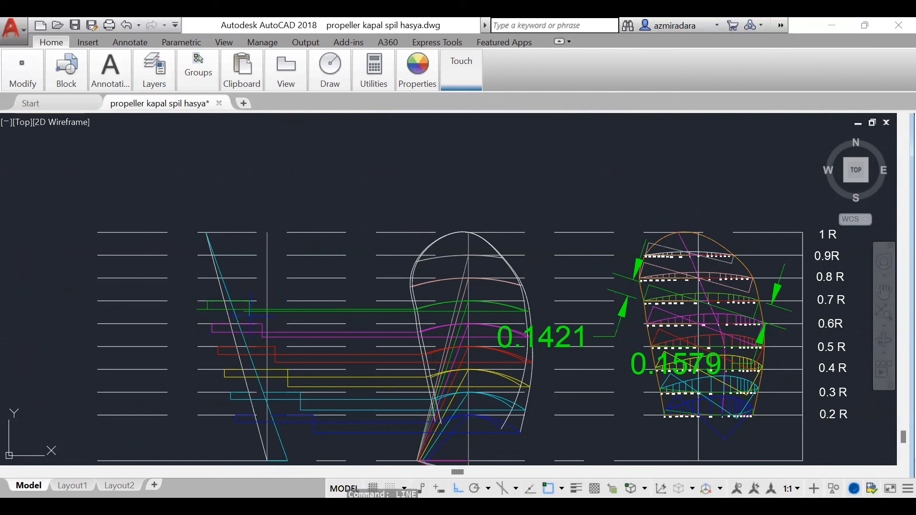
pyautogui.write('0.1579')
pyautogui.press('Return')
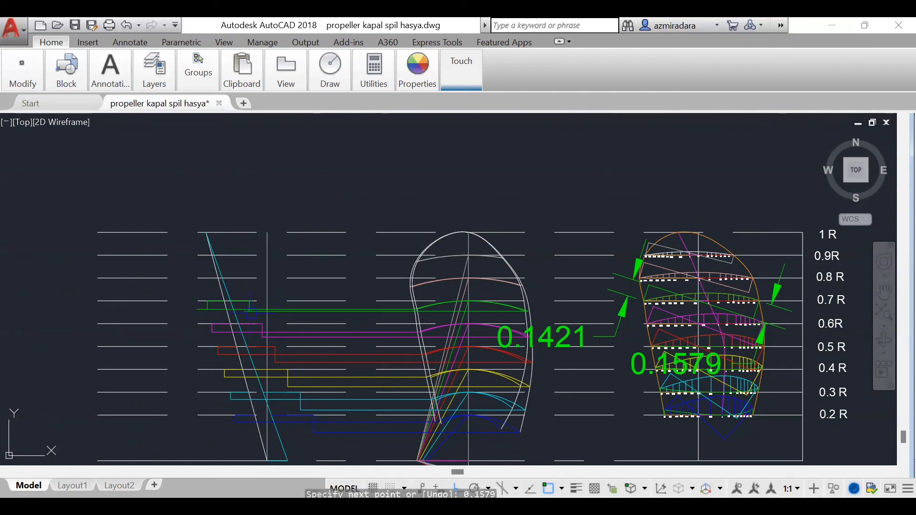
# Step: Trim the overhanging left ends of both green projection lines back to the 0.7 R verticals
pyautogui.write('tr')
pyautogui.press('Return')
pyautogui.press('Return')
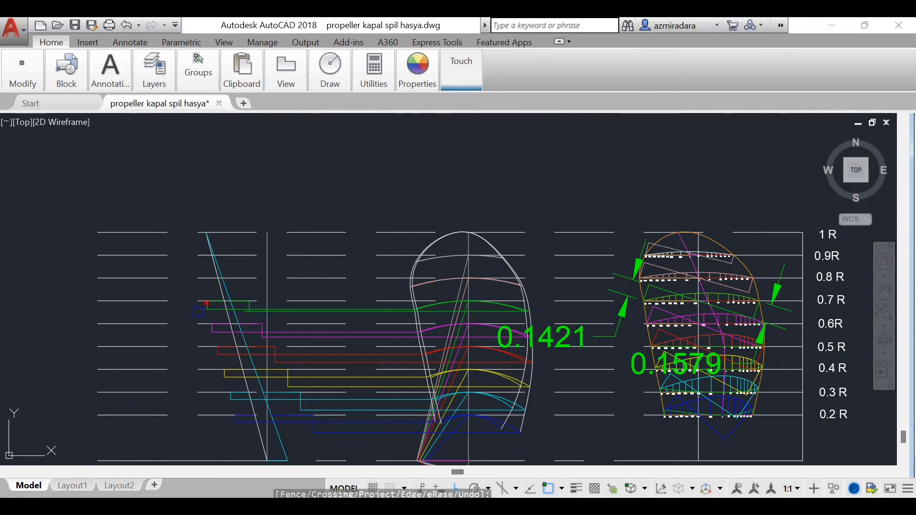
pyautogui.scroll(6, 191, 296)
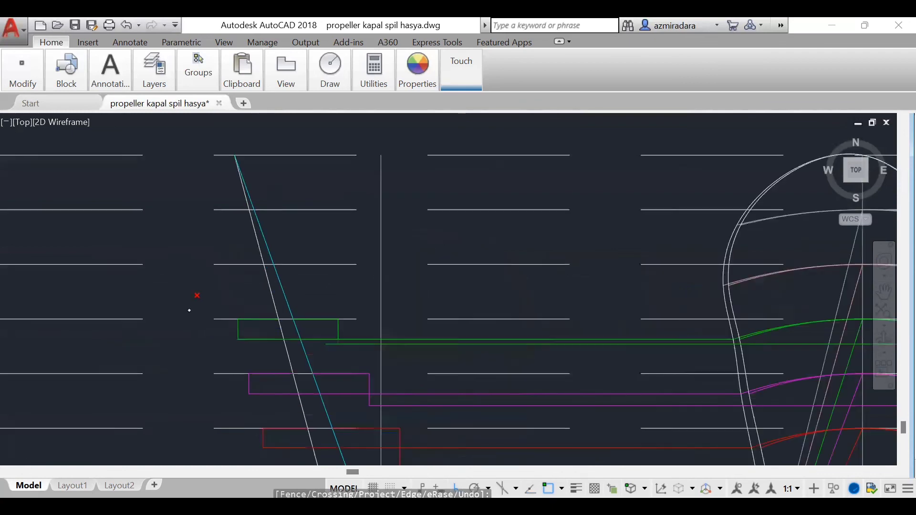
pyautogui.click(405, 366)
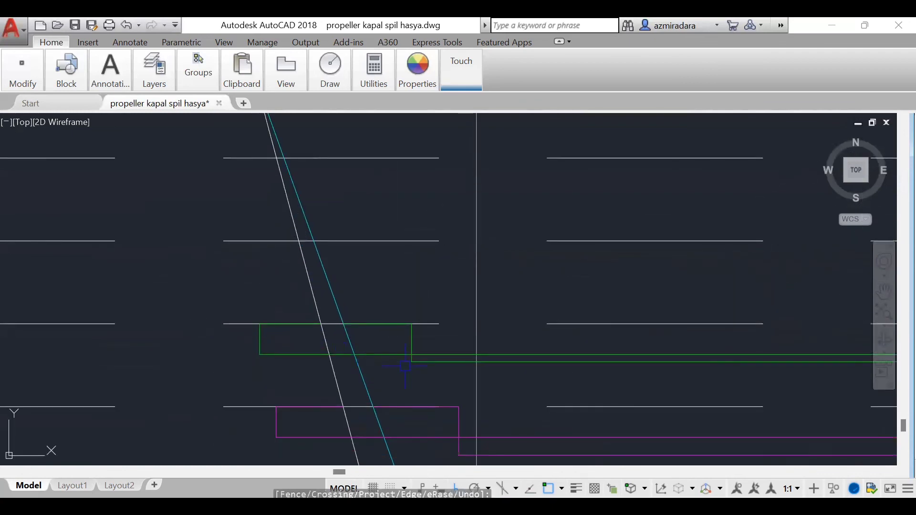
pyautogui.press('Escape')
# Step: Begin a side-view contour spline through the lower corners of the right-hand verticals, from the 0.2 R corner up to 0.9 R
pyautogui.scroll(-8, 617, 183)
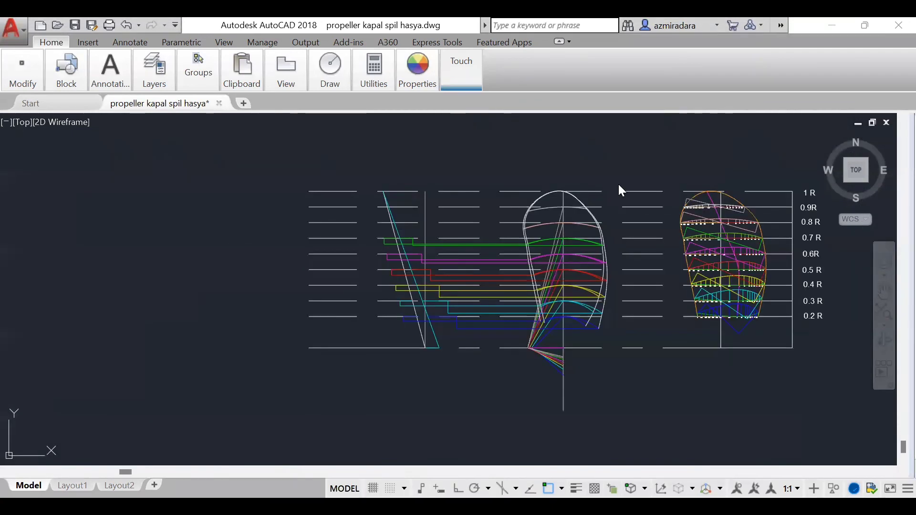
pyautogui.scroll(3, 672, 310)
pyautogui.scroll(4, 694, 251)
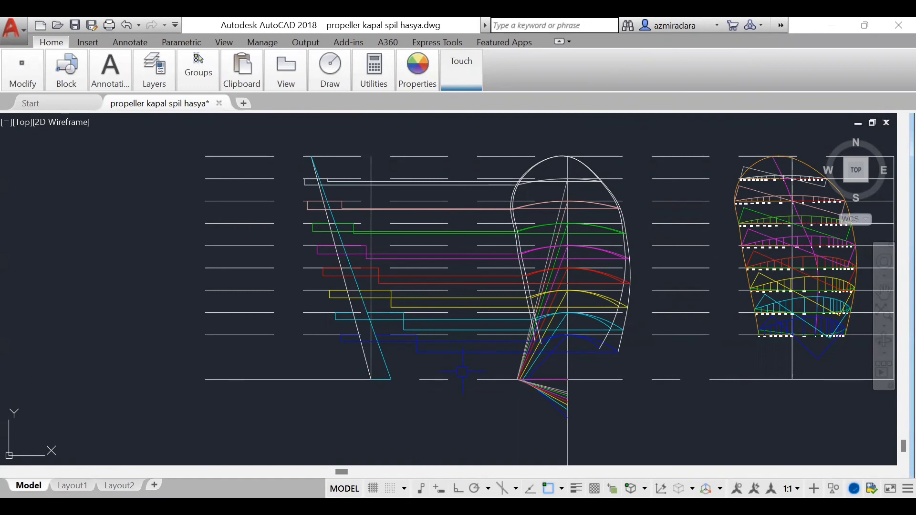
pyautogui.write('spl')
pyautogui.press('Return')
pyautogui.click(416, 353)
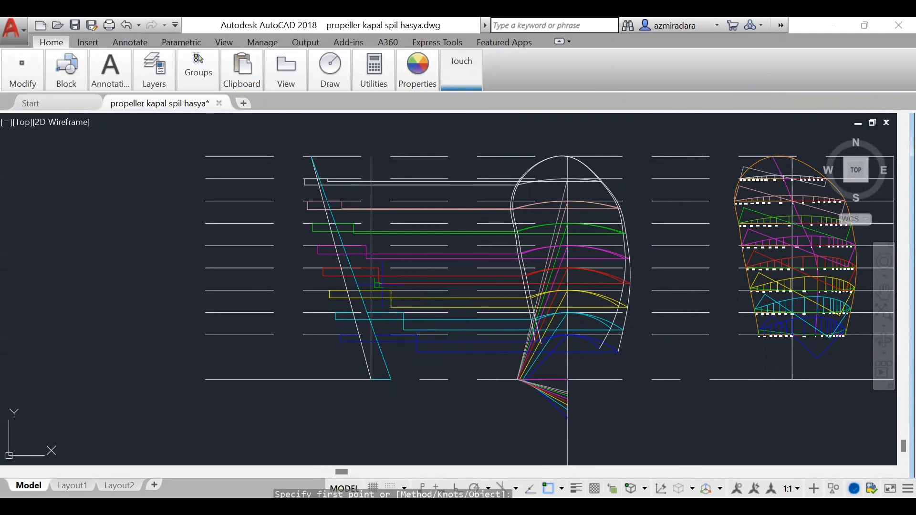
pyautogui.click(416, 353)
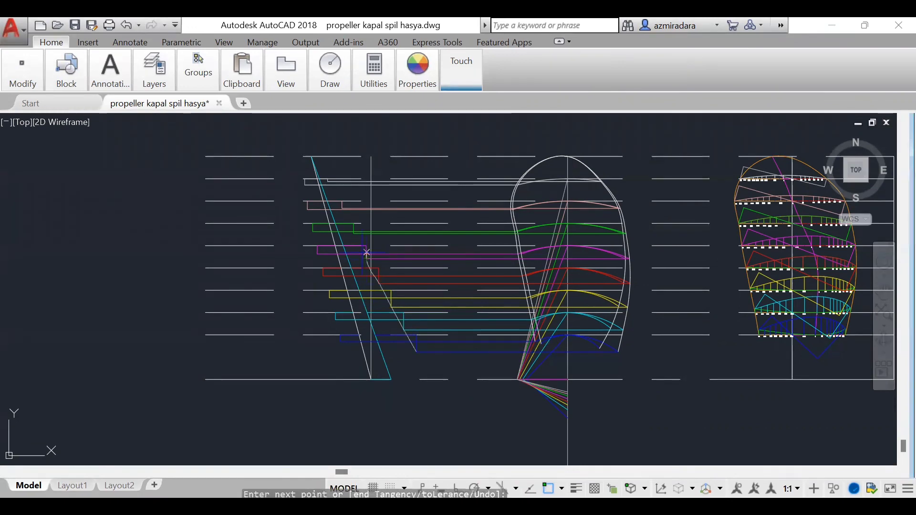
pyautogui.click(355, 232)
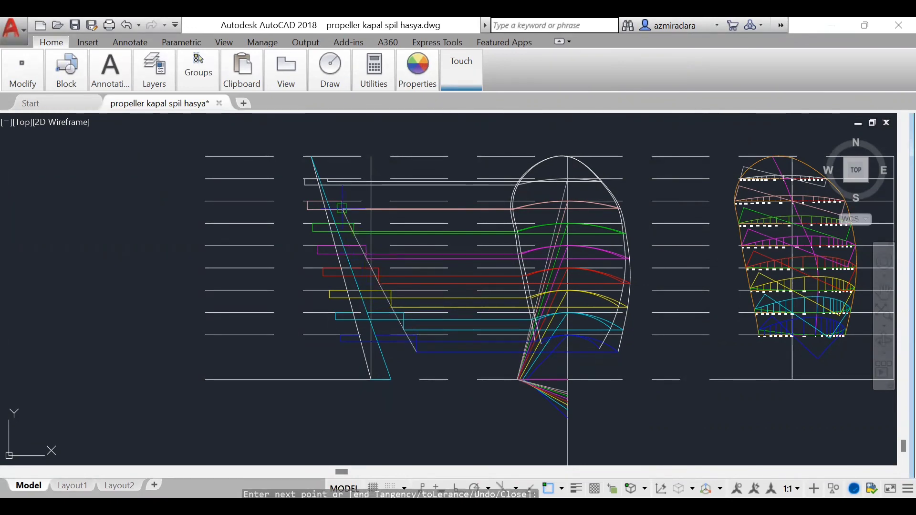
pyautogui.scroll(5, 347, 208)
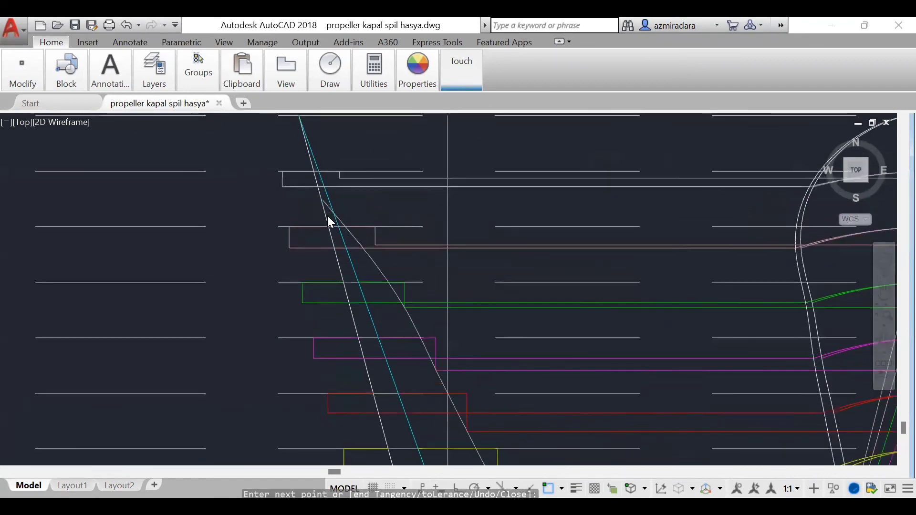
pyautogui.click(394, 260)
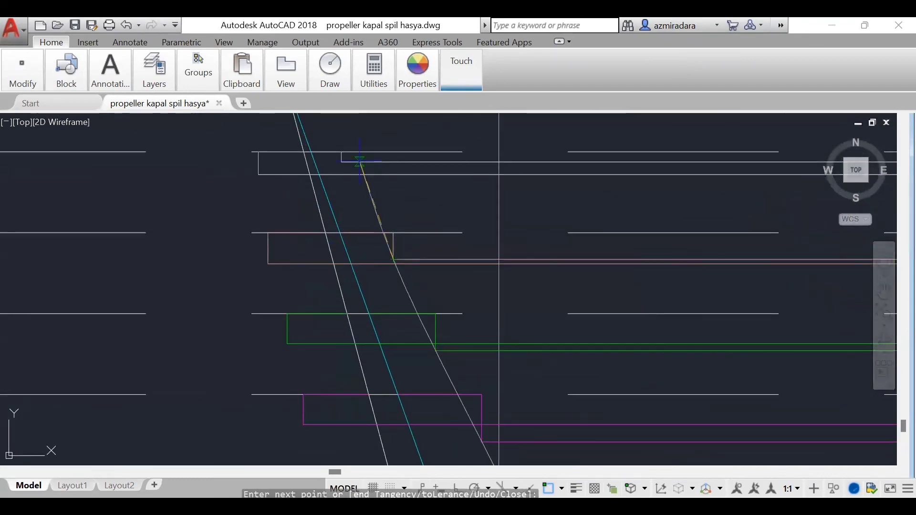
pyautogui.click(342, 161)
# Step: Continue the contour spline over the 1 R tip and down through the lower-left corners from 0.9 R to 0.2 R, and finish it there
pyautogui.scroll(-3, 429, 272)
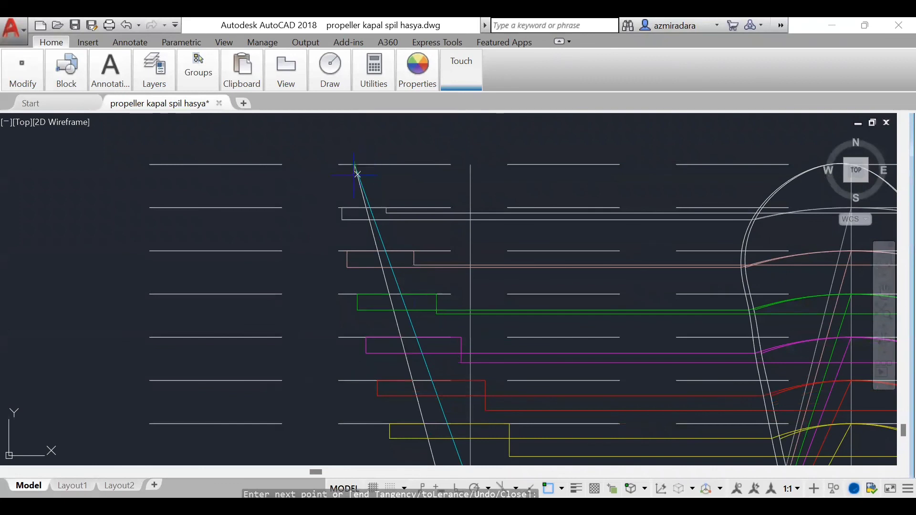
pyautogui.click(342, 220)
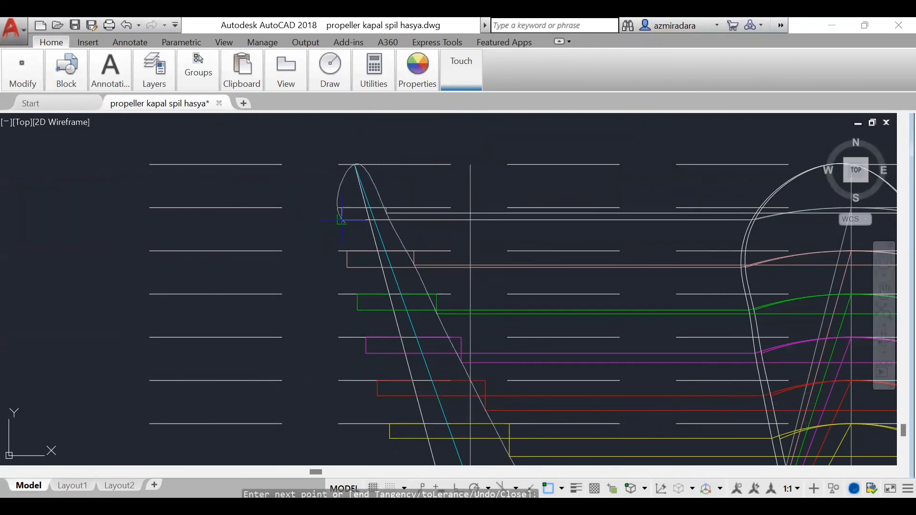
pyautogui.click(347, 268)
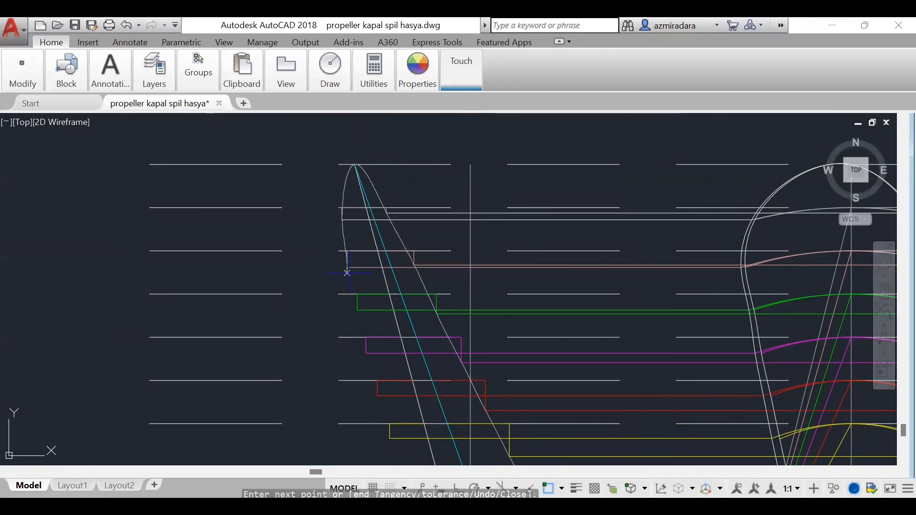
pyautogui.click(358, 310)
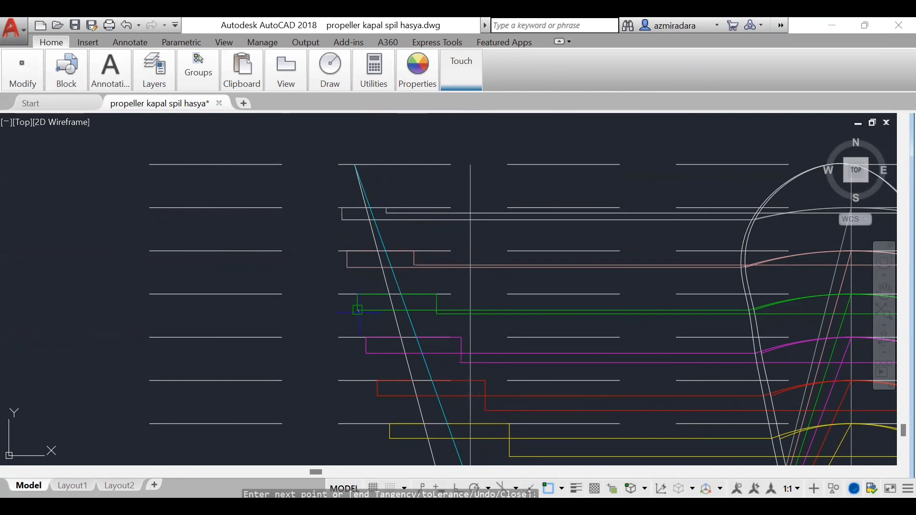
pyautogui.click(366, 353)
pyautogui.click(377, 396)
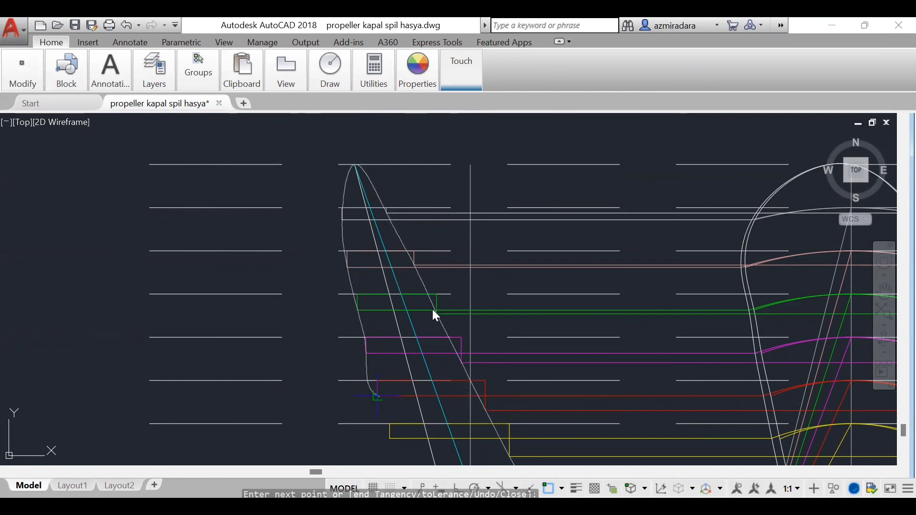
pyautogui.scroll(-3, 439, 298)
pyautogui.scroll(4, 441, 414)
pyautogui.scroll(1, 370, 342)
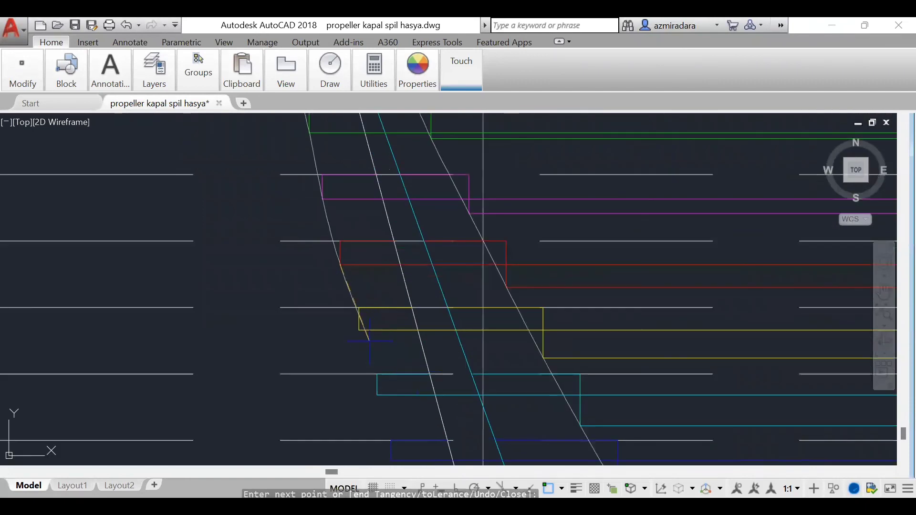
pyautogui.click(377, 395)
pyautogui.click(392, 461)
pyautogui.scroll(-2, 429, 340)
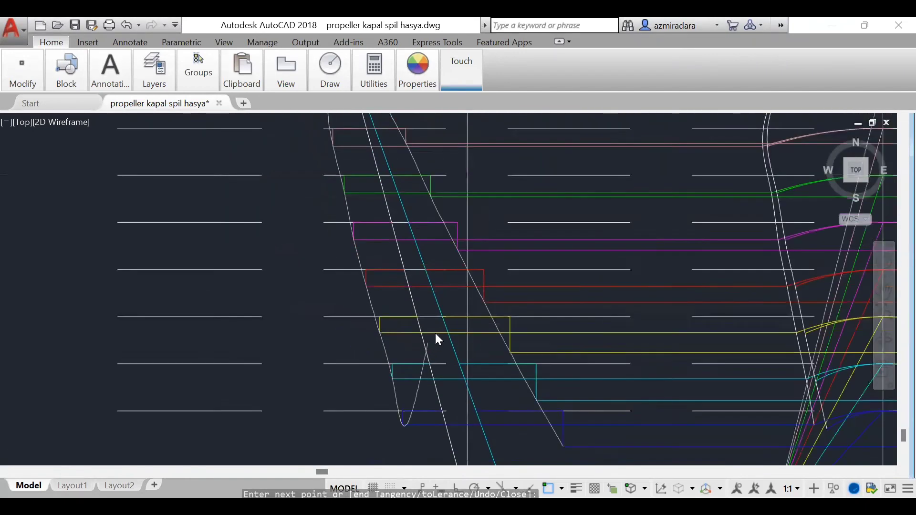
pyautogui.scroll(-4, 437, 336)
pyautogui.scroll(-2, 441, 327)
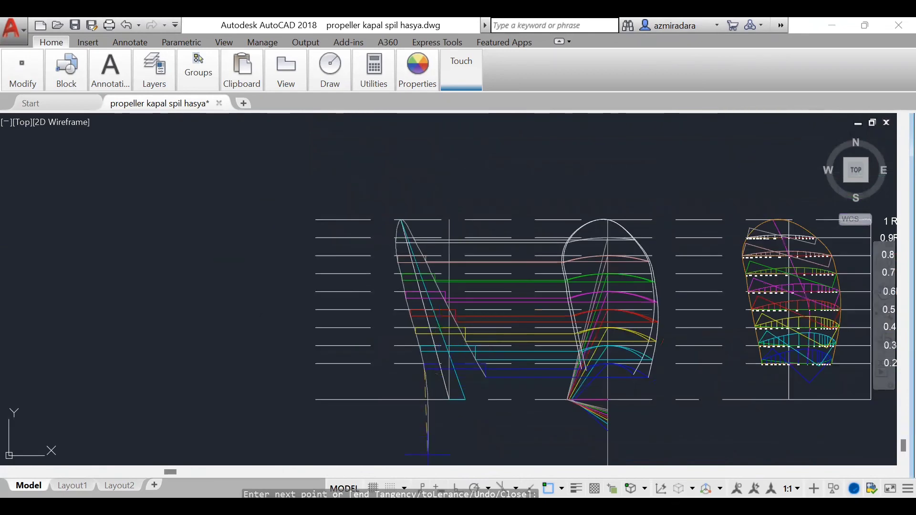
pyautogui.press('Return')
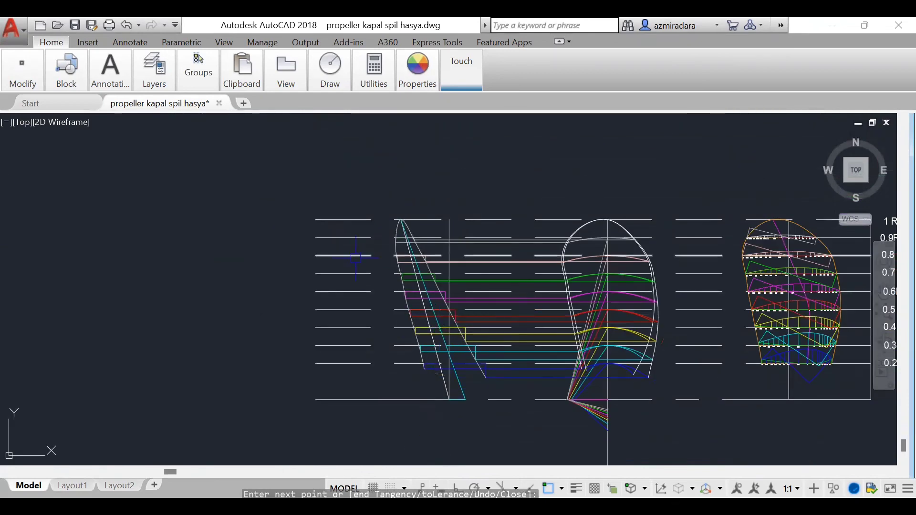